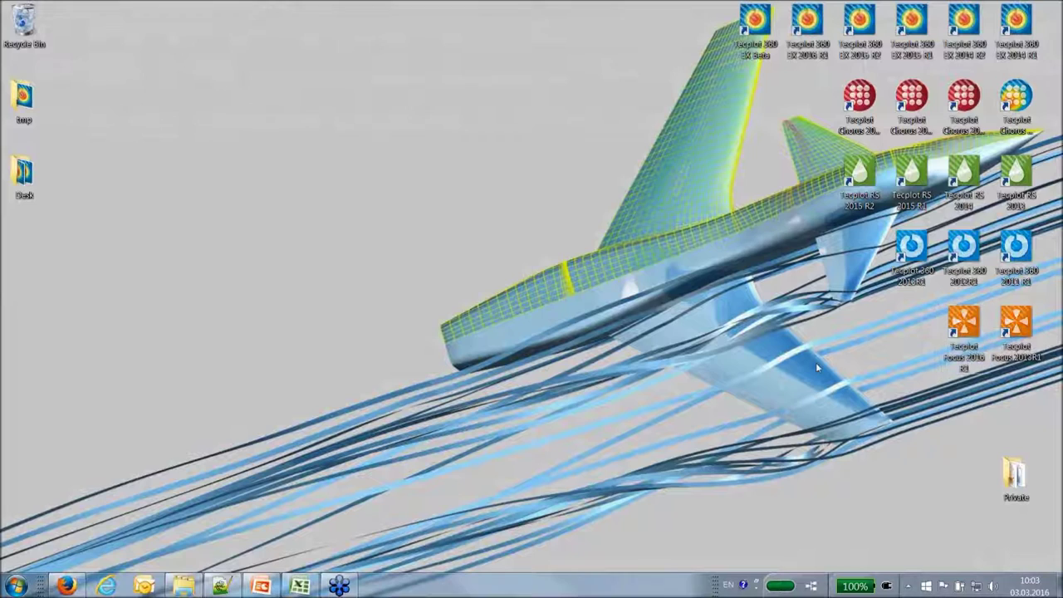
Examine the header line, data columns and full length of Text Spreadsheet Loader.txt in Notepad++.
{"action": "left_click", "coordinate": [220, 587]}
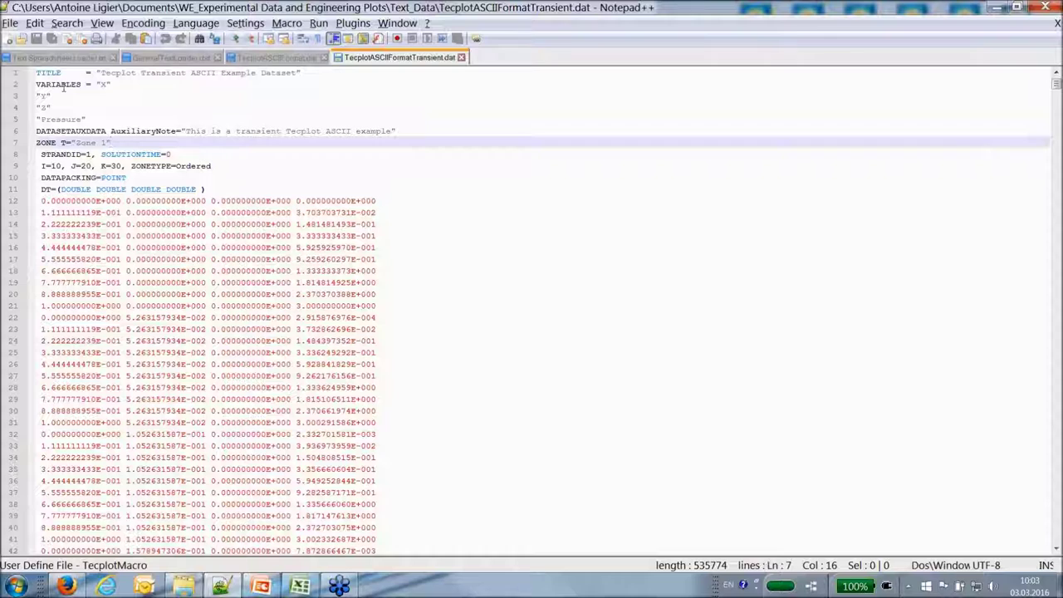
{"action": "left_click", "coordinate": [61, 60]}
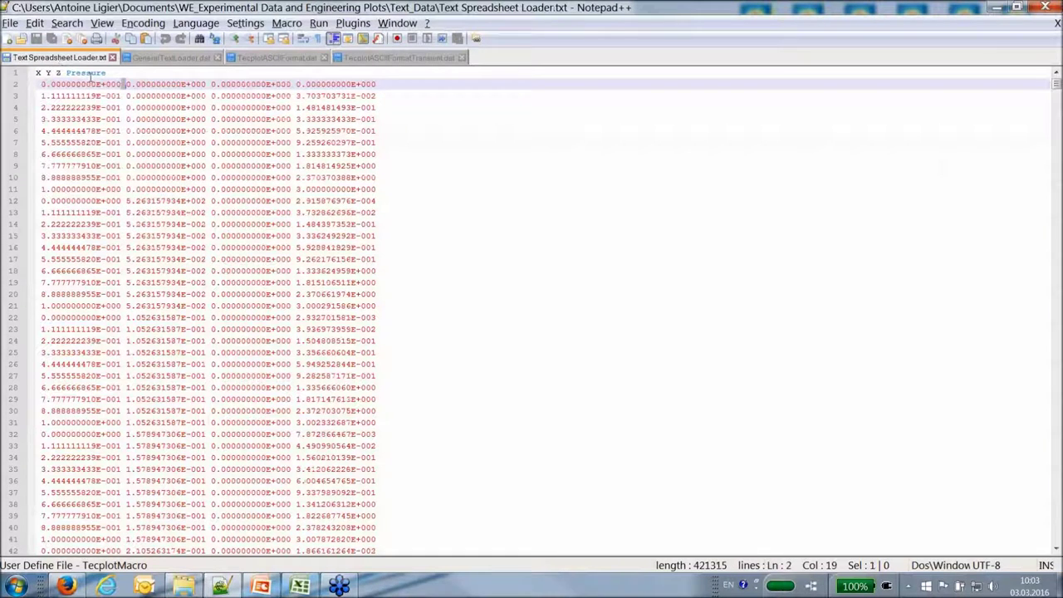
{"action": "left_click", "coordinate": [37, 73]}
{"action": "key", "text": "shift+End"}
{"action": "key", "text": "Home"}
{"action": "key", "text": "Right"}
{"action": "key", "text": "Right"}
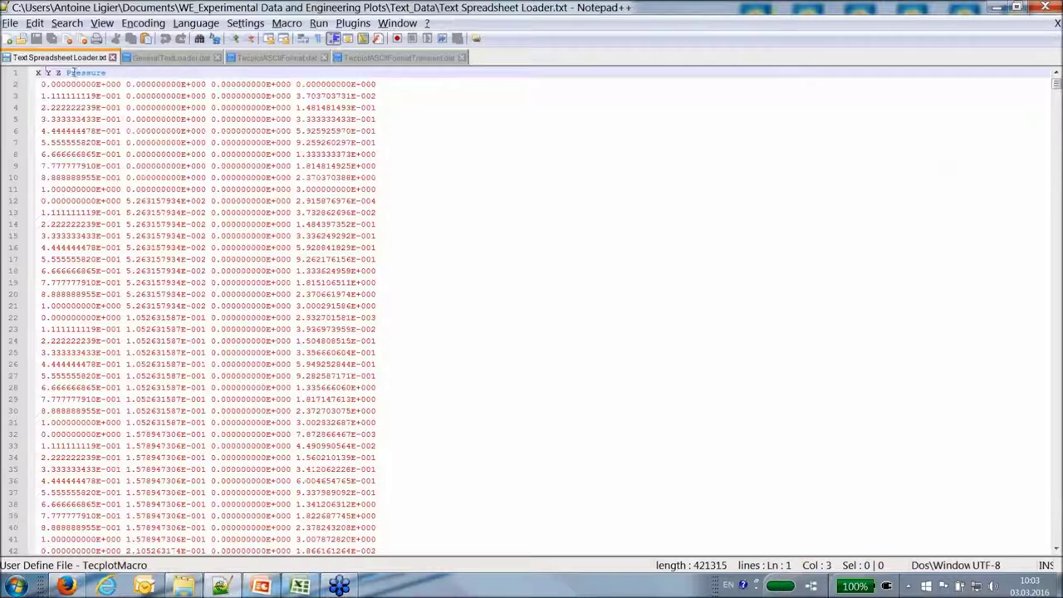
{"action": "left_click", "coordinate": [189, 84]}
{"action": "left_click", "coordinate": [186, 96]}
{"action": "left_click", "coordinate": [182, 107]}
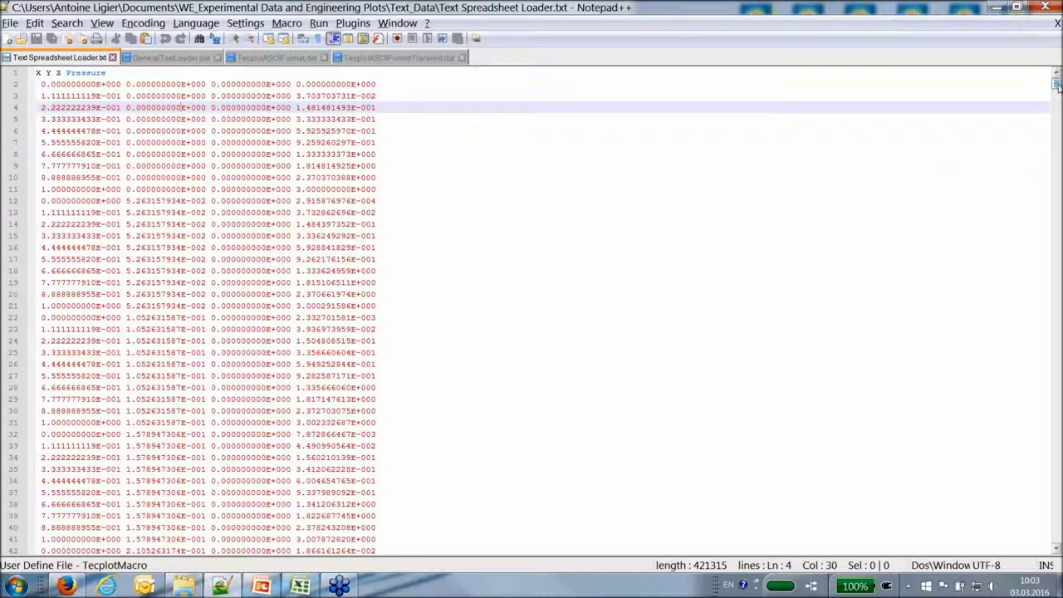
{"action": "left_click_drag", "start_coordinate": [1057, 84], "coordinate": [1056, 538]}
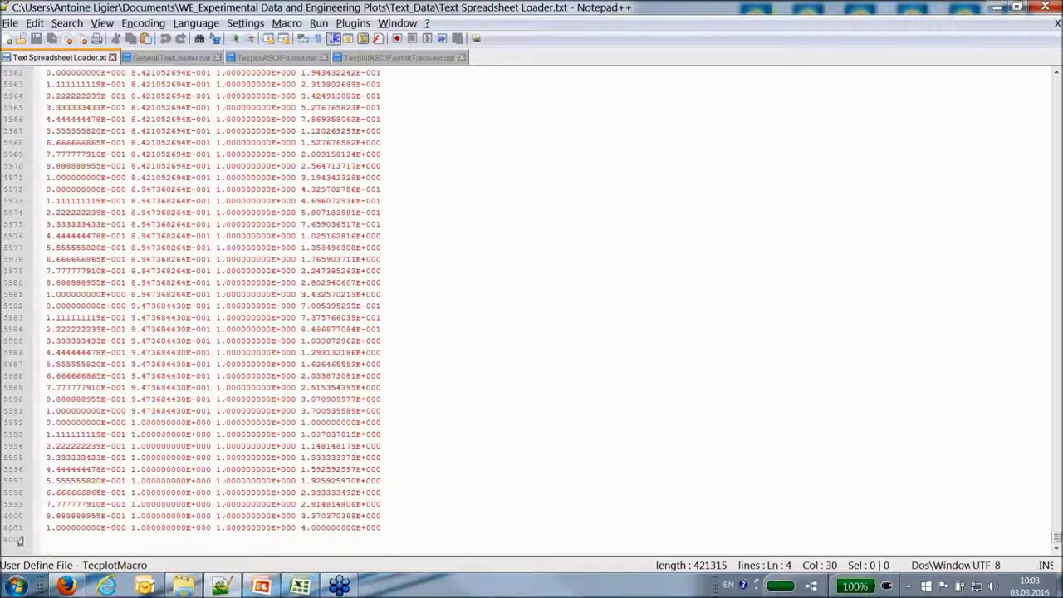
{"action": "left_click_drag", "start_coordinate": [1057, 536], "coordinate": [1048, 34]}
Launch Tecplot Focus 2016 R1 and start a new blank layout.
{"action": "left_click", "coordinate": [997, 8]}
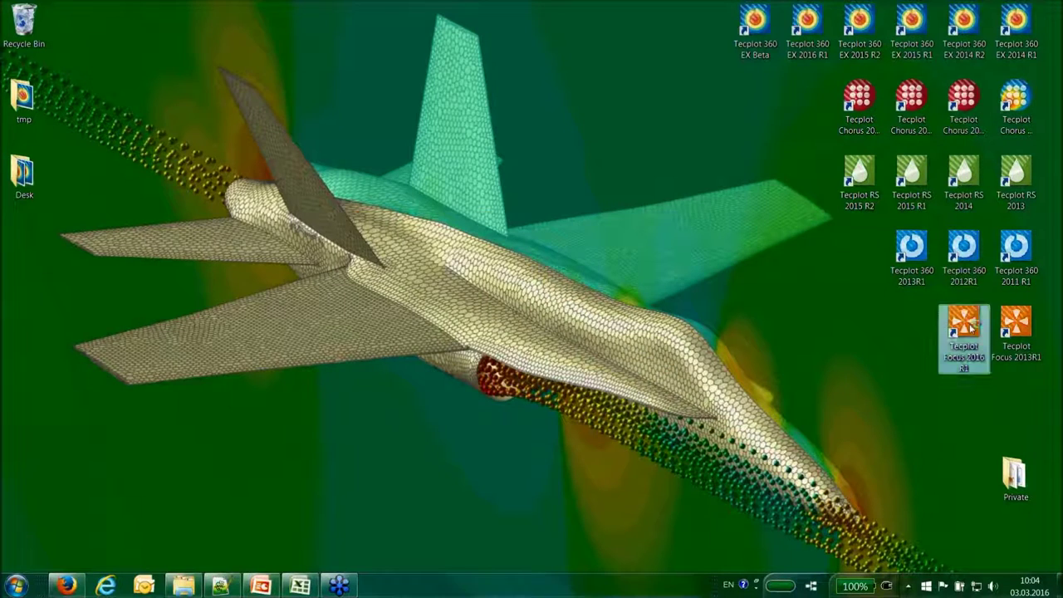
{"action": "double_click", "coordinate": [970, 329]}
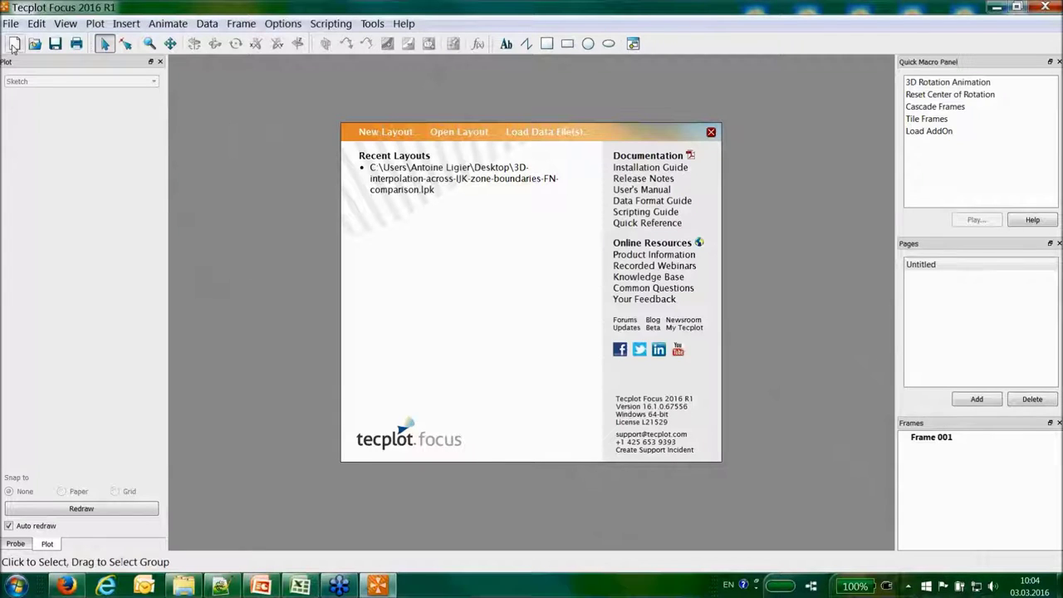
{"action": "left_click", "coordinate": [13, 45]}
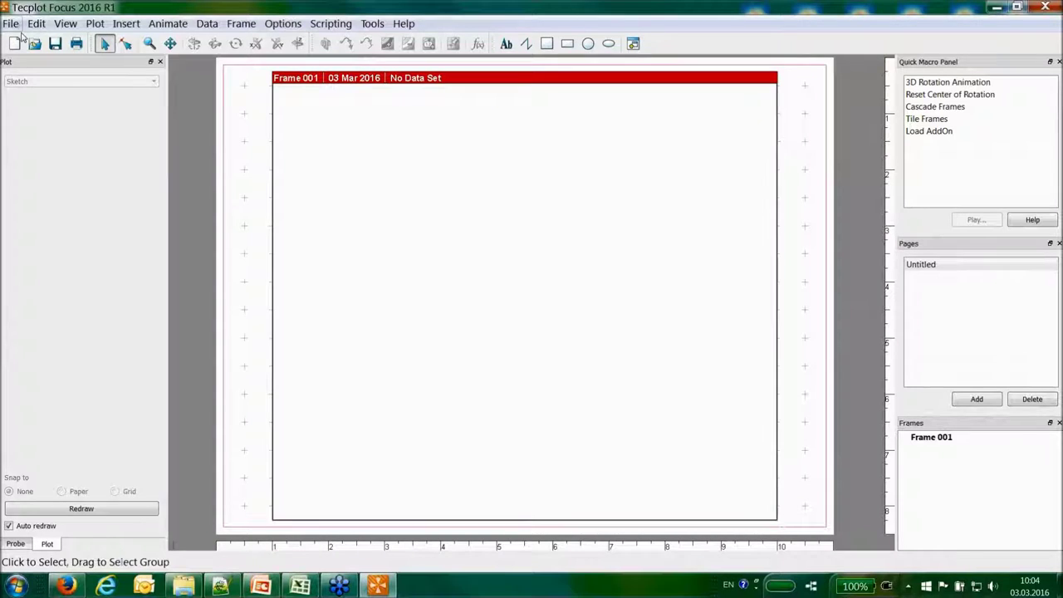
Open Text Spreadsheet Loader.txt with the Text Spreadsheet Loader format, using its advanced options.
{"action": "key", "text": "ctrl+o"}
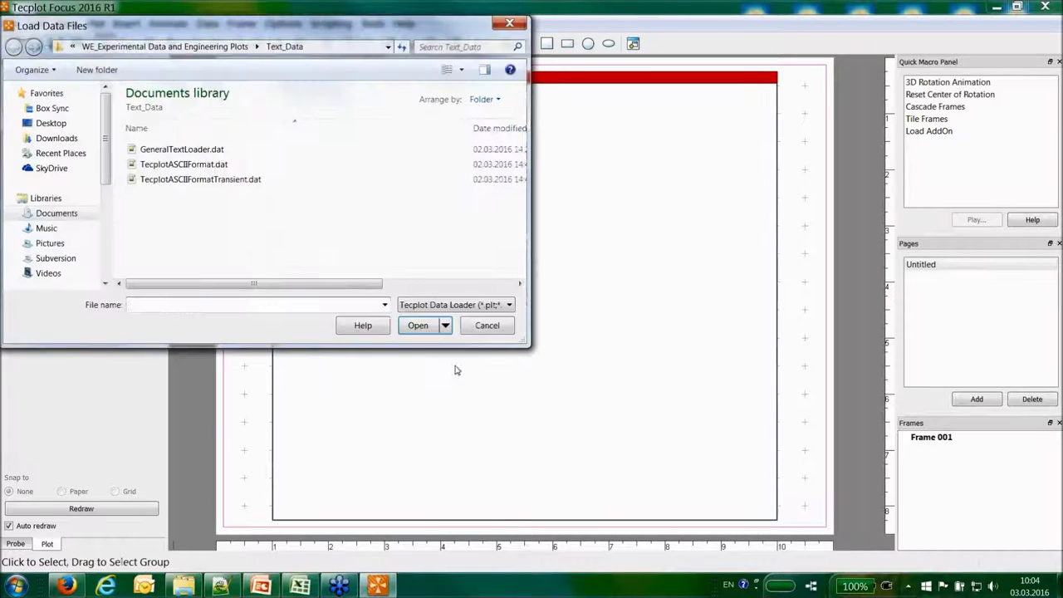
{"action": "left_click", "coordinate": [456, 305]}
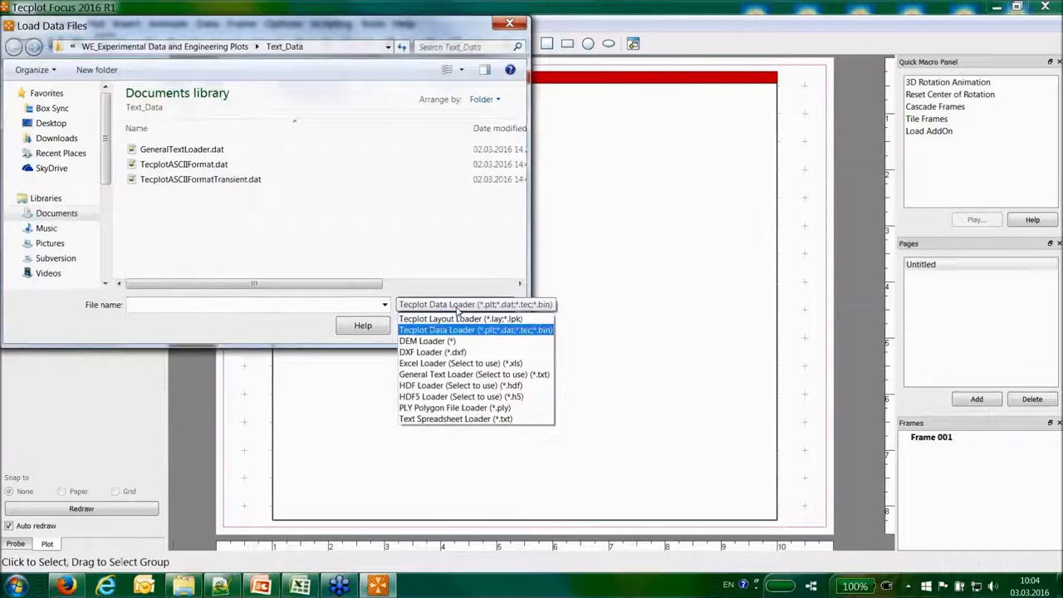
{"action": "left_click", "coordinate": [456, 418]}
{"action": "left_click", "coordinate": [211, 150]}
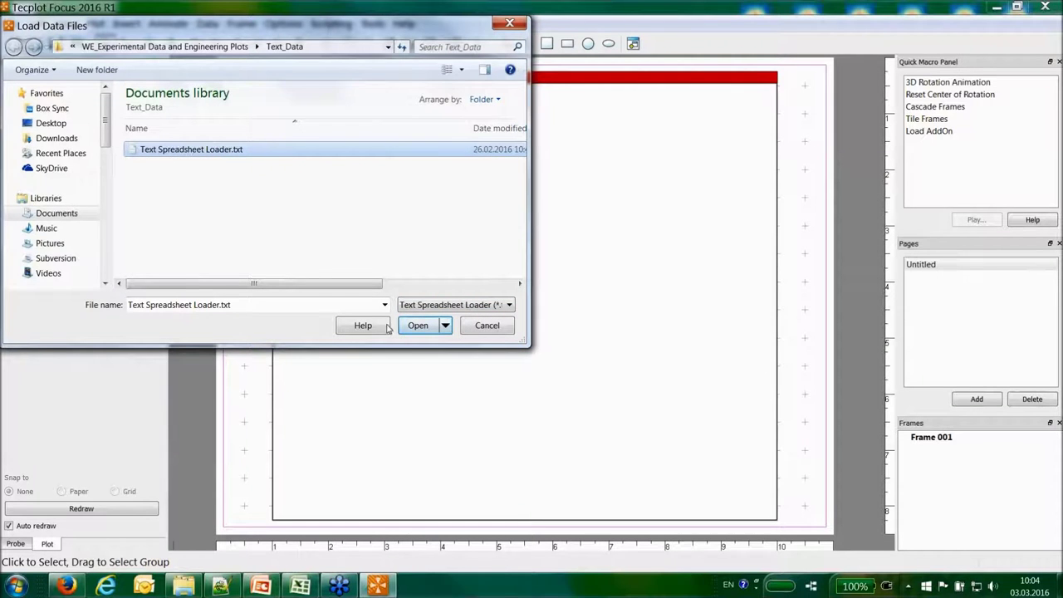
{"action": "left_click", "coordinate": [446, 327]}
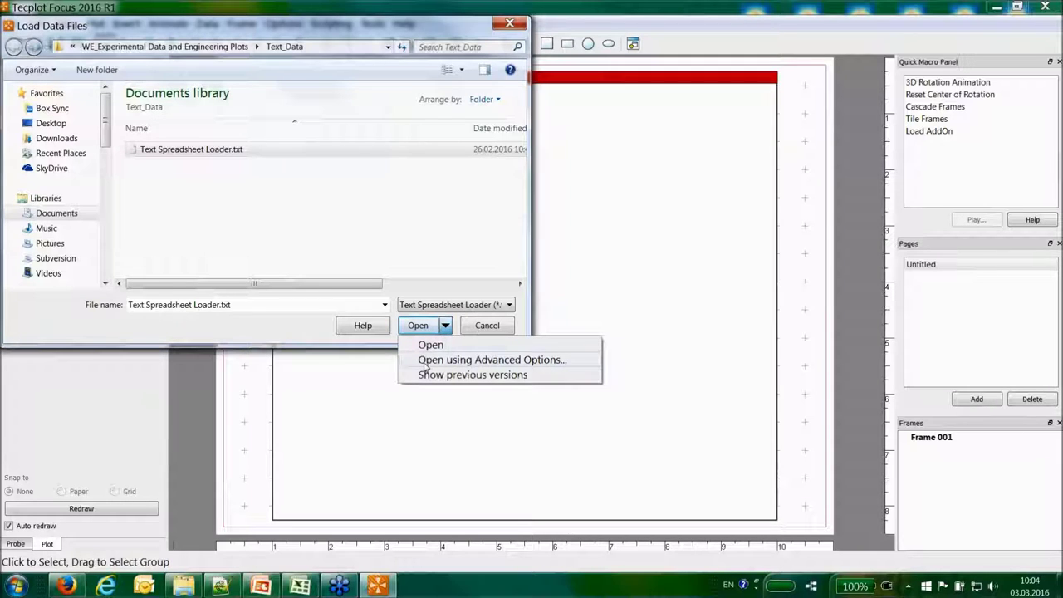
{"action": "left_click", "coordinate": [424, 365]}
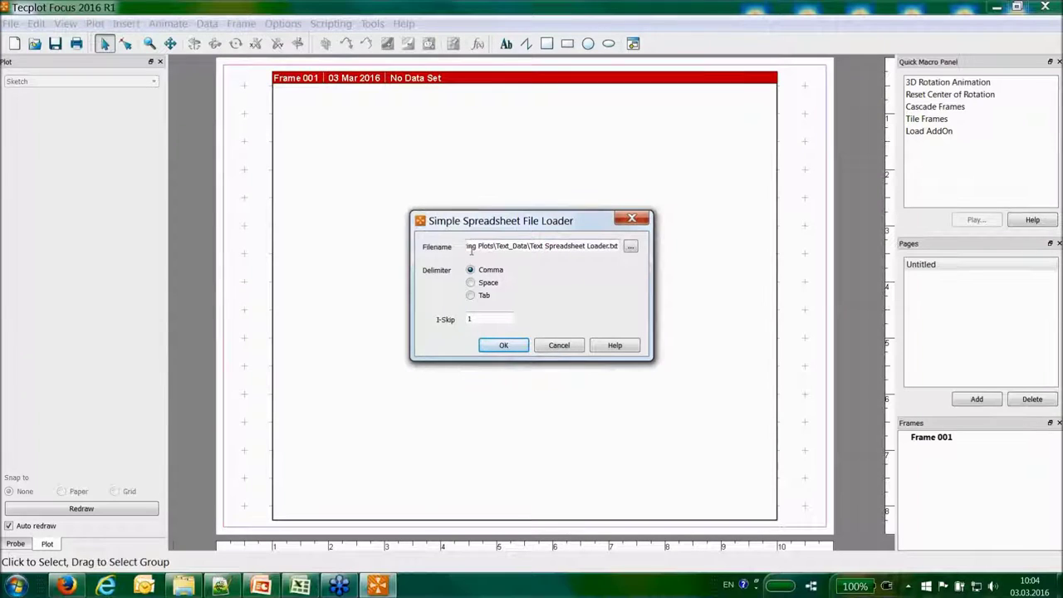
Check in Notepad++ which character separates the data columns of Text Spreadsheet Loader.txt.
{"action": "left_click", "coordinate": [470, 271]}
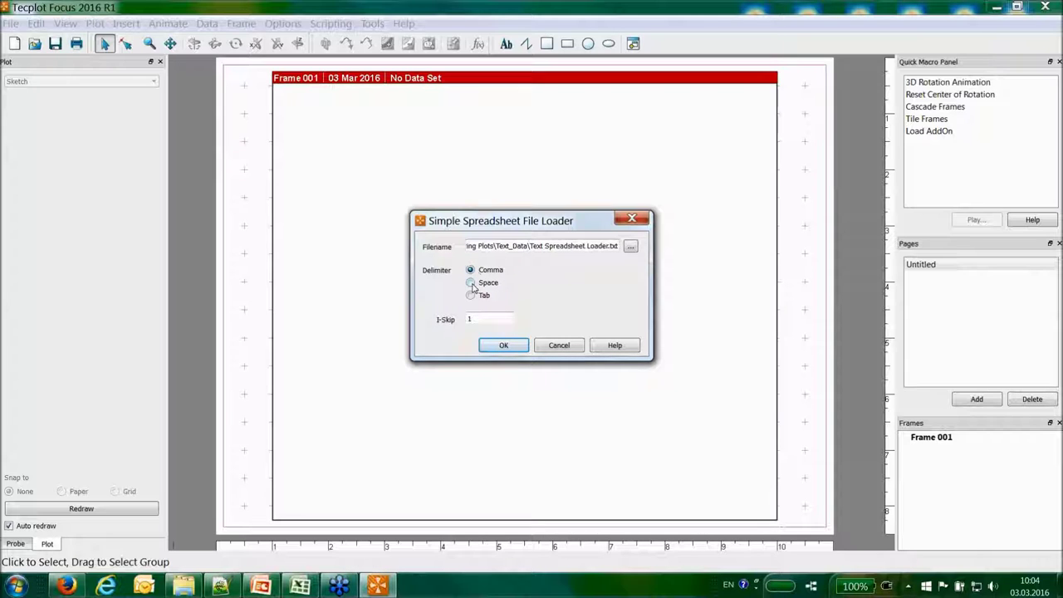
{"action": "key", "text": "alt+Tab"}
{"action": "key", "text": "alt+Tab"}
{"action": "key", "text": "alt+Tab"}
{"action": "key", "text": "alt+Tab"}
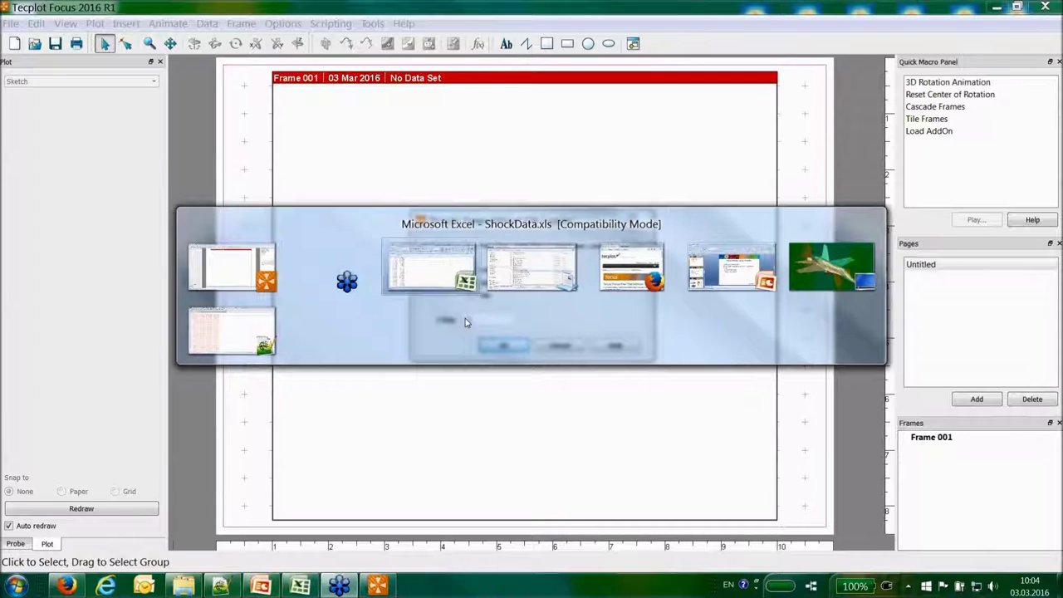
{"action": "key", "text": "alt+Tab"}
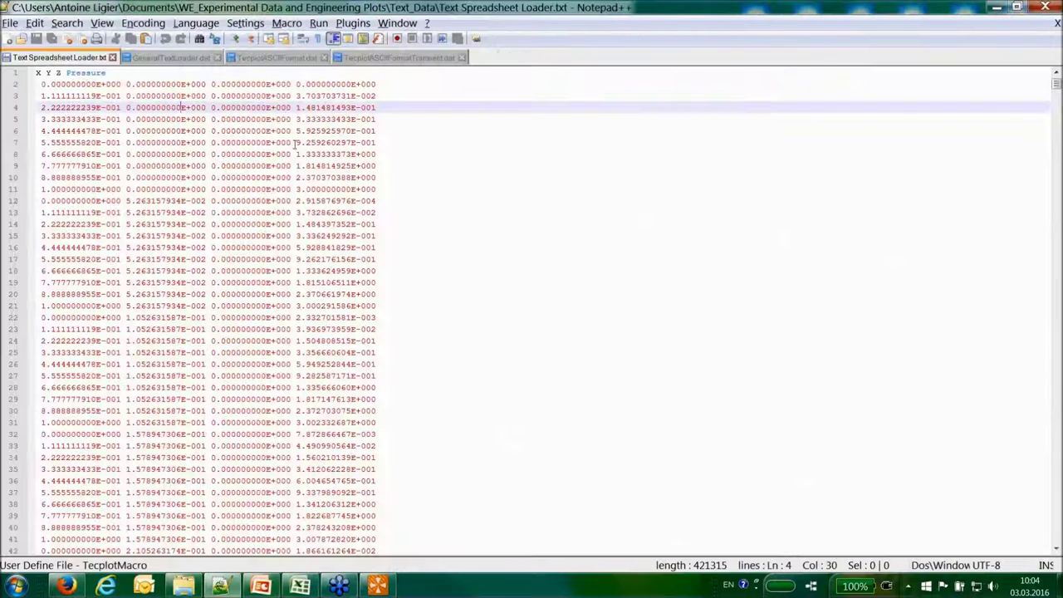
{"action": "left_click", "coordinate": [293, 84]}
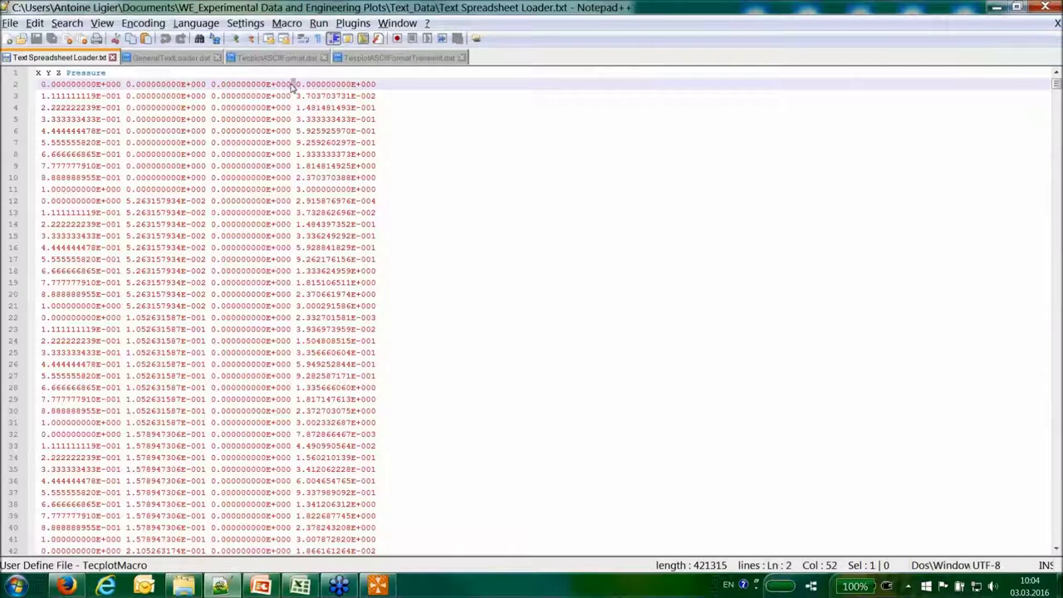
{"action": "left_click", "coordinate": [996, 7]}
Set the delimiter to Space in the Simple Spreadsheet File Loader and load the data.
{"action": "left_click", "coordinate": [471, 284]}
{"action": "left_click_drag", "start_coordinate": [503, 319], "coordinate": [443, 318]}
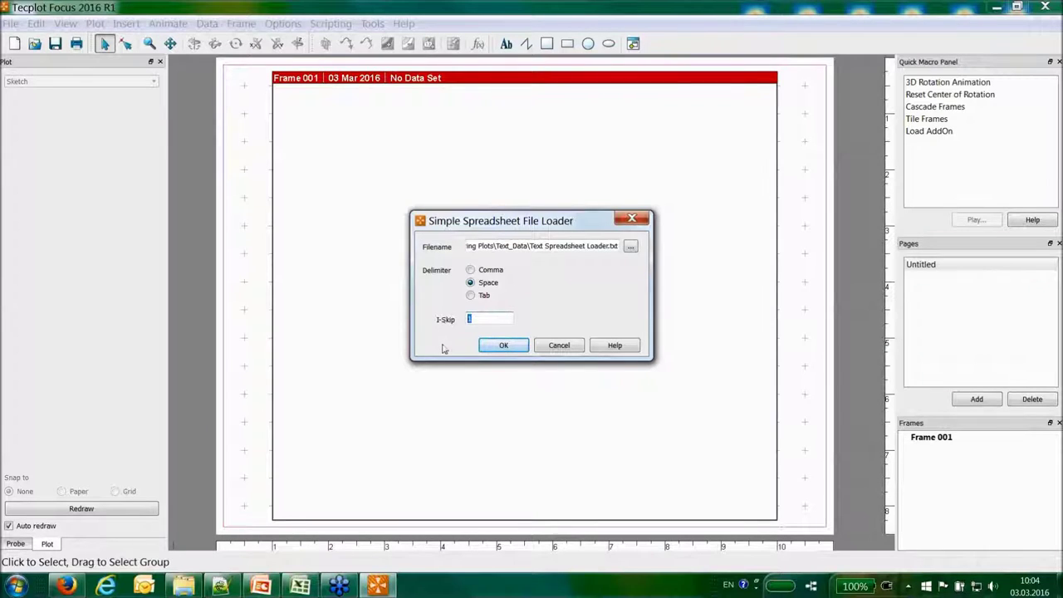
{"action": "type", "text": "2"}
{"action": "left_click", "coordinate": [503, 347]}
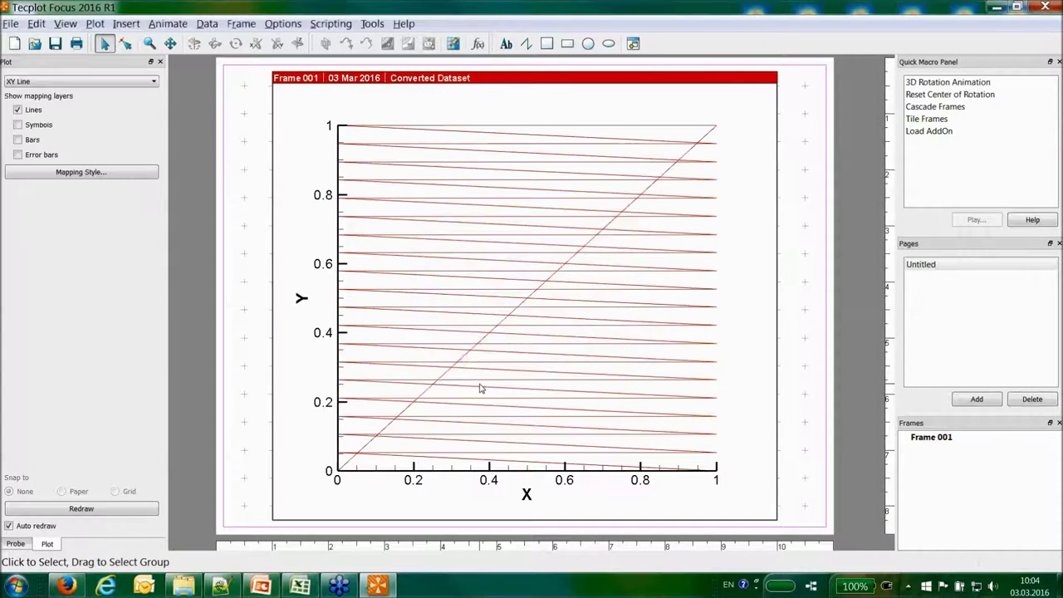
Switch the plot type to 3D Cartesian and hide the Shade layer, leaving Contour off.
{"action": "left_click", "coordinate": [71, 83]}
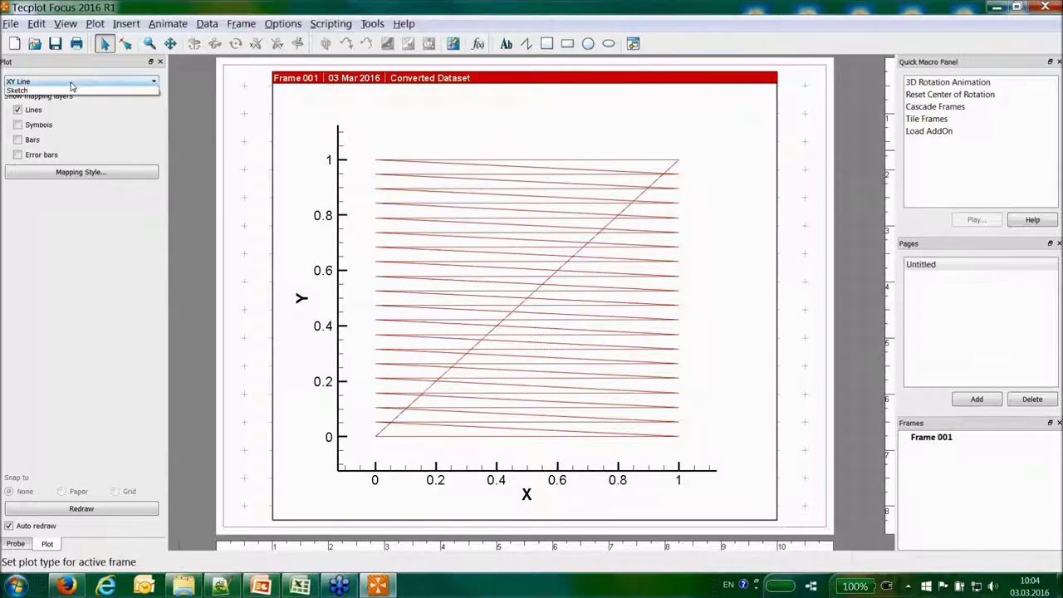
{"action": "left_click", "coordinate": [70, 99]}
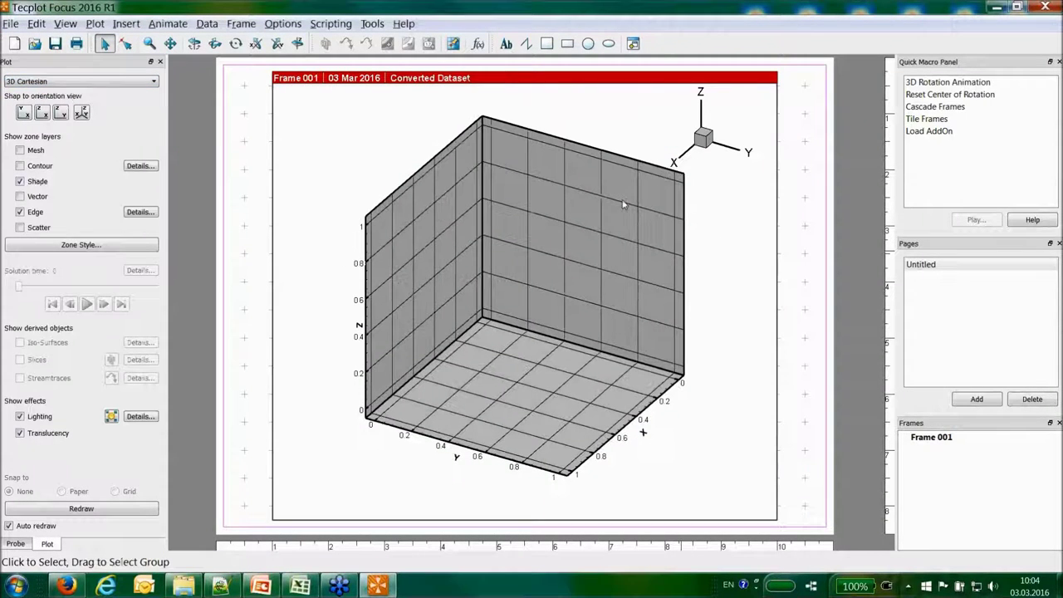
{"action": "left_click", "coordinate": [20, 180]}
{"action": "left_click", "coordinate": [19, 166]}
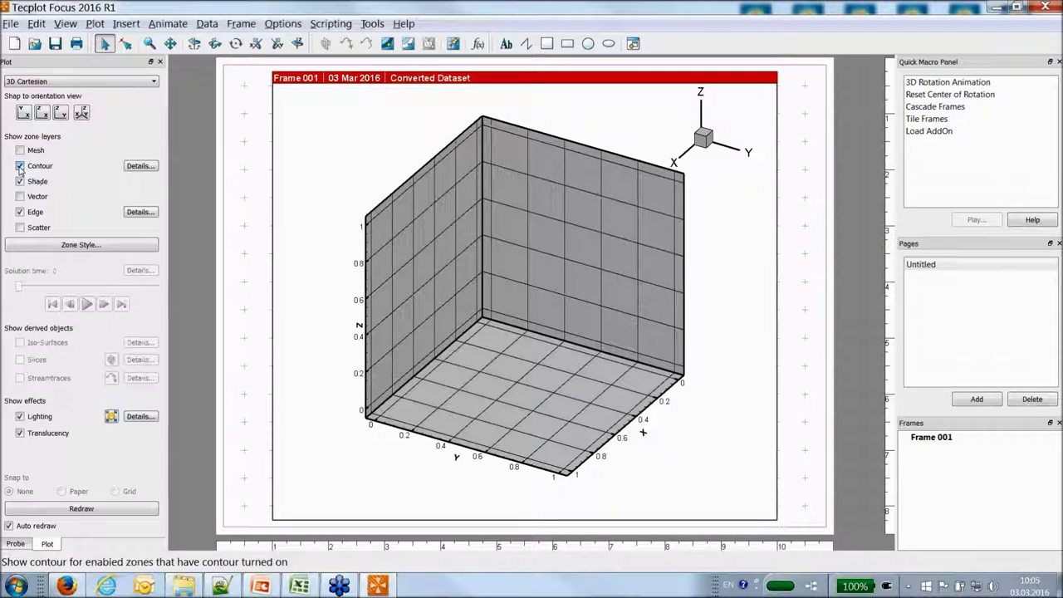
{"action": "left_click", "coordinate": [19, 166]}
{"action": "left_click", "coordinate": [20, 180]}
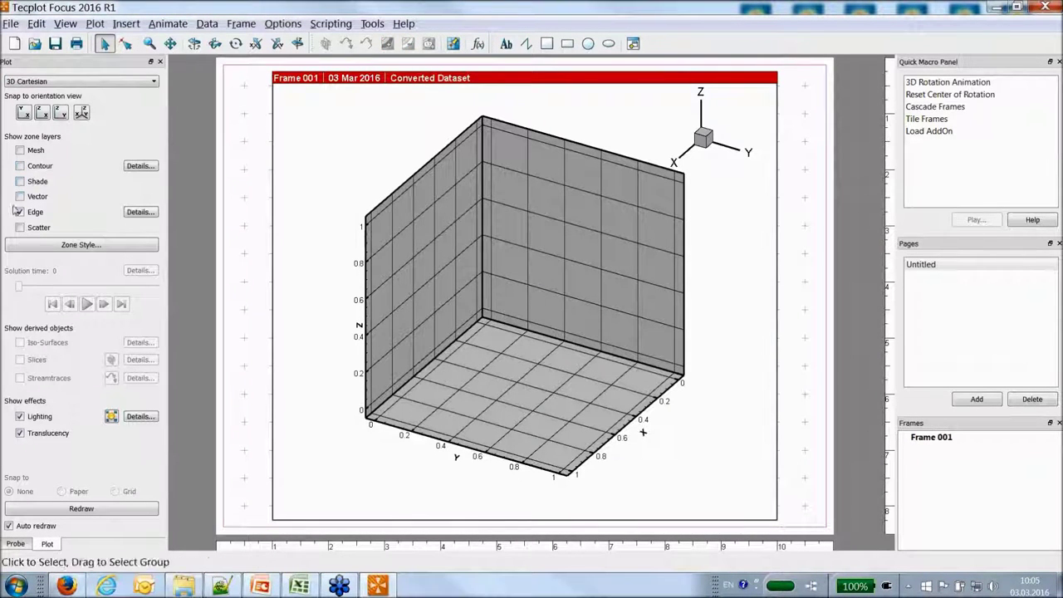
{"action": "left_click", "coordinate": [20, 213]}
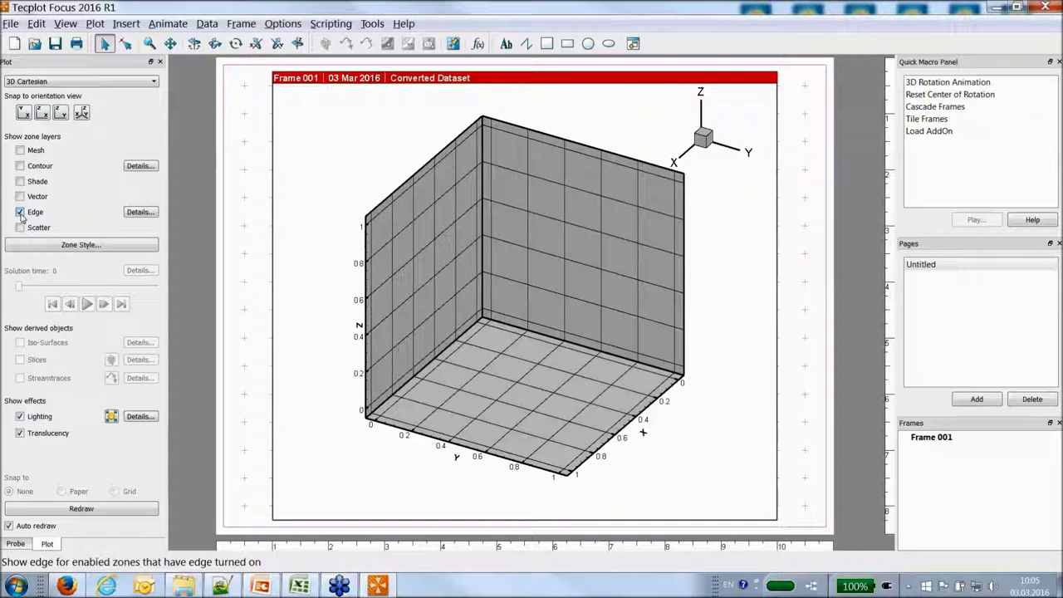
Show the Mesh layer and colour Zone 1's mesh by Pressure using the Multi 1 contour group.
{"action": "left_click", "coordinate": [20, 150]}
{"action": "middle_click_drag", "start_coordinate": [665, 363], "coordinate": [605, 268]}
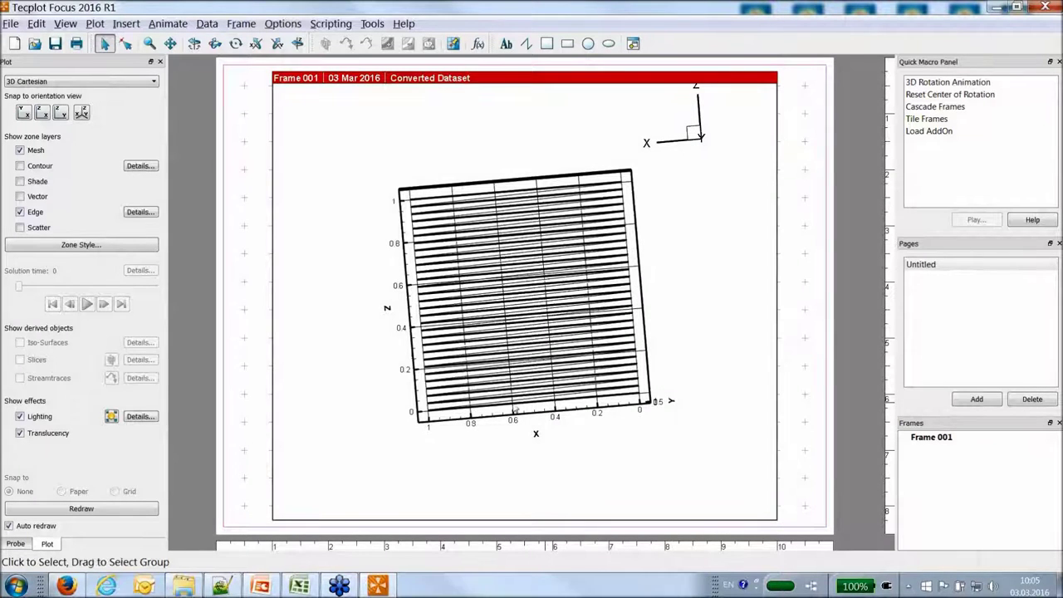
{"action": "middle_click_drag", "start_coordinate": [433, 335], "coordinate": [414, 259]}
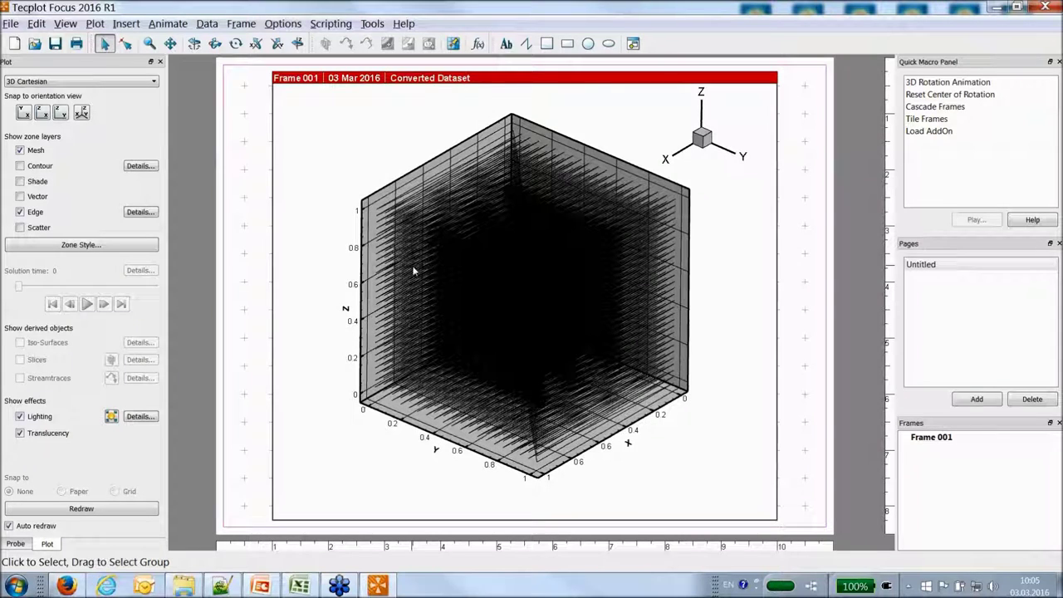
{"action": "left_click", "coordinate": [110, 244]}
{"action": "left_click", "coordinate": [583, 287]}
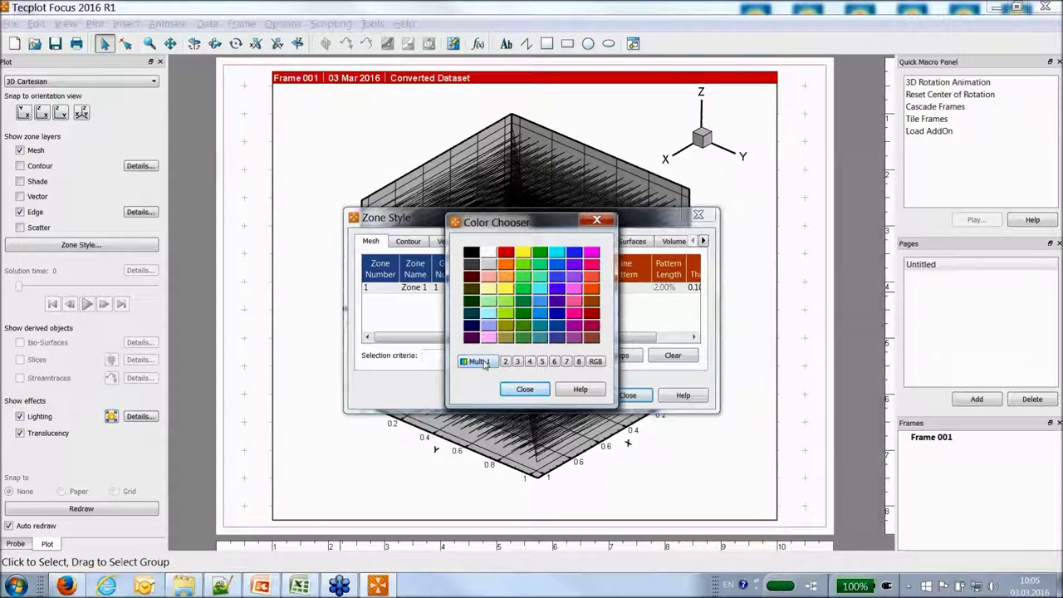
{"action": "left_click", "coordinate": [486, 363]}
{"action": "left_click_drag", "start_coordinate": [399, 217], "coordinate": [365, 216]}
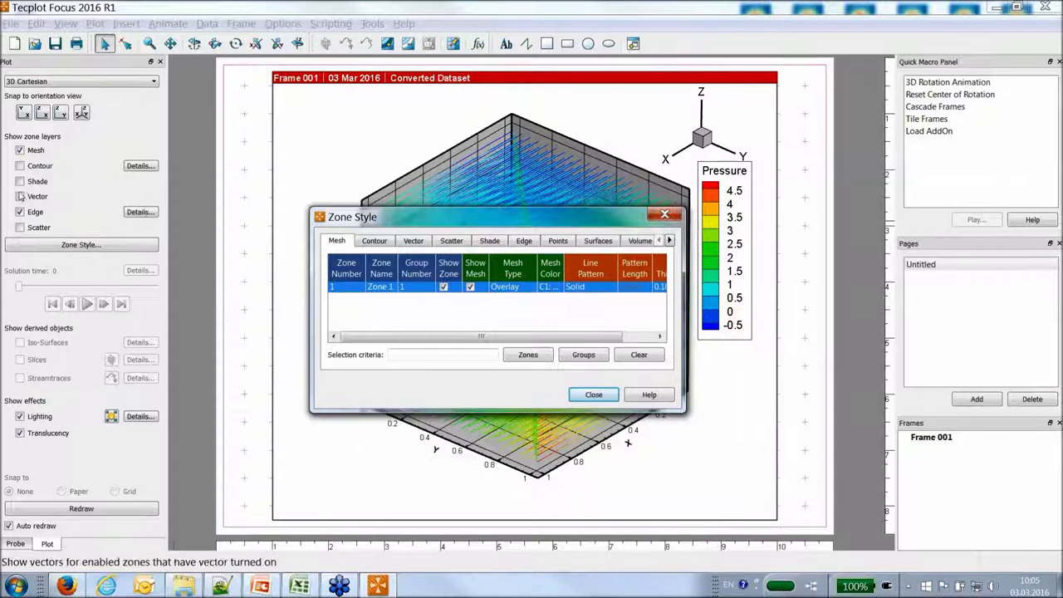
Show the Scatter layer in place of the Mesh layer.
{"action": "left_click", "coordinate": [20, 218]}
{"action": "left_click", "coordinate": [20, 227]}
{"action": "left_click", "coordinate": [20, 150]}
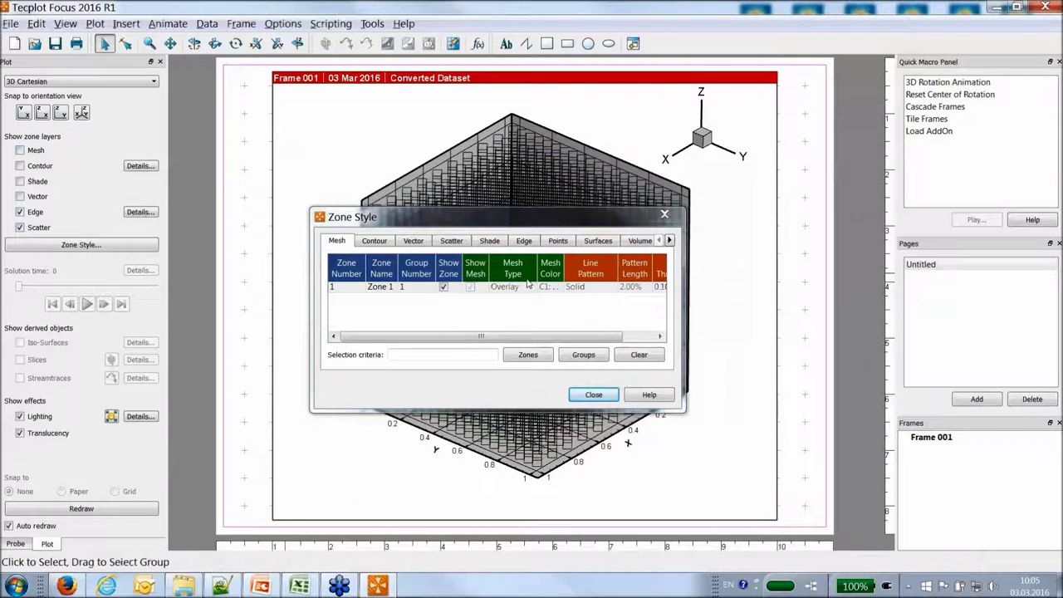
Set Zone 1's scatter symbols to Sphere and colour them by Pressure using Multi 1.
{"action": "left_click", "coordinate": [450, 242]}
{"action": "left_click", "coordinate": [508, 286]}
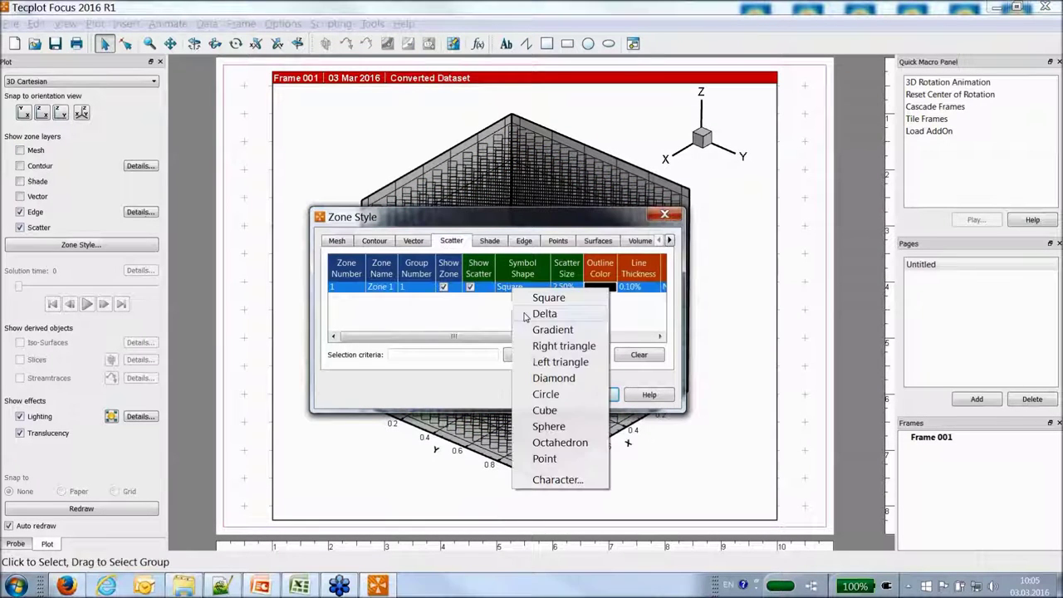
{"action": "left_click", "coordinate": [556, 427]}
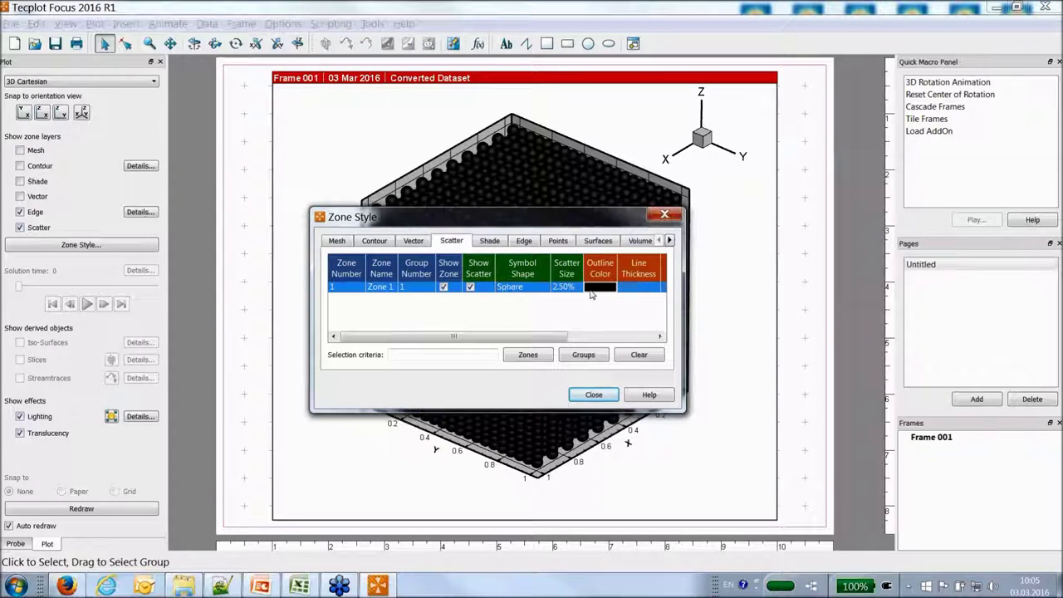
{"action": "left_click", "coordinate": [599, 287]}
{"action": "left_click", "coordinate": [478, 360]}
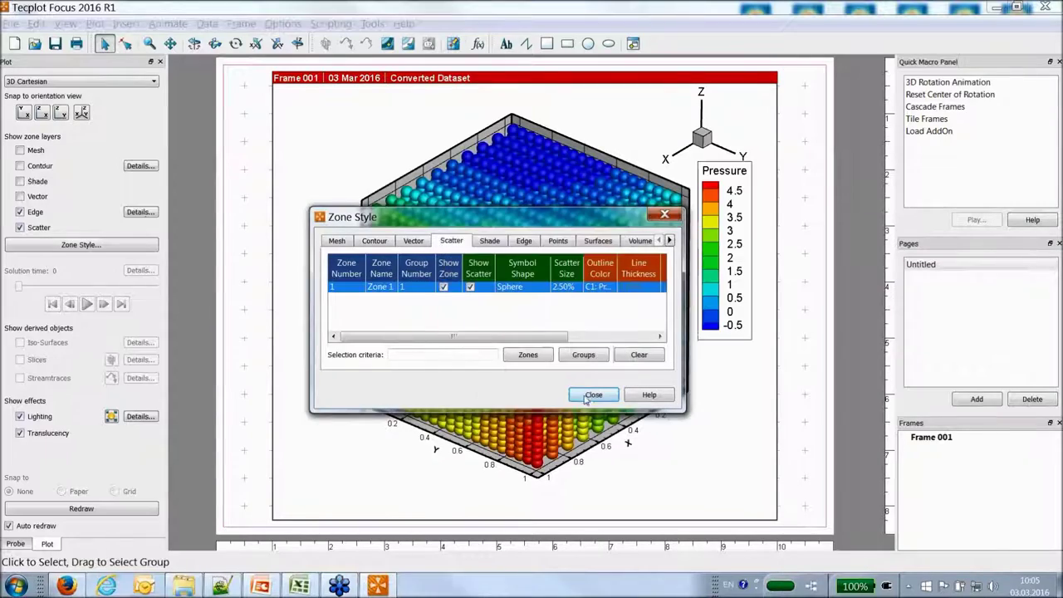
{"action": "left_click", "coordinate": [595, 391]}
Create a second frame over the lower two-thirds of Frame 001, spanning its full width.
{"action": "mouse_move", "coordinate": [595, 390]}
{"action": "middle_mouse_down"}
{"action": "mouse_move", "coordinate": [455, 301]}
{"action": "mouse_move", "coordinate": [476, 301]}
{"action": "middle_mouse_up"}
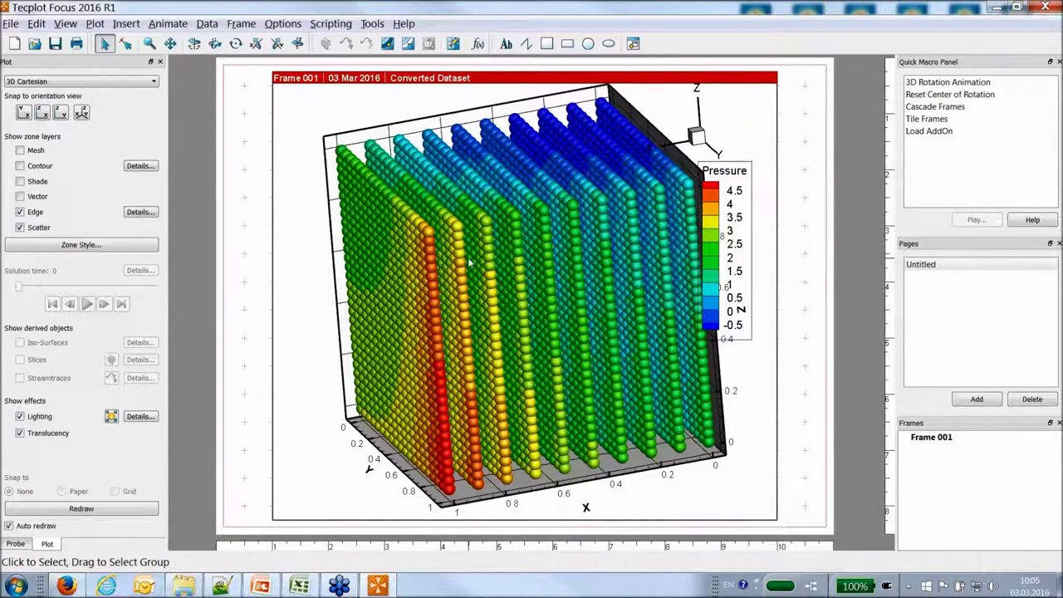
{"action": "middle_click_drag", "start_coordinate": [593, 277], "coordinate": [515, 217]}
{"action": "middle_click_drag", "start_coordinate": [368, 400], "coordinate": [436, 212]}
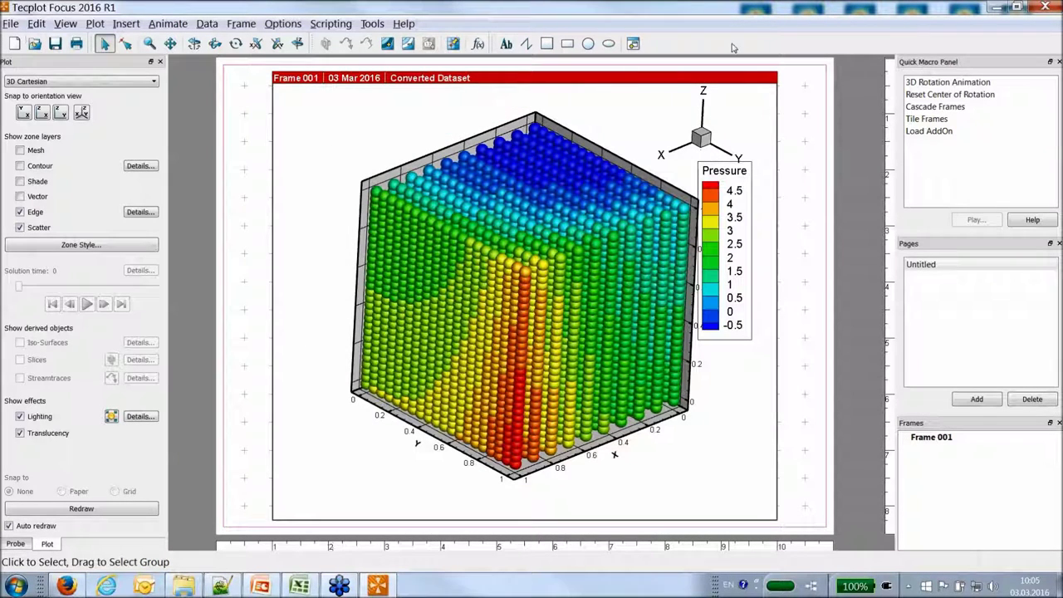
{"action": "left_click", "coordinate": [633, 44]}
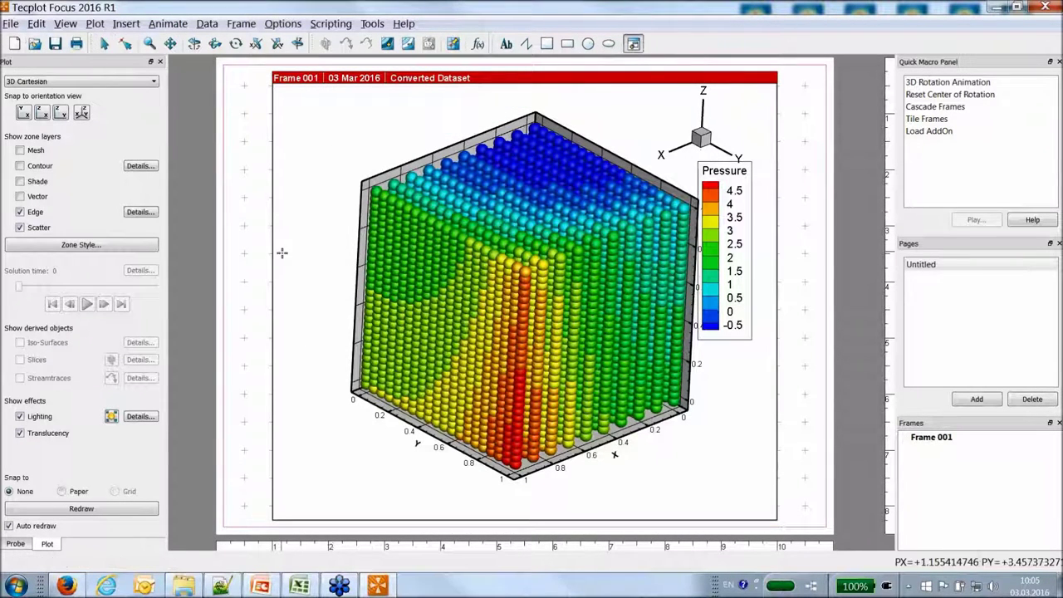
{"action": "left_click_drag", "start_coordinate": [272, 243], "coordinate": [776, 518]}
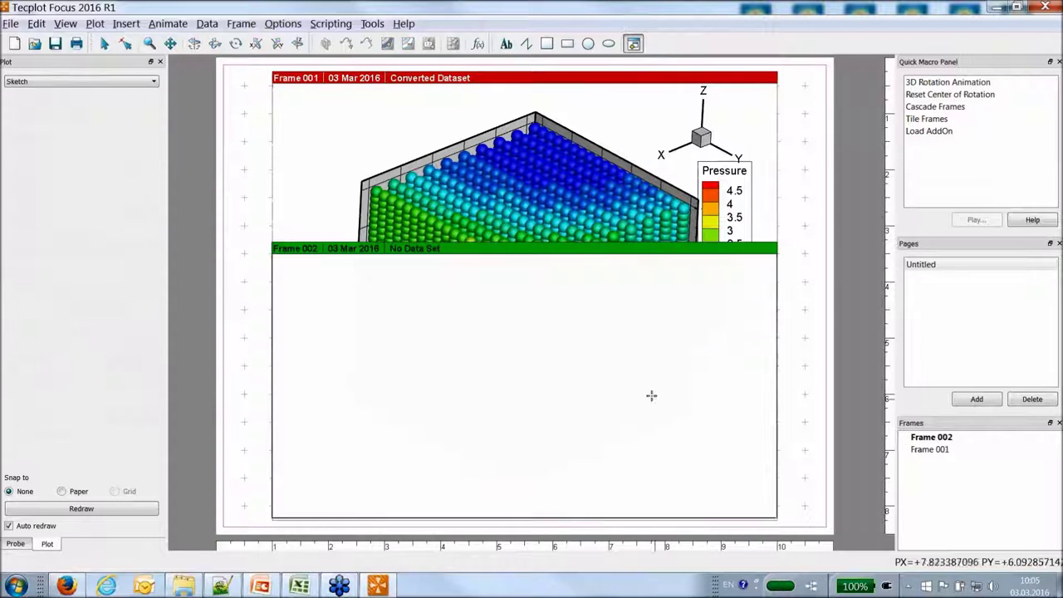
Tile the two frames as full-width rows stacked above each other, fit Frame 001's plot and make Frame 002 active.
{"action": "left_click", "coordinate": [241, 25]}
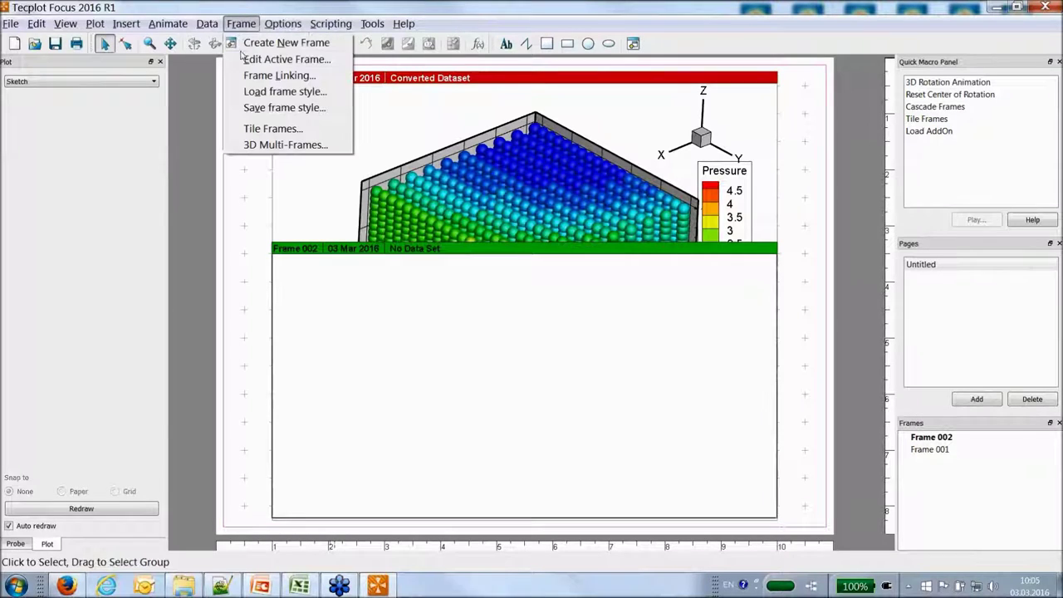
{"action": "left_click", "coordinate": [272, 129]}
{"action": "left_click_drag", "start_coordinate": [532, 238], "coordinate": [958, 199]}
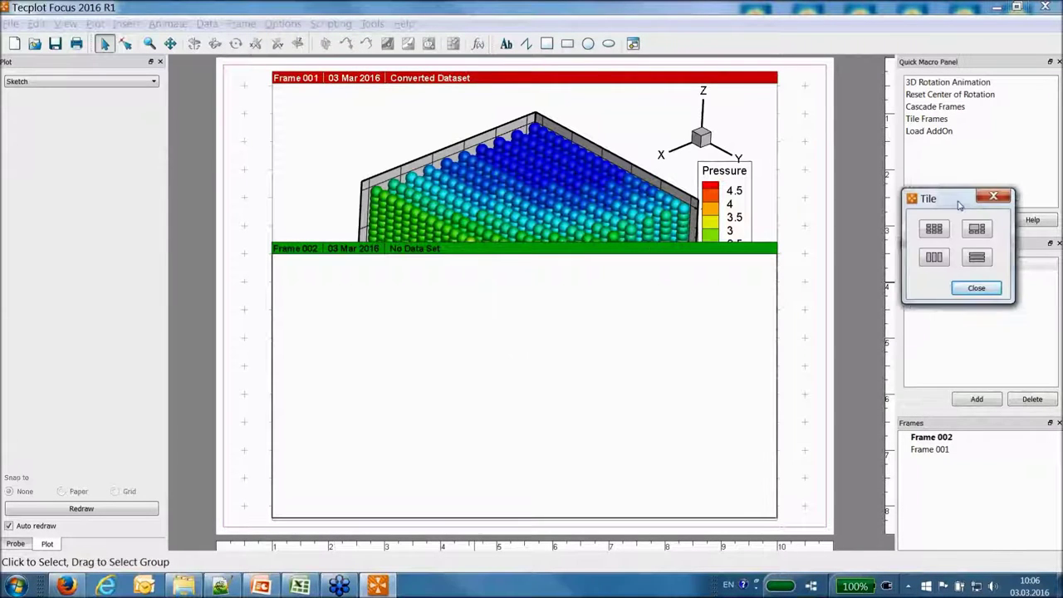
{"action": "left_click", "coordinate": [978, 259]}
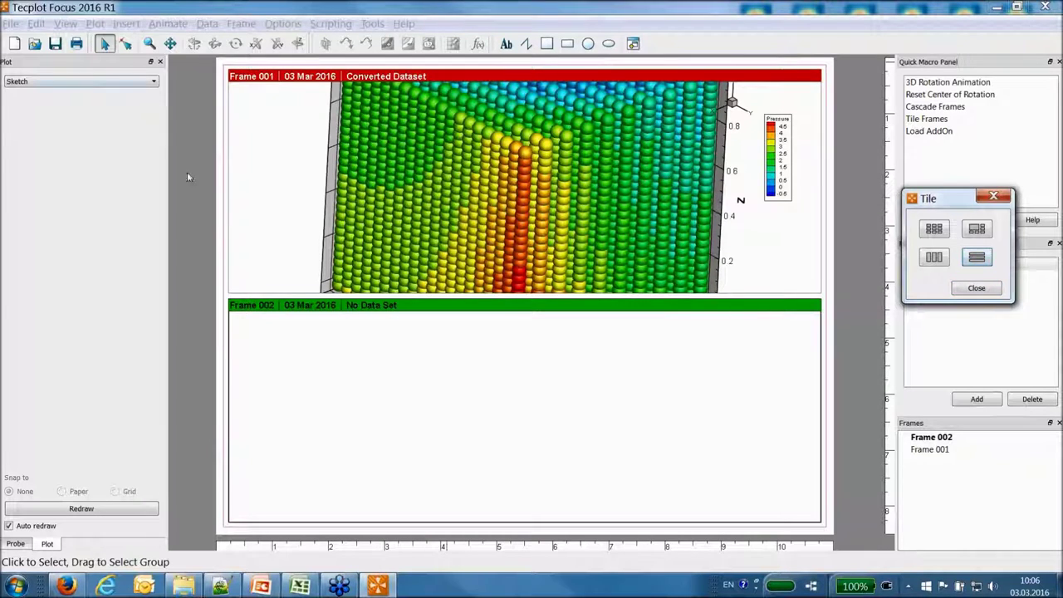
{"action": "left_click", "coordinate": [391, 371]}
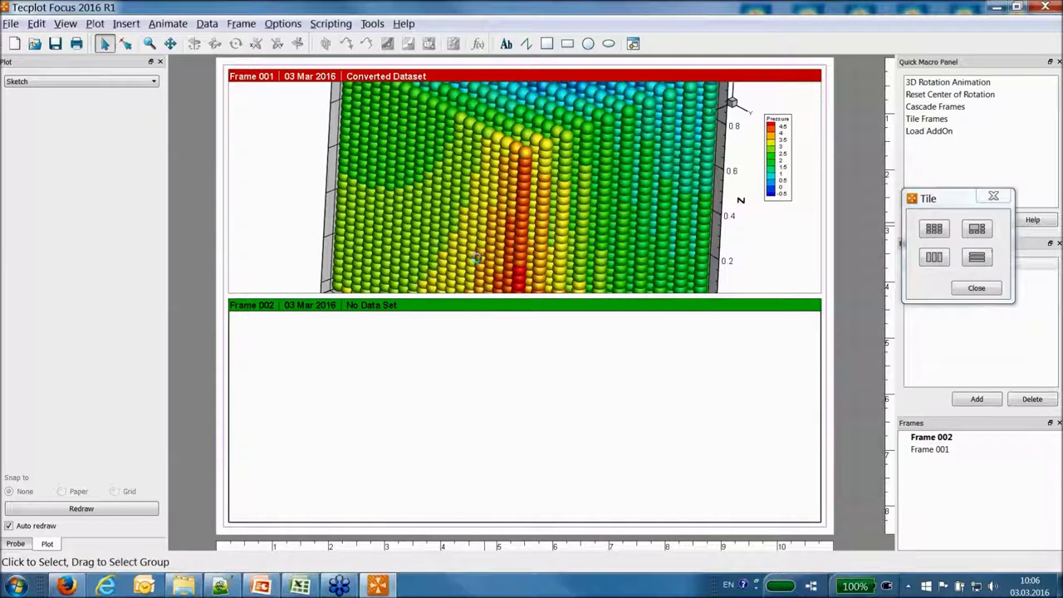
{"action": "left_click", "coordinate": [463, 98]}
{"action": "left_click", "coordinate": [446, 334]}
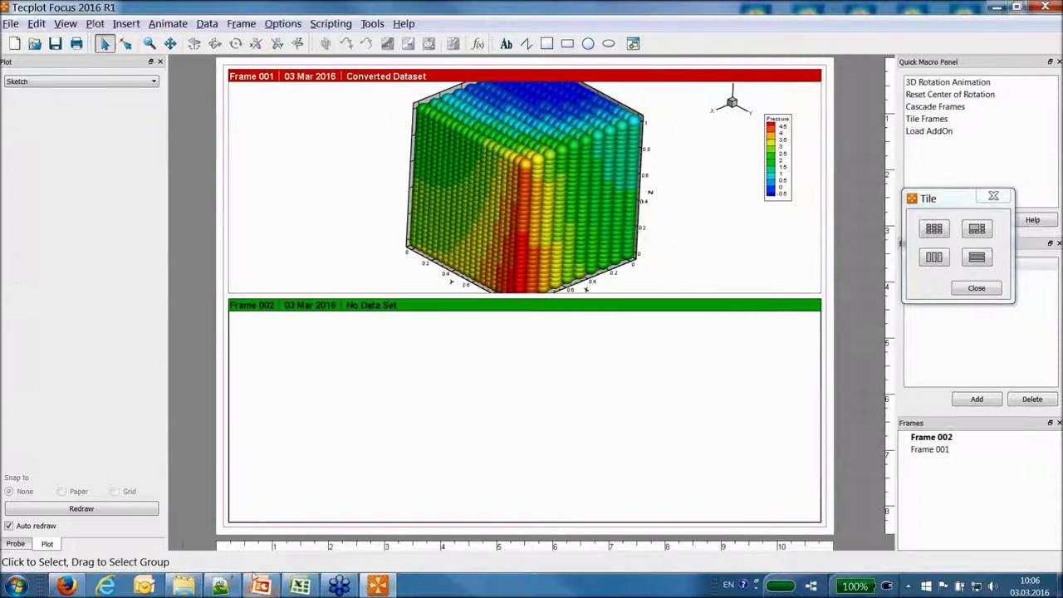
Switch to Notepad++ and examine the title line, variable names and data layout of GeneralTextLoader.dat.
{"action": "left_click", "coordinate": [221, 586]}
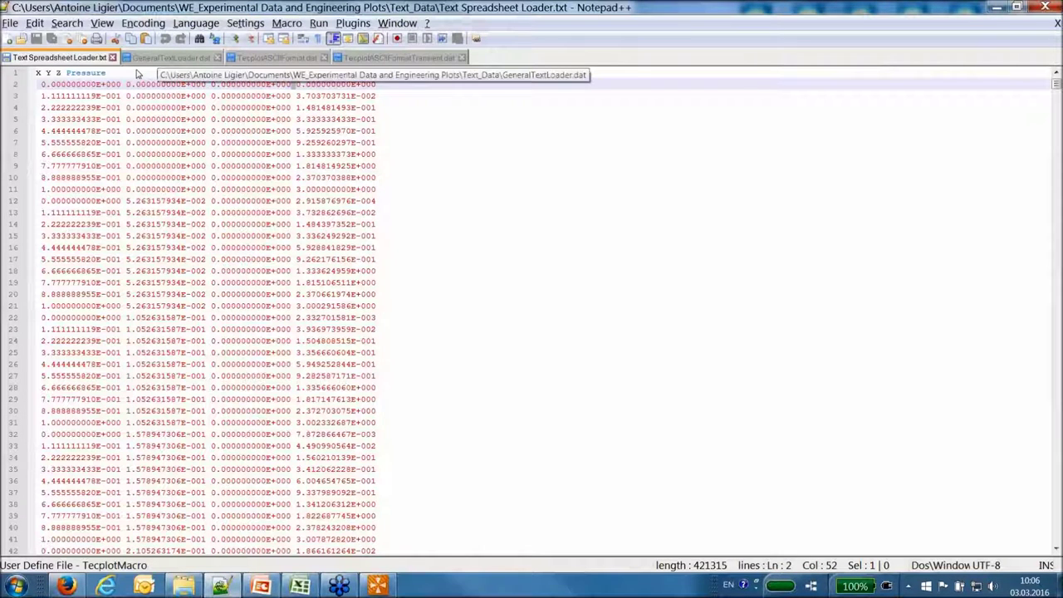
{"action": "left_click", "coordinate": [142, 58]}
{"action": "left_click_drag", "start_coordinate": [37, 73], "coordinate": [316, 70]}
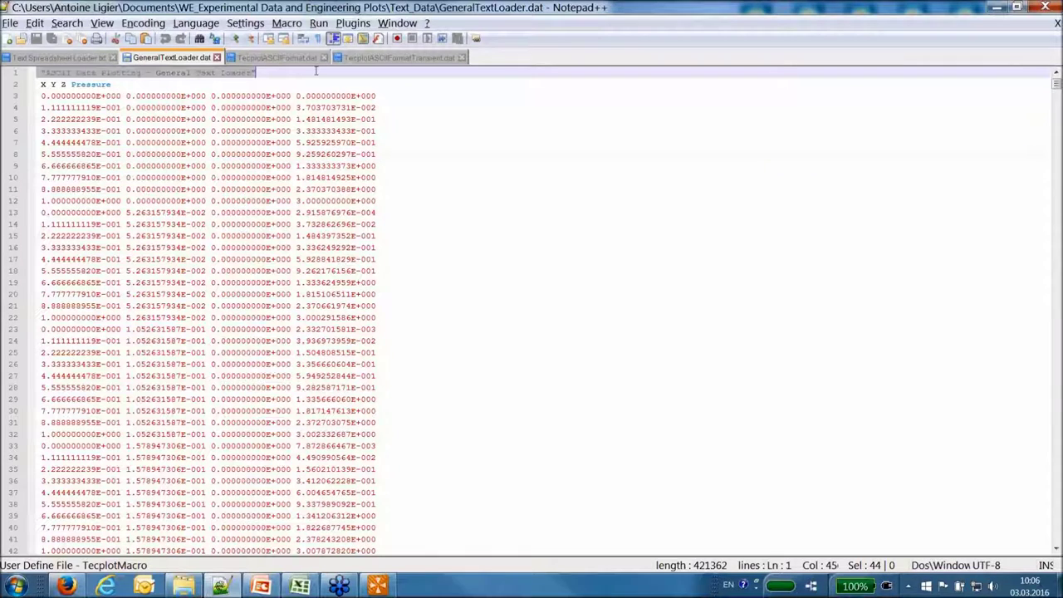
{"action": "left_click", "coordinate": [317, 70]}
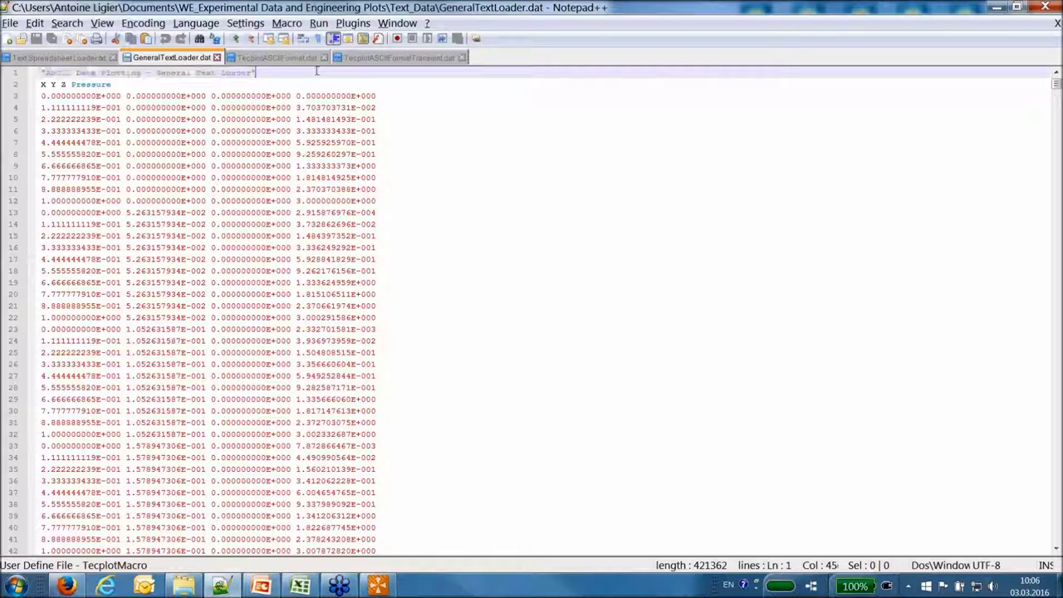
{"action": "mouse_move", "coordinate": [1057, 83]}
{"action": "left_mouse_down"}
{"action": "mouse_move", "coordinate": [1057, 537]}
{"action": "mouse_move", "coordinate": [1057, 80]}
{"action": "left_mouse_up"}
{"action": "left_click", "coordinate": [995, 7]}
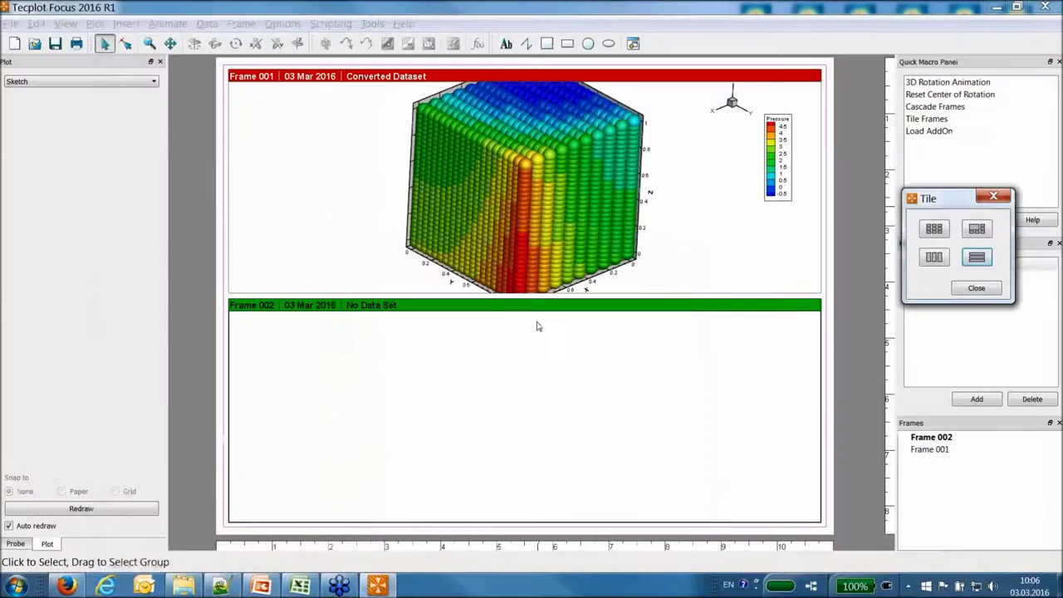
Open GeneralTextLoader.dat with the General Text Loader in Tecplot Focus, using the *.* filter to list all files.
{"action": "left_click", "coordinate": [34, 46]}
{"action": "left_click", "coordinate": [451, 306]}
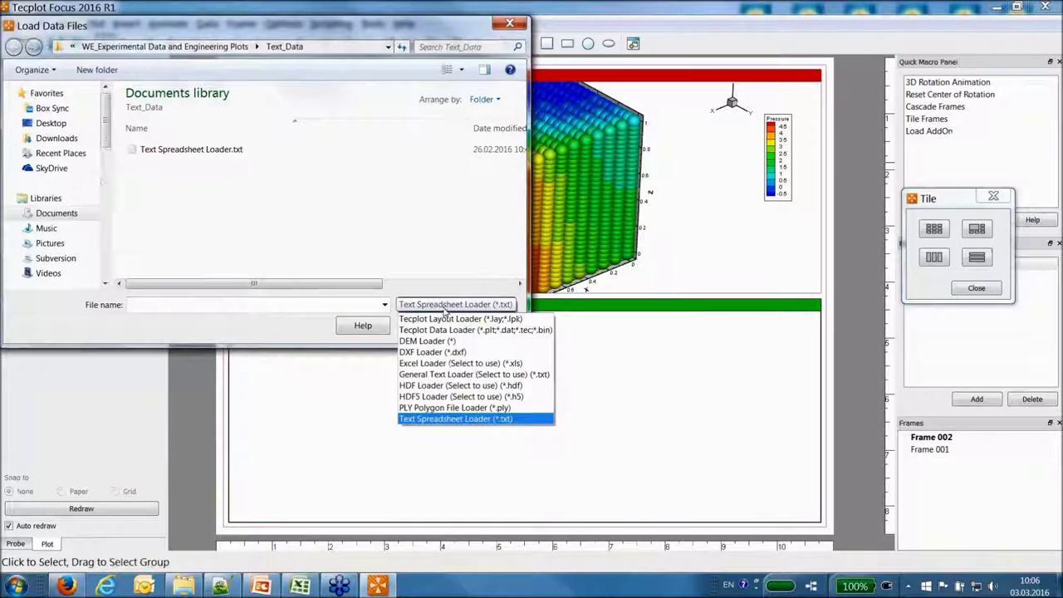
{"action": "left_click", "coordinate": [461, 375]}
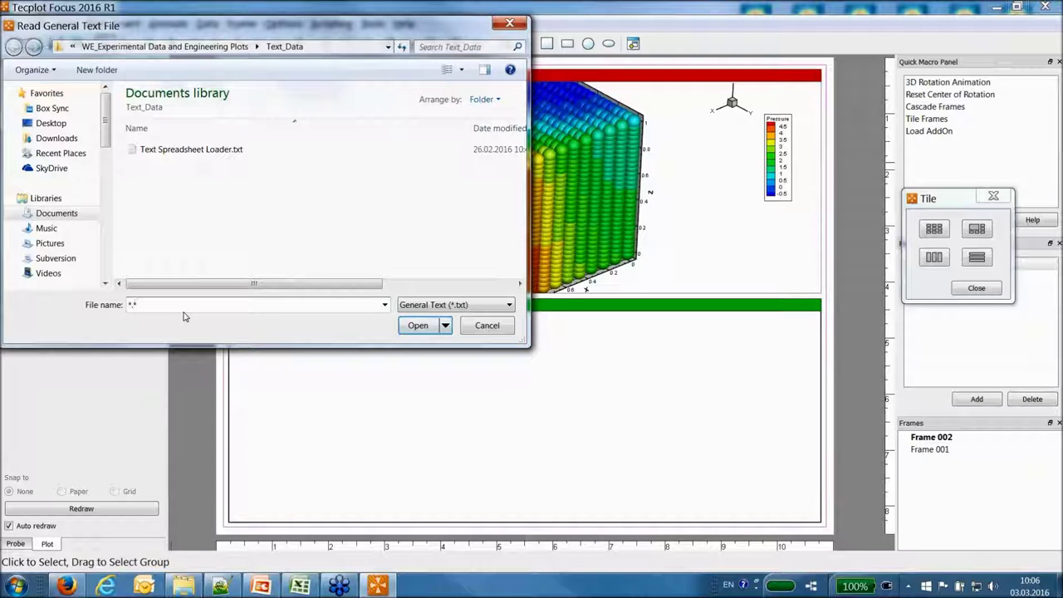
{"action": "double_click", "coordinate": [133, 305]}
{"action": "key", "text": "Return"}
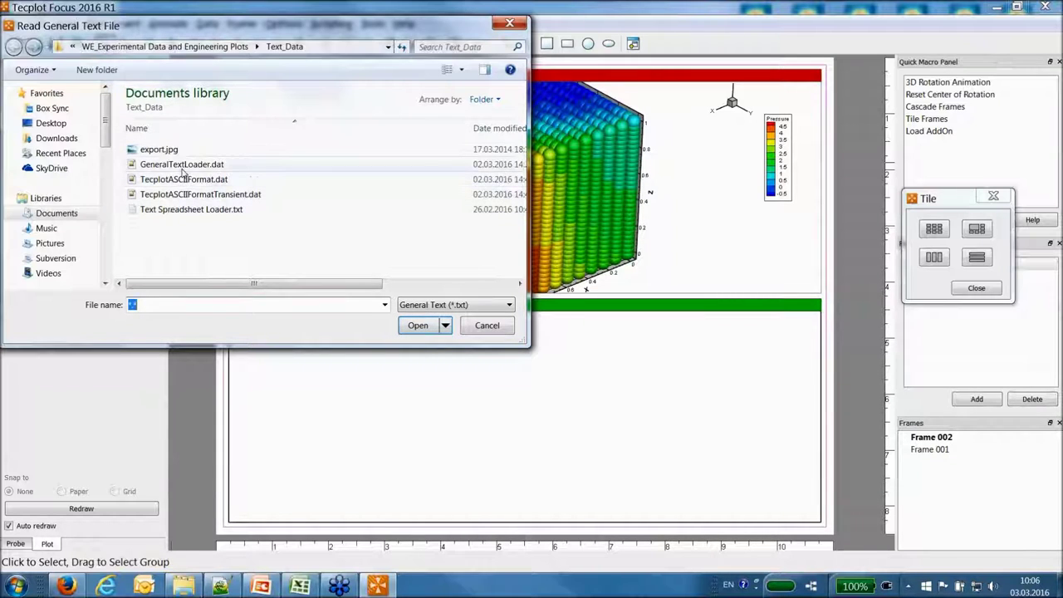
{"action": "left_click", "coordinate": [152, 166]}
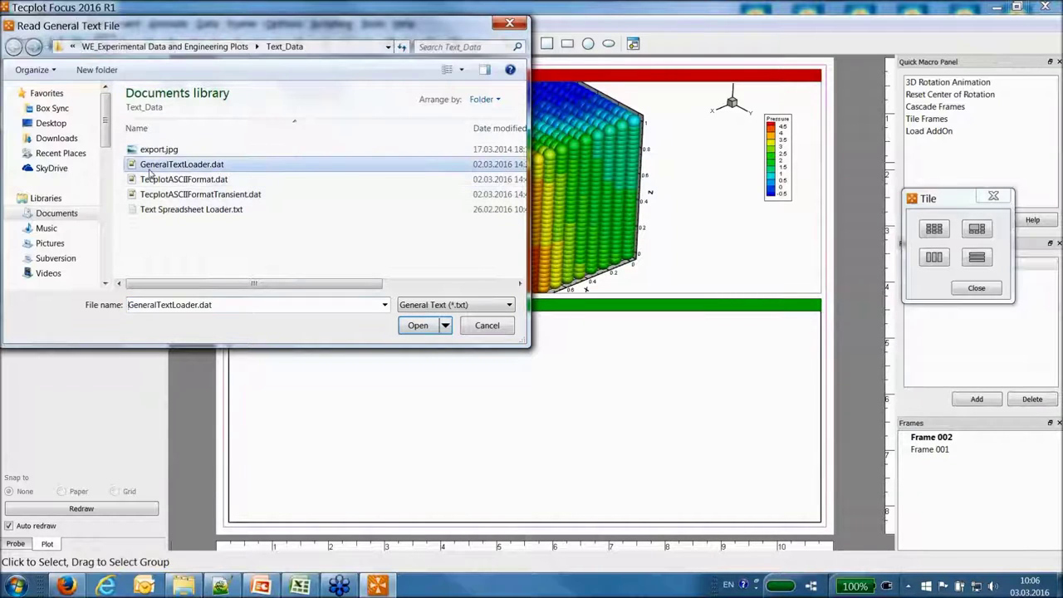
{"action": "left_click", "coordinate": [407, 326]}
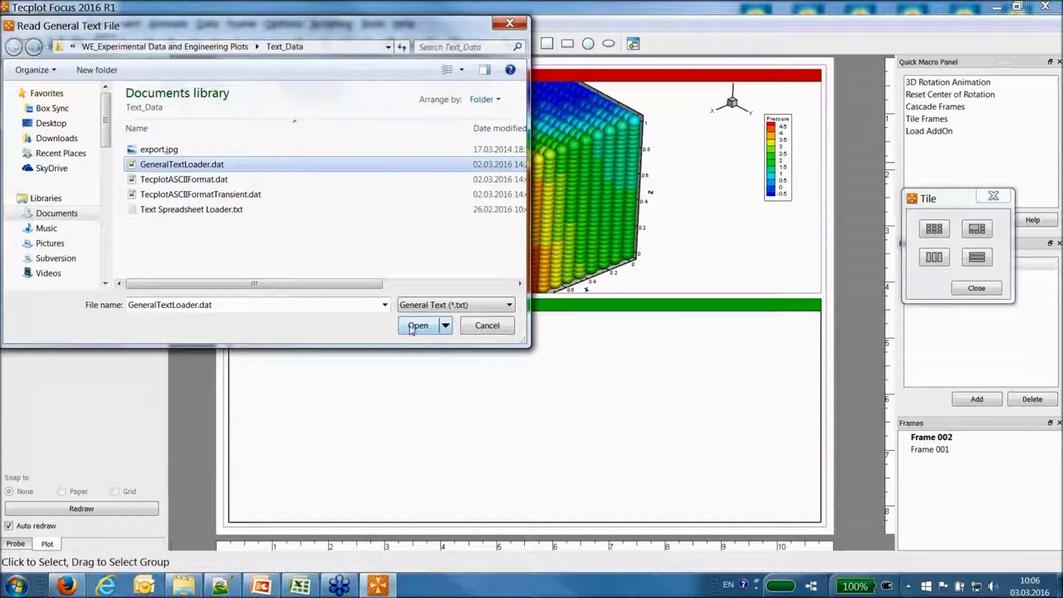
{"action": "left_click", "coordinate": [412, 329]}
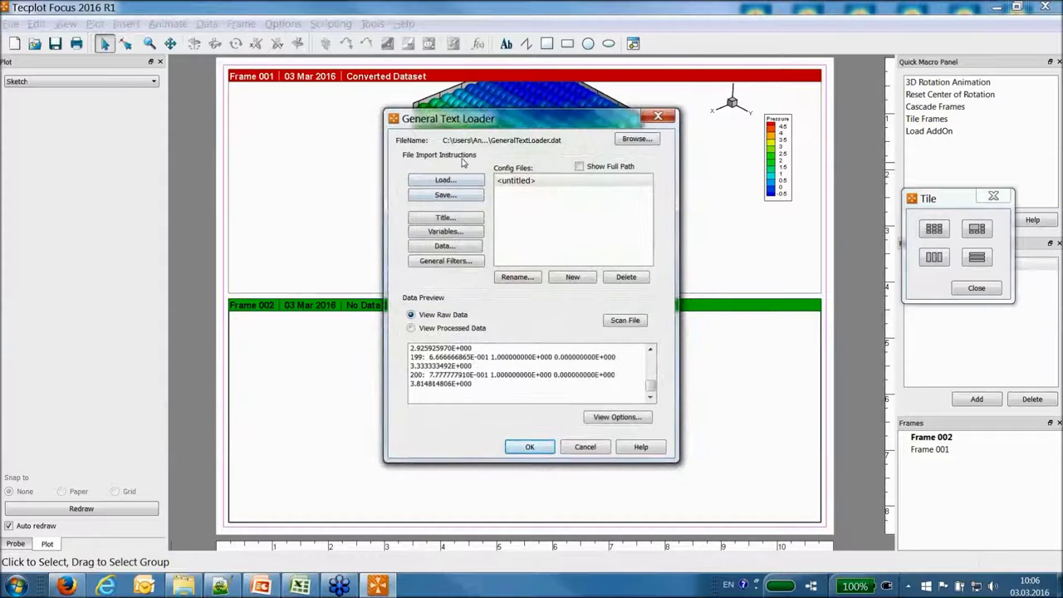
Take the dataset title from line number 1 of the file.
{"action": "left_click_drag", "start_coordinate": [460, 122], "coordinate": [386, 114]}
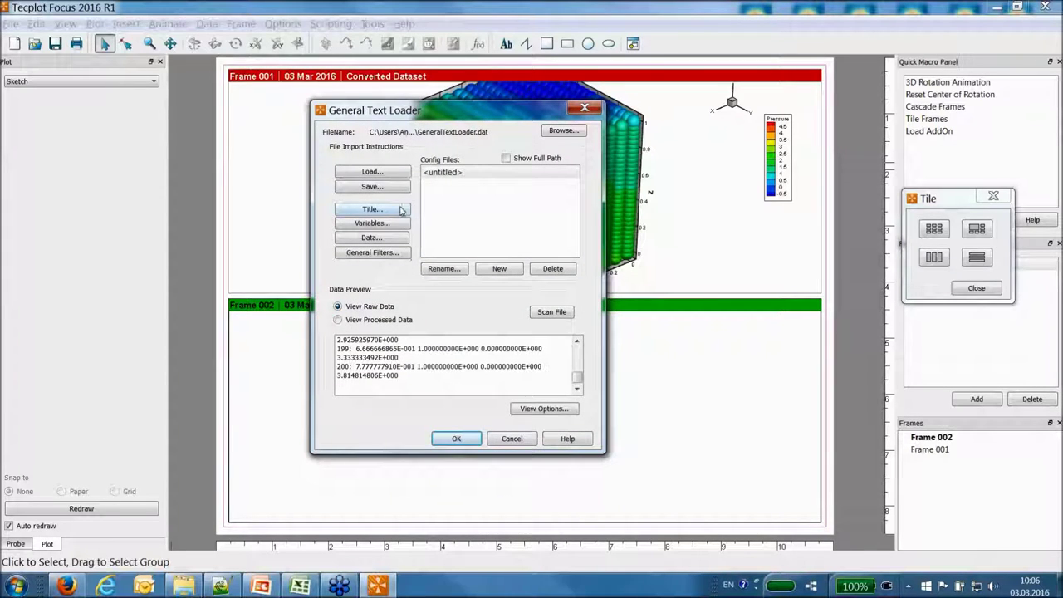
{"action": "left_click", "coordinate": [372, 209]}
{"action": "left_click", "coordinate": [401, 228]}
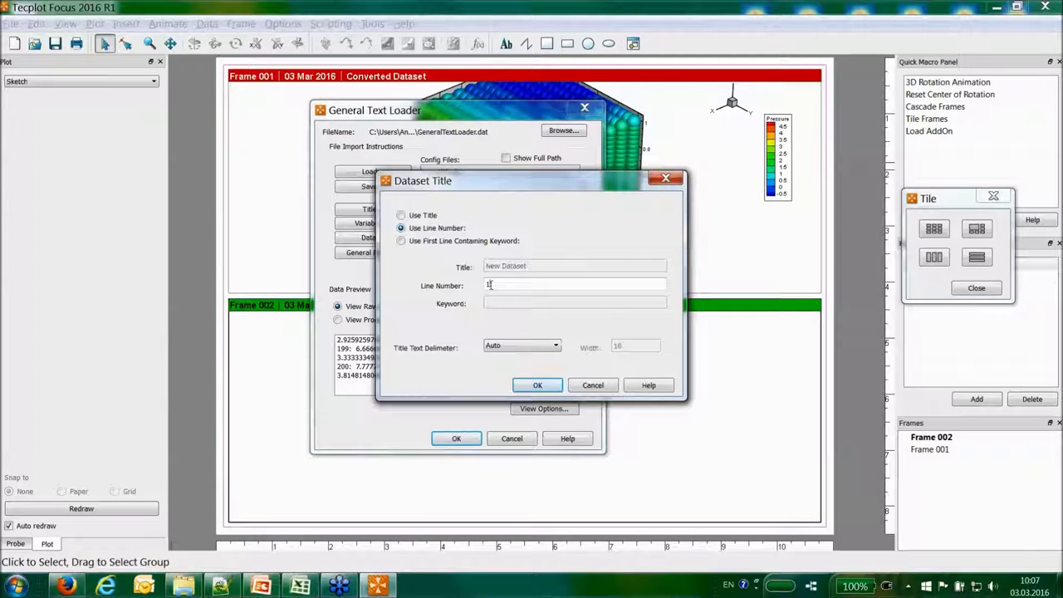
{"action": "left_click", "coordinate": [537, 385]}
Set the import instructions for variable names to start and end at line 2.
{"action": "left_click", "coordinate": [372, 223]}
{"action": "left_click", "coordinate": [455, 198]}
{"action": "key", "text": "Tab"}
{"action": "type", "text": "2"}
{"action": "key", "text": "Tab"}
{"action": "type", "text": "2"}
{"action": "left_click", "coordinate": [539, 403]}
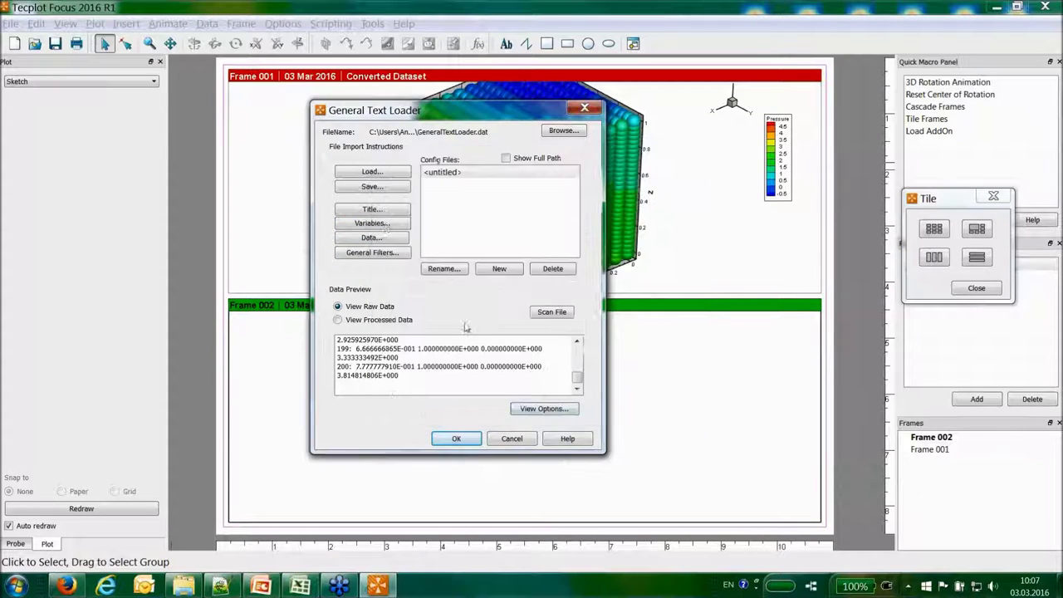
Set the data import to start at line 3 and run to the end of the file.
{"action": "left_click", "coordinate": [374, 239]}
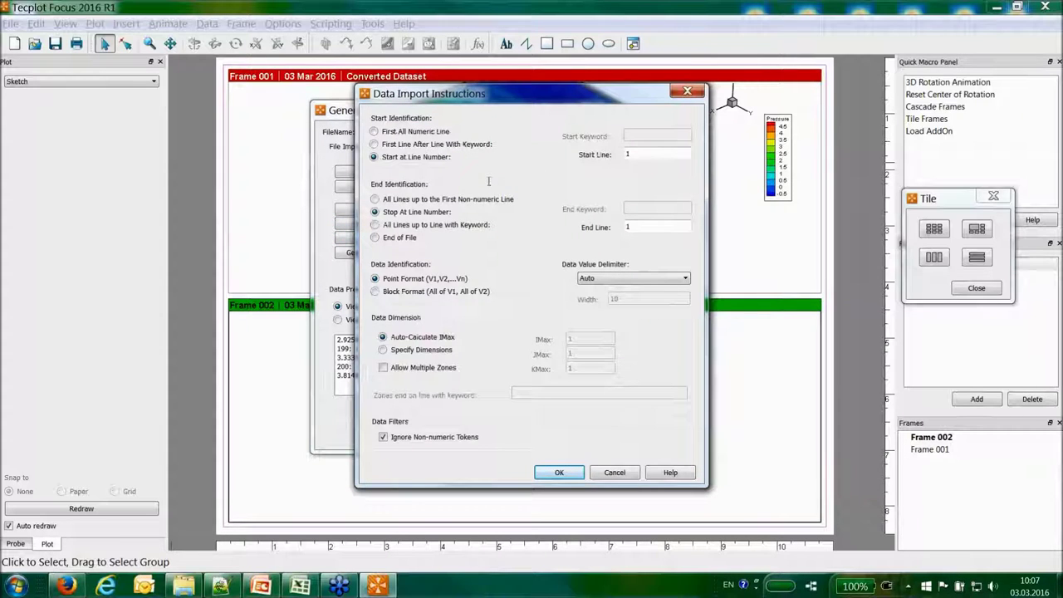
{"action": "type", "text": "3"}
{"action": "left_click", "coordinate": [389, 238]}
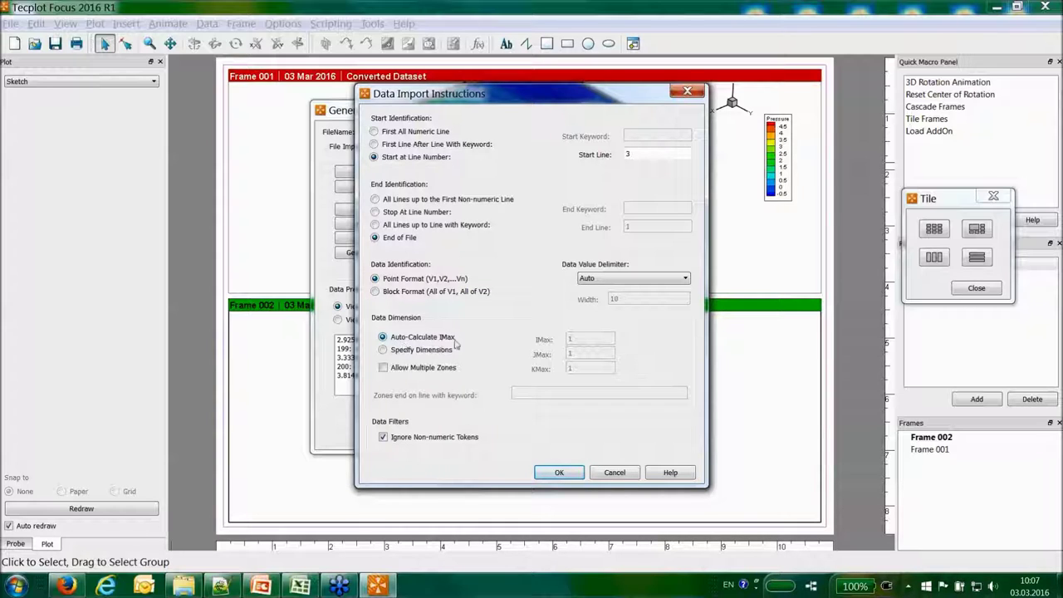
{"action": "left_click", "coordinate": [559, 473]}
Scan the file to preview its processed data and variable headers, and import the dataset into Frame 002.
{"action": "left_click_drag", "start_coordinate": [482, 113], "coordinate": [765, 144]}
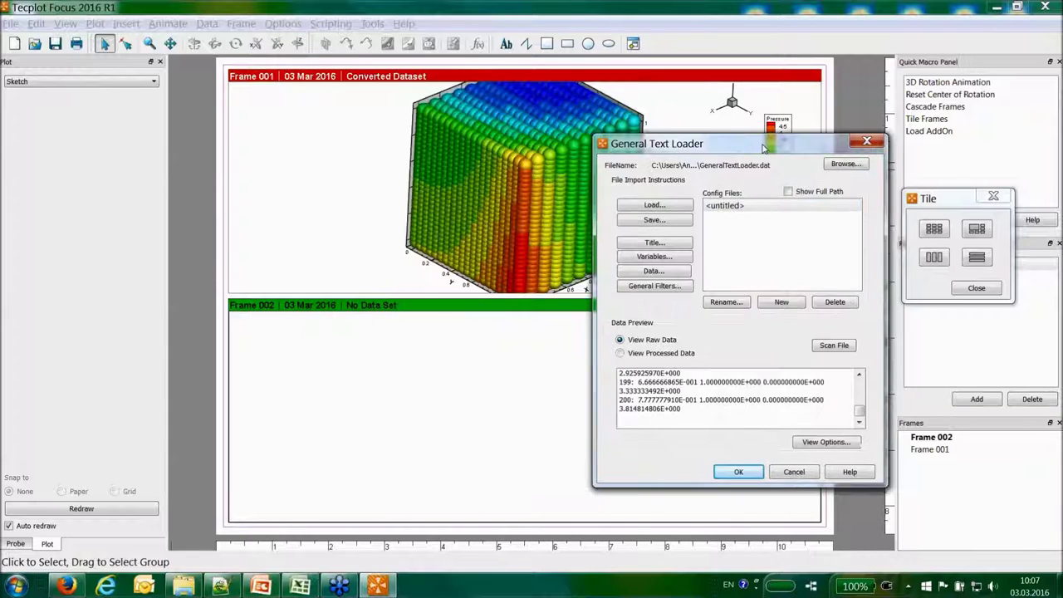
{"action": "left_click_drag", "start_coordinate": [730, 142], "coordinate": [416, 119]}
{"action": "left_click", "coordinate": [333, 330]}
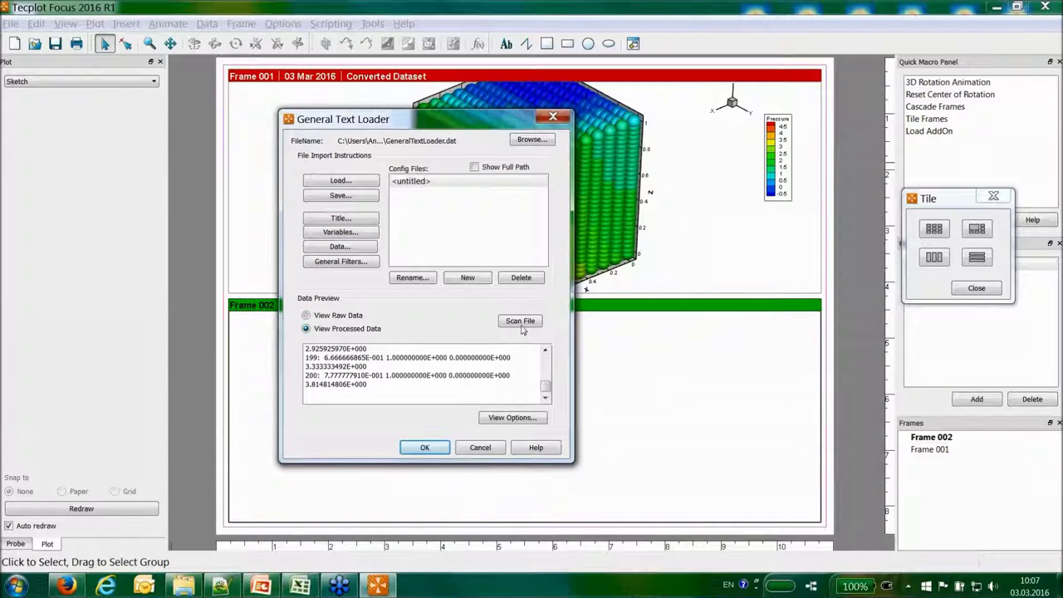
{"action": "left_click", "coordinate": [520, 321]}
{"action": "left_click_drag", "start_coordinate": [548, 387], "coordinate": [546, 361]}
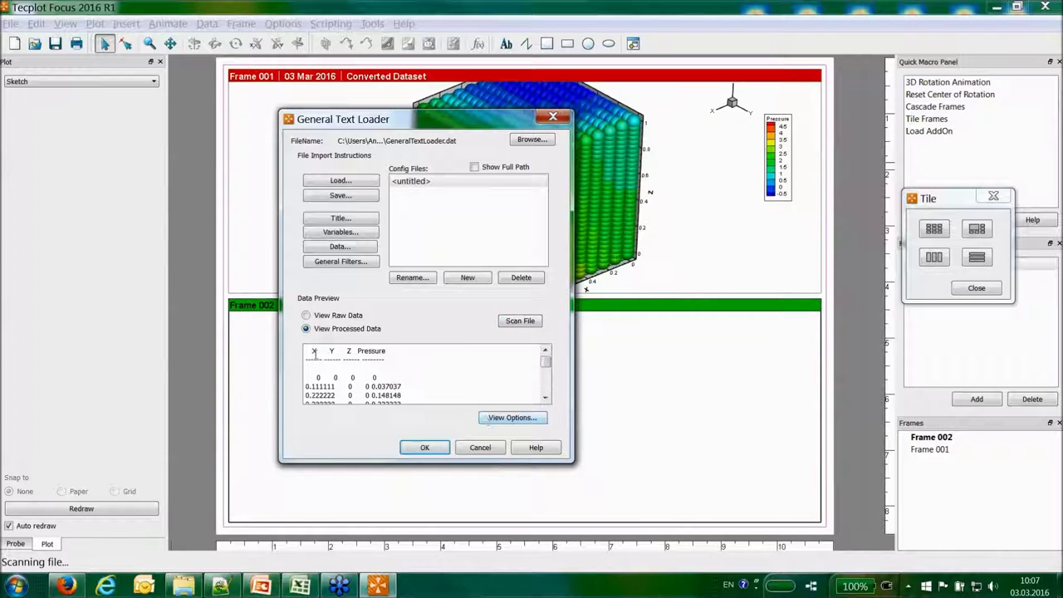
{"action": "left_click_drag", "start_coordinate": [309, 352], "coordinate": [415, 351]}
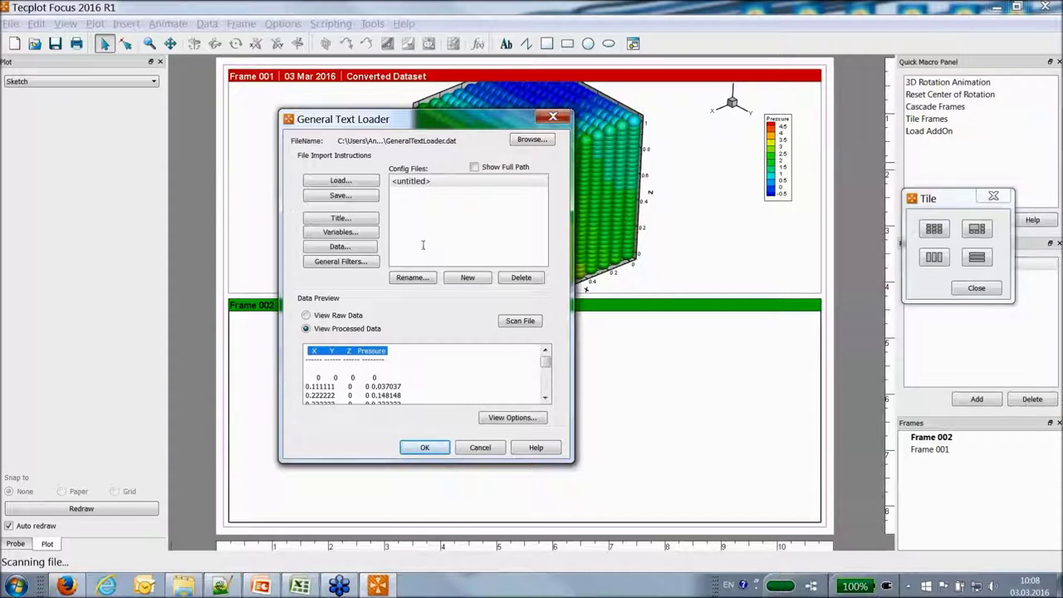
{"action": "left_click", "coordinate": [424, 448]}
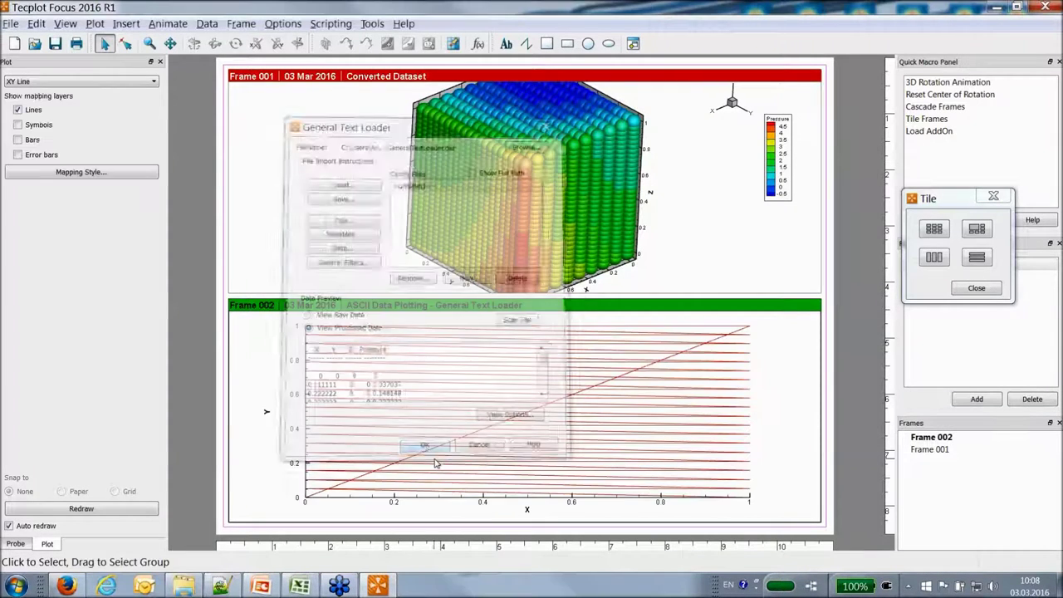
Switch Frame 002 to a 3D Cartesian plot showing the Mesh layer instead of Shade, and select Zone 1.
{"action": "left_click", "coordinate": [52, 81]}
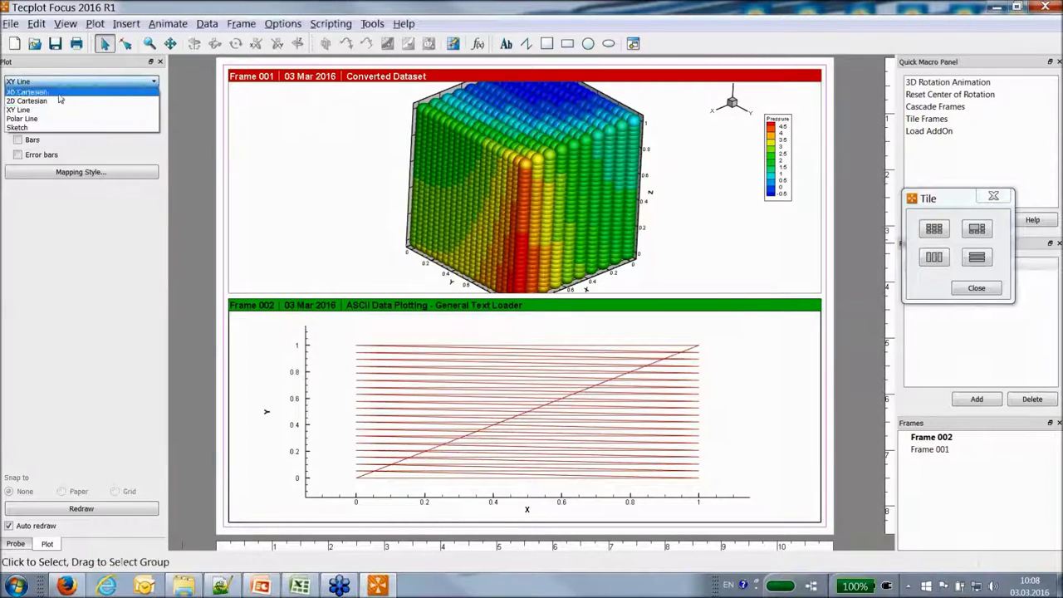
{"action": "left_click", "coordinate": [58, 92]}
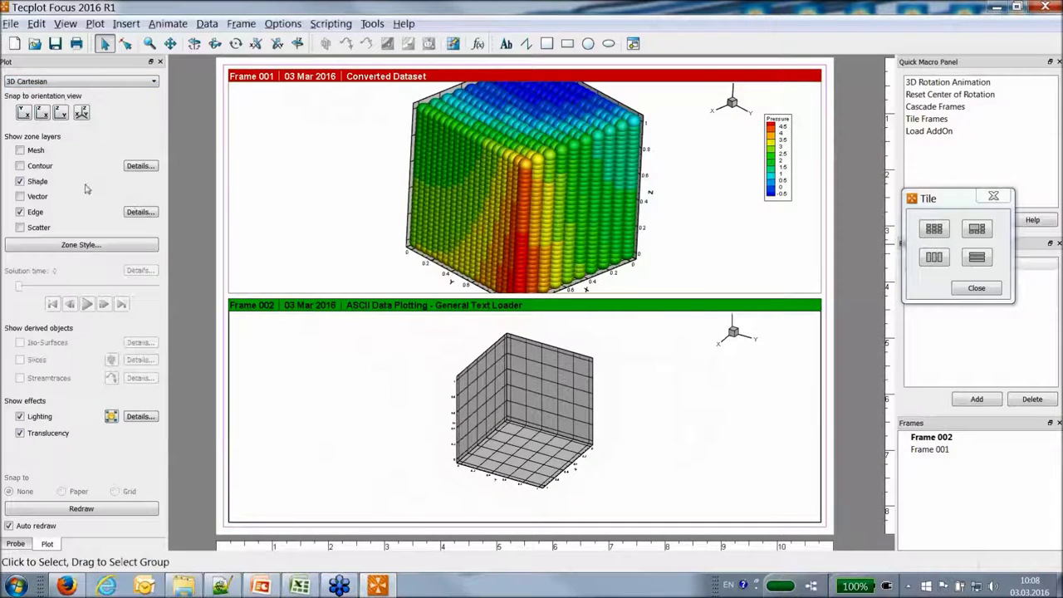
{"action": "left_click", "coordinate": [19, 166]}
{"action": "left_click", "coordinate": [19, 181]}
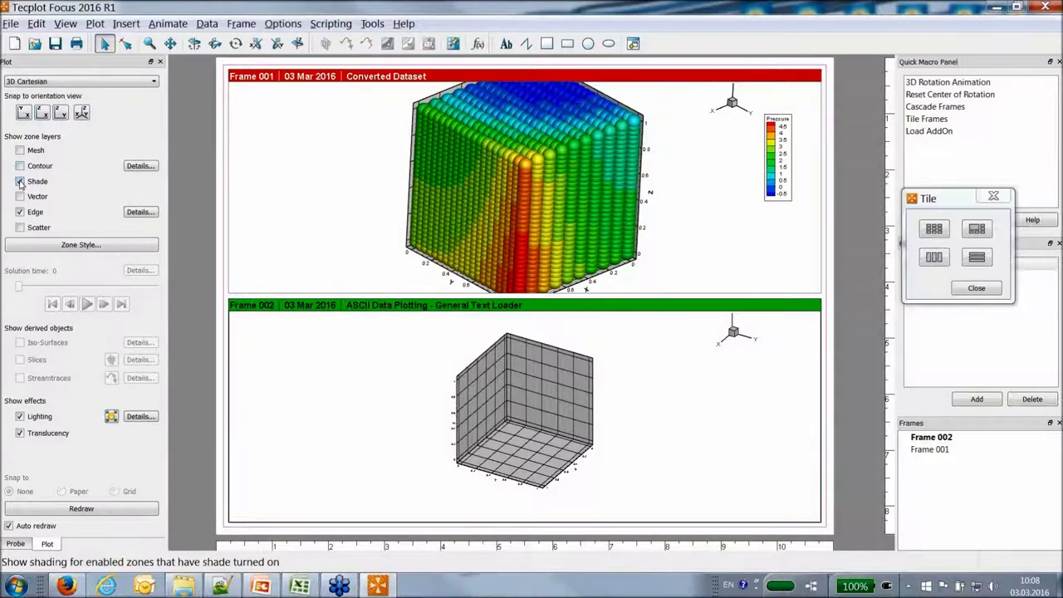
{"action": "left_click", "coordinate": [19, 167]}
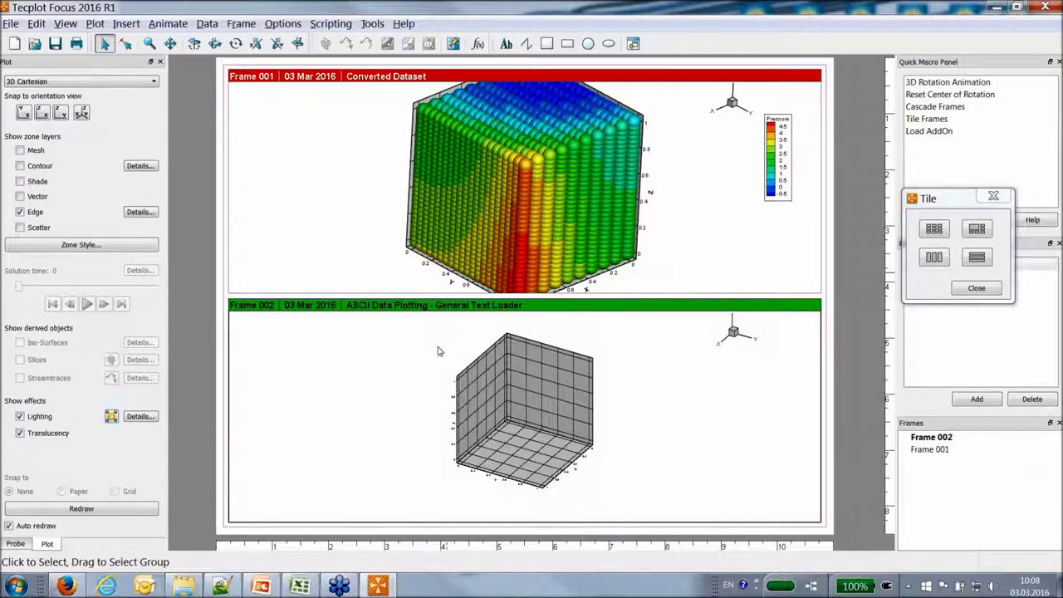
{"action": "left_click", "coordinate": [20, 151]}
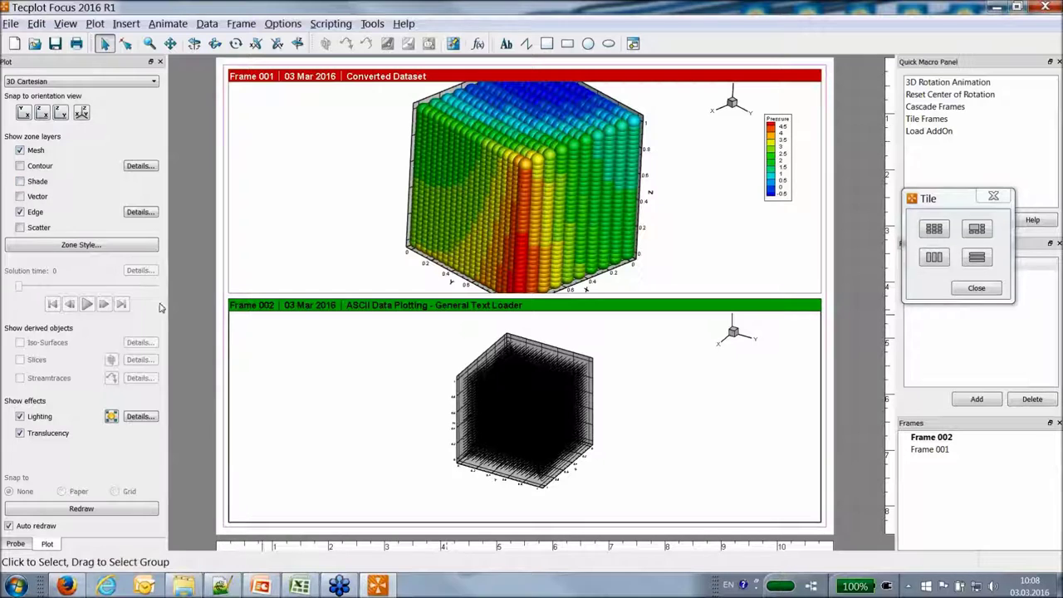
{"action": "left_click", "coordinate": [532, 402]}
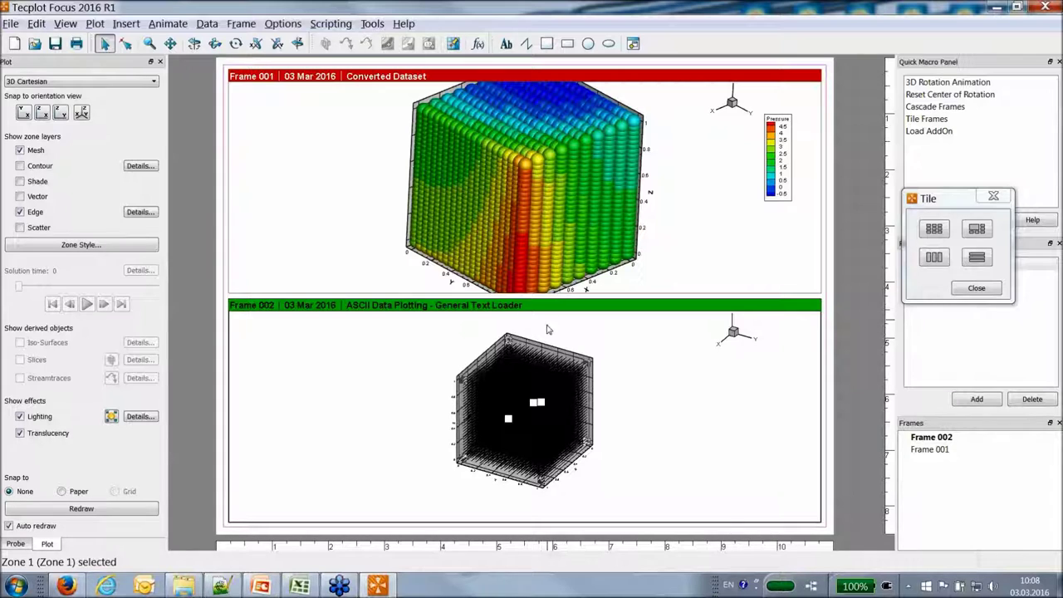
Turn on the Contour layer for Zone 1 in Frame 002 and color its mesh by C1: Pressure.
{"action": "right_click", "coordinate": [513, 408]}
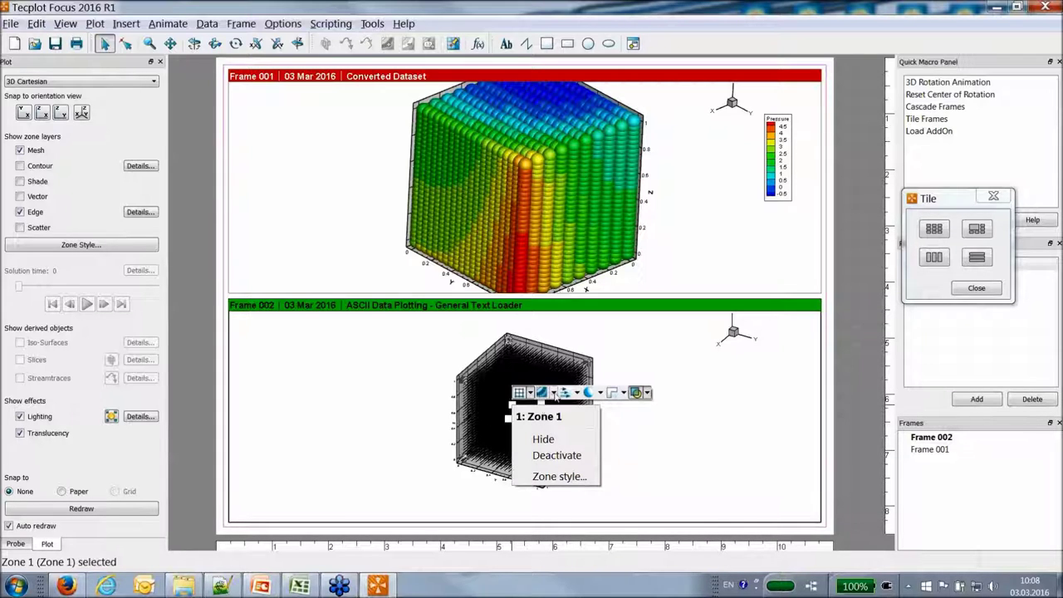
{"action": "left_click", "coordinate": [554, 393]}
{"action": "left_click", "coordinate": [583, 411]}
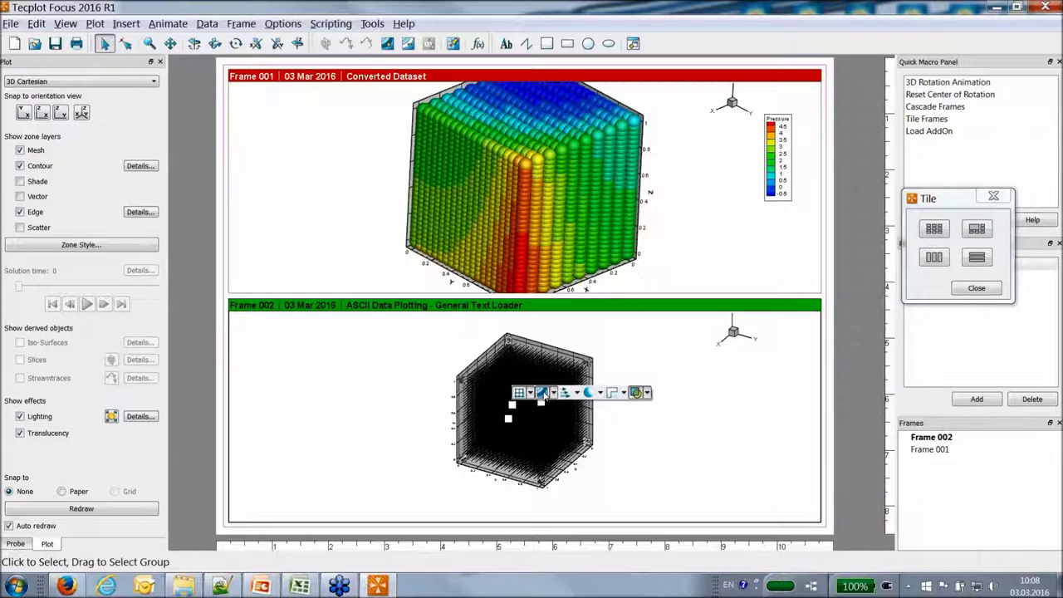
{"action": "left_click", "coordinate": [531, 393]}
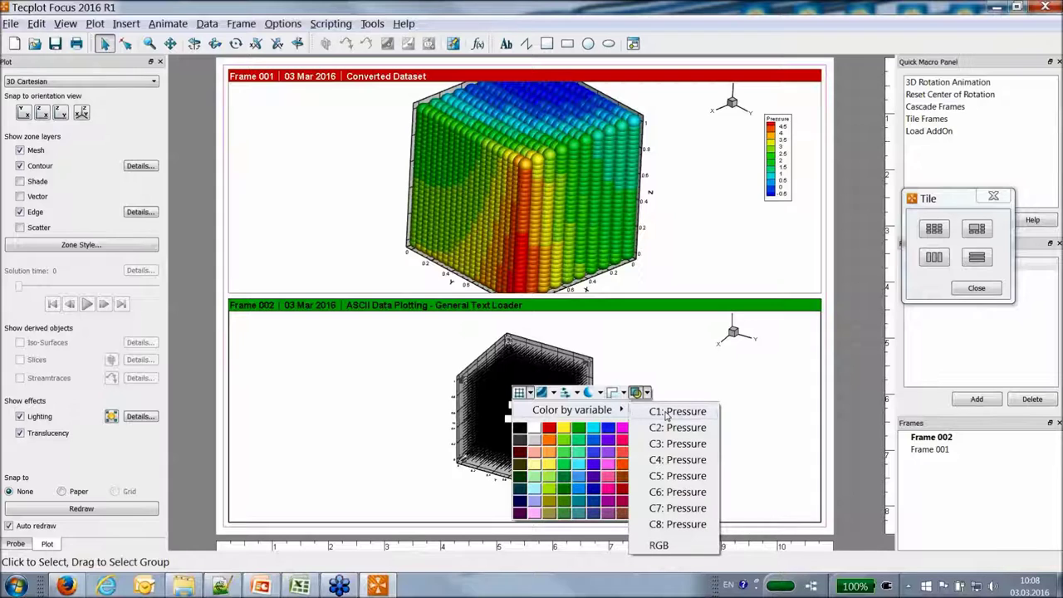
{"action": "left_click", "coordinate": [664, 411]}
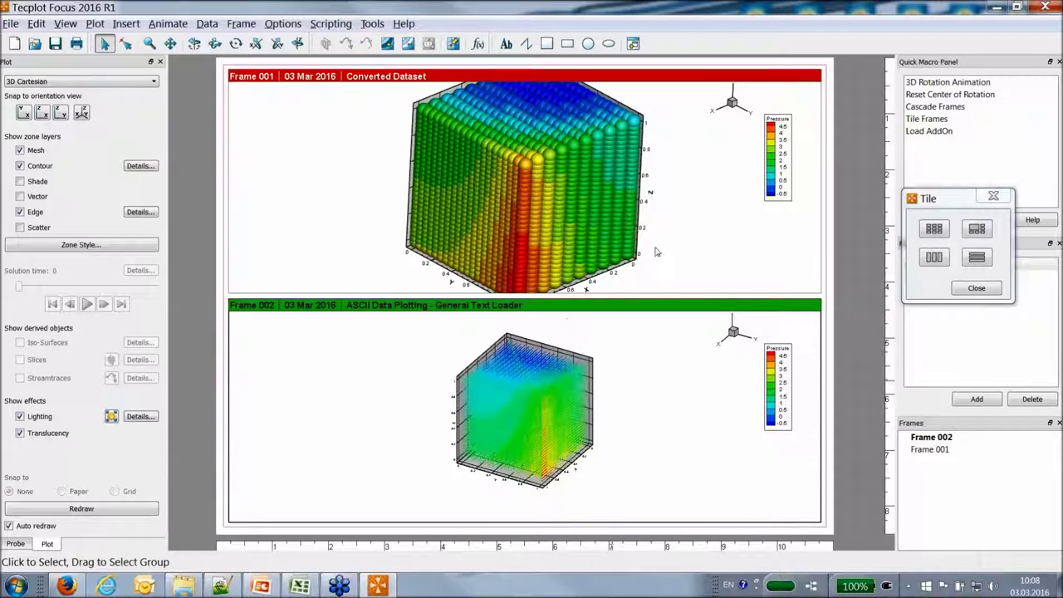
Link the 3D plot view between all frames of group 1 and fit the linked cubes in their frames.
{"action": "left_click", "coordinate": [243, 24]}
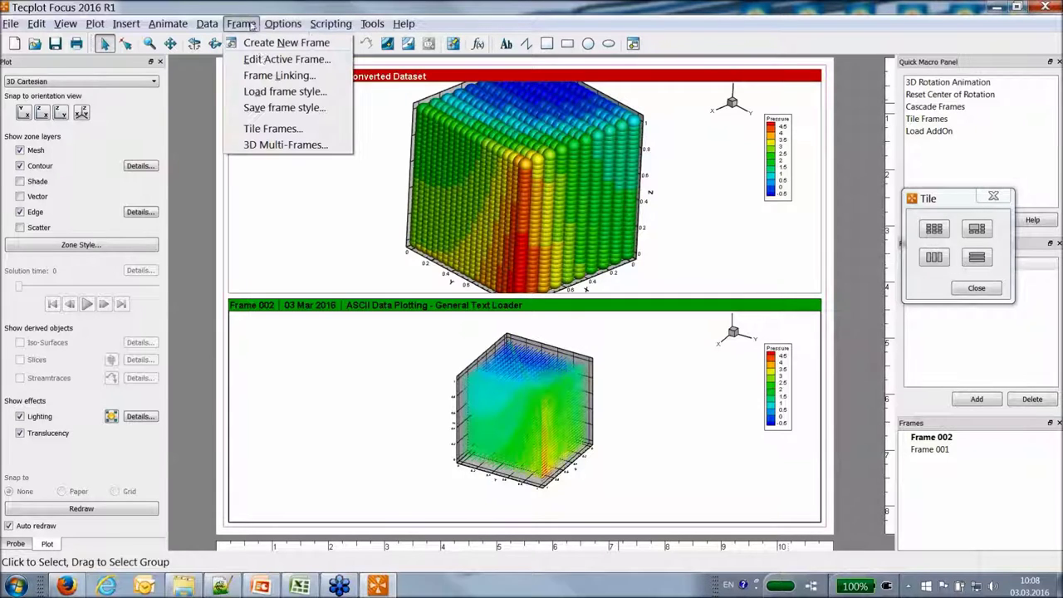
{"action": "left_click", "coordinate": [275, 76]}
{"action": "left_click", "coordinate": [558, 225]}
{"action": "left_click", "coordinate": [561, 342]}
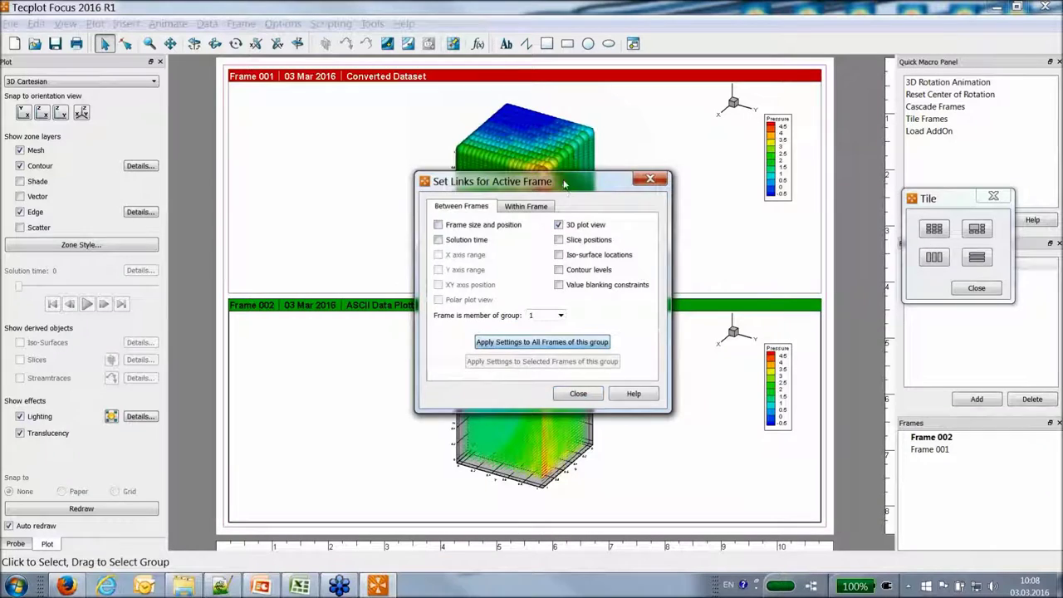
{"action": "left_click_drag", "start_coordinate": [498, 181], "coordinate": [907, 190]}
{"action": "left_click", "coordinate": [600, 352]}
{"action": "key", "text": "ctrl+f"}
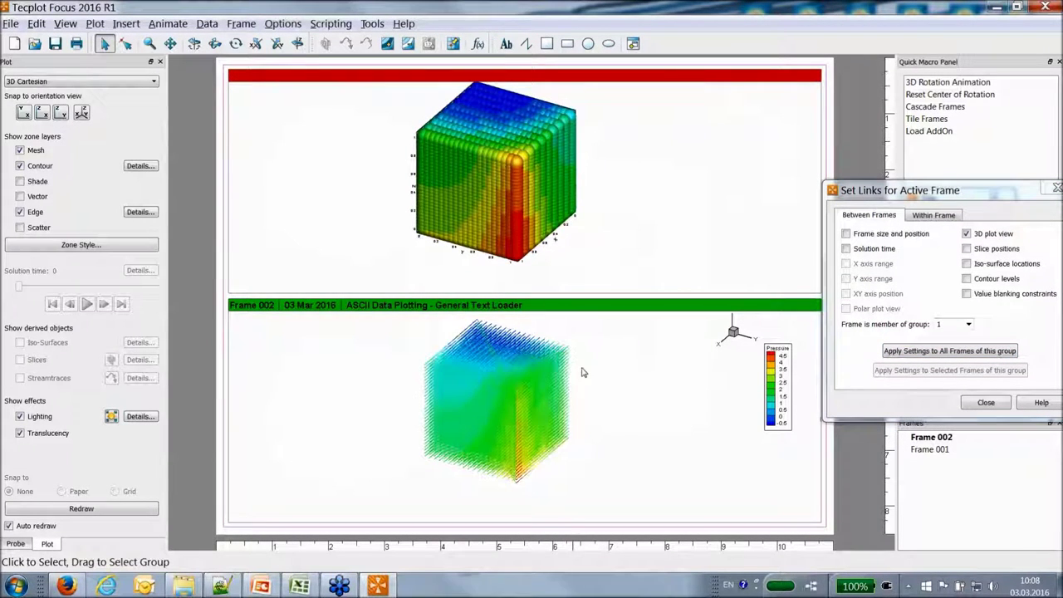
{"action": "left_click", "coordinate": [499, 176]}
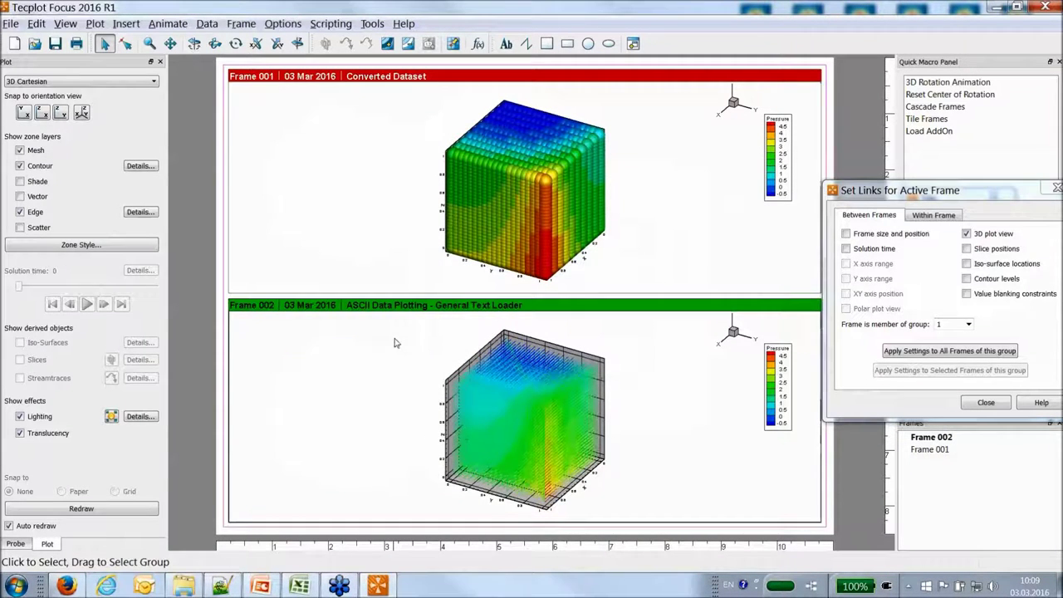
Create a third frame over the lower part of the page and tile all frames as stacked full-width rows.
{"action": "left_click_drag", "start_coordinate": [948, 197], "coordinate": [957, 328]}
{"action": "left_click", "coordinate": [382, 306]}
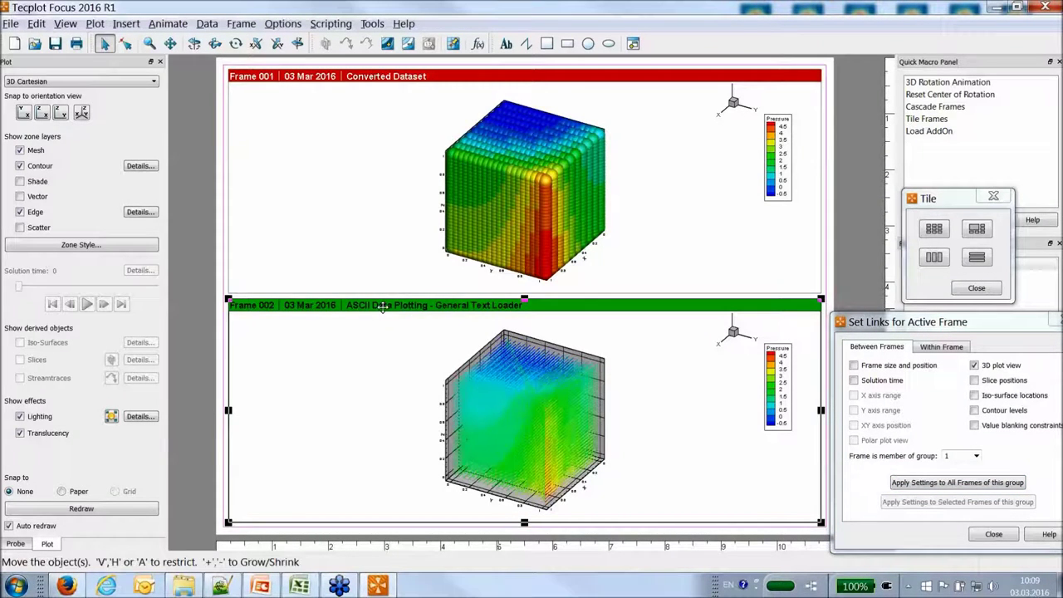
{"action": "left_click", "coordinate": [394, 296]}
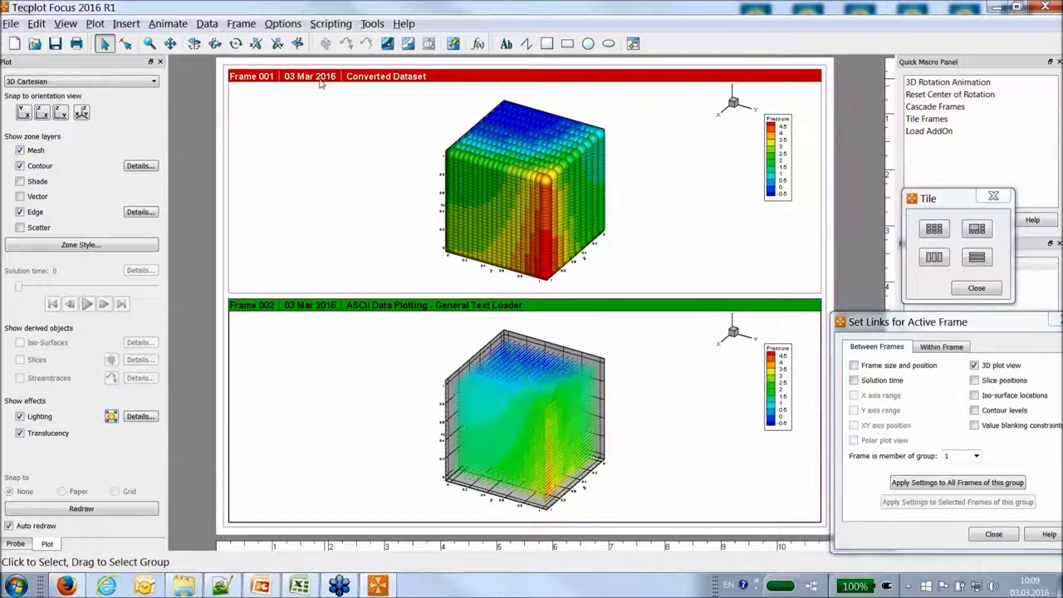
{"action": "left_click", "coordinate": [361, 81]}
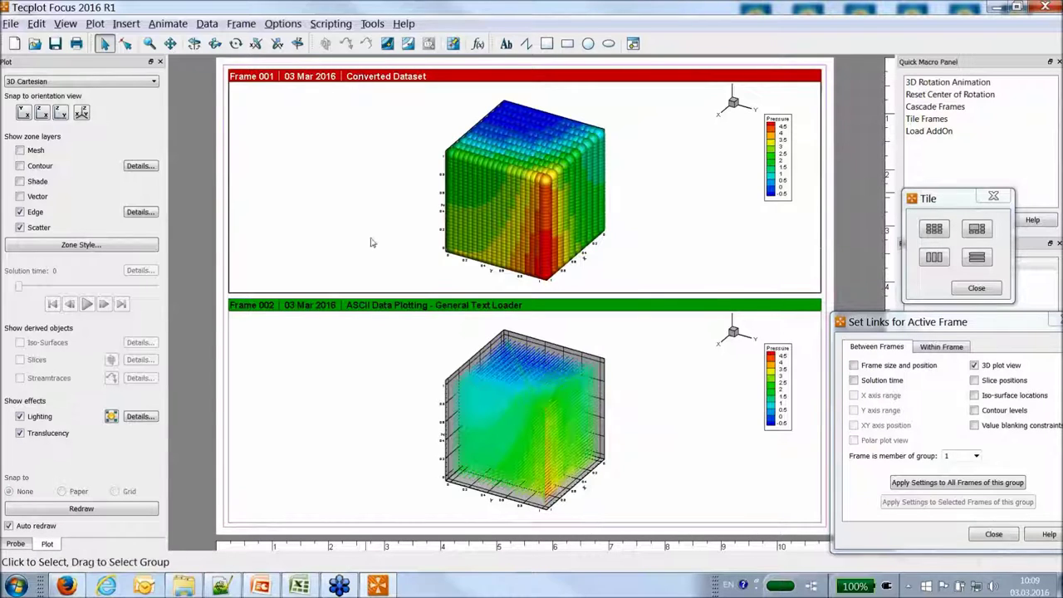
{"action": "left_click", "coordinate": [633, 44]}
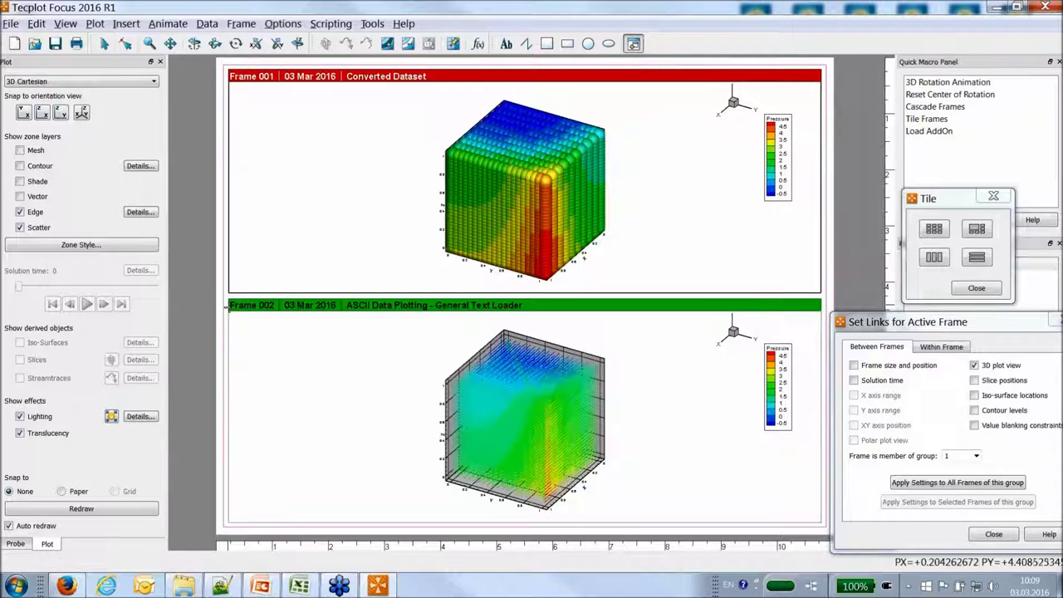
{"action": "left_click_drag", "start_coordinate": [226, 320], "coordinate": [824, 535]}
{"action": "left_click", "coordinate": [977, 257]}
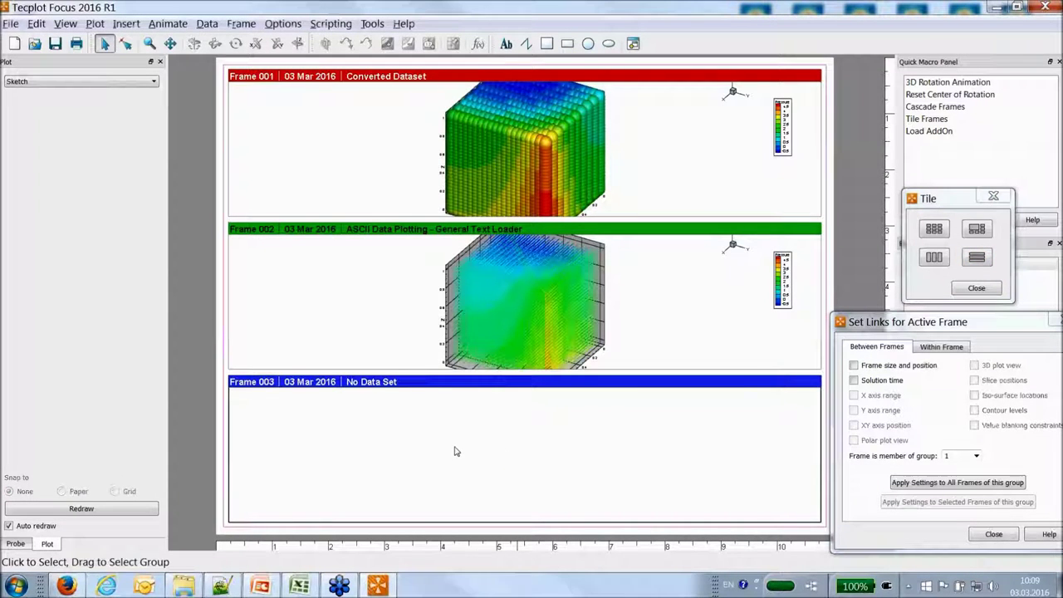
{"action": "left_click", "coordinate": [34, 43]}
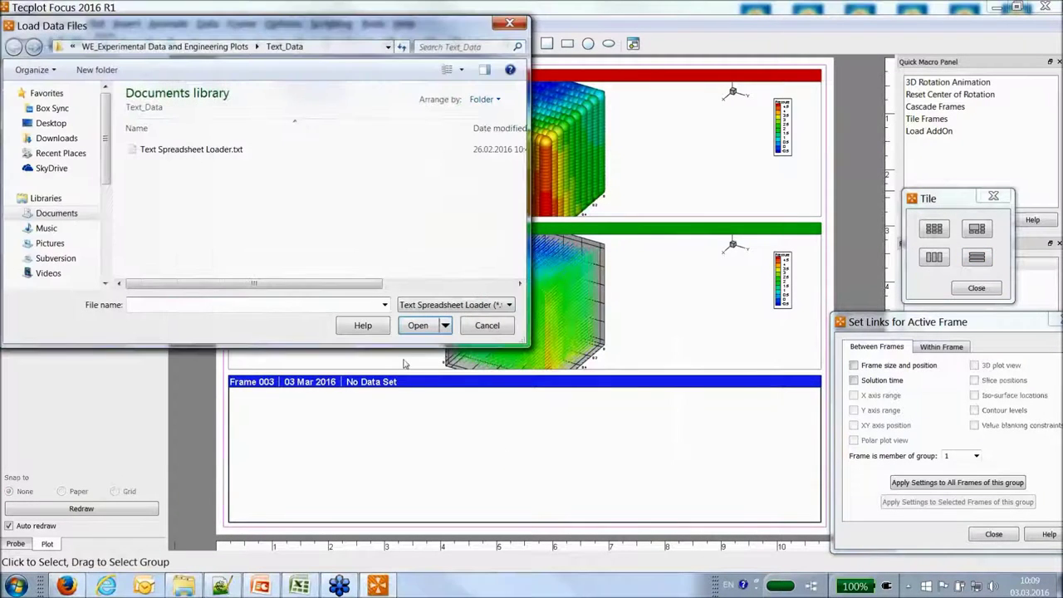
{"action": "left_click", "coordinate": [448, 305]}
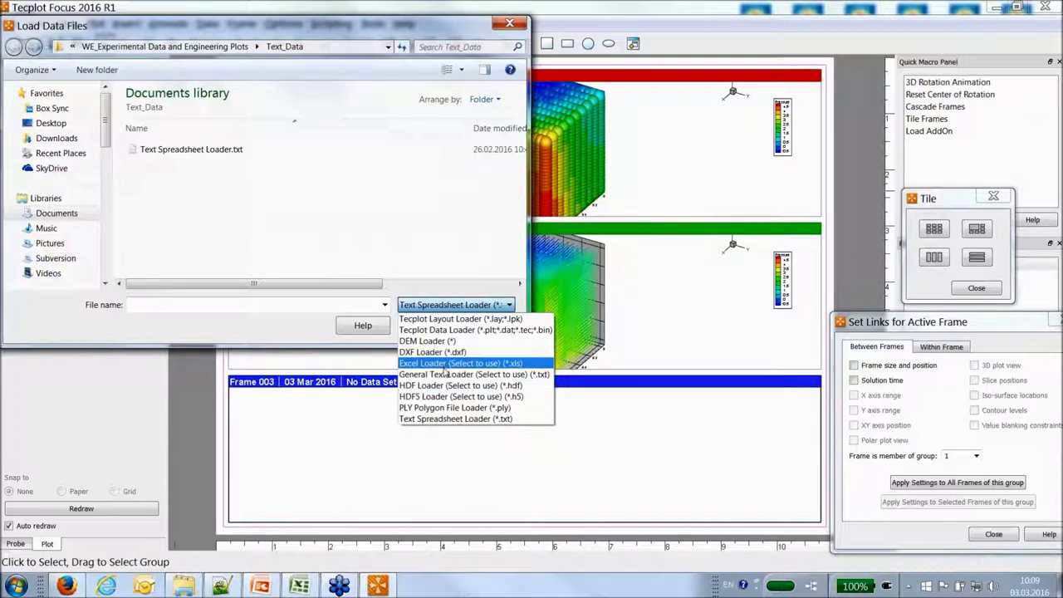
{"action": "left_click", "coordinate": [446, 376]}
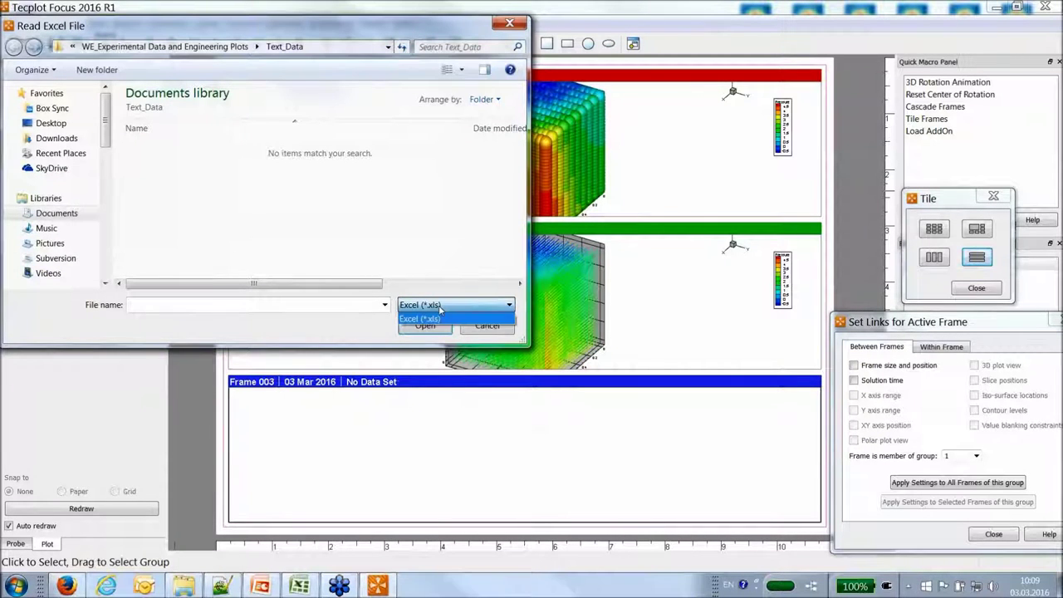
{"action": "left_click", "coordinate": [469, 330]}
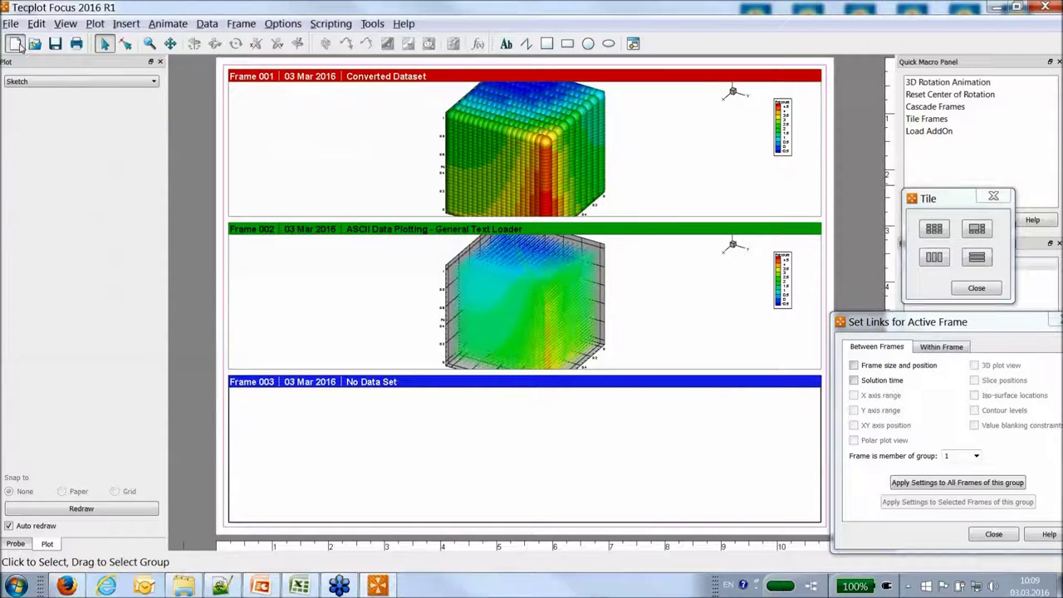
{"action": "left_click", "coordinate": [15, 44]}
{"action": "left_click", "coordinate": [627, 307]}
Open GeneralTextLoader.dat from the Text_Data folder with the General Text Loader for Frame 003.
{"action": "left_click", "coordinate": [34, 43]}
{"action": "left_click", "coordinate": [455, 305]}
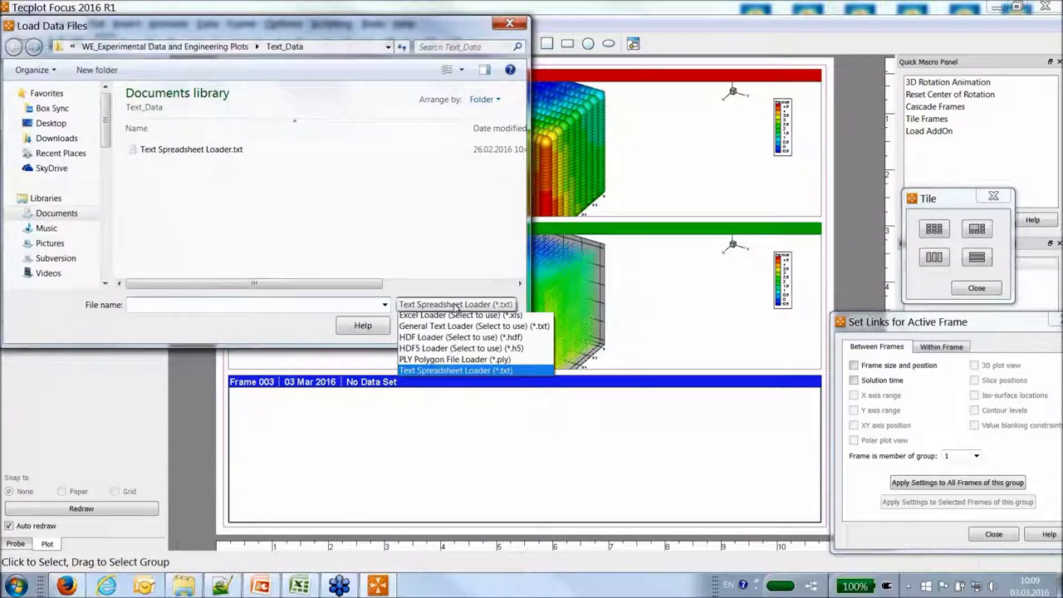
{"action": "left_click", "coordinate": [465, 374]}
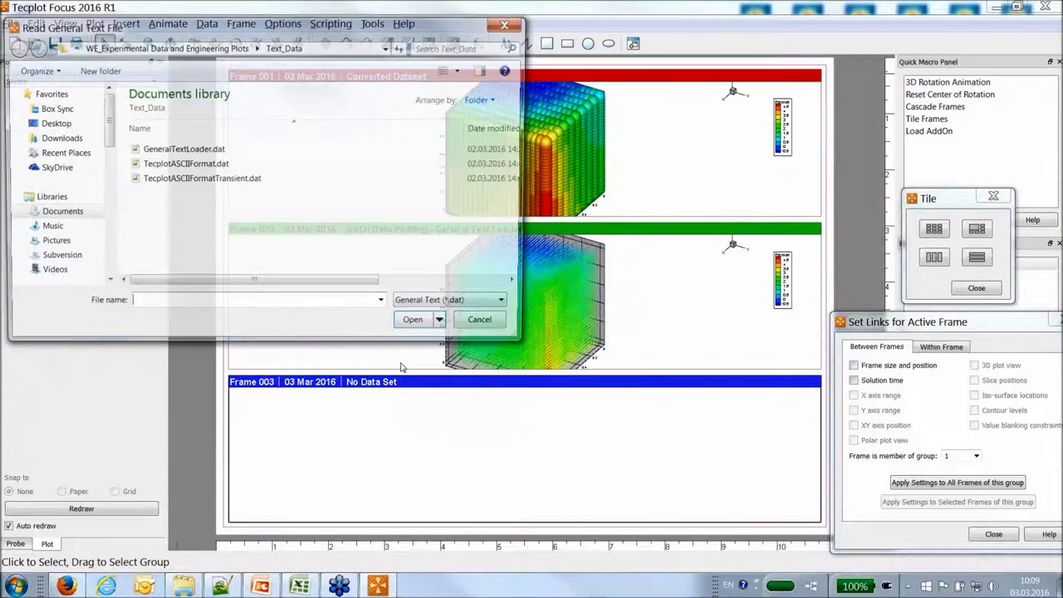
{"action": "left_click", "coordinate": [216, 150]}
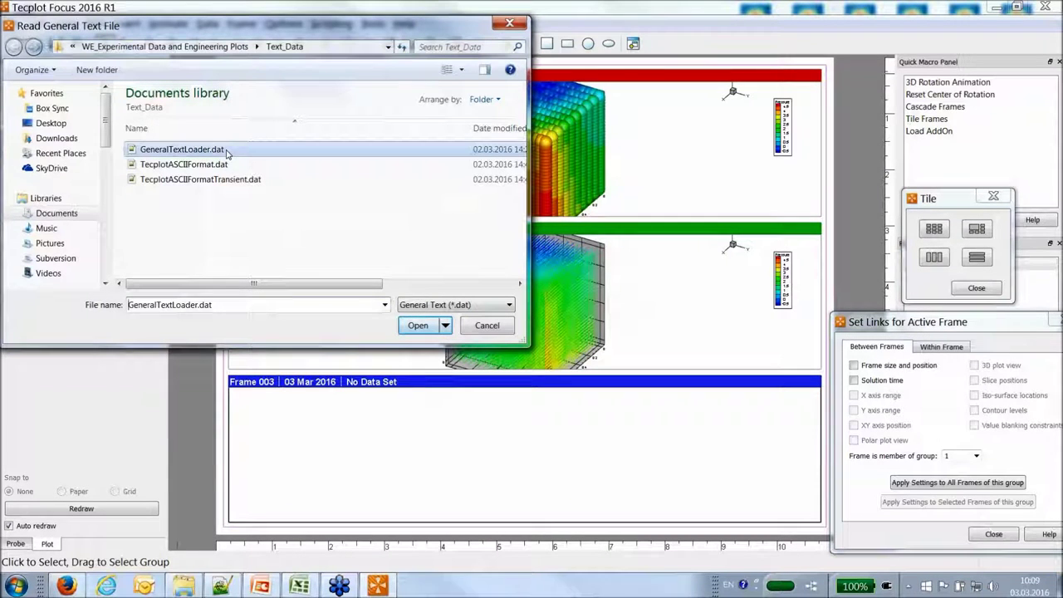
{"action": "left_click", "coordinate": [429, 331]}
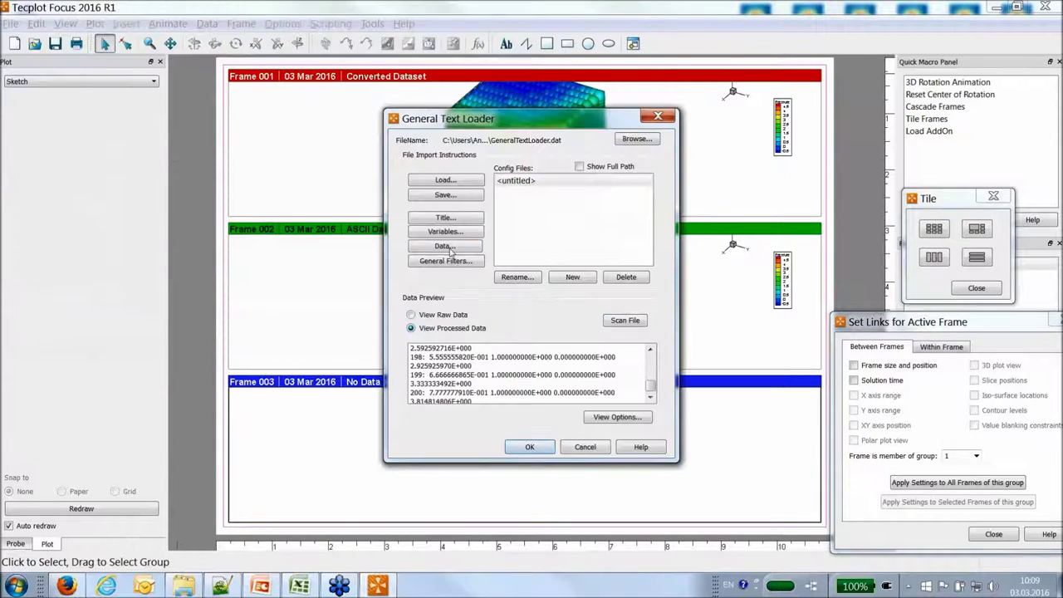
Check the General Text Loader's start and end lines in the data and variable import instructions.
{"action": "left_click", "coordinate": [445, 248]}
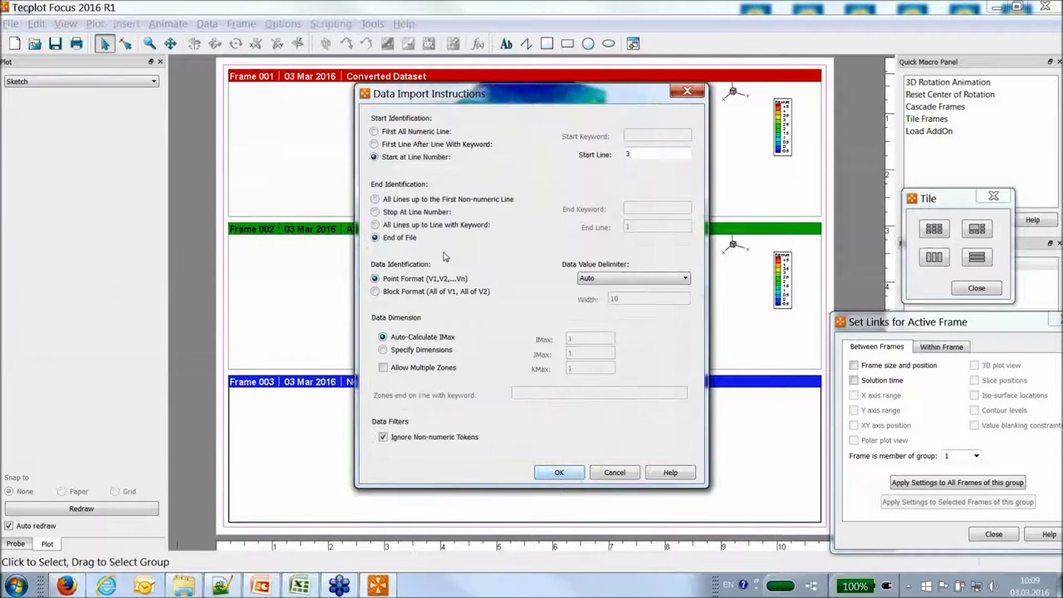
{"action": "left_click", "coordinate": [687, 91]}
{"action": "left_click", "coordinate": [465, 235]}
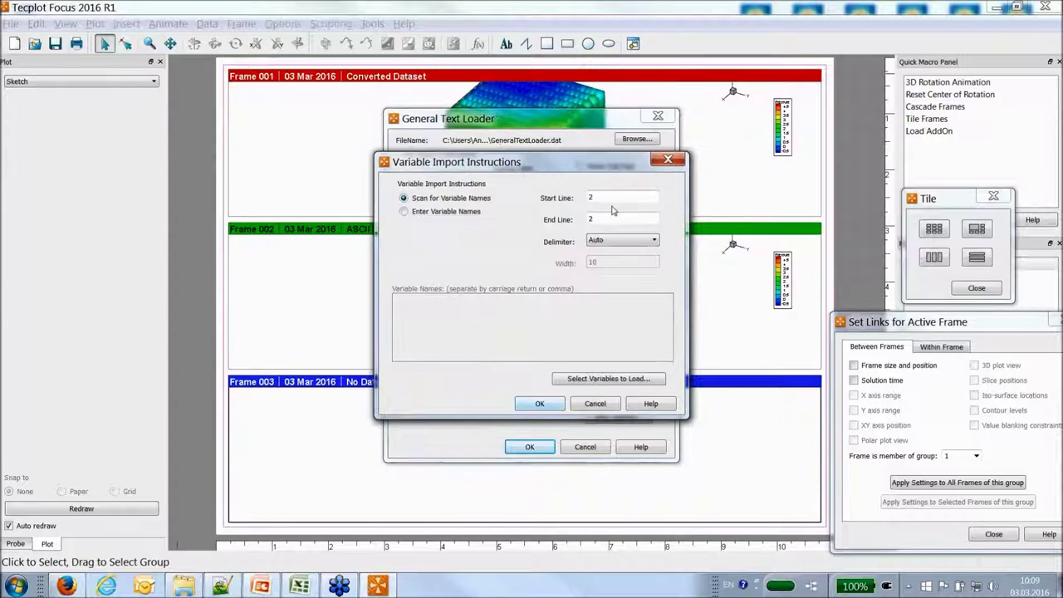
{"action": "left_click", "coordinate": [673, 159]}
Specify the data dimensions manually instead of auto-calculating IMax, and import the dataset into Frame 003.
{"action": "left_click", "coordinate": [459, 248]}
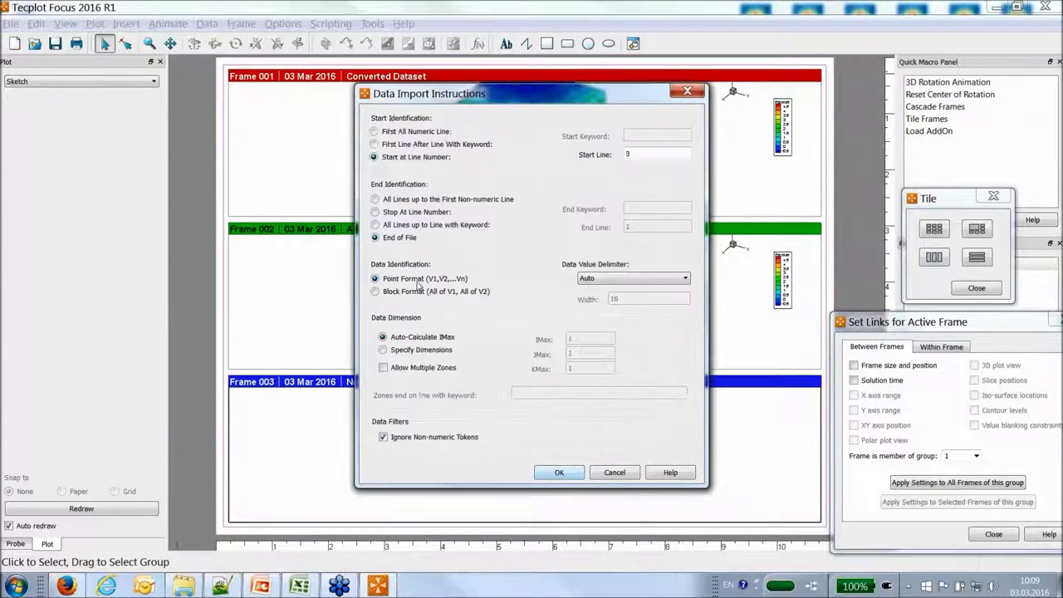
{"action": "left_click", "coordinate": [383, 350]}
{"action": "left_click", "coordinate": [584, 339]}
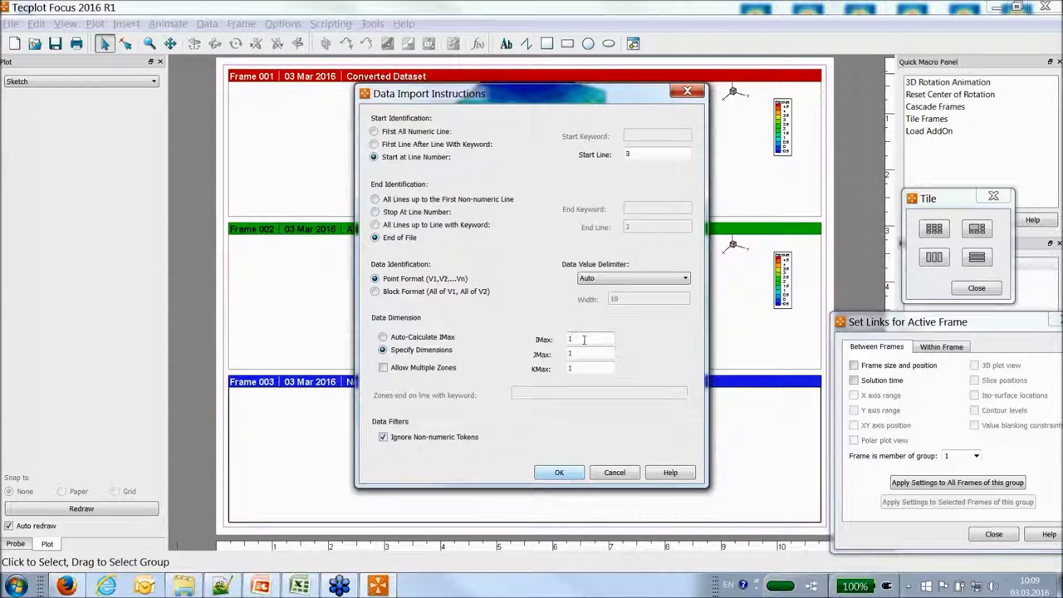
{"action": "type", "text": "0"}
{"action": "key", "text": "Tab"}
{"action": "type", "text": "3"}
{"action": "left_click", "coordinate": [560, 472]}
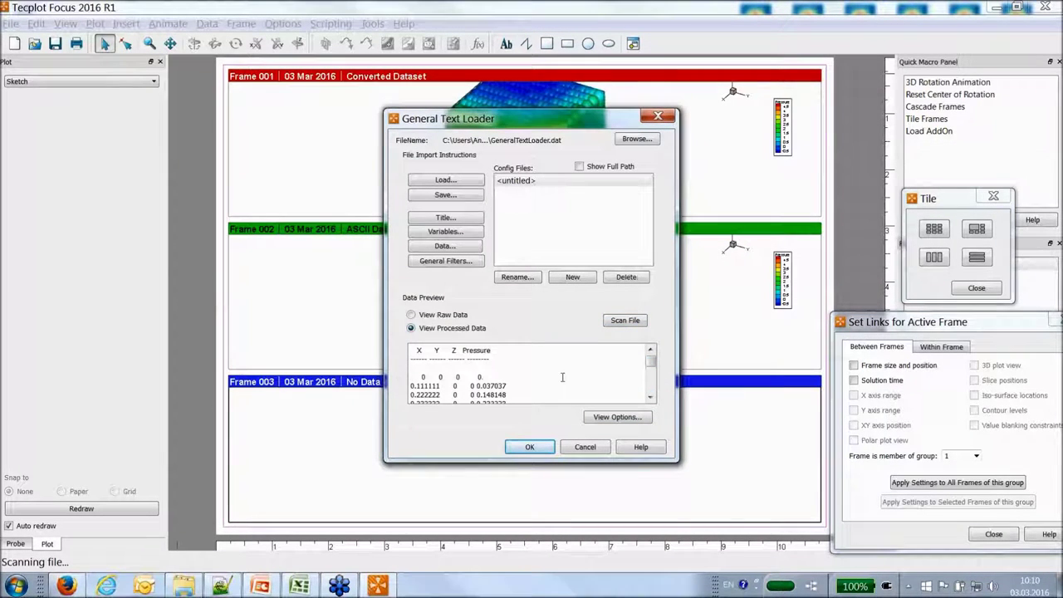
{"action": "left_click", "coordinate": [526, 448]}
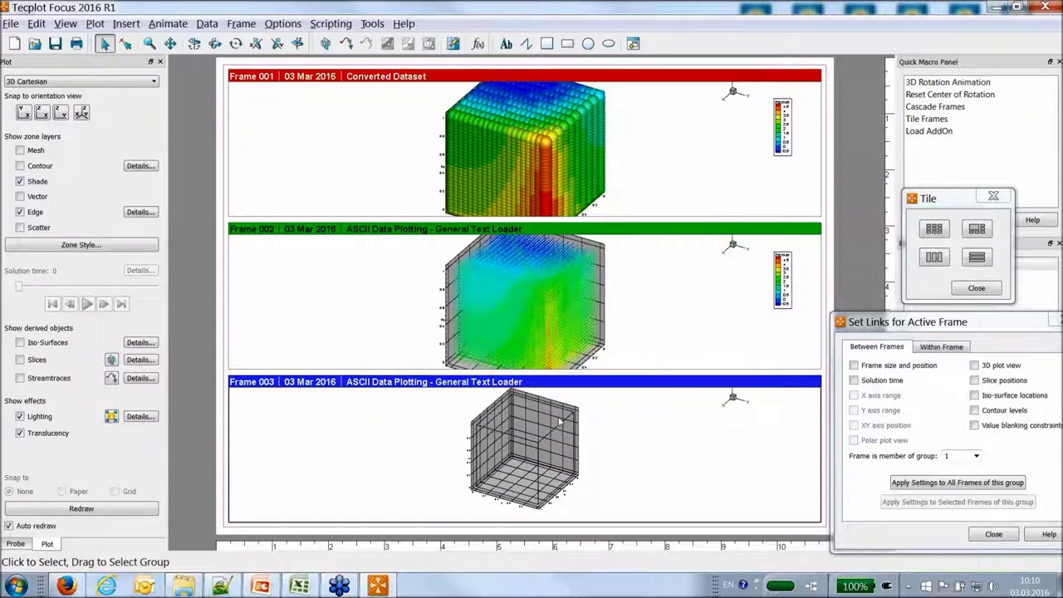
Show the Mesh layer in Frame 003 with surfaces enabled for the active zones, and turn off Translucency.
{"action": "left_click", "coordinate": [20, 150]}
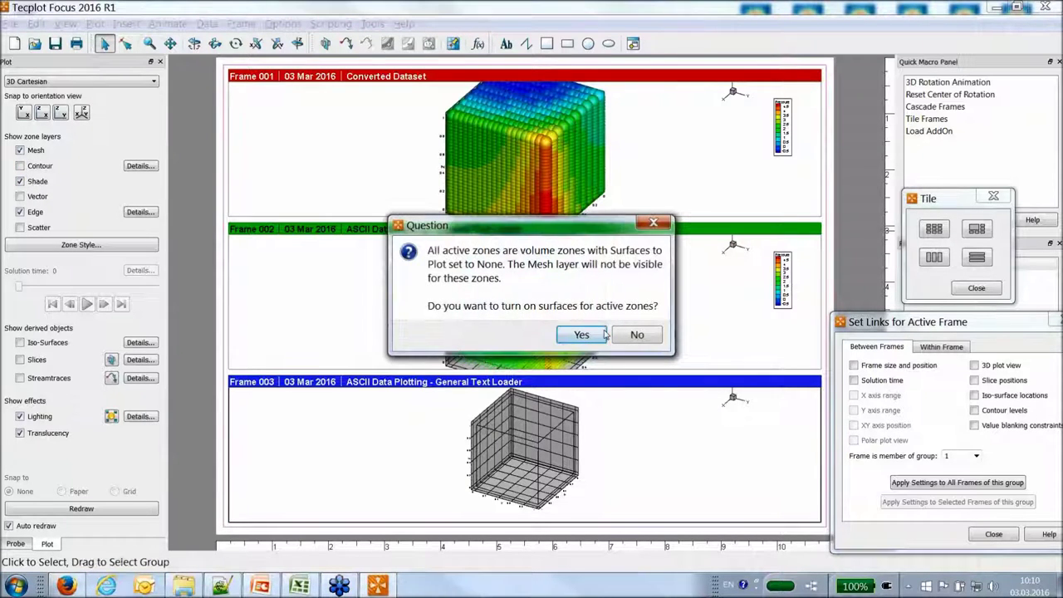
{"action": "left_click", "coordinate": [600, 333]}
{"action": "left_click", "coordinate": [20, 433]}
{"action": "scroll", "coordinate": [503, 515], "scroll_direction": "up", "scroll_amount": 2}
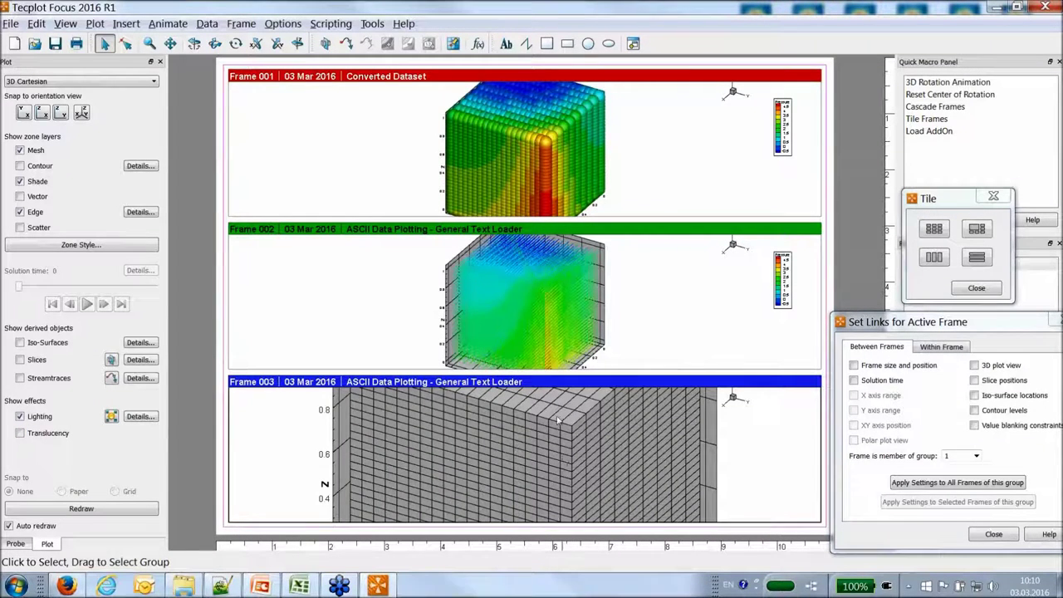
{"action": "scroll", "coordinate": [559, 420], "scroll_direction": "down", "scroll_amount": 4}
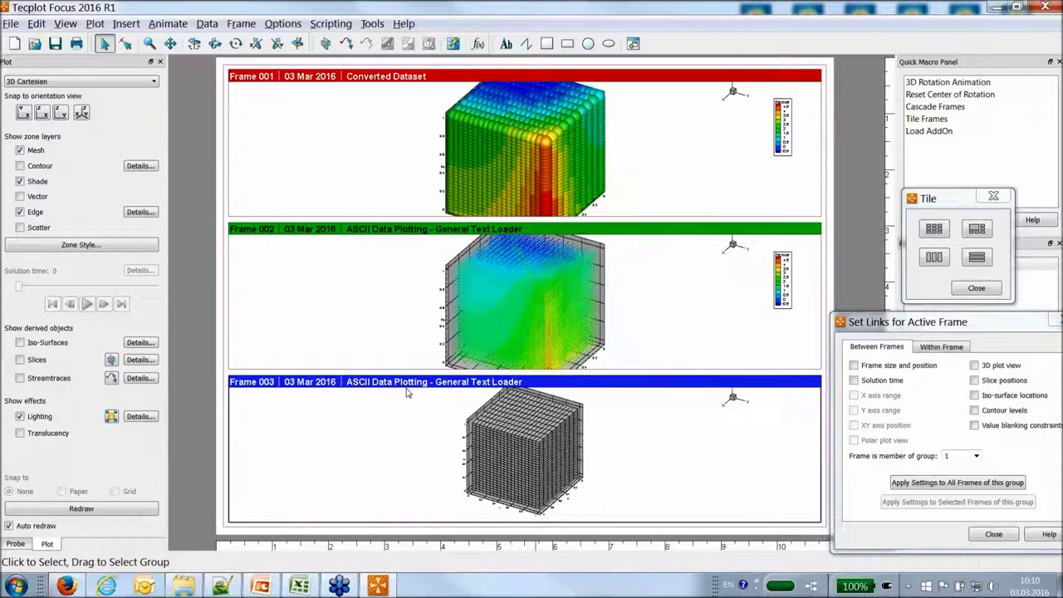
Hide the Mesh, Contour and Shade layers in Frame 003, keeping only the Edge layer.
{"action": "left_click", "coordinate": [20, 166]}
{"action": "left_click", "coordinate": [20, 151]}
{"action": "left_click", "coordinate": [20, 166]}
{"action": "left_click", "coordinate": [20, 181]}
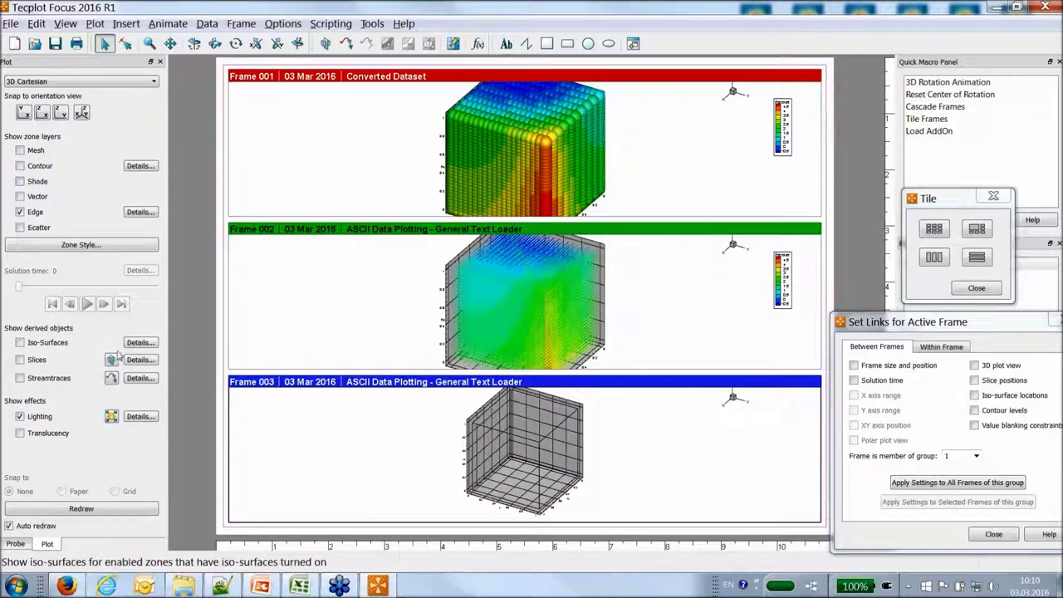
Place a slice through the Frame 003 volume and display iso-surfaces, viewing them from rotated angles.
{"action": "left_click", "coordinate": [111, 360]}
{"action": "left_click", "coordinate": [477, 429]}
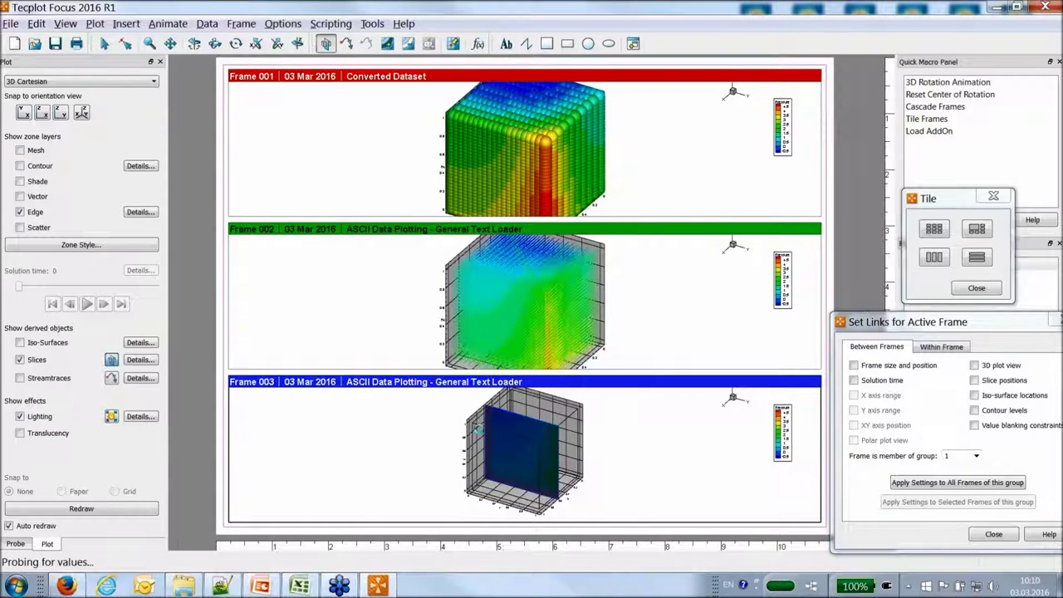
{"action": "left_click", "coordinate": [20, 343]}
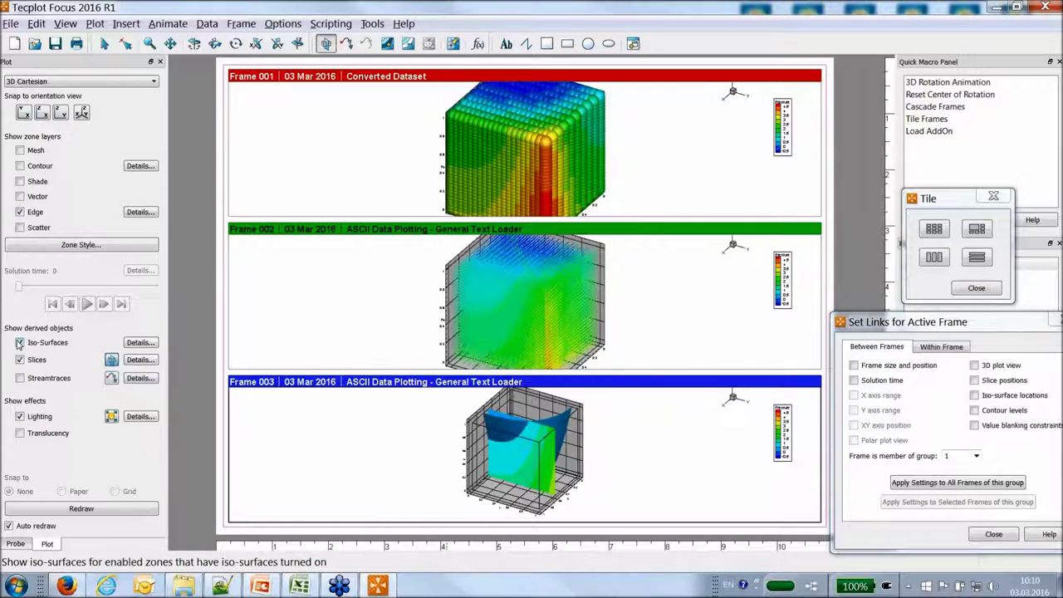
{"action": "right_click_drag", "start_coordinate": [499, 504], "coordinate": [404, 491]}
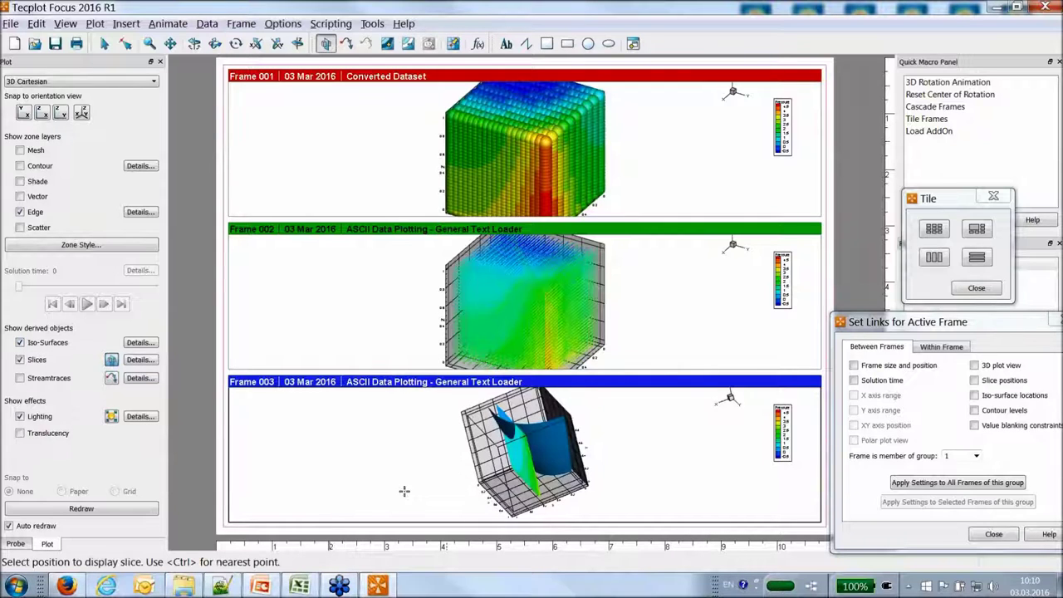
{"action": "right_click_drag", "start_coordinate": [469, 455], "coordinate": [496, 454]}
Turn off the iso-surfaces and slices in Frame 003.
{"action": "left_click", "coordinate": [20, 343]}
{"action": "left_click", "coordinate": [20, 359]}
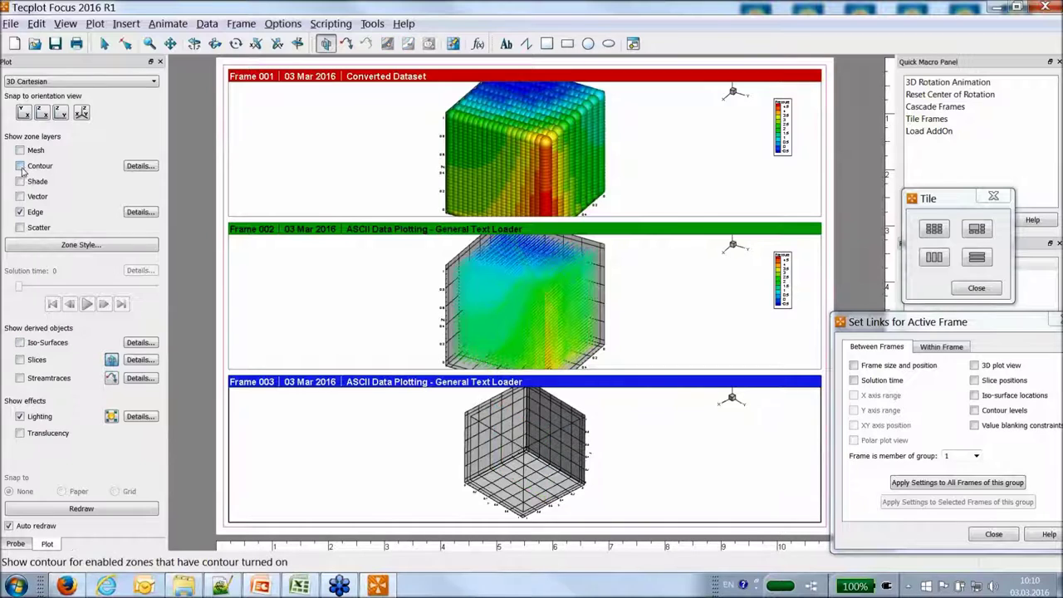
Show the Contour layer in Frame 003 and link the 3D plot view across all frames of group 1.
{"action": "left_click", "coordinate": [20, 166]}
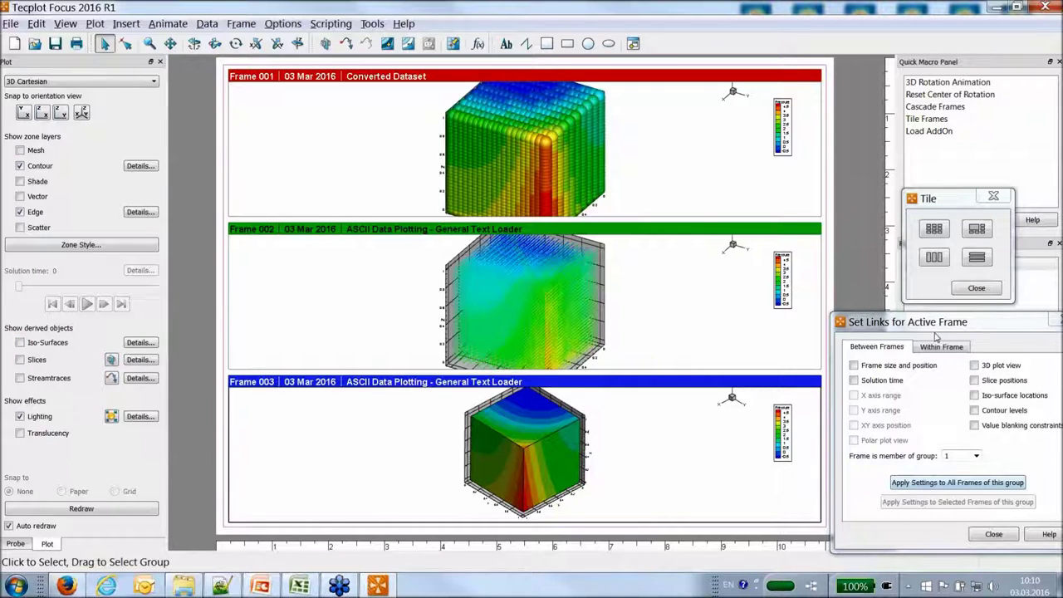
{"action": "left_click", "coordinate": [974, 365]}
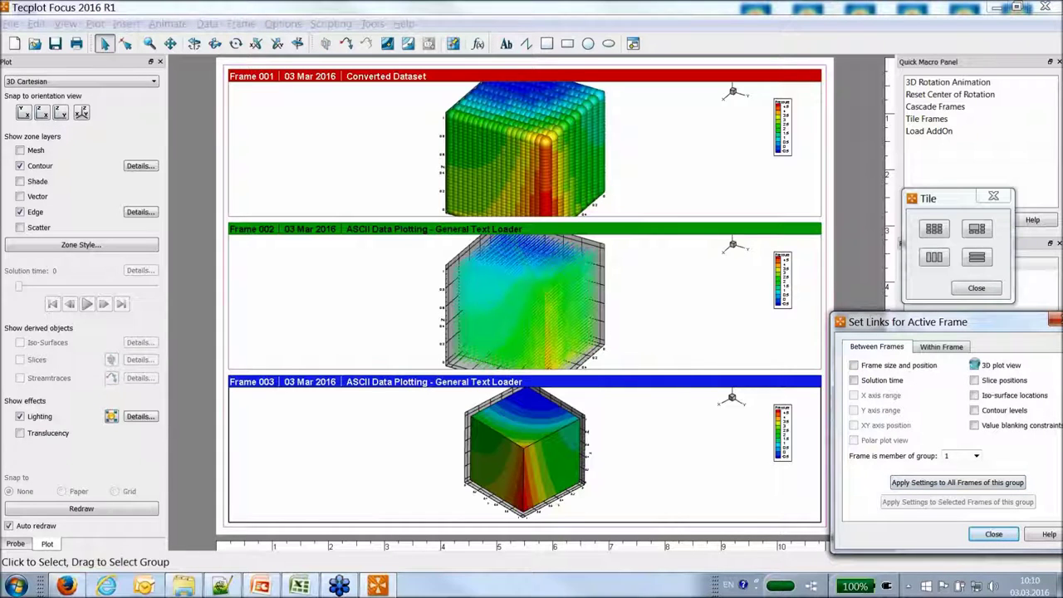
{"action": "left_click", "coordinate": [957, 482]}
{"action": "left_click", "coordinate": [550, 410]}
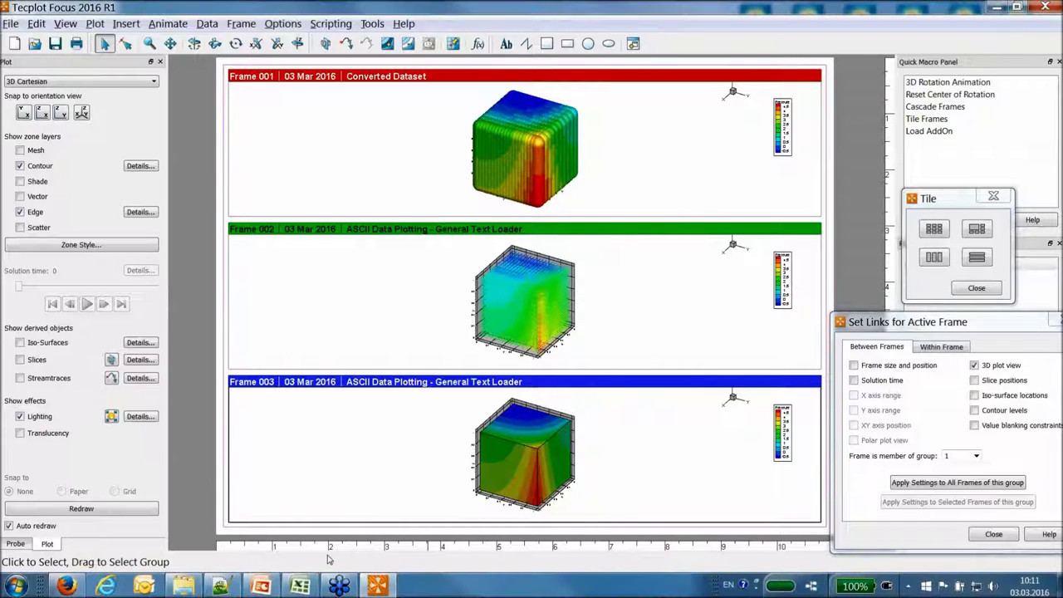
Switch to the PowerPoint presentation and review the slide on the Tecplot ASCII data format.
{"action": "mouse_move", "coordinate": [262, 587]}
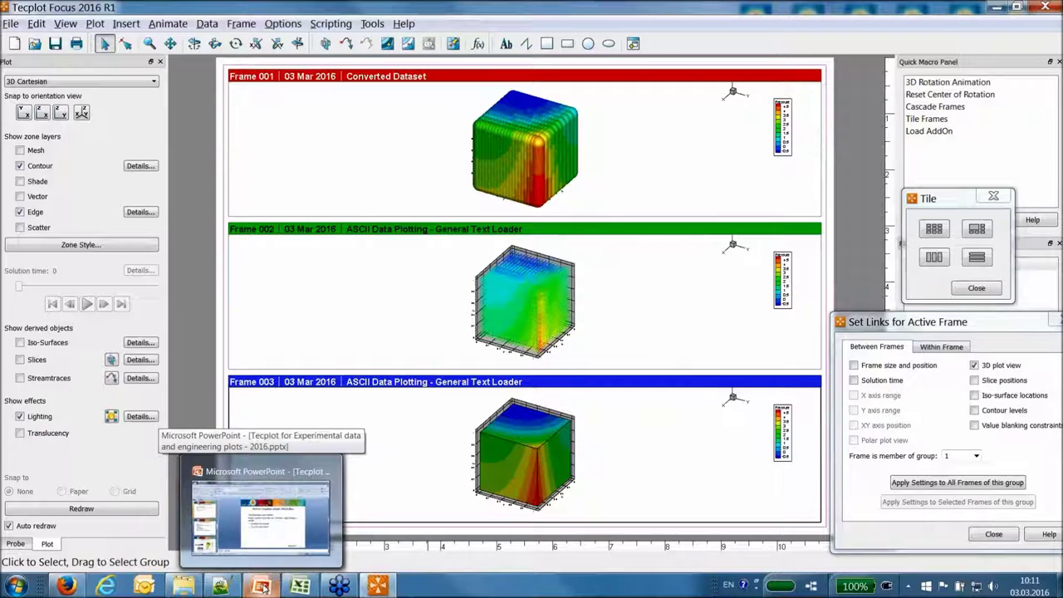
{"action": "left_click", "coordinate": [261, 587]}
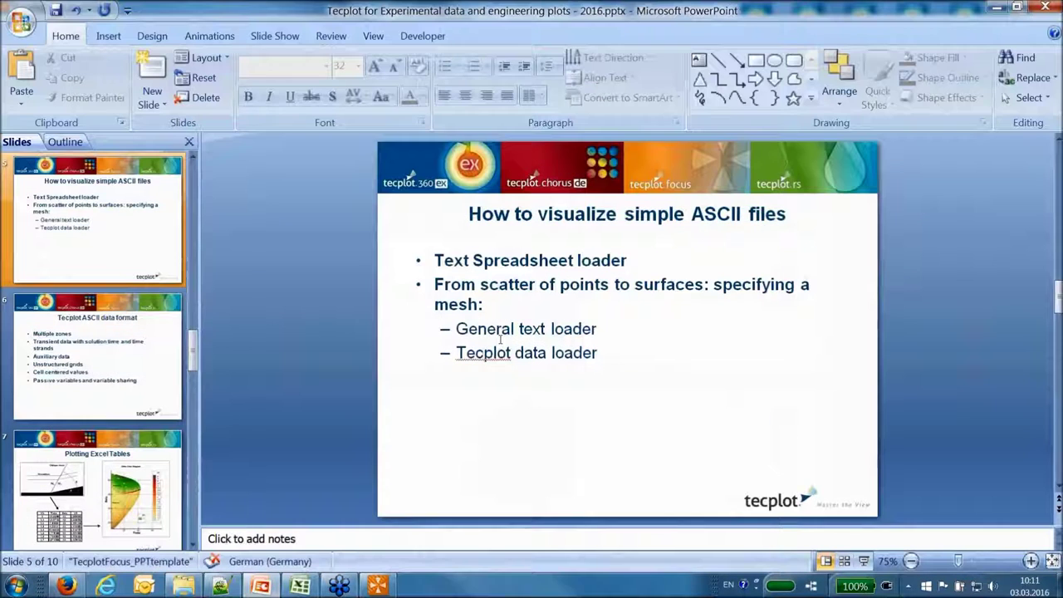
{"action": "left_click", "coordinate": [130, 374]}
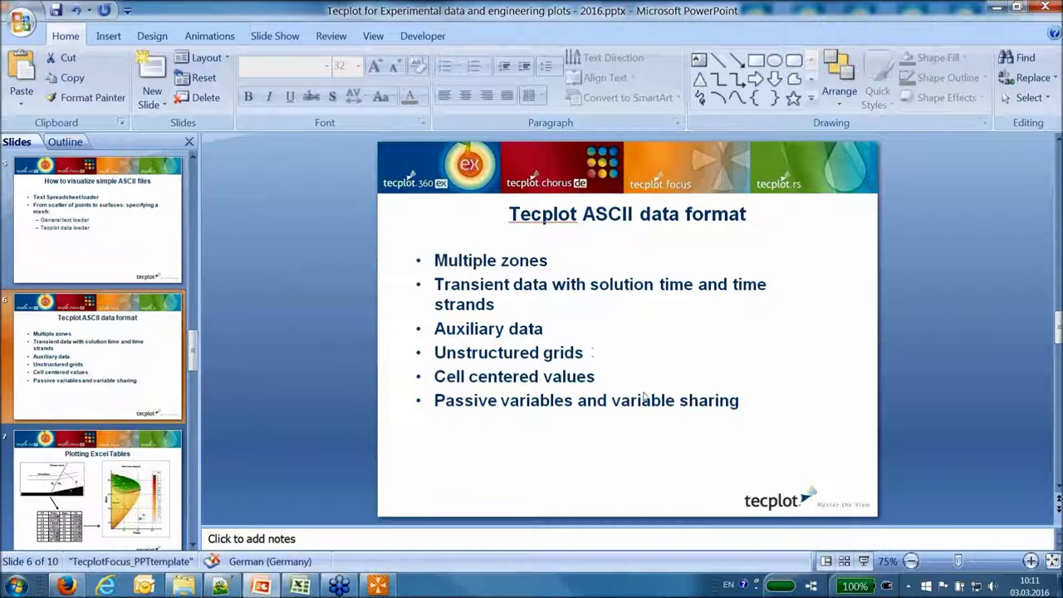
{"action": "left_click_drag", "start_coordinate": [758, 401], "coordinate": [664, 401]}
{"action": "left_click", "coordinate": [607, 449]}
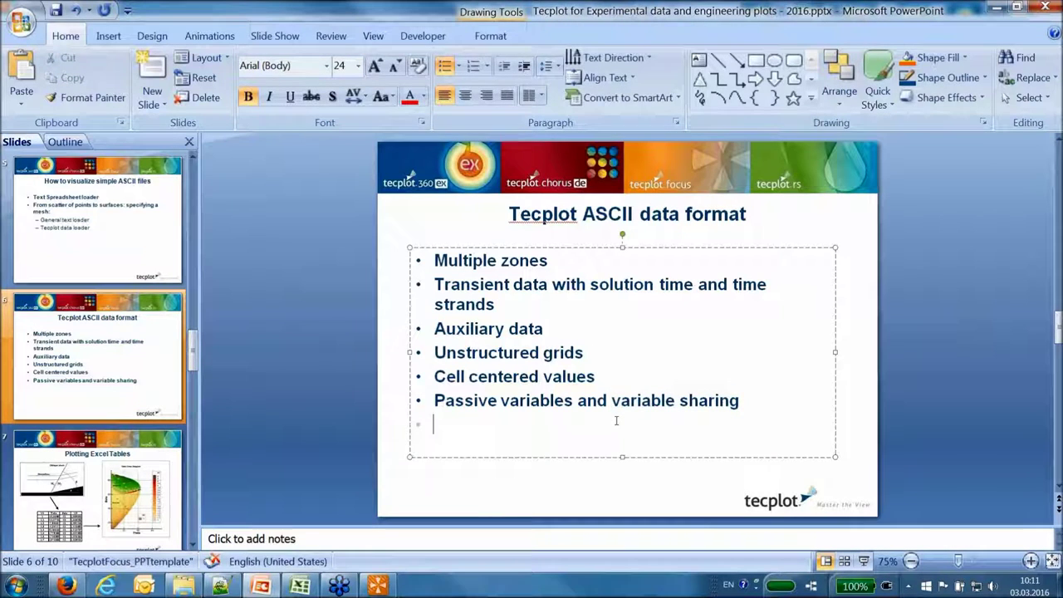
{"action": "left_click", "coordinate": [643, 472]}
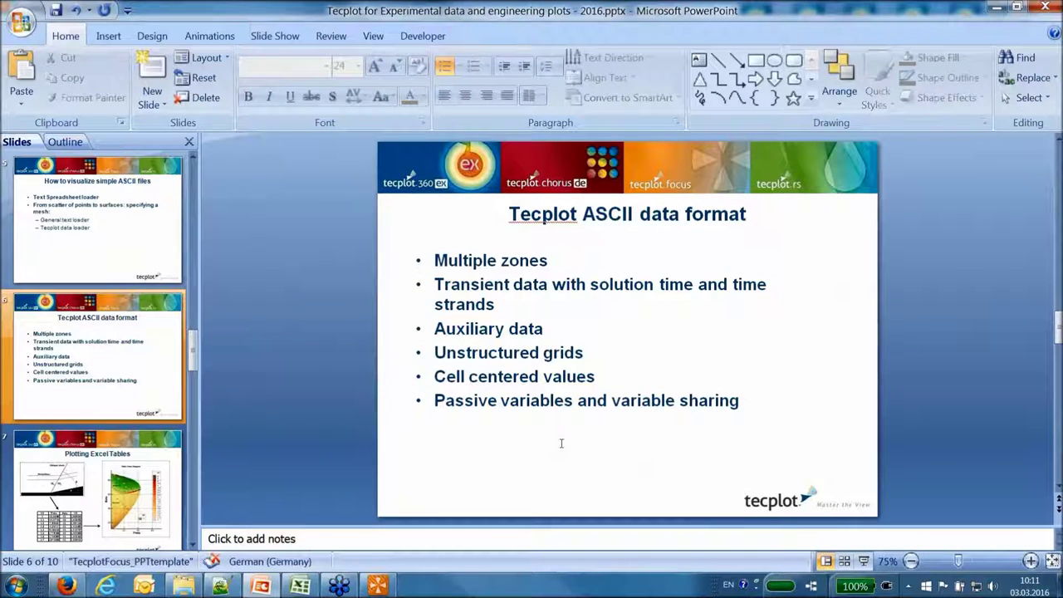
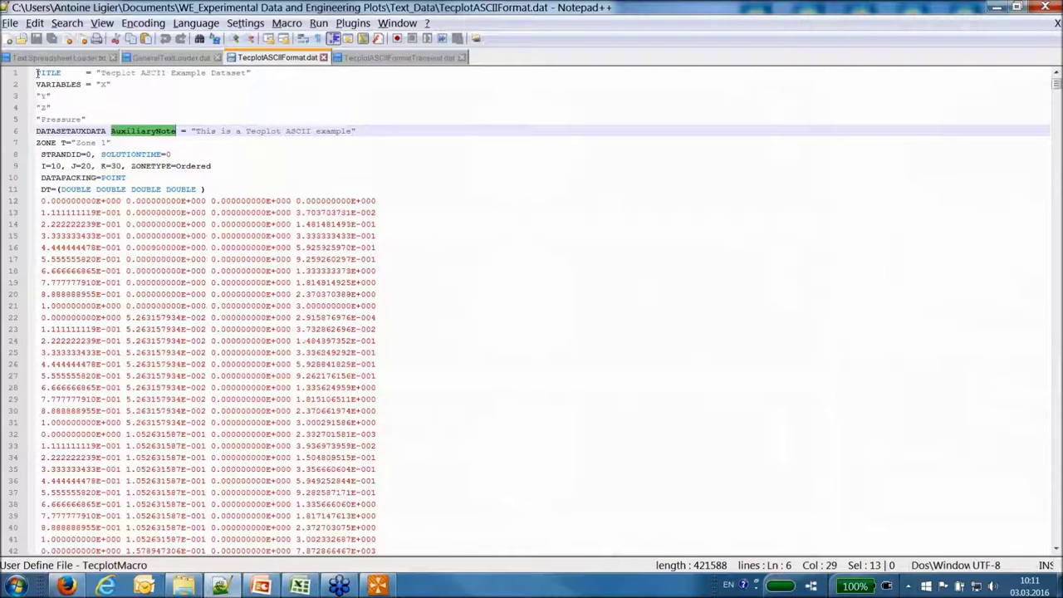
In Notepad++, examine the title, variables and auxiliary data lines in the header of TecplotASCIIFormat.dat.
{"action": "left_click_drag", "start_coordinate": [37, 73], "coordinate": [94, 73]}
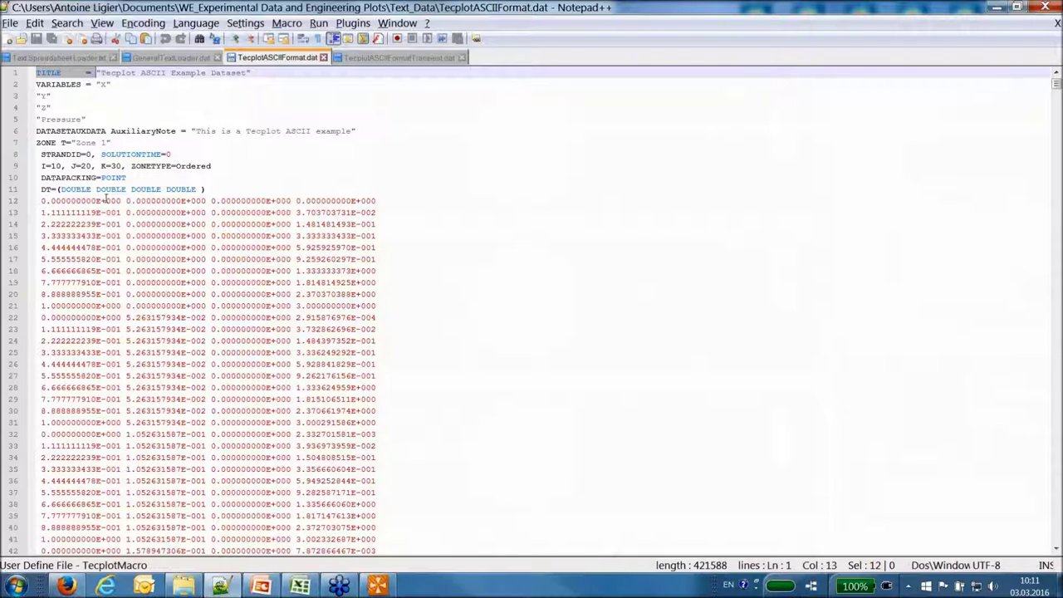
{"action": "left_click", "coordinate": [95, 73]}
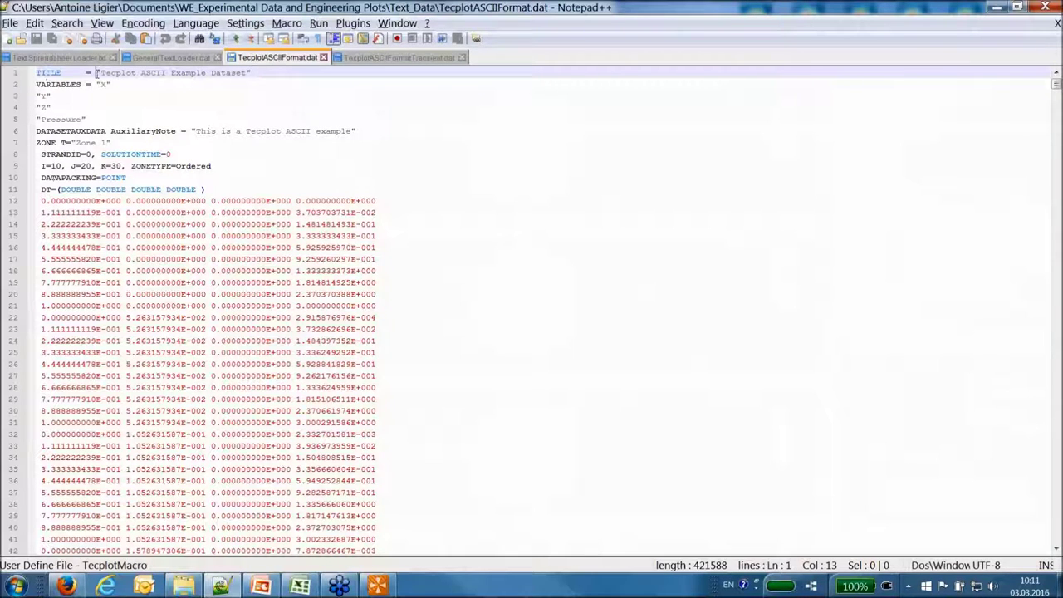
{"action": "left_click_drag", "start_coordinate": [96, 73], "coordinate": [37, 75]}
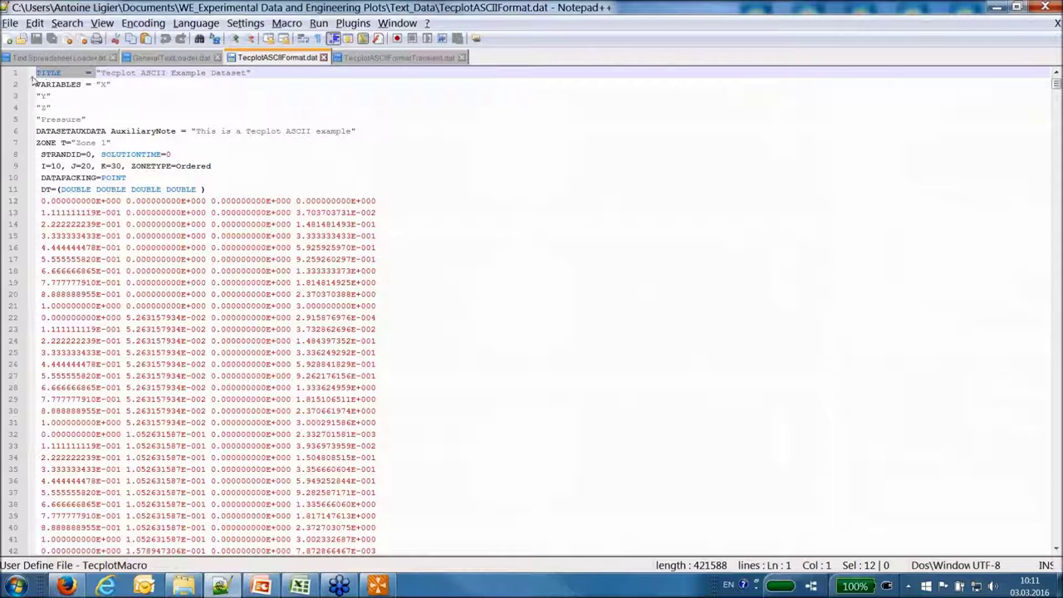
{"action": "left_click", "coordinate": [128, 121]}
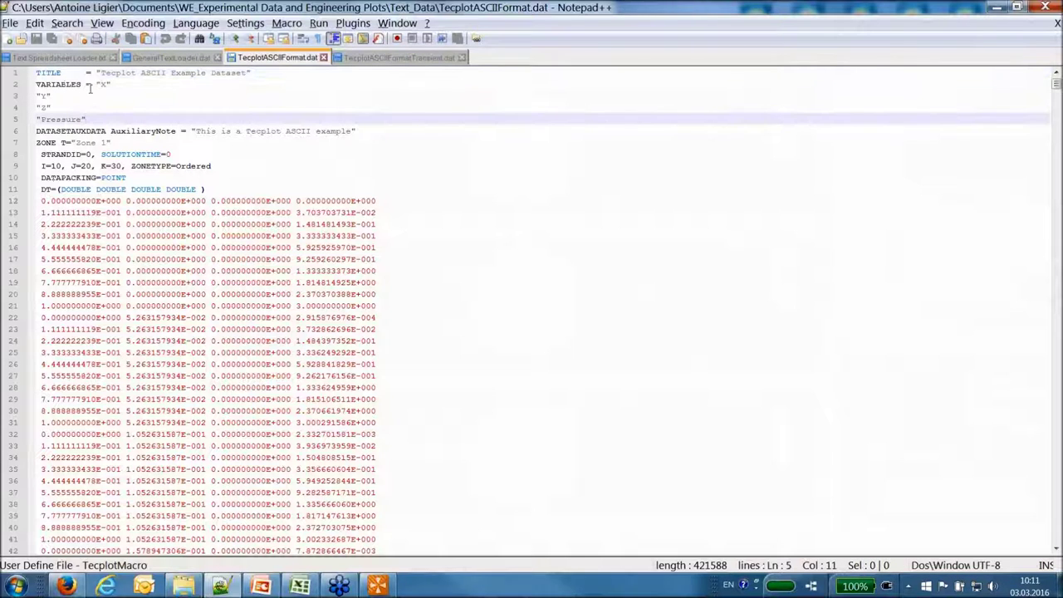
{"action": "left_click", "coordinate": [88, 83]}
{"action": "left_click_drag", "start_coordinate": [88, 84], "coordinate": [36, 84]}
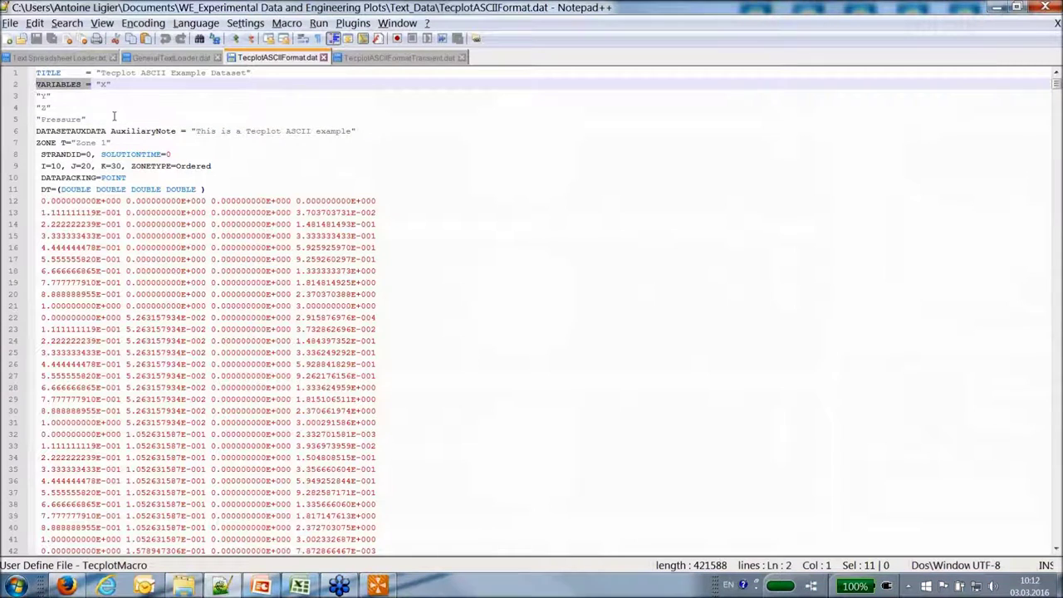
{"action": "left_click", "coordinate": [114, 119]}
{"action": "double_click", "coordinate": [74, 131]}
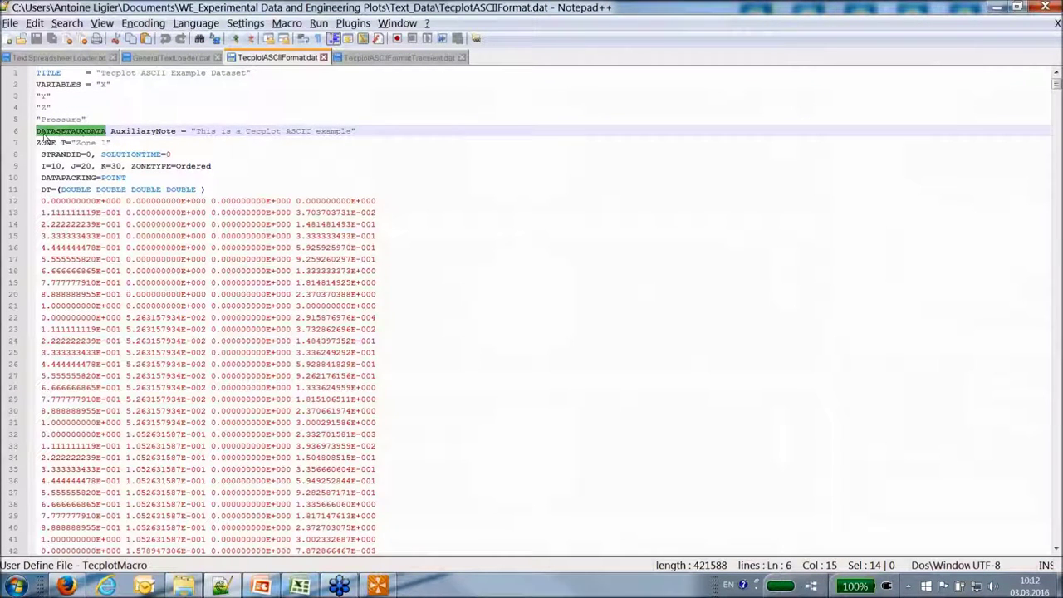
{"action": "double_click", "coordinate": [145, 130]}
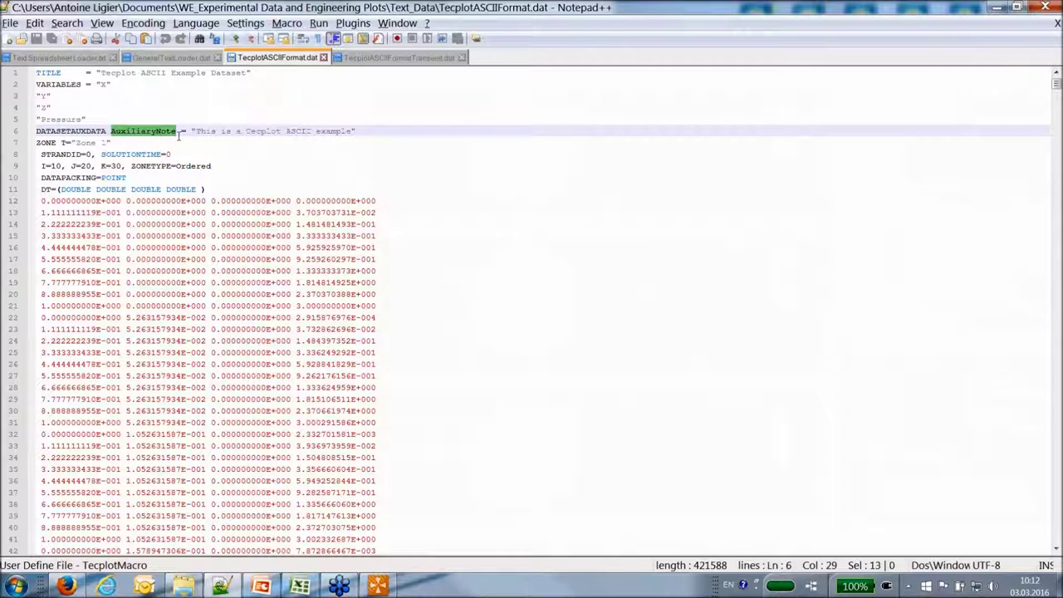
{"action": "left_click_drag", "start_coordinate": [196, 131], "coordinate": [353, 130]}
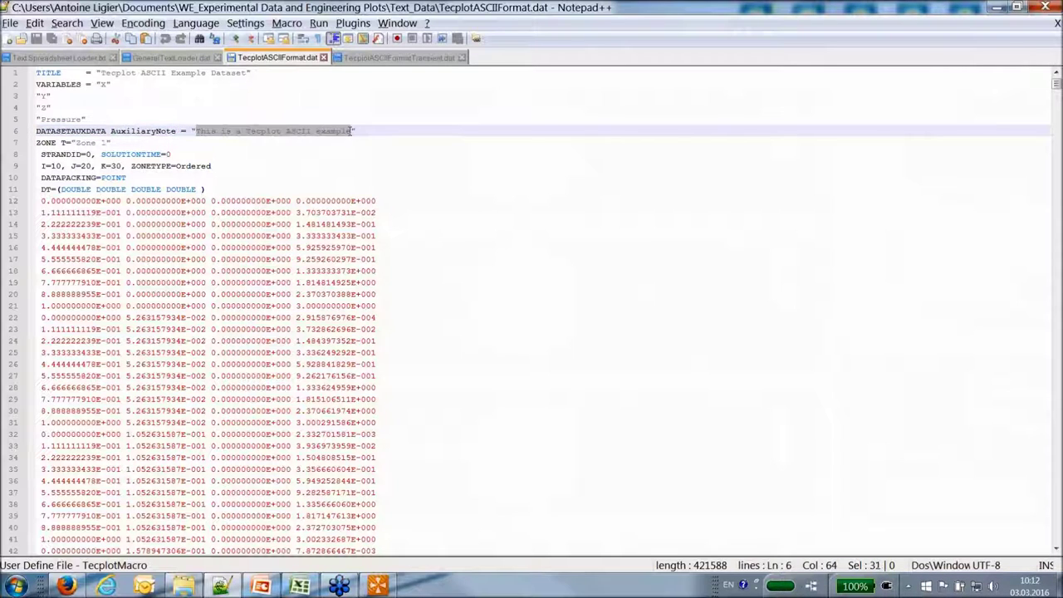
Examine the zone title, strand ID and solution time entries in the file's zone header.
{"action": "key", "text": "Down"}
{"action": "key", "text": "Down"}
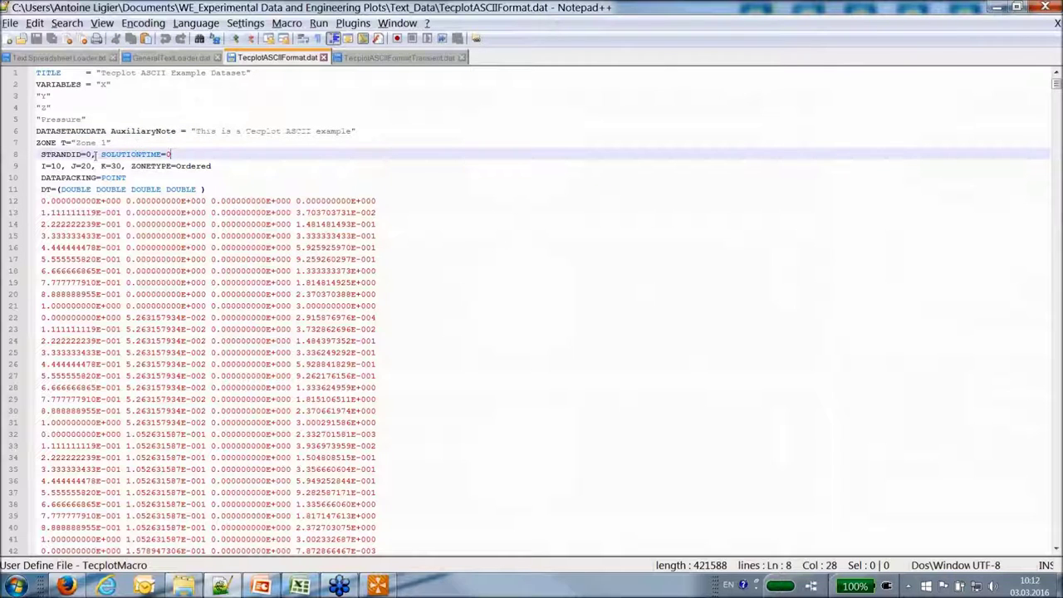
{"action": "left_click_drag", "start_coordinate": [37, 142], "coordinate": [107, 143]}
{"action": "double_click", "coordinate": [89, 155]}
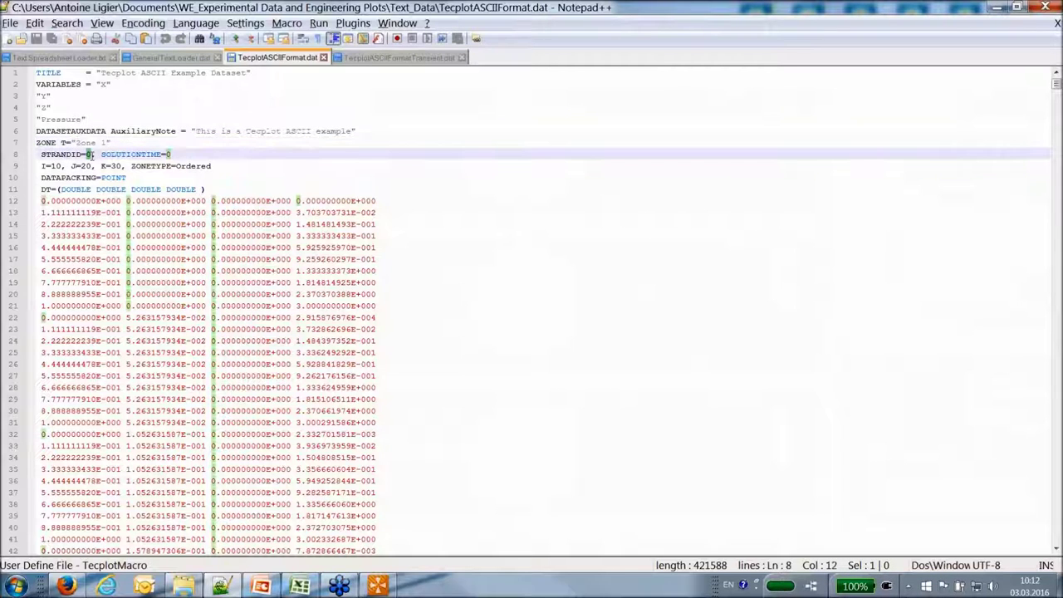
{"action": "double_click", "coordinate": [168, 154]}
{"action": "left_click", "coordinate": [178, 154]}
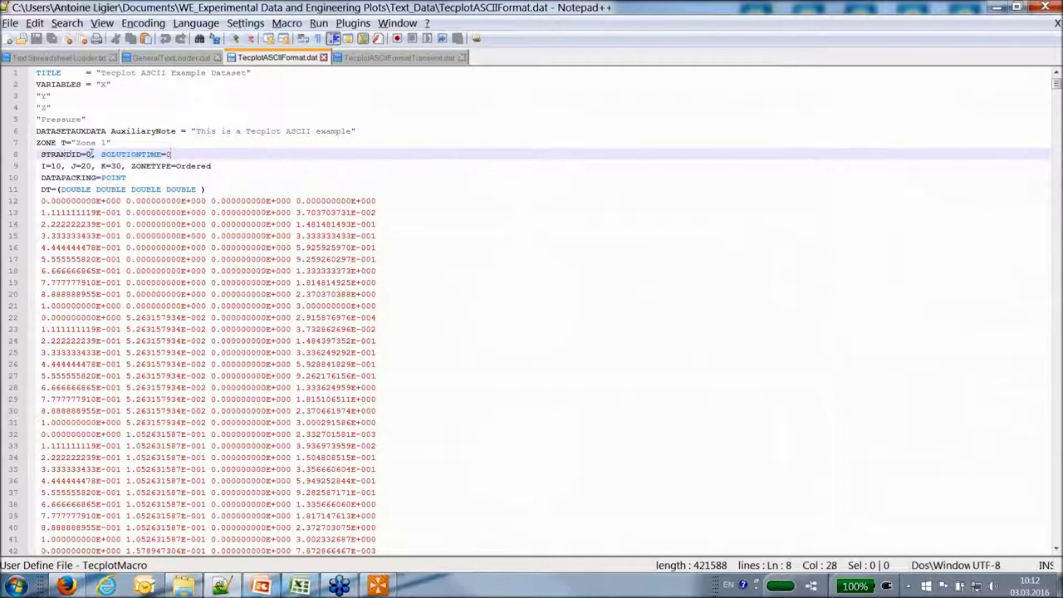
{"action": "double_click", "coordinate": [88, 154]}
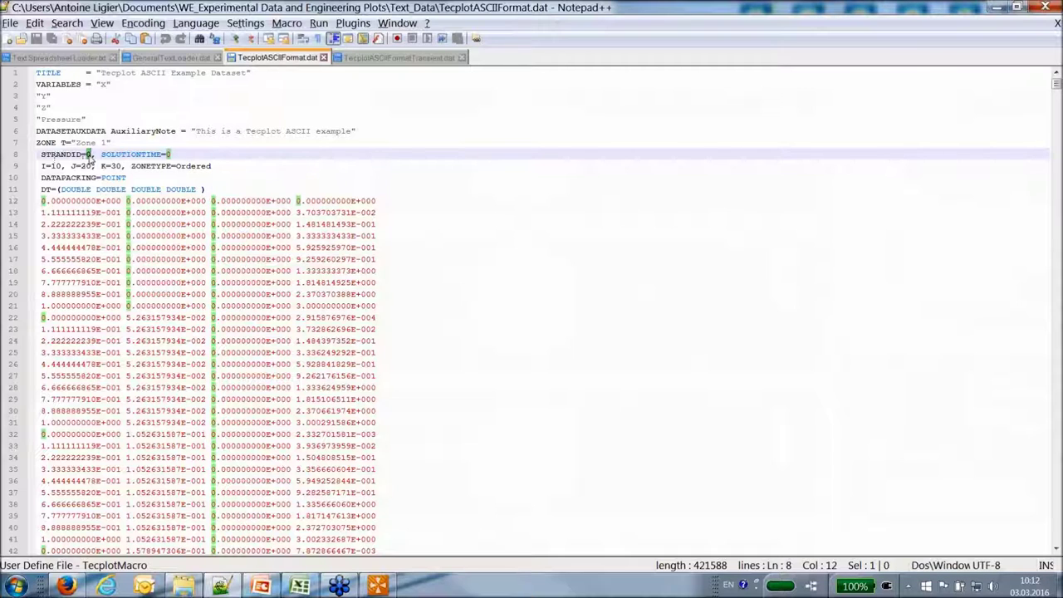
{"action": "left_click", "coordinate": [169, 155]}
{"action": "double_click", "coordinate": [169, 154]}
{"action": "left_click", "coordinate": [188, 155]}
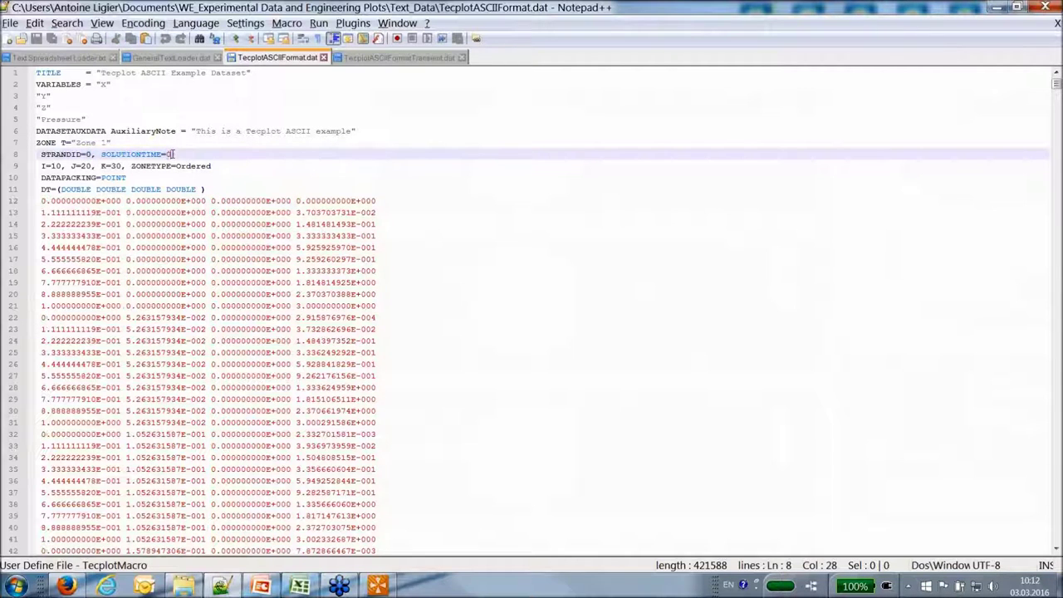
Examine the I, J and K dimensions, zone type, data packing and data type entries of the zone header.
{"action": "left_click_drag", "start_coordinate": [39, 166], "coordinate": [122, 166]}
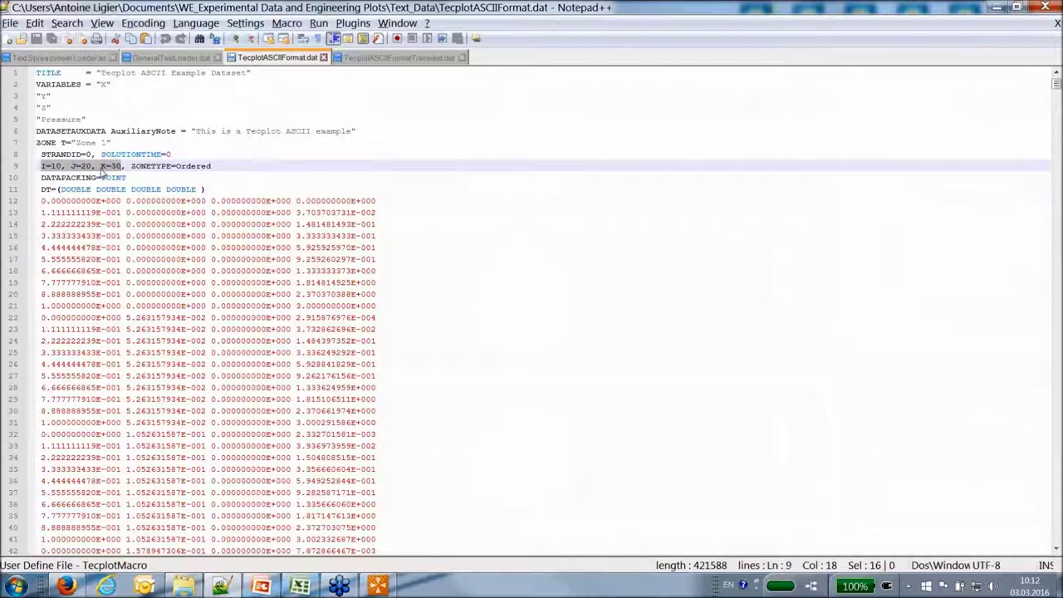
{"action": "double_click", "coordinate": [191, 166]}
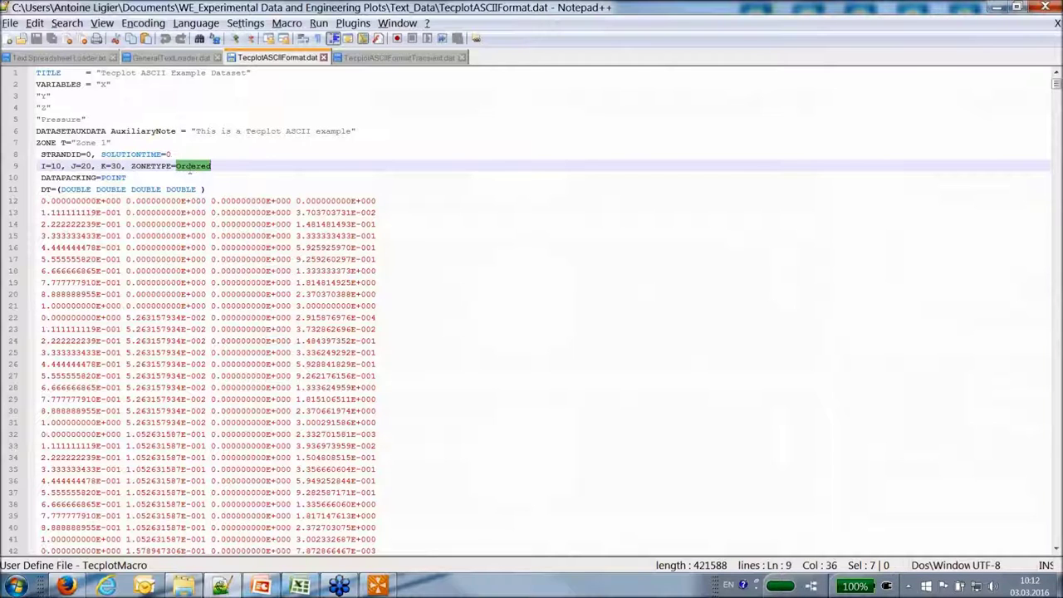
{"action": "key", "text": "Down"}
{"action": "double_click", "coordinate": [114, 178]}
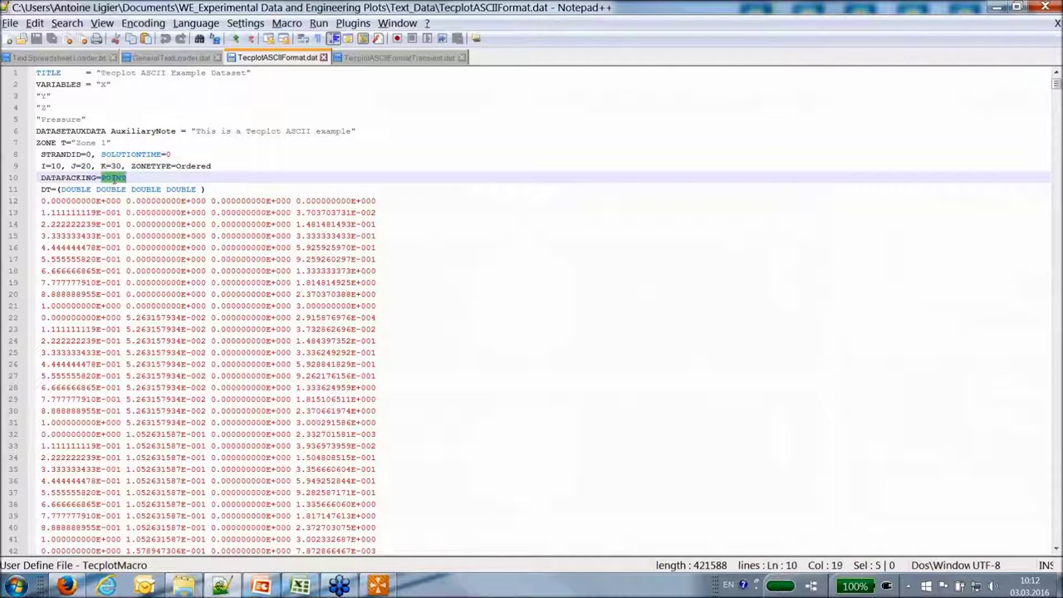
{"action": "left_click", "coordinate": [125, 178]}
{"action": "double_click", "coordinate": [74, 190]}
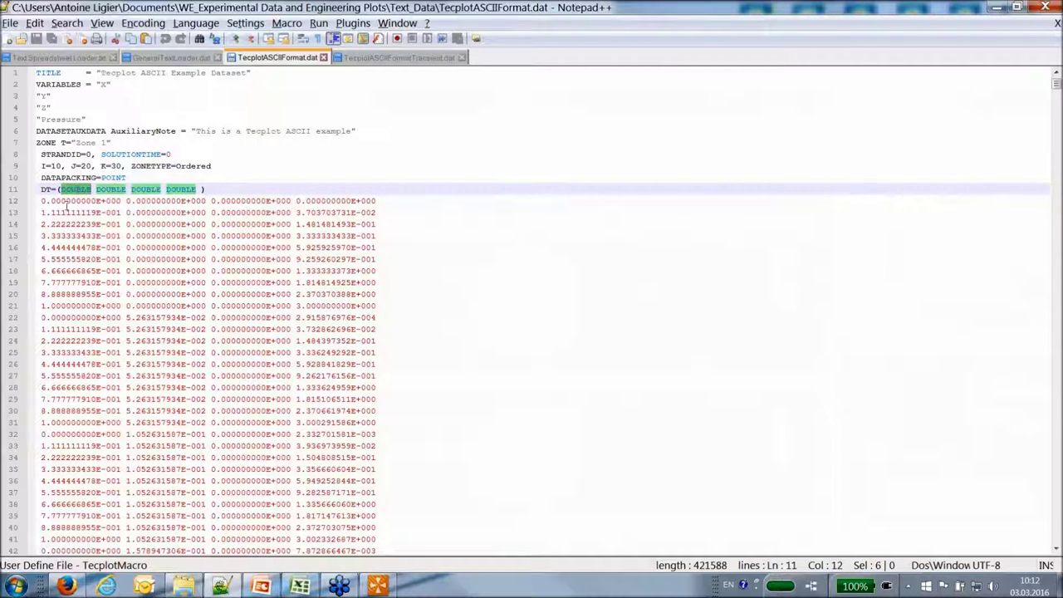
Switch back to Tecplot Focus, create a fourth frame and tile all frames in a two-by-two grid.
{"action": "left_click", "coordinate": [998, 7]}
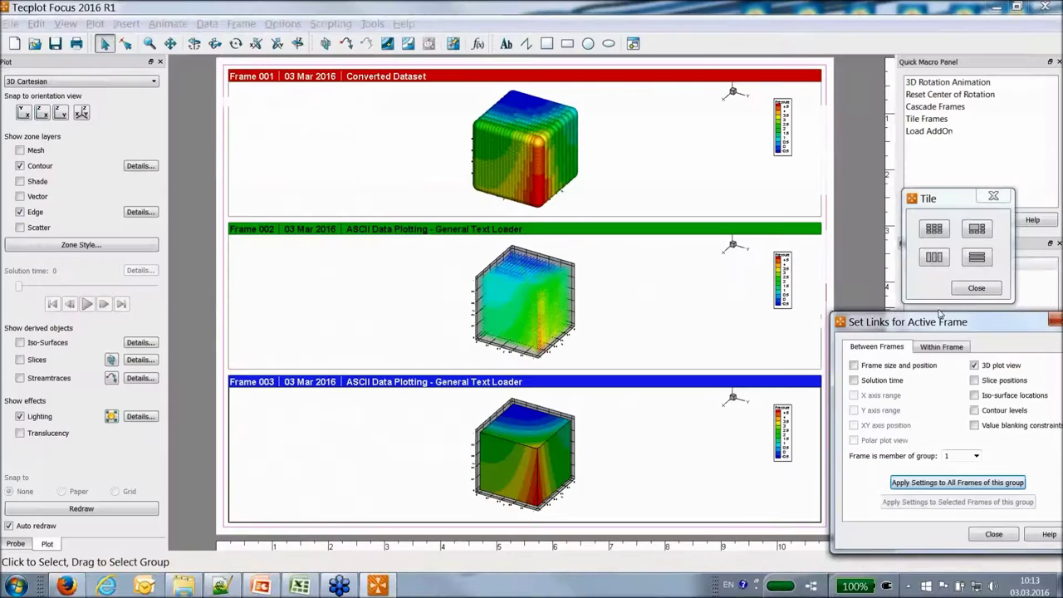
{"action": "left_click_drag", "start_coordinate": [306, 264], "coordinate": [659, 472]}
{"action": "left_click", "coordinate": [933, 229]}
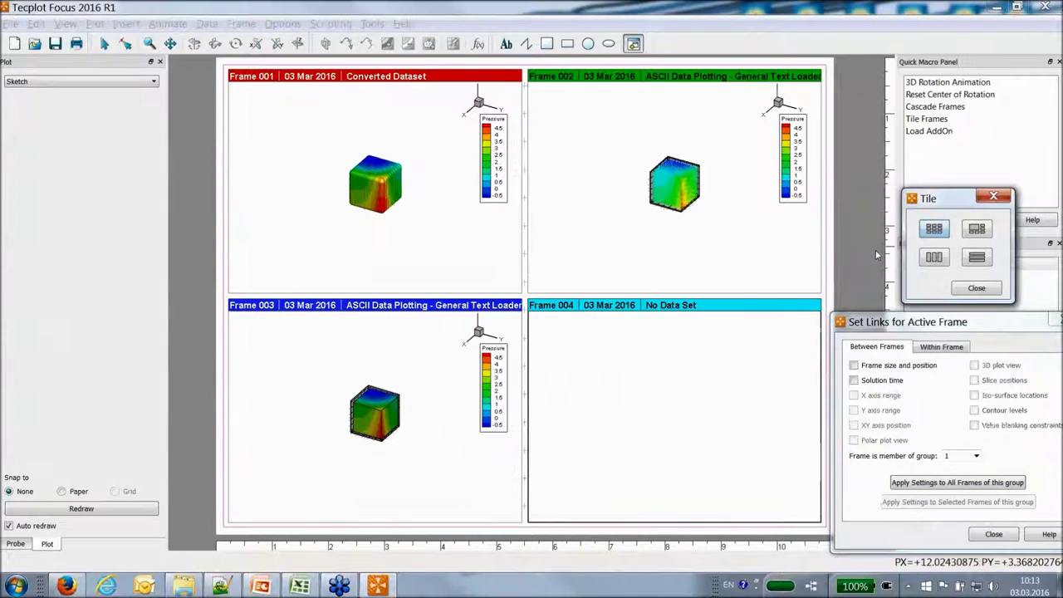
{"action": "left_click", "coordinate": [572, 368]}
Load TecplotASCIIFormat.dat into Frame 004 with the Tecplot Data Loader.
{"action": "left_click", "coordinate": [34, 43]}
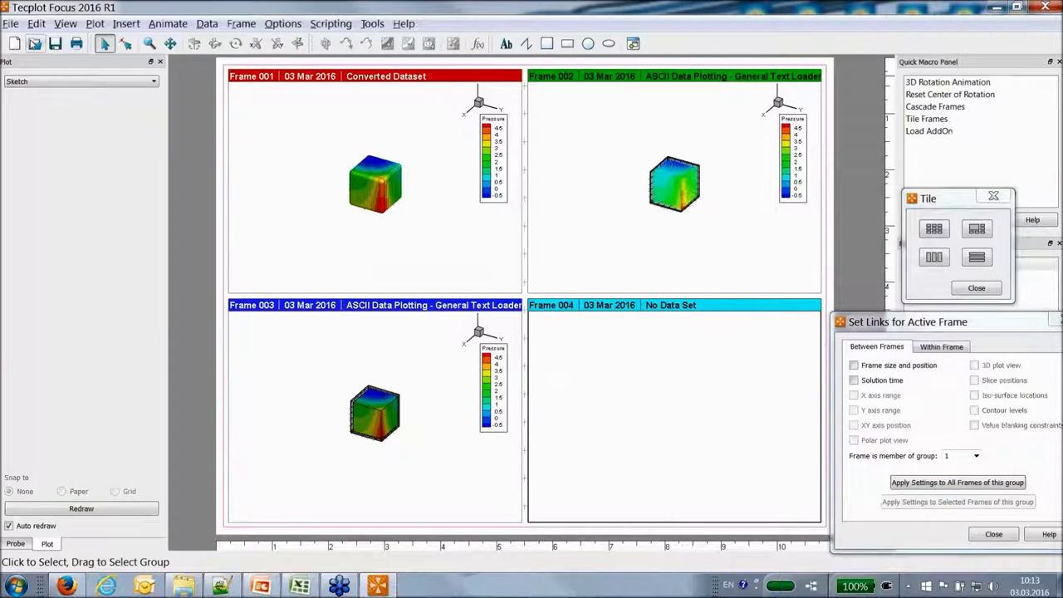
{"action": "left_click", "coordinate": [455, 305]}
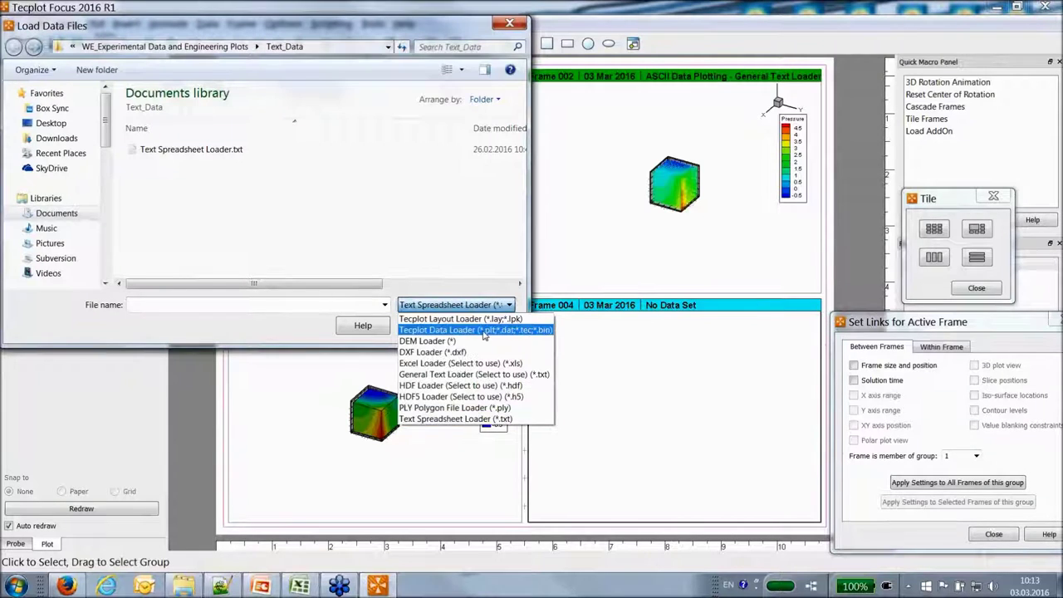
{"action": "left_click", "coordinate": [485, 330]}
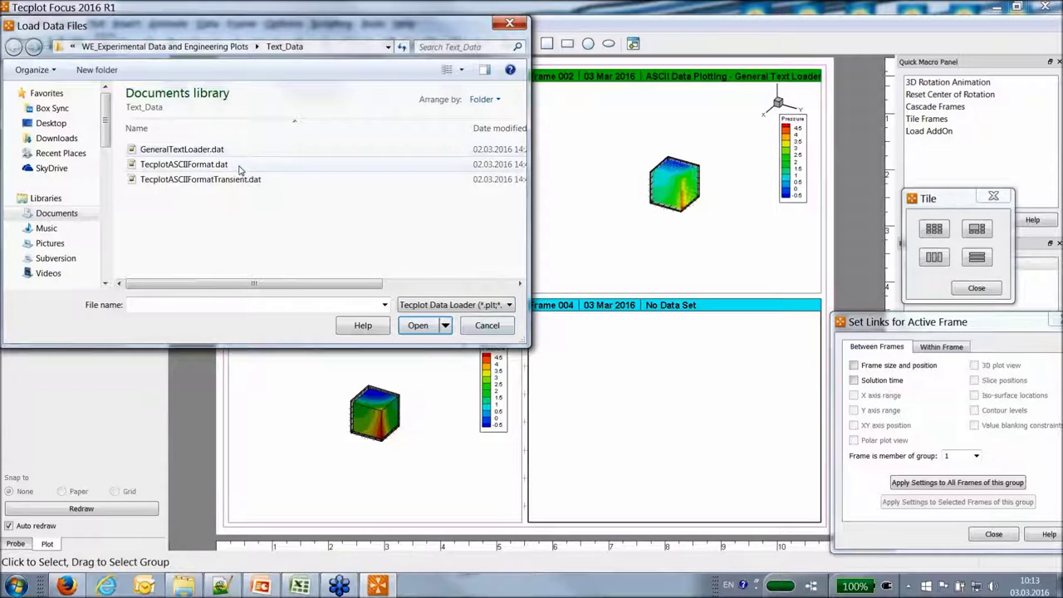
{"action": "left_click", "coordinate": [241, 165]}
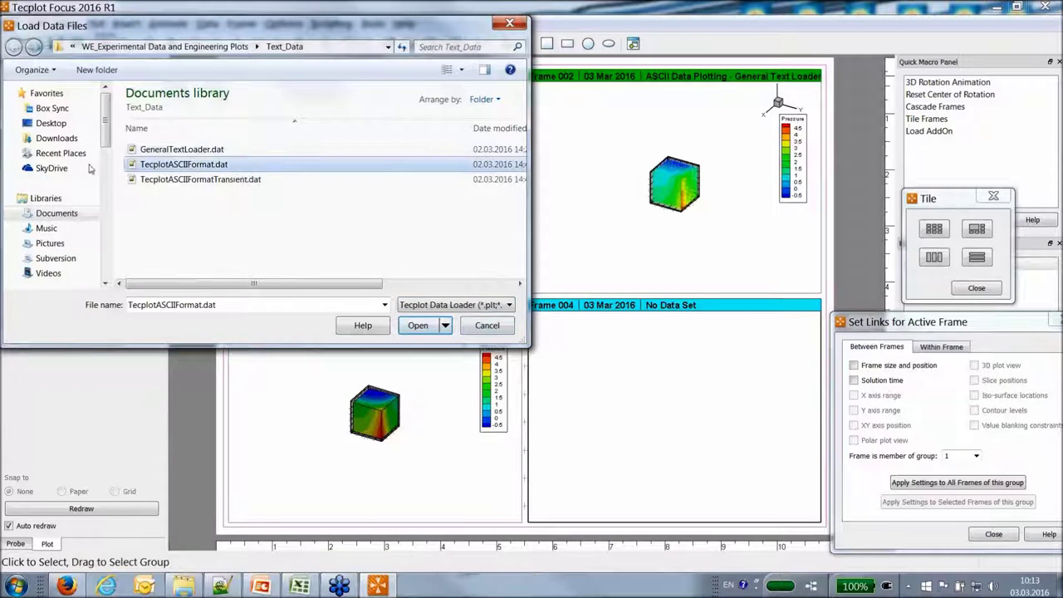
{"action": "left_click", "coordinate": [424, 330]}
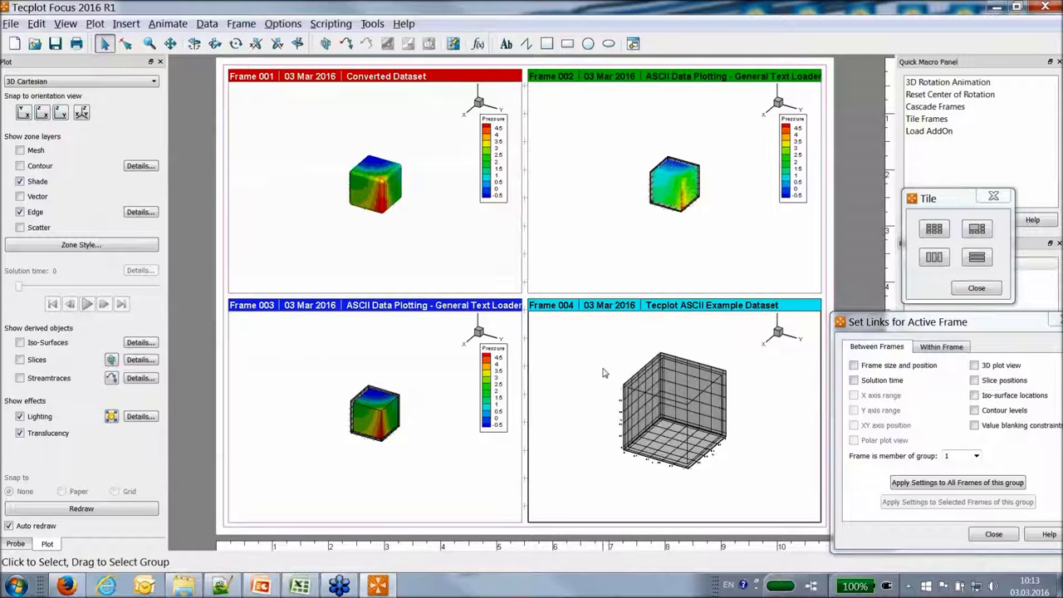
Show the Contour layer in Frame 004, turn off Translucency and shift the cube slightly within the frame.
{"action": "left_click", "coordinate": [20, 166]}
{"action": "left_click", "coordinate": [583, 334]}
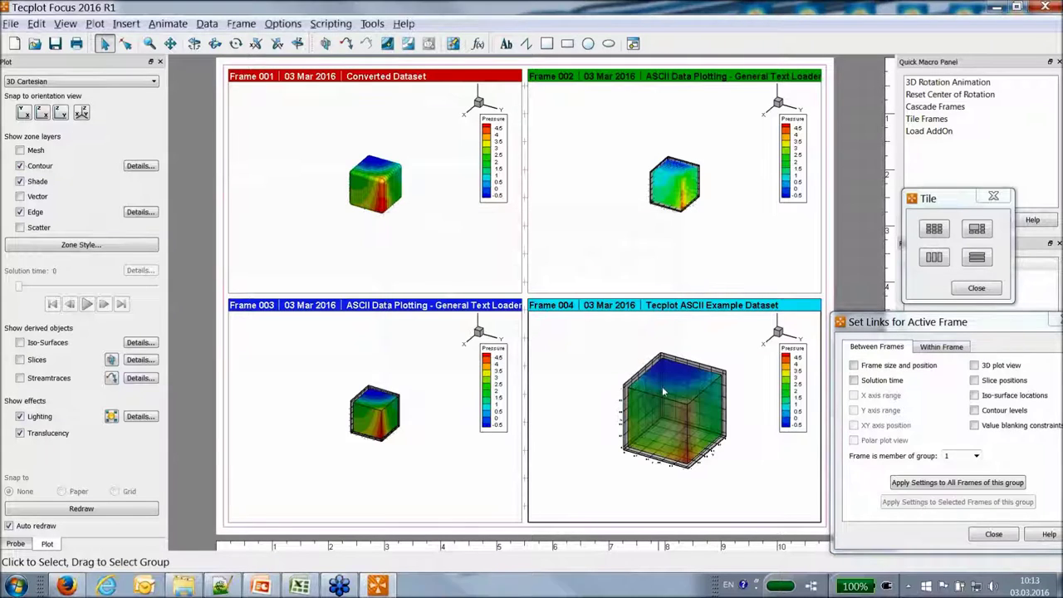
{"action": "left_click", "coordinate": [20, 433]}
{"action": "middle_click_drag", "start_coordinate": [676, 395], "coordinate": [666, 361]}
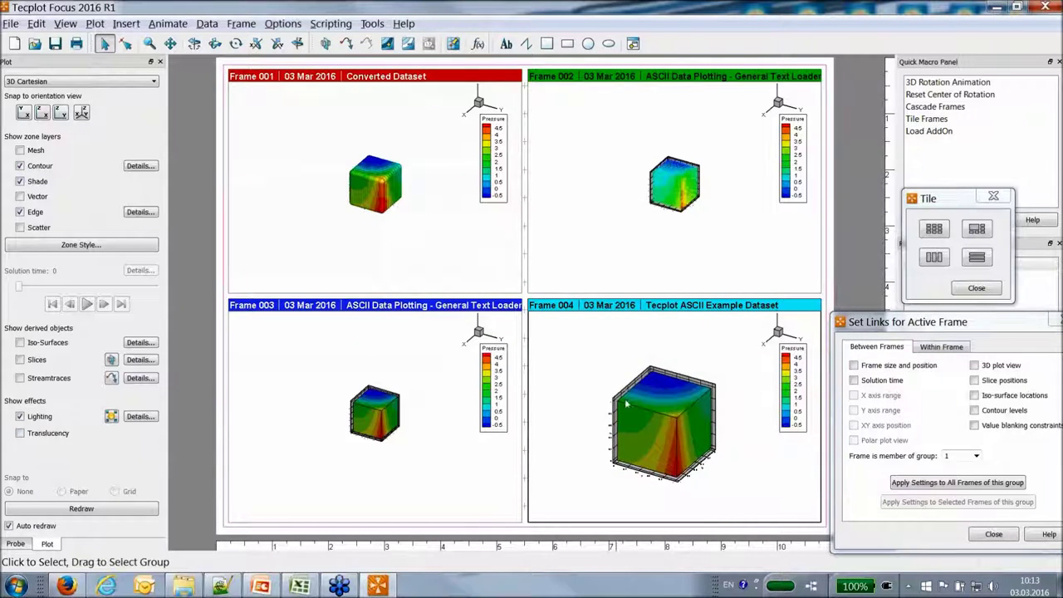
Start a text label near the upper-left of the Frame 004 plot with the dynamic text code &(AUXDATASET:.
{"action": "left_click", "coordinate": [505, 43]}
{"action": "left_click", "coordinate": [547, 329]}
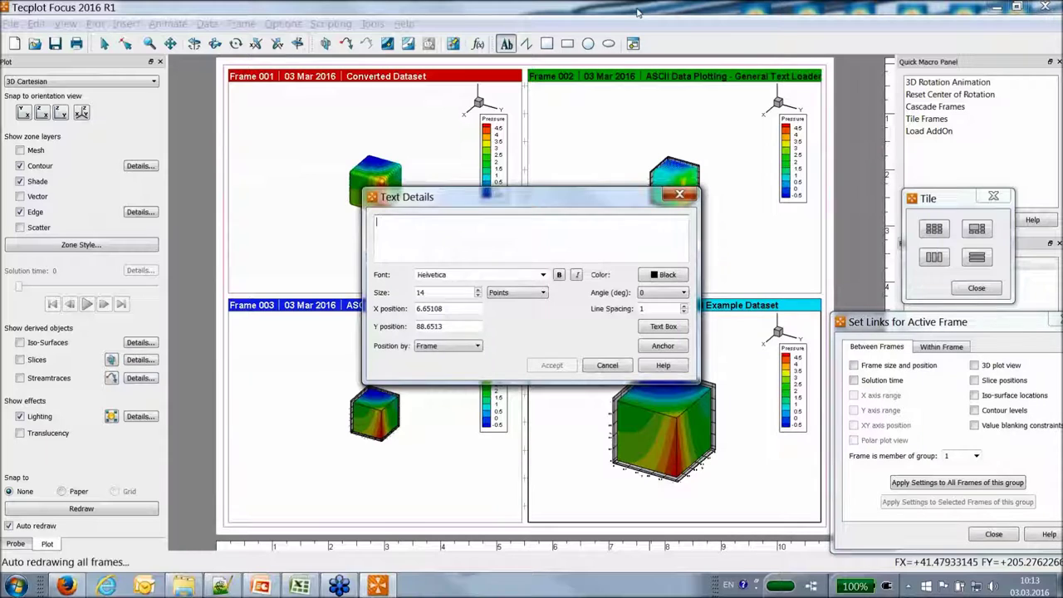
{"action": "type", "text": "&(AUX"}
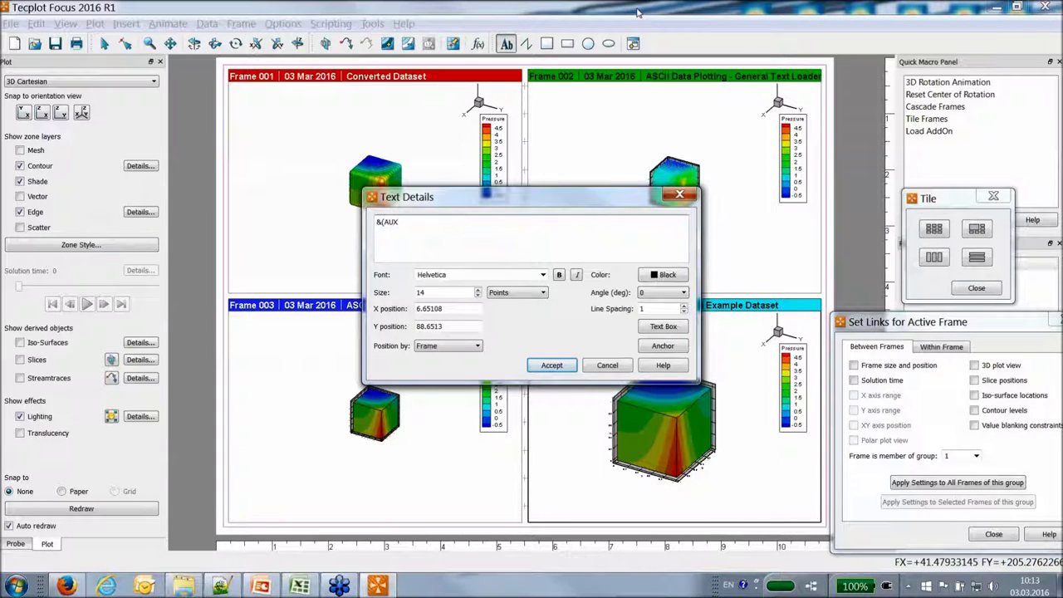
{"action": "type", "text": "DATASET:"}
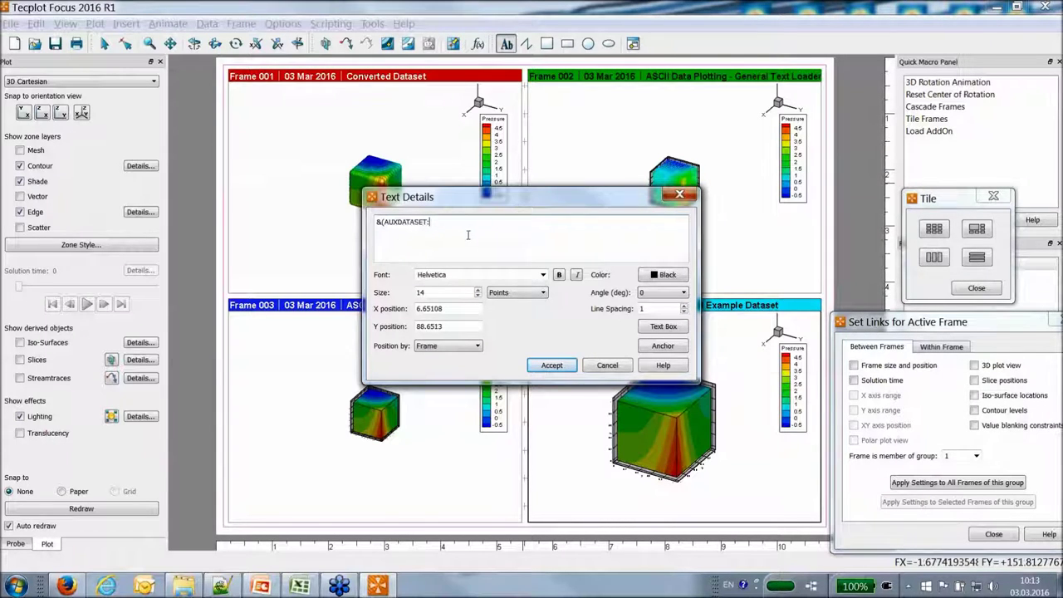
Switch to Notepad++, copy the name AuxiliaryNote from the header of TecplotASCIIFormat.dat and return to Tecplot Focus.
{"action": "key", "text": "alt+Tab"}
{"action": "key", "text": "alt+Tab"}
{"action": "key", "text": "alt+Tab"}
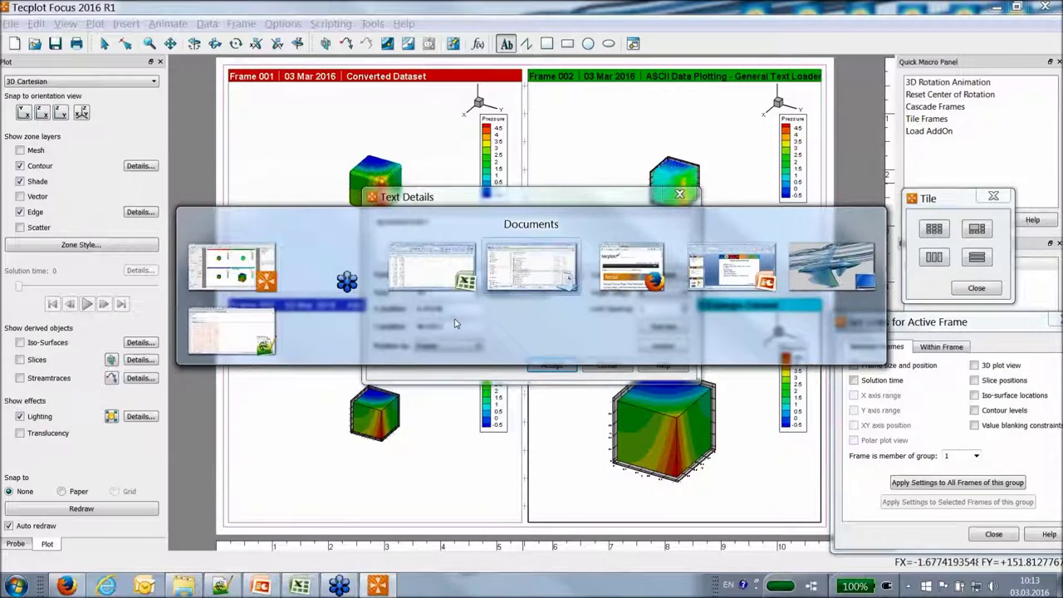
{"action": "key", "text": "alt+Tab"}
{"action": "key", "text": "alt+Tab"}
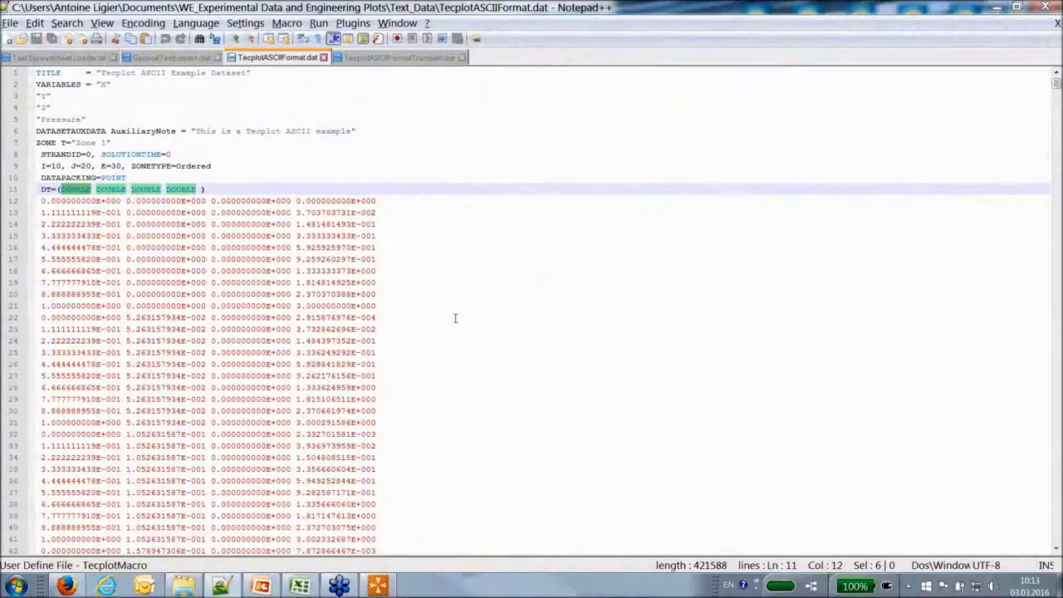
{"action": "double_click", "coordinate": [158, 131]}
{"action": "key", "text": "ctrl+c"}
{"action": "key", "text": "alt+Tab"}
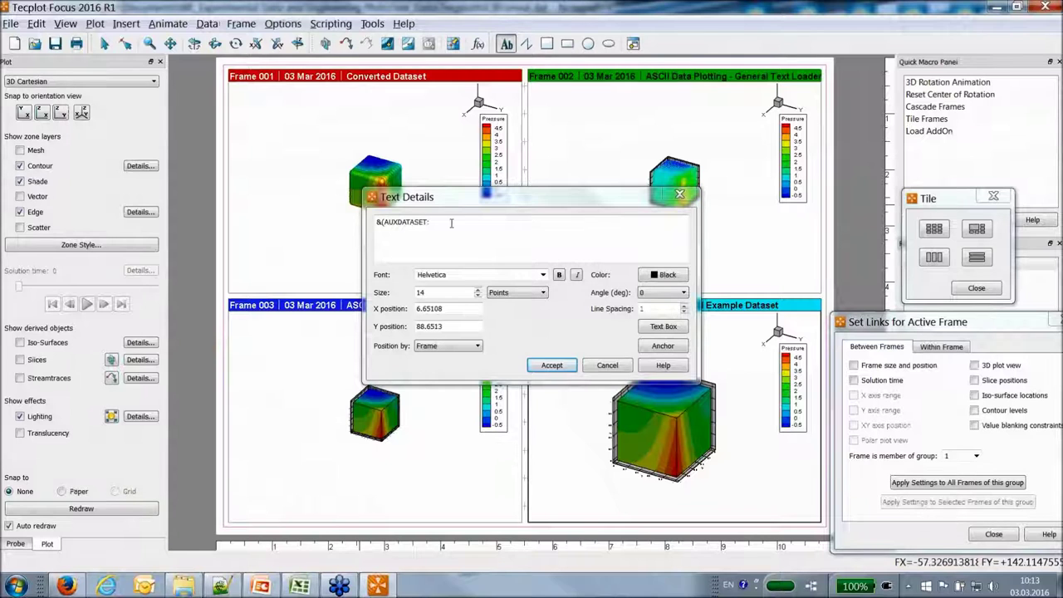
Complete the label text as &(AUXDATASET:AuxiliaryNote) and accept it.
{"action": "left_click", "coordinate": [615, 233]}
{"action": "key", "text": "ctrl+v"}
{"action": "type", "text": ")"}
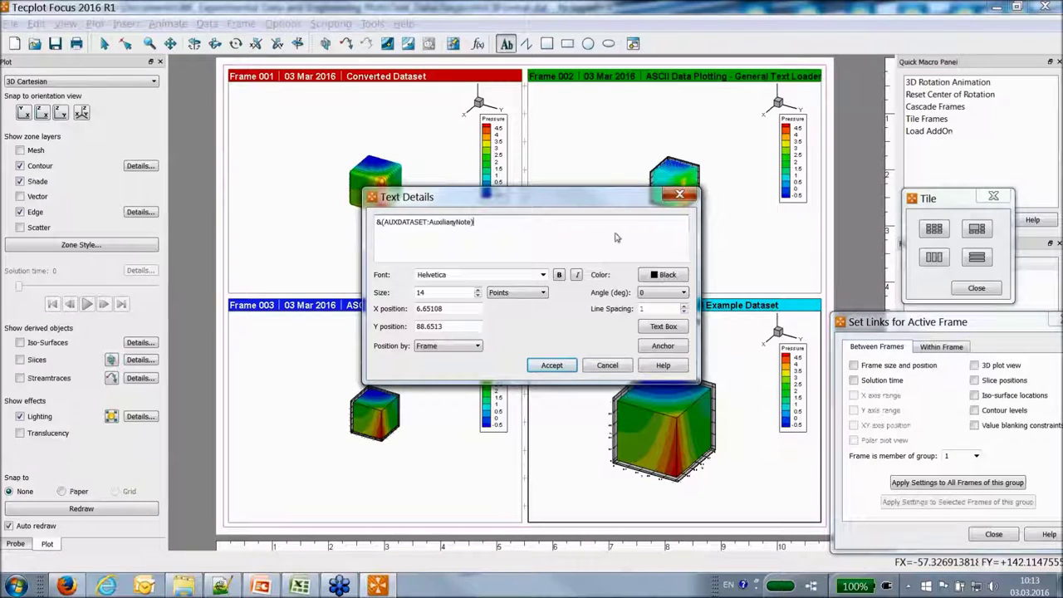
{"action": "left_click_drag", "start_coordinate": [598, 200], "coordinate": [418, 152]}
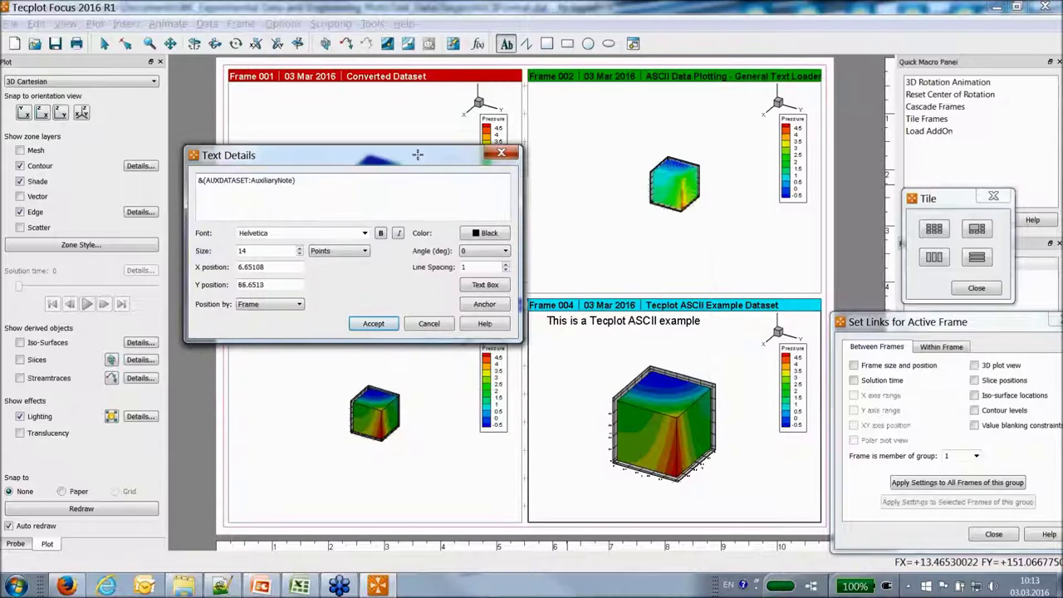
{"action": "key", "text": "Return"}
Move the note text, the pressure legend and the orientation axes slightly lower in Frame 004.
{"action": "left_click", "coordinate": [555, 325]}
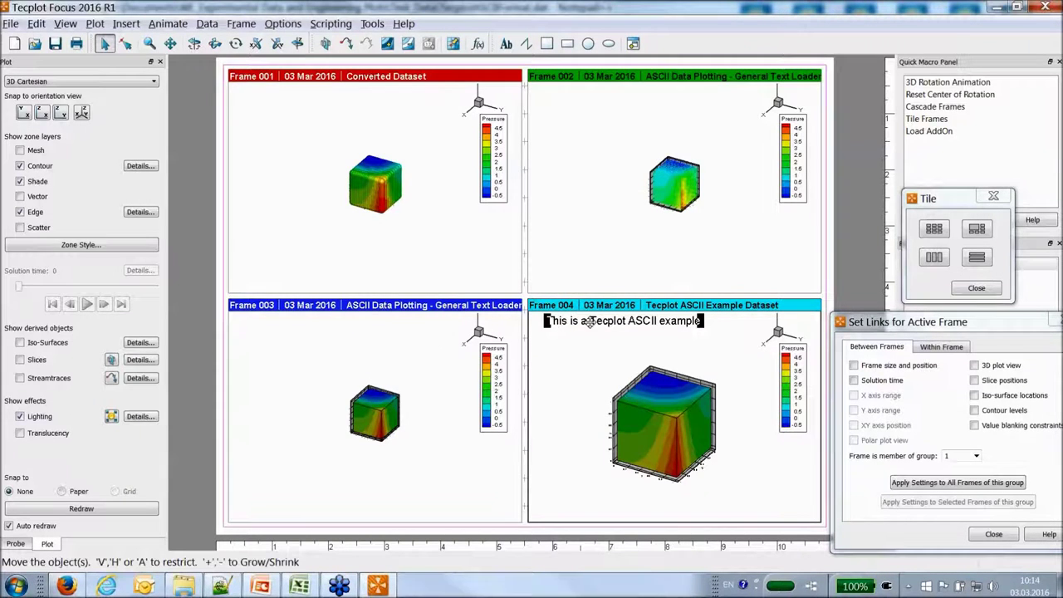
{"action": "left_click_drag", "start_coordinate": [590, 322], "coordinate": [584, 331]}
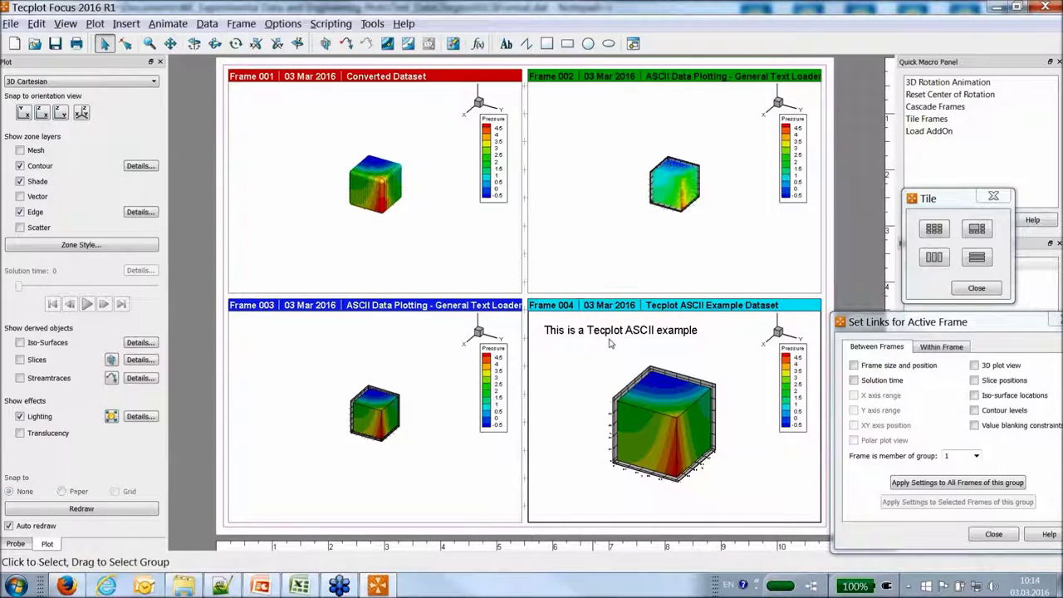
{"action": "left_click", "coordinate": [804, 387]}
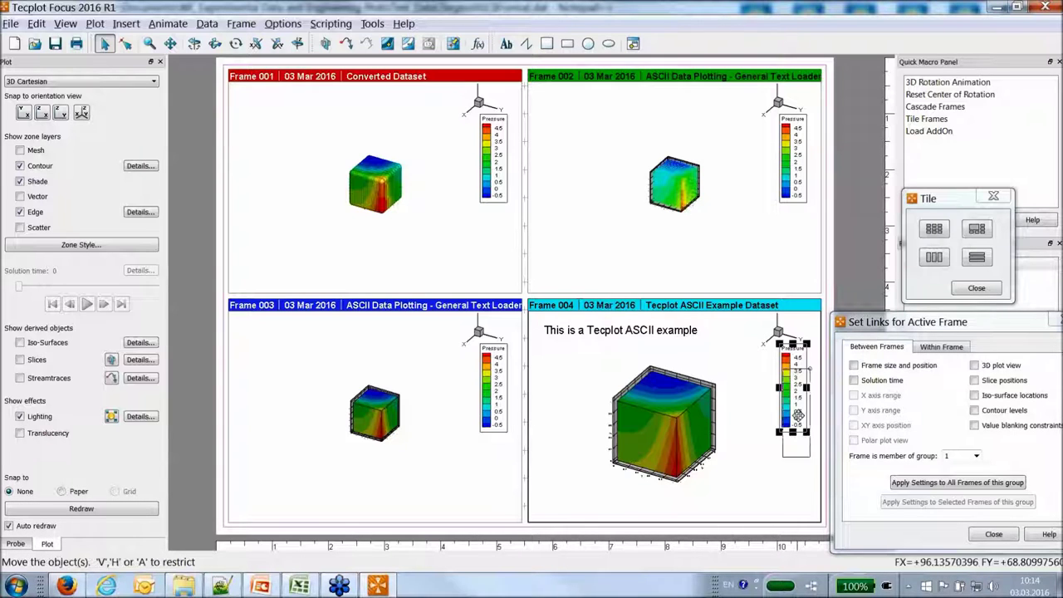
{"action": "left_click_drag", "start_coordinate": [804, 387], "coordinate": [805, 424]}
{"action": "left_click", "coordinate": [779, 334]}
{"action": "left_click_drag", "start_coordinate": [782, 341], "coordinate": [782, 351]}
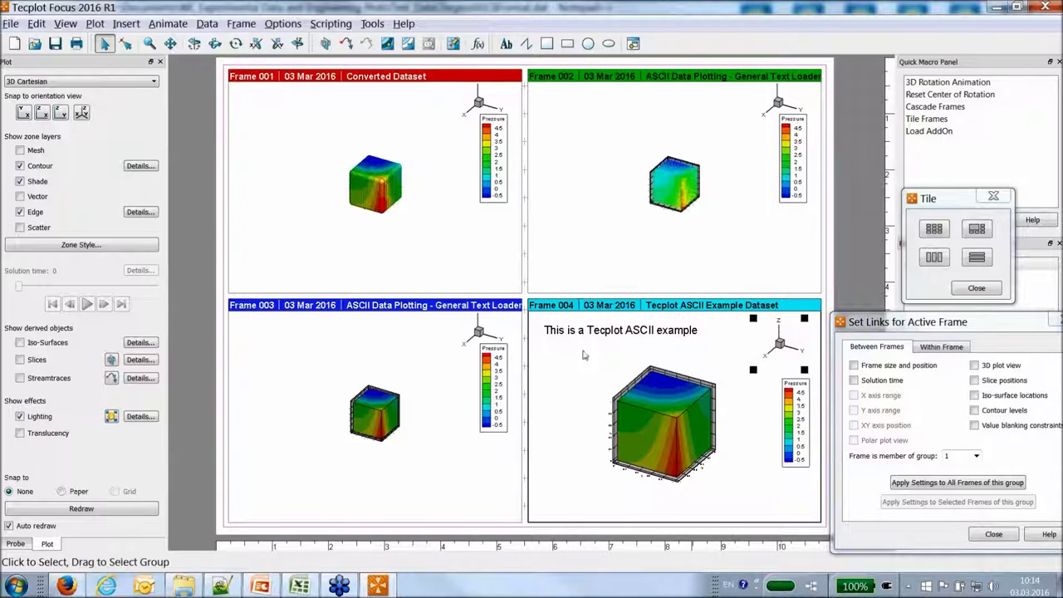
Link the 3D plot view for Frame 004 and apply the setting to all frames of group 1.
{"action": "left_click", "coordinate": [975, 365]}
{"action": "left_click", "coordinate": [957, 482]}
{"action": "left_click", "coordinate": [679, 485]}
{"action": "left_click", "coordinate": [779, 342]}
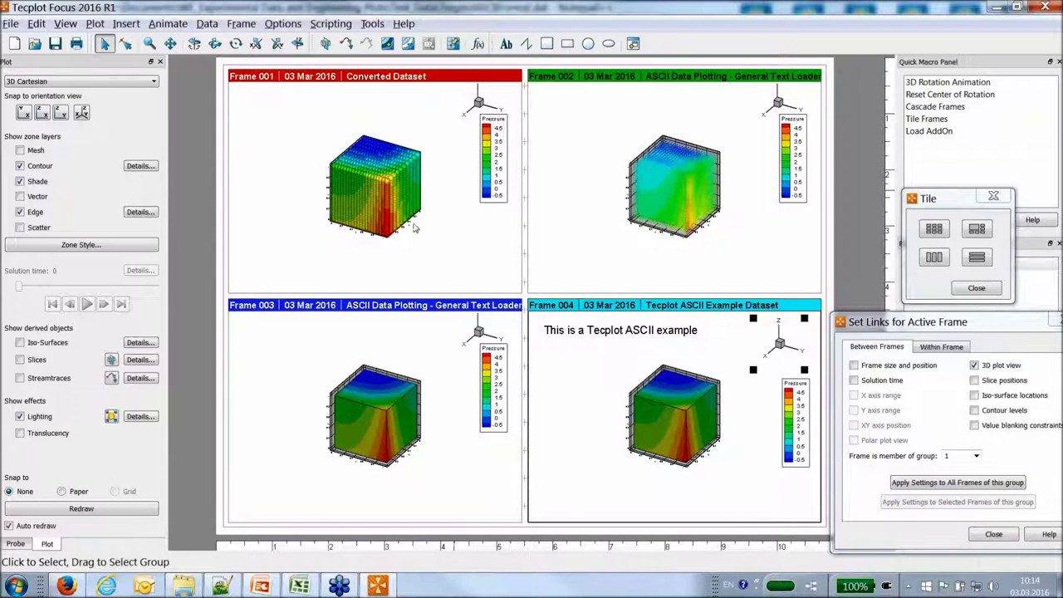
Examine the zone type and I, J and K dimensions in the data set information for Frames 004, 003 and 001.
{"action": "left_click", "coordinate": [464, 220]}
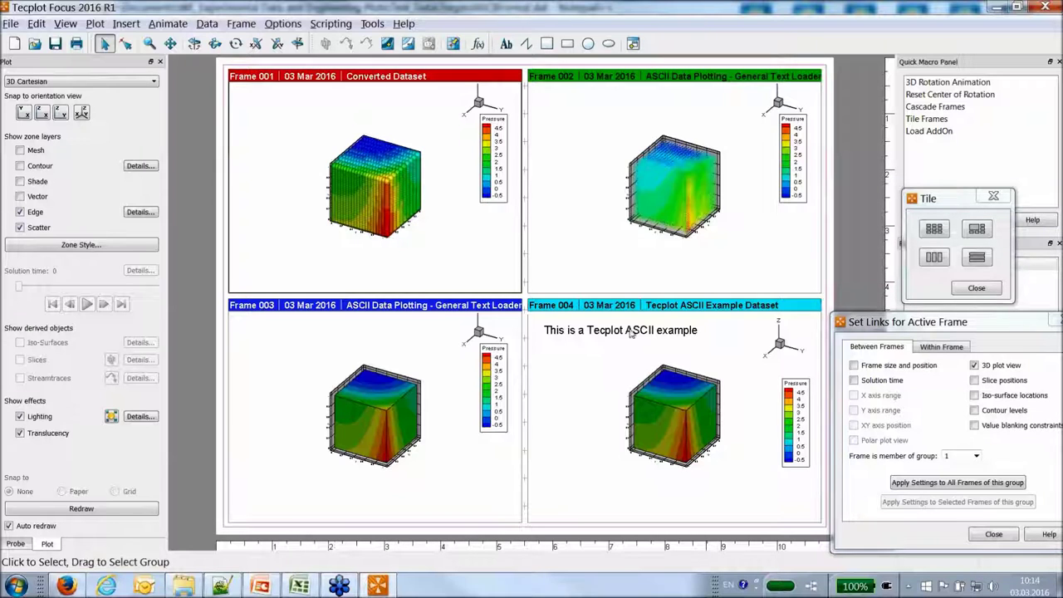
{"action": "left_click", "coordinate": [558, 333]}
{"action": "left_click", "coordinate": [561, 364]}
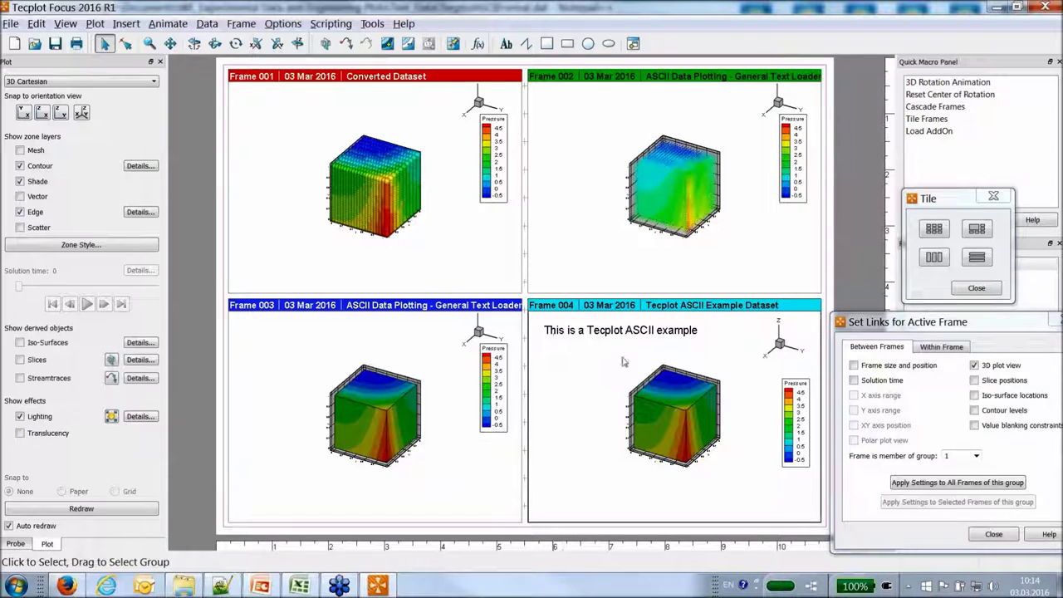
{"action": "left_click", "coordinate": [207, 23]}
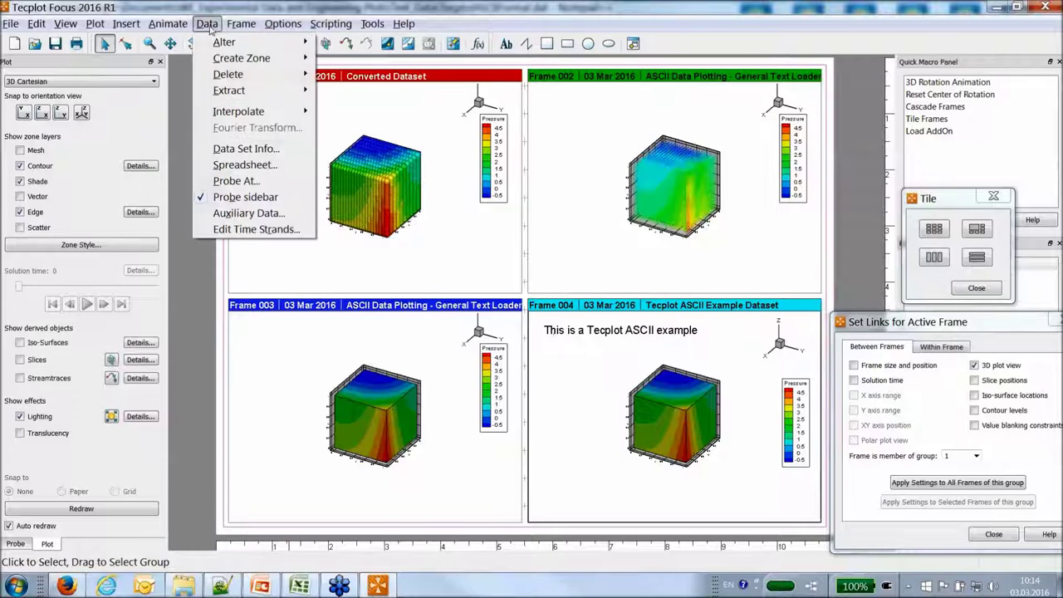
{"action": "left_click", "coordinate": [222, 150]}
{"action": "left_click_drag", "start_coordinate": [497, 136], "coordinate": [720, 132]}
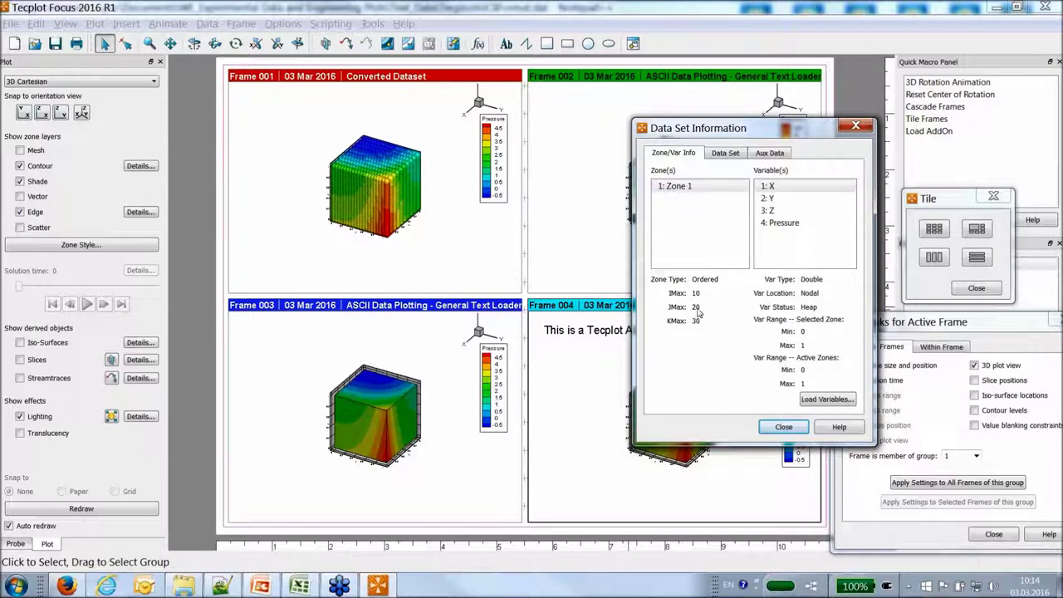
{"action": "left_click", "coordinate": [432, 370]}
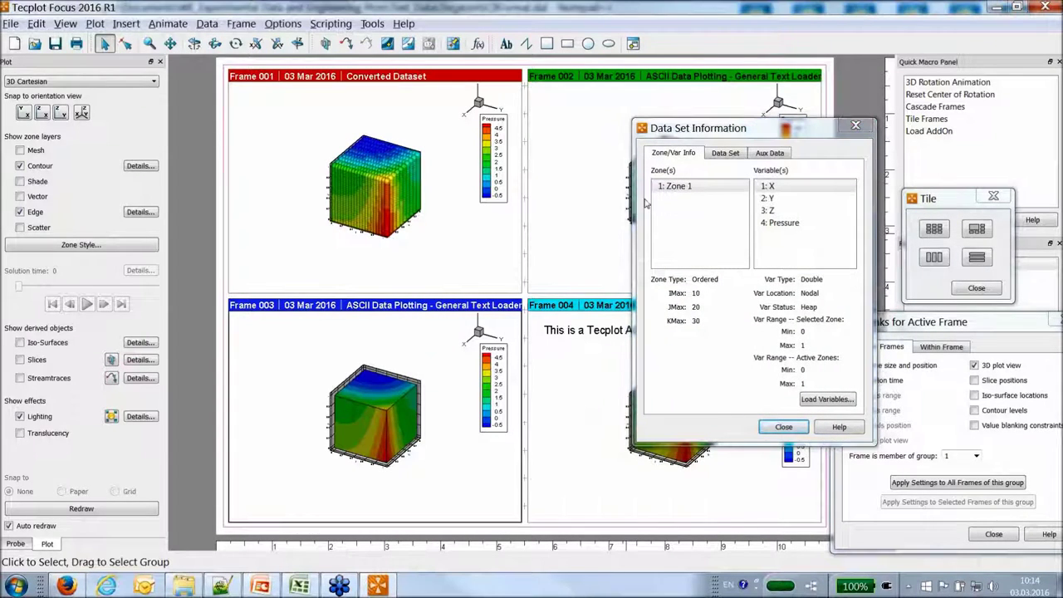
{"action": "left_click", "coordinate": [438, 201]}
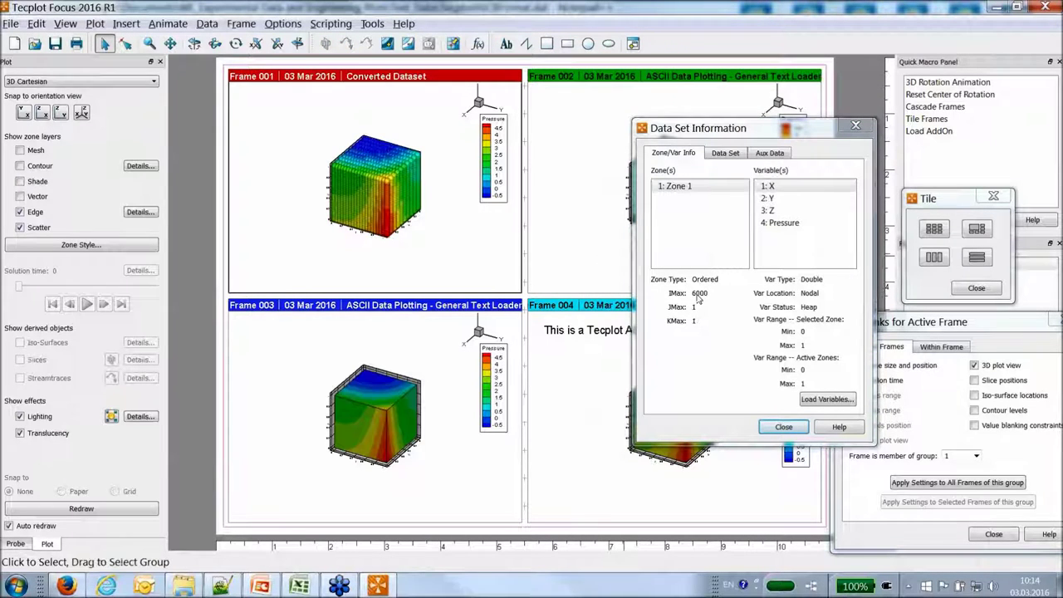
Inspect the name and value of the data set auxiliary data for Frame 004, then close the information dialog.
{"action": "left_click", "coordinate": [609, 386]}
{"action": "left_click", "coordinate": [773, 153]}
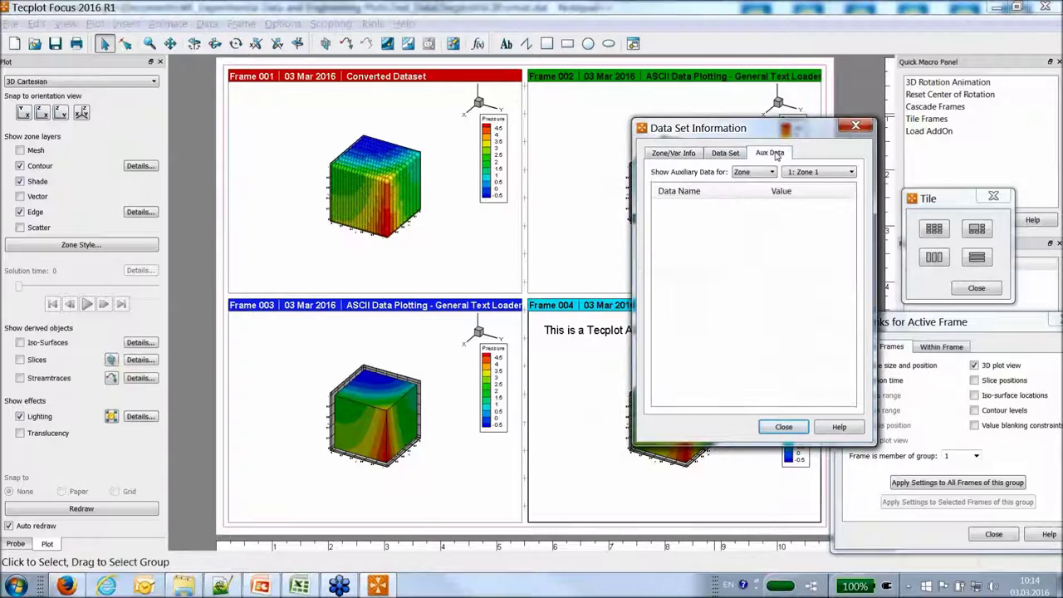
{"action": "left_click", "coordinate": [752, 172]}
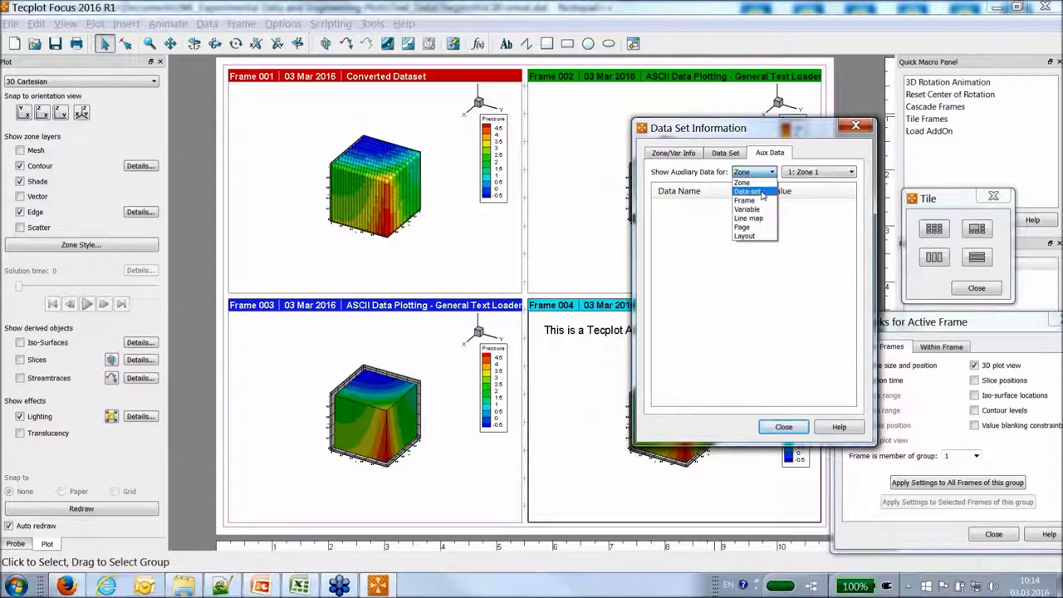
{"action": "left_click", "coordinate": [762, 193]}
{"action": "left_click", "coordinate": [686, 212]}
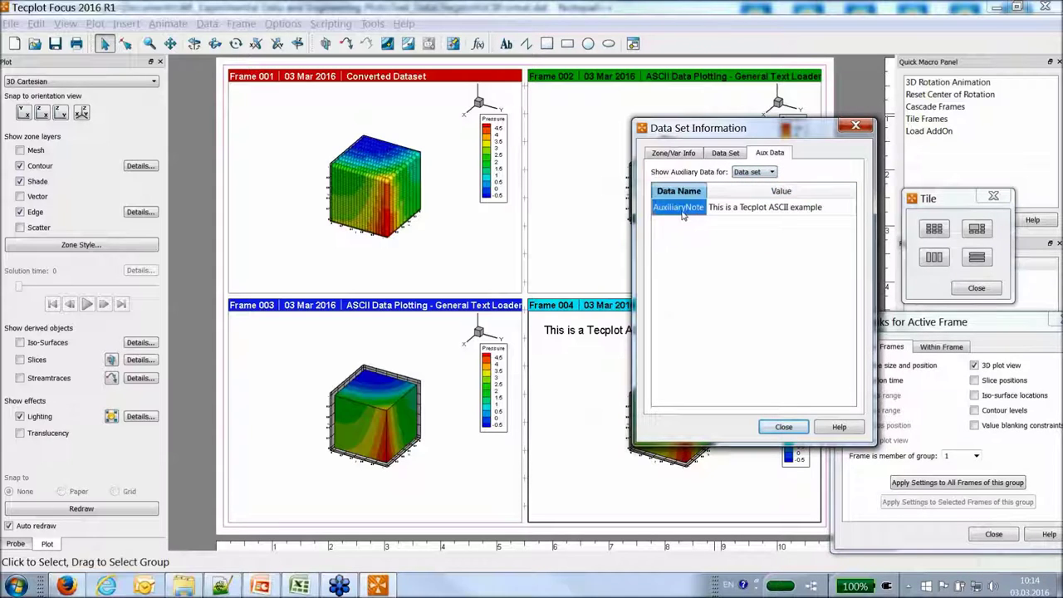
{"action": "left_click", "coordinate": [731, 212]}
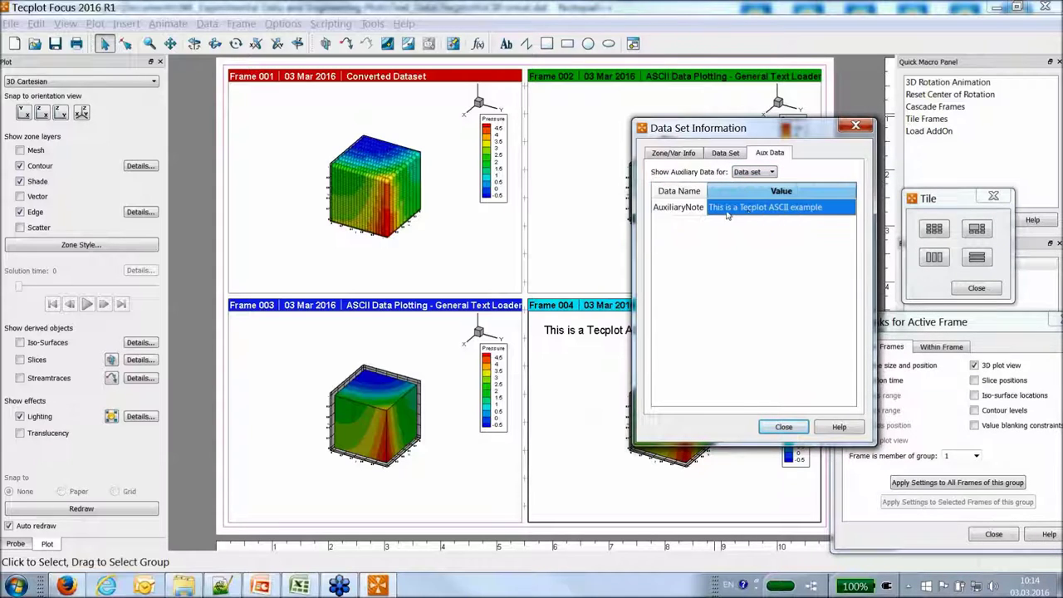
{"action": "left_click", "coordinate": [783, 427]}
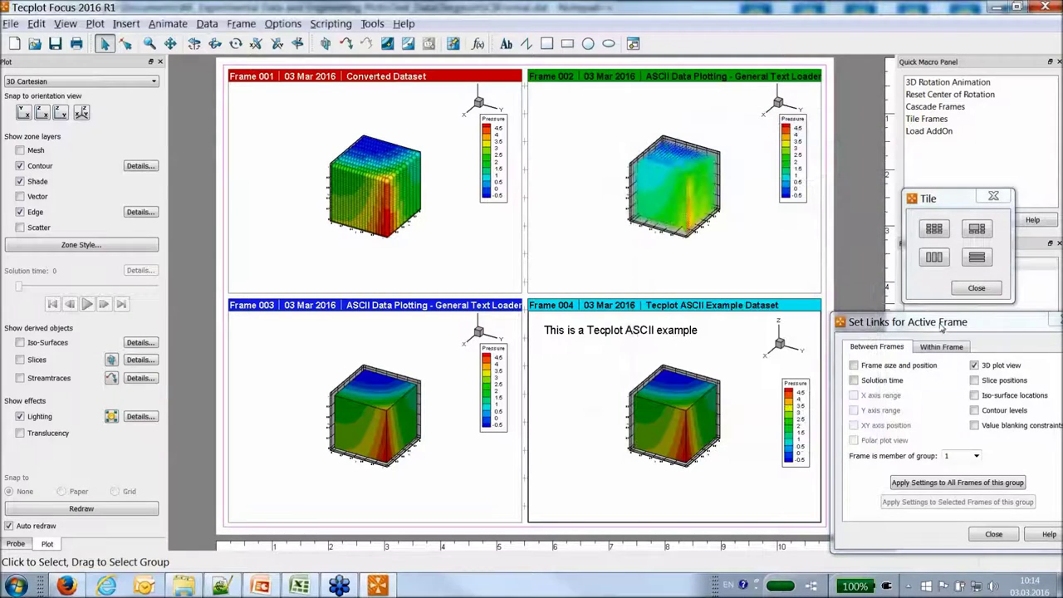
Close the frame linking and Tile dialogs.
{"action": "left_click_drag", "start_coordinate": [943, 324], "coordinate": [847, 311]}
{"action": "left_click_drag", "start_coordinate": [746, 292], "coordinate": [674, 246]}
{"action": "left_click", "coordinate": [797, 243]}
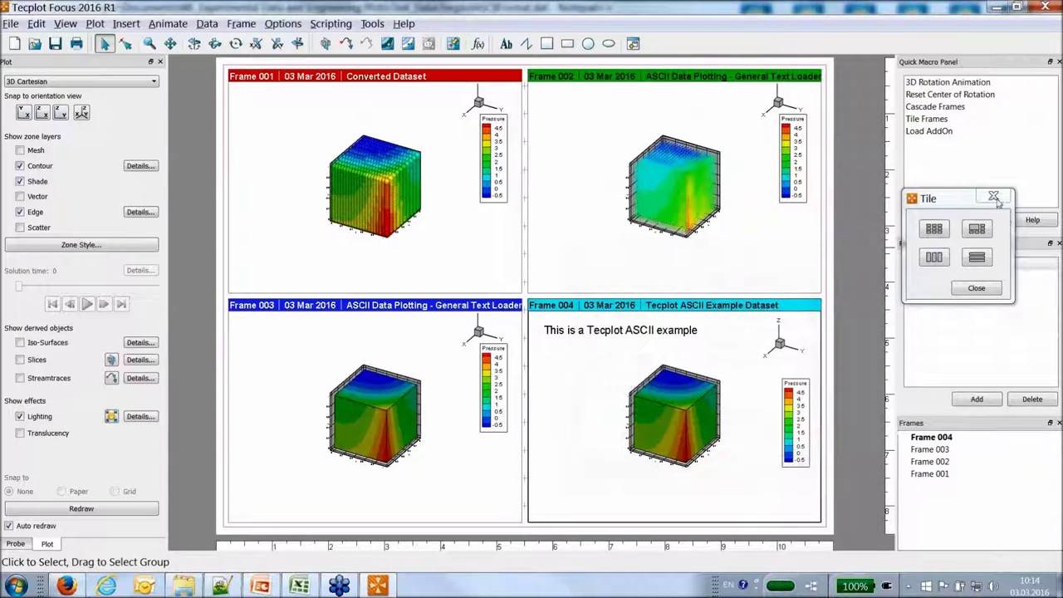
{"action": "left_click", "coordinate": [970, 289]}
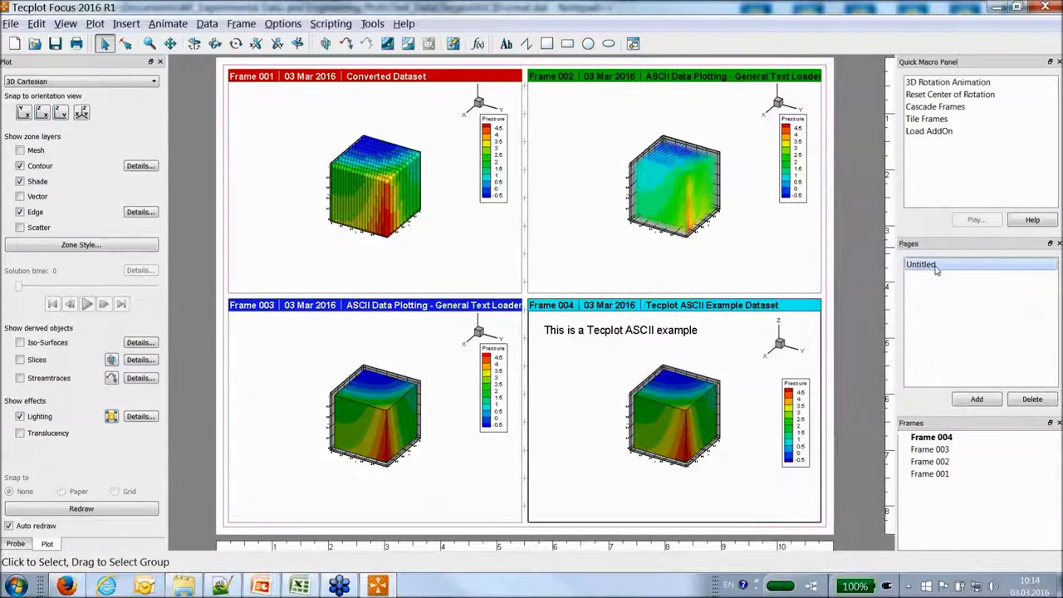
Rename the Untitled page as ASCII data Loaders.
{"action": "double_click", "coordinate": [958, 268]}
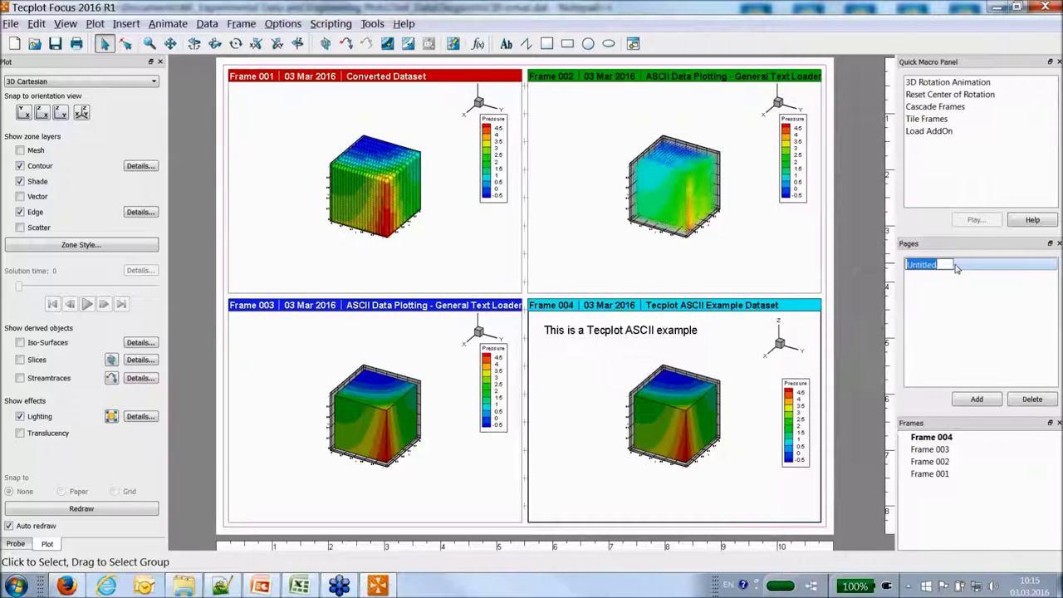
{"action": "type", "text": "ASCII d"}
{"action": "type", "text": "ata"}
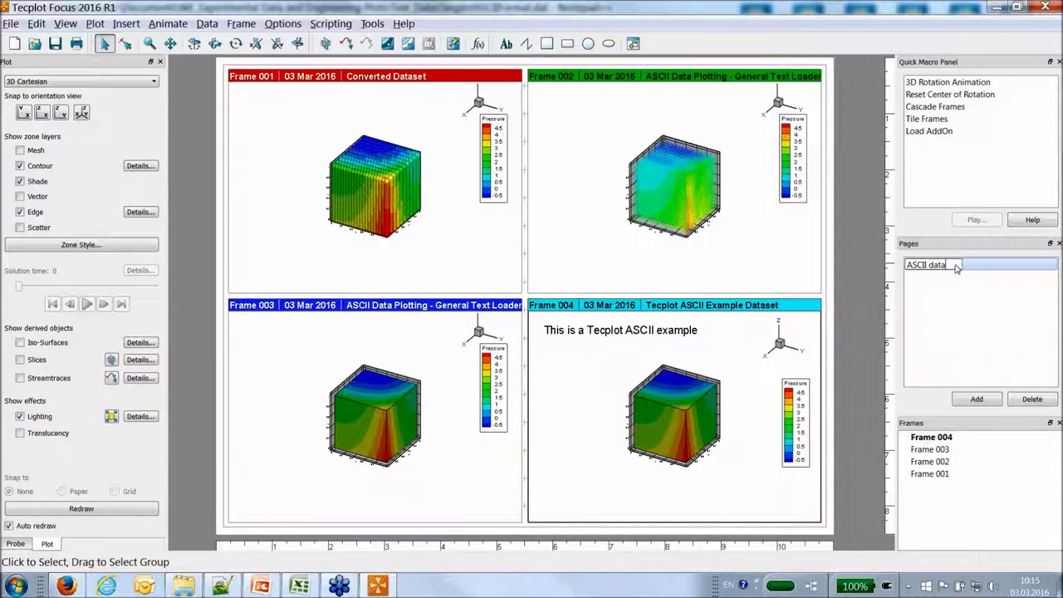
{"action": "type", "text": " Loaders"}
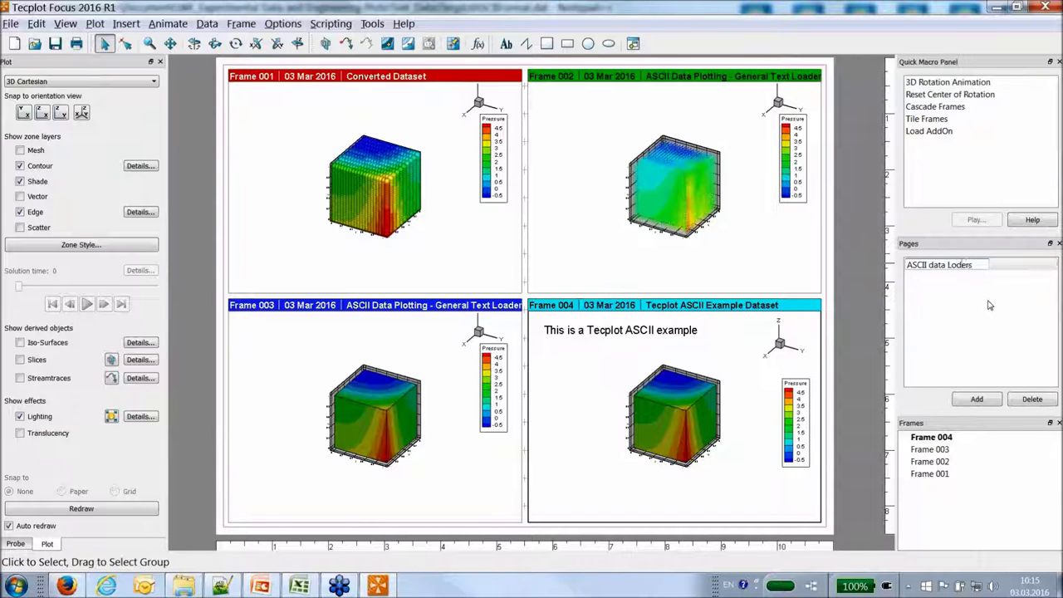
{"action": "type", "text": "a"}
{"action": "key", "text": "Return"}
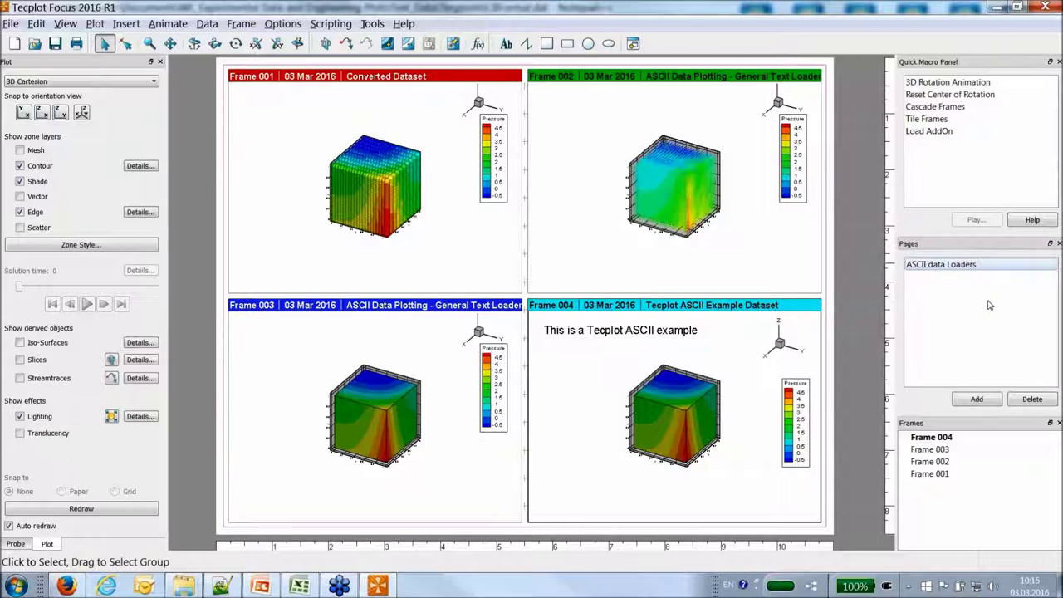
Add a second page and switch between it and the ASCII data Loaders page, ending on the new page.
{"action": "left_click", "coordinate": [978, 399]}
{"action": "left_click", "coordinate": [957, 265]}
{"action": "left_click", "coordinate": [954, 278]}
{"action": "left_click", "coordinate": [949, 264]}
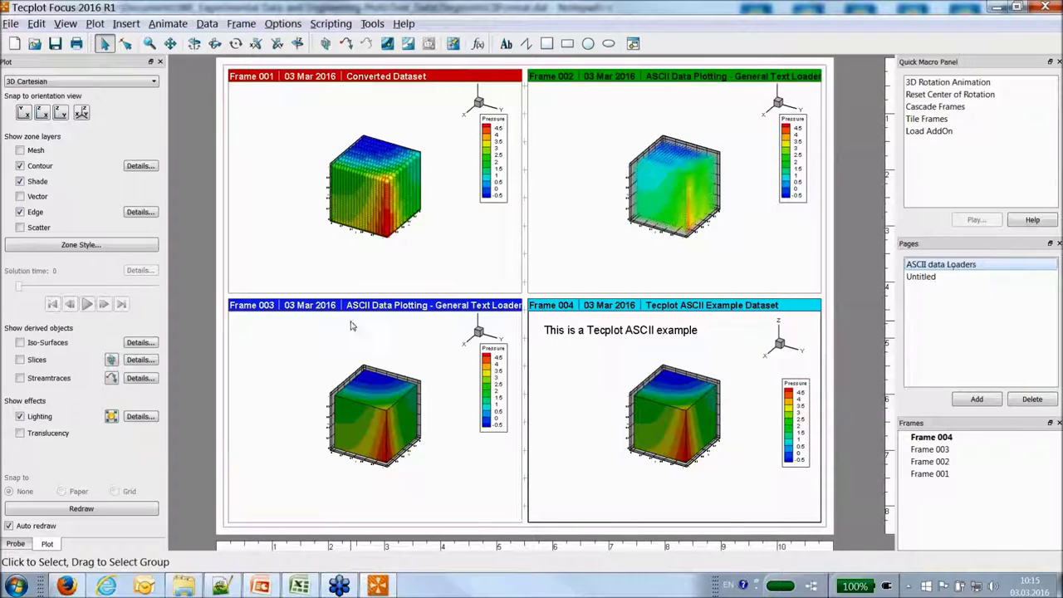
{"action": "left_click", "coordinate": [922, 279]}
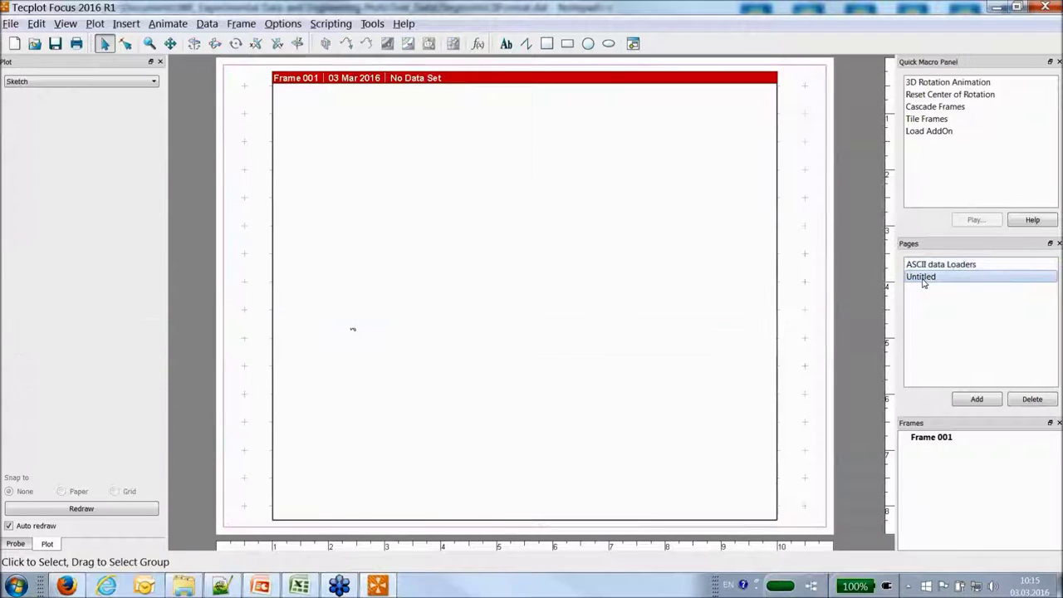
Rename the Untitled page as ASCII Transient Tecplot ASCII.
{"action": "left_click", "coordinate": [922, 279]}
{"action": "type", "text": "AS"}
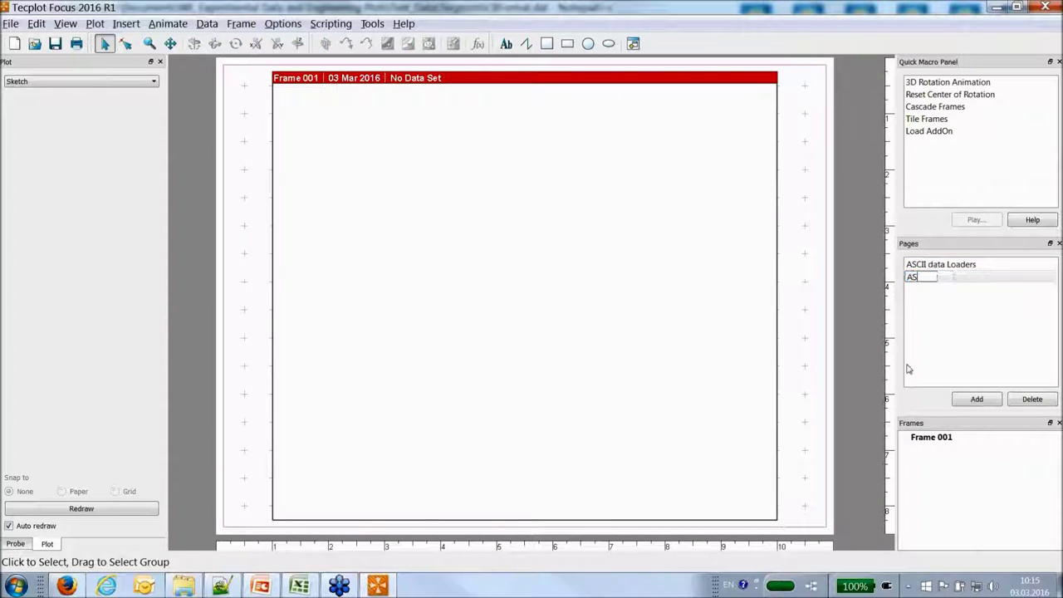
{"action": "type", "text": "CII Transi"}
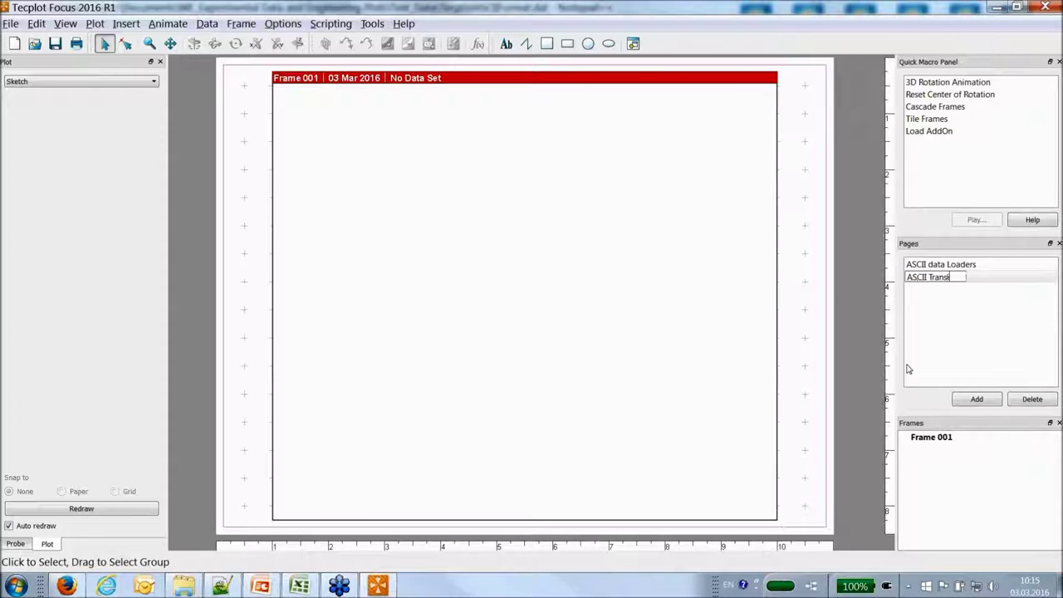
{"action": "type", "text": "ent Tecplot"}
{"action": "type", "text": " ASCII"}
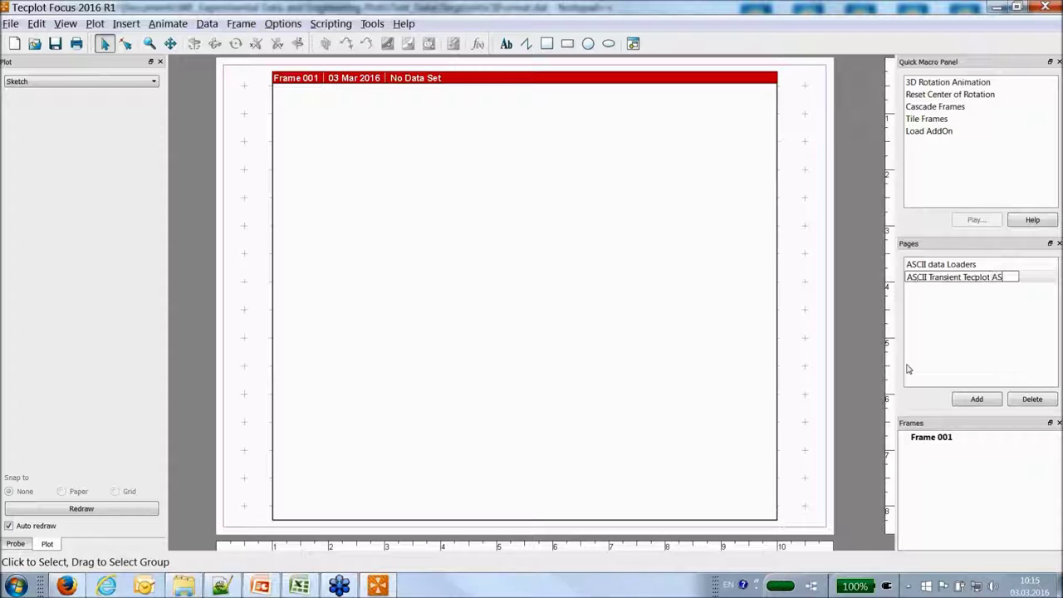
{"action": "key", "text": "Return"}
{"action": "left_click", "coordinate": [911, 277]}
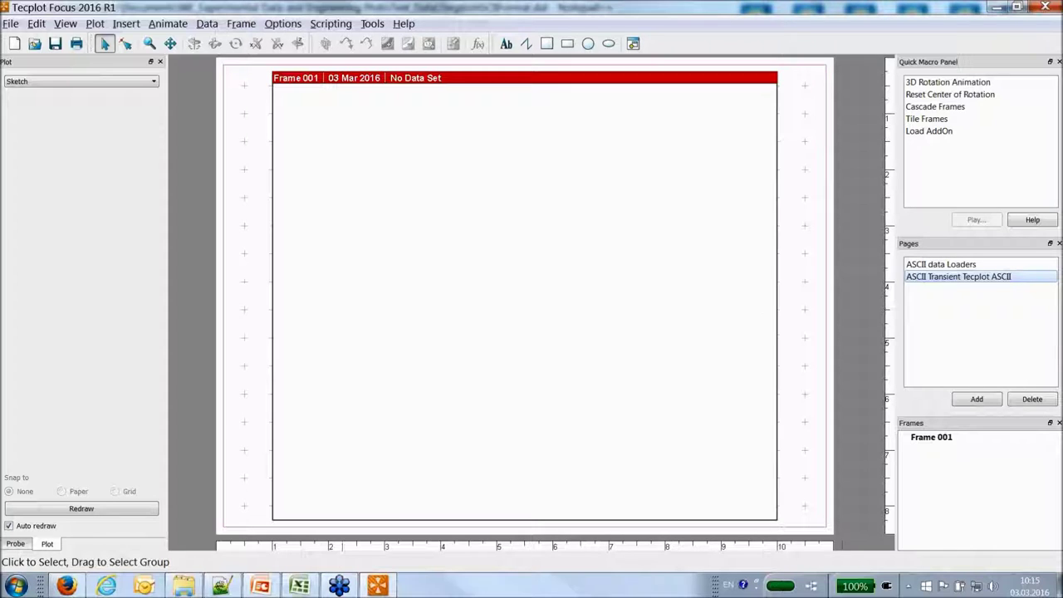
Switch to Notepad++ and compare the headers of TecplotASCIIFormat.dat and TecplotASCIIFormatTransient.dat, ending on the transient file.
{"action": "left_click", "coordinate": [219, 588]}
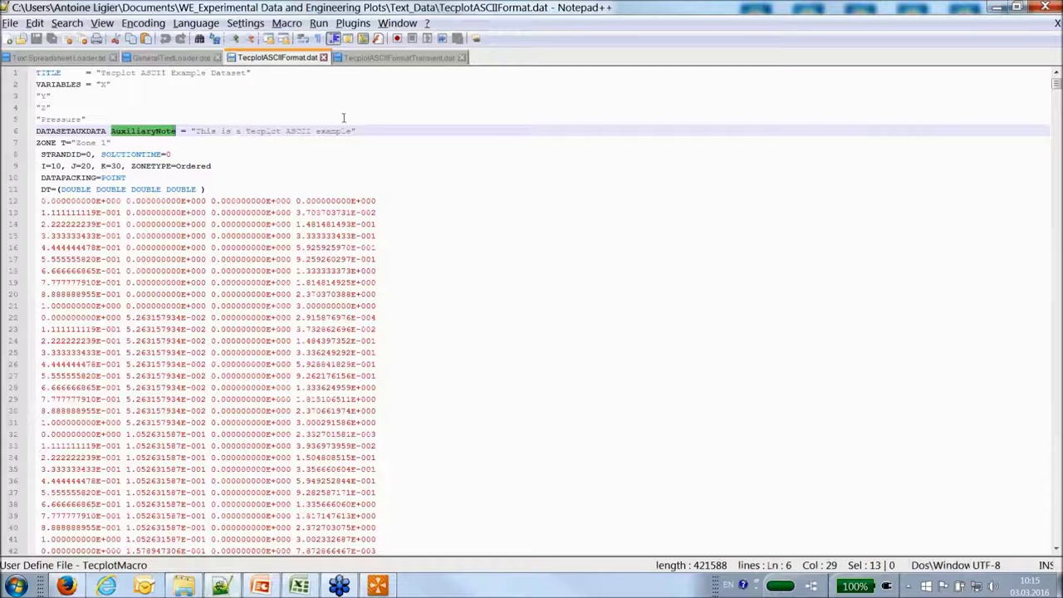
{"action": "left_click", "coordinate": [369, 60]}
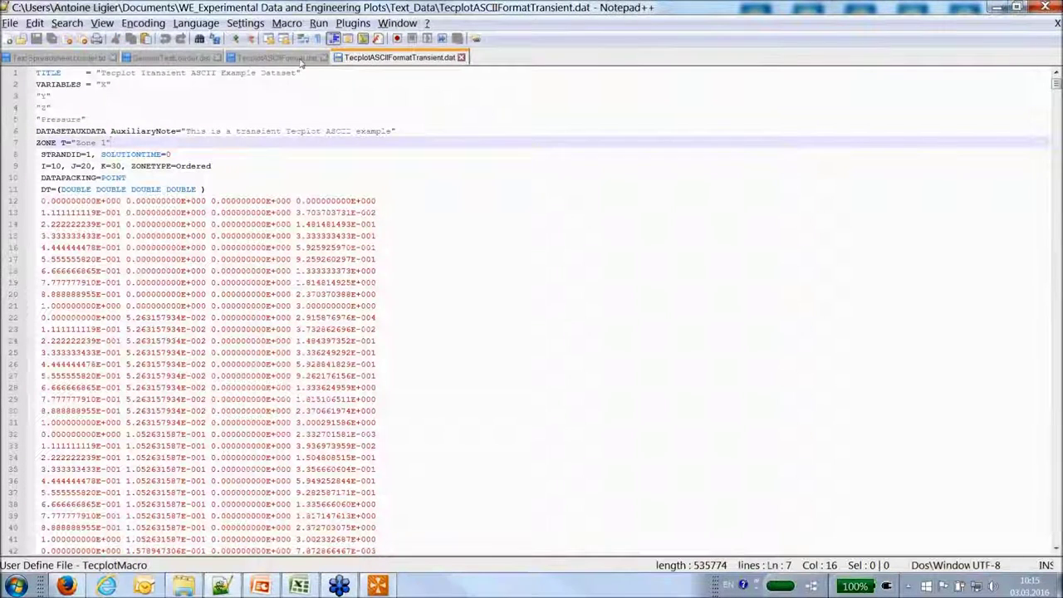
{"action": "left_click", "coordinate": [278, 58]}
{"action": "left_click", "coordinate": [384, 57]}
{"action": "left_click", "coordinate": [147, 73]}
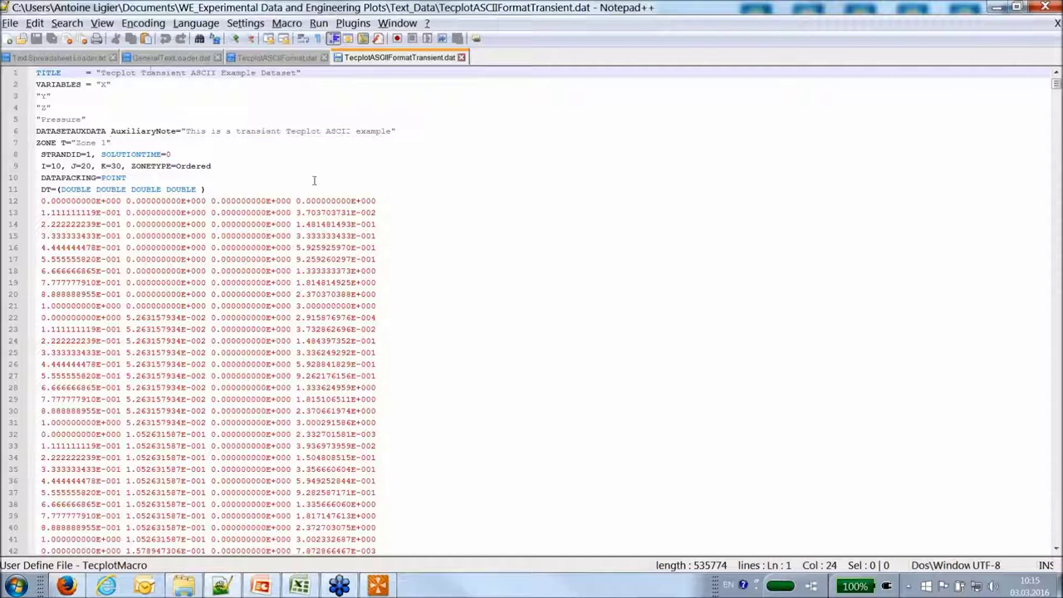
Compare the STRANDID values of the steady and transient files, and examine the transient file's first SOLUTIONTIME.
{"action": "double_click", "coordinate": [88, 154]}
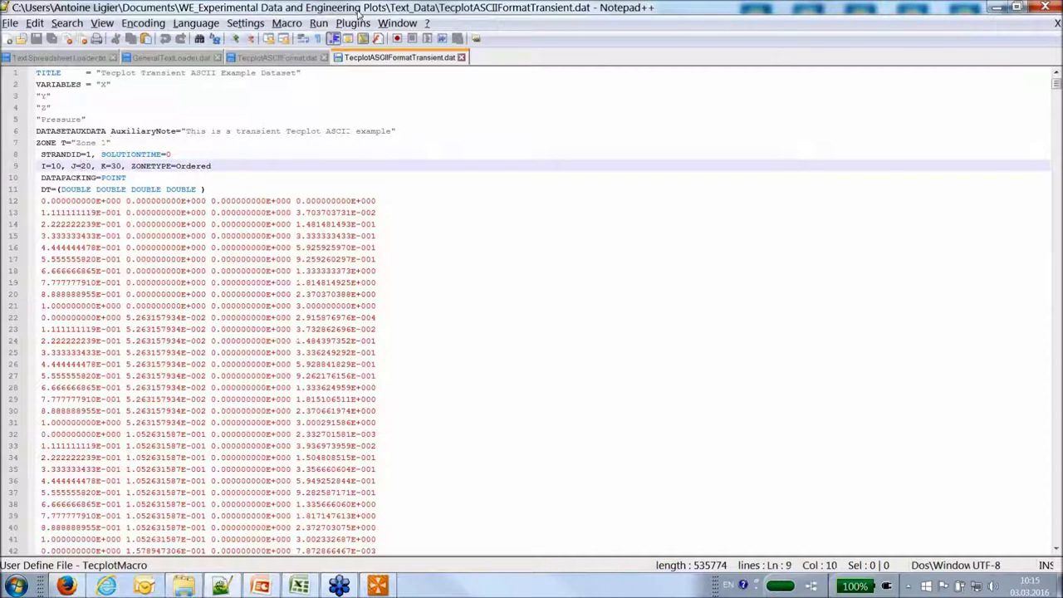
{"action": "left_click", "coordinate": [281, 60]}
{"action": "double_click", "coordinate": [89, 155]}
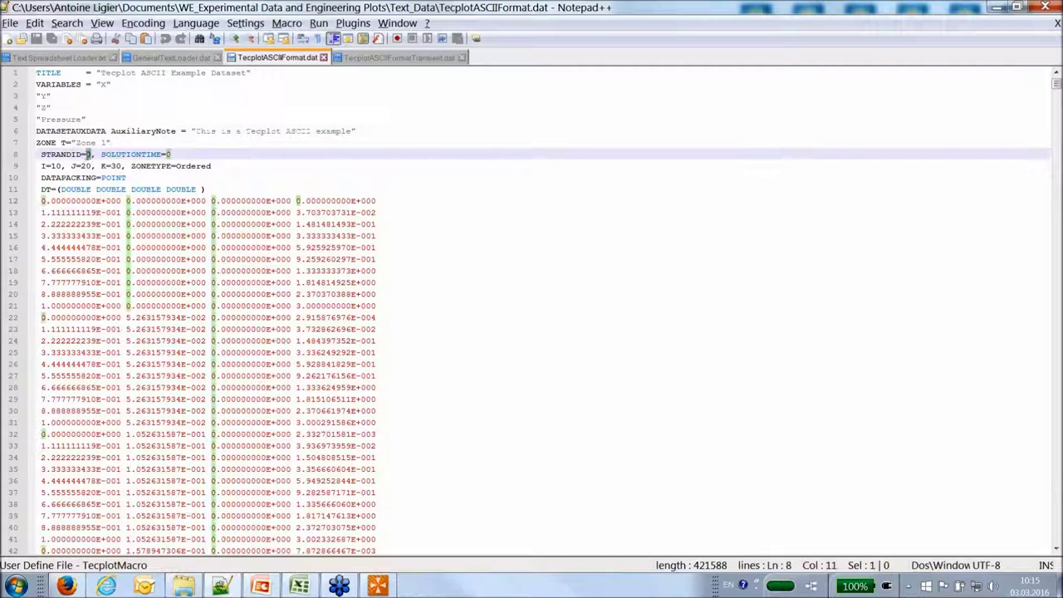
{"action": "left_click", "coordinate": [400, 58]}
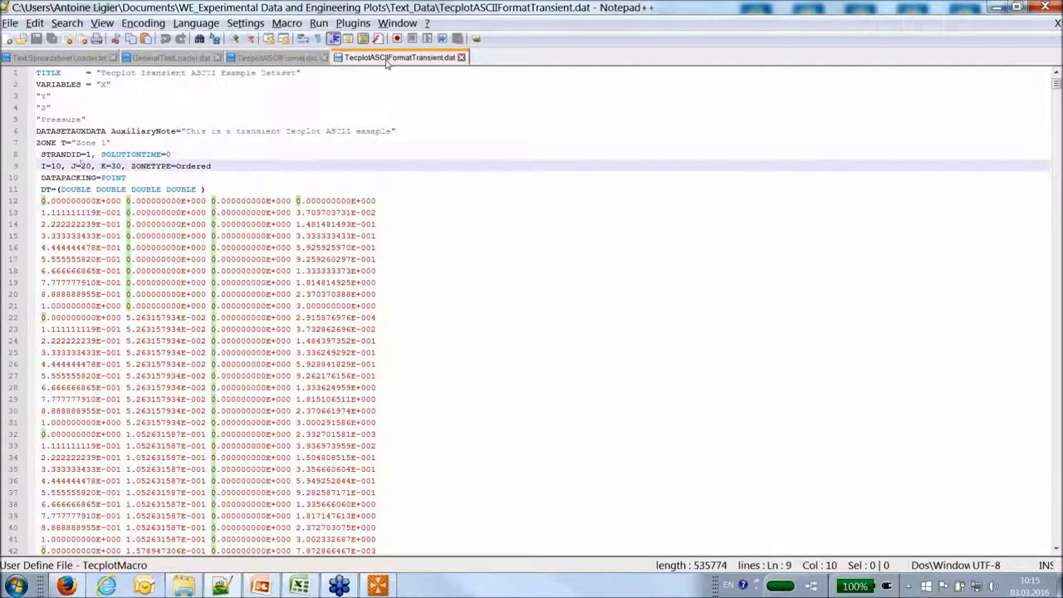
{"action": "double_click", "coordinate": [88, 154]}
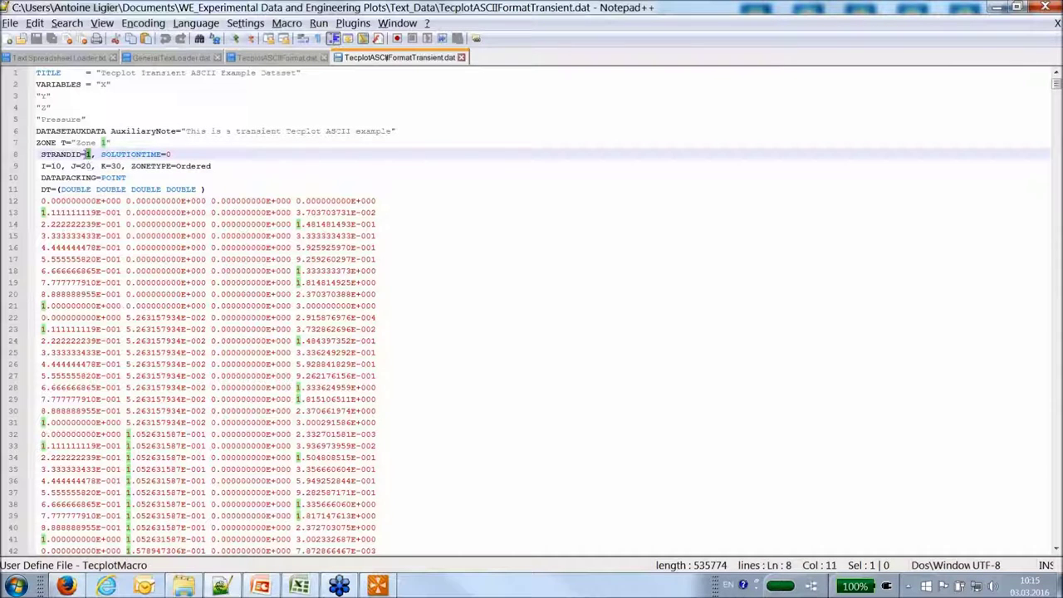
{"action": "double_click", "coordinate": [168, 155]}
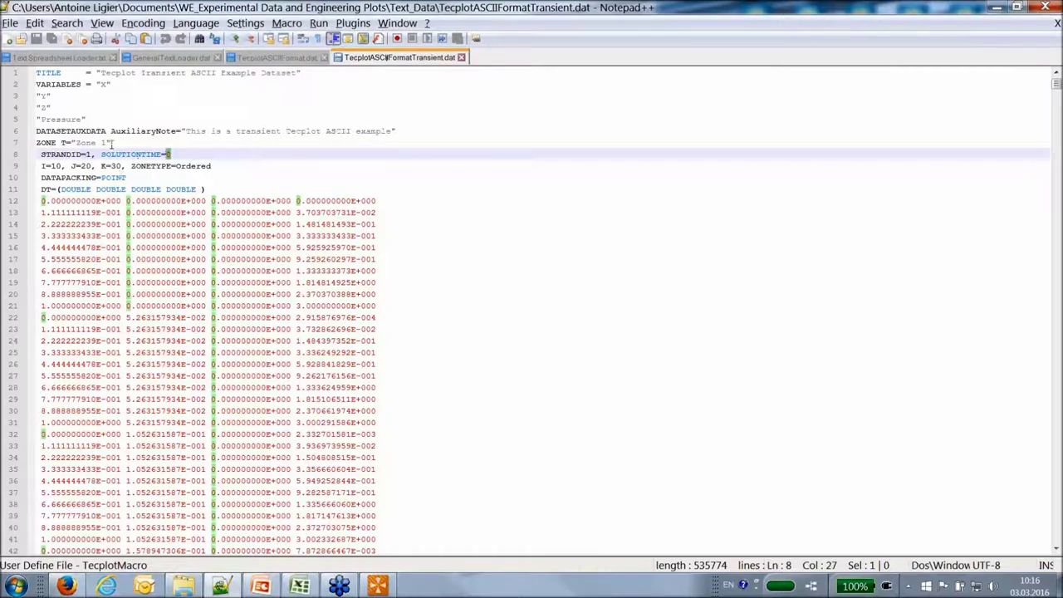
Find the second zone header in the transient file and examine its zone title, STRANDID and SOLUTIONTIME.
{"action": "left_click_drag", "start_coordinate": [1057, 83], "coordinate": [1054, 314]}
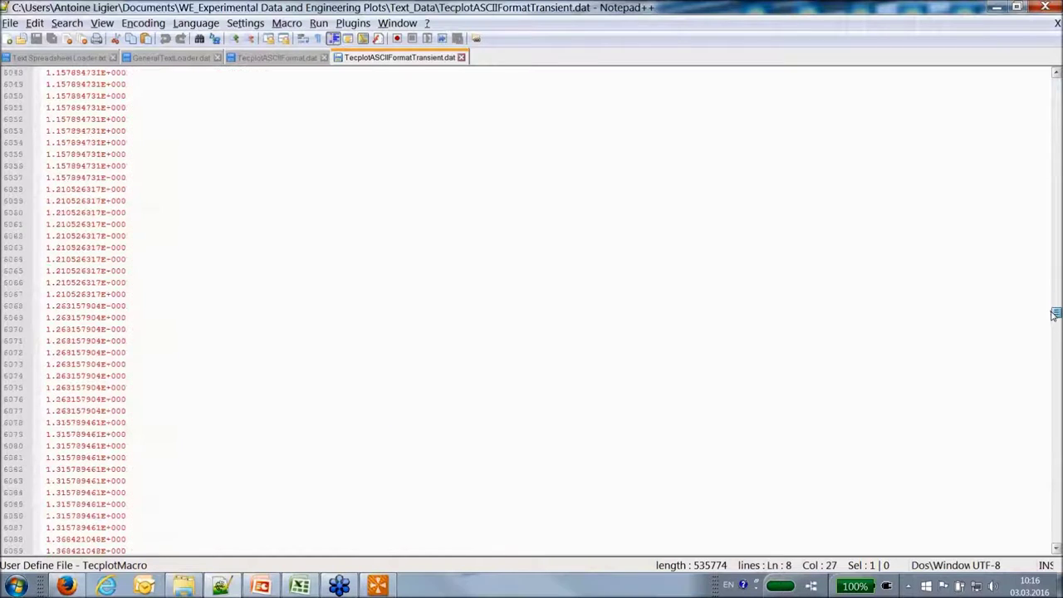
{"action": "scroll", "coordinate": [373, 273], "scroll_direction": "up", "scroll_amount": 17}
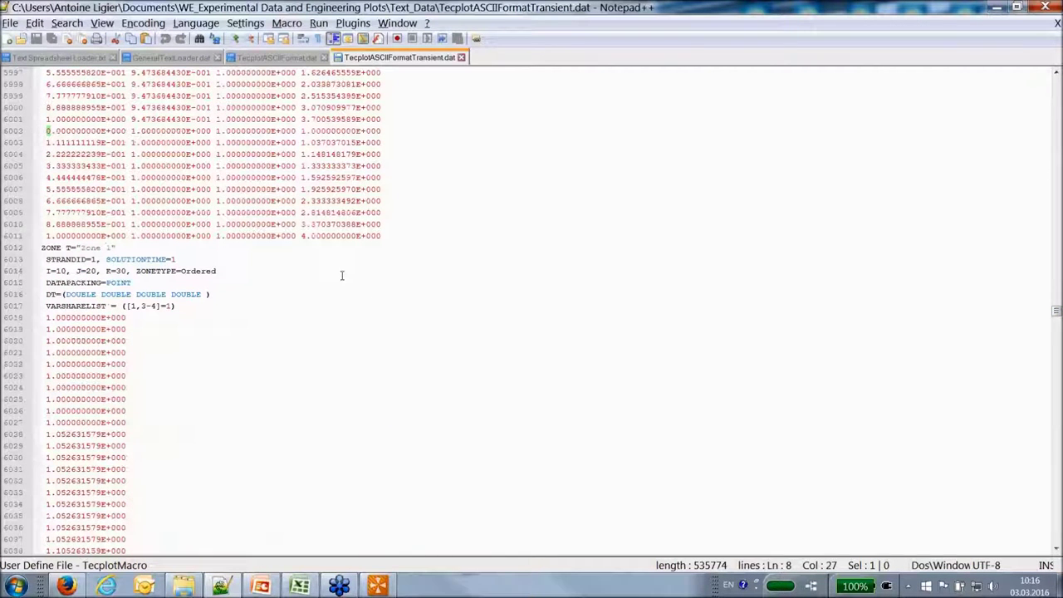
{"action": "left_click_drag", "start_coordinate": [83, 259], "coordinate": [81, 248]}
{"action": "left_click", "coordinate": [71, 248]}
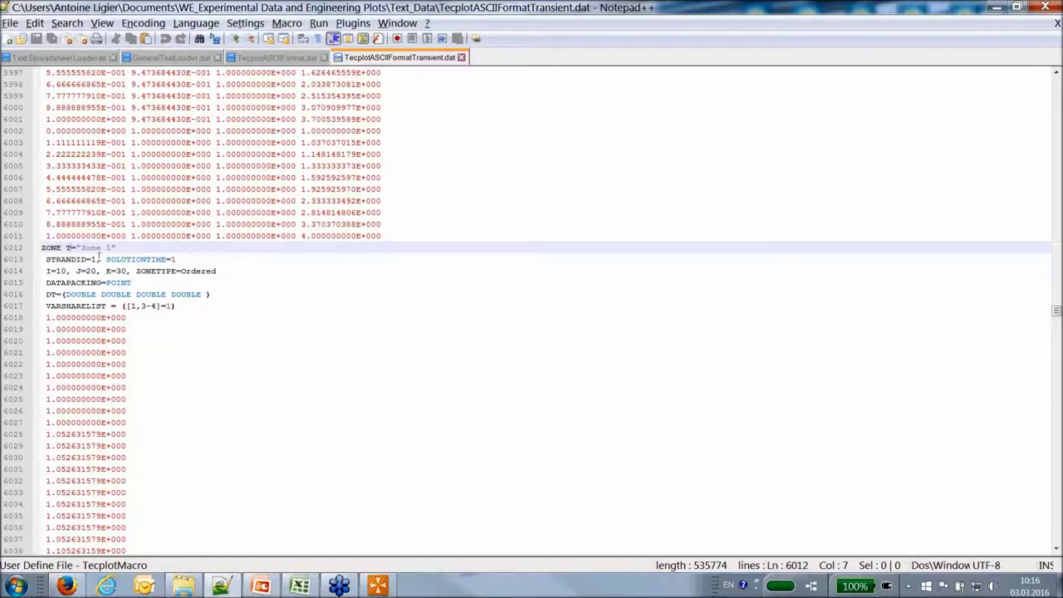
{"action": "double_click", "coordinate": [93, 259]}
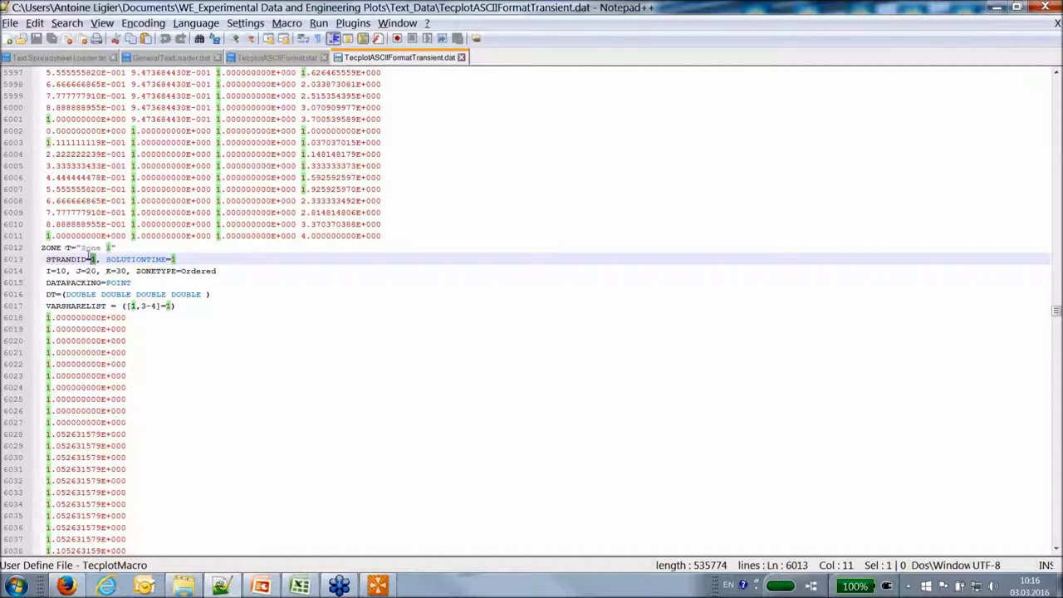
{"action": "double_click", "coordinate": [173, 260]}
{"action": "left_click", "coordinate": [220, 325]}
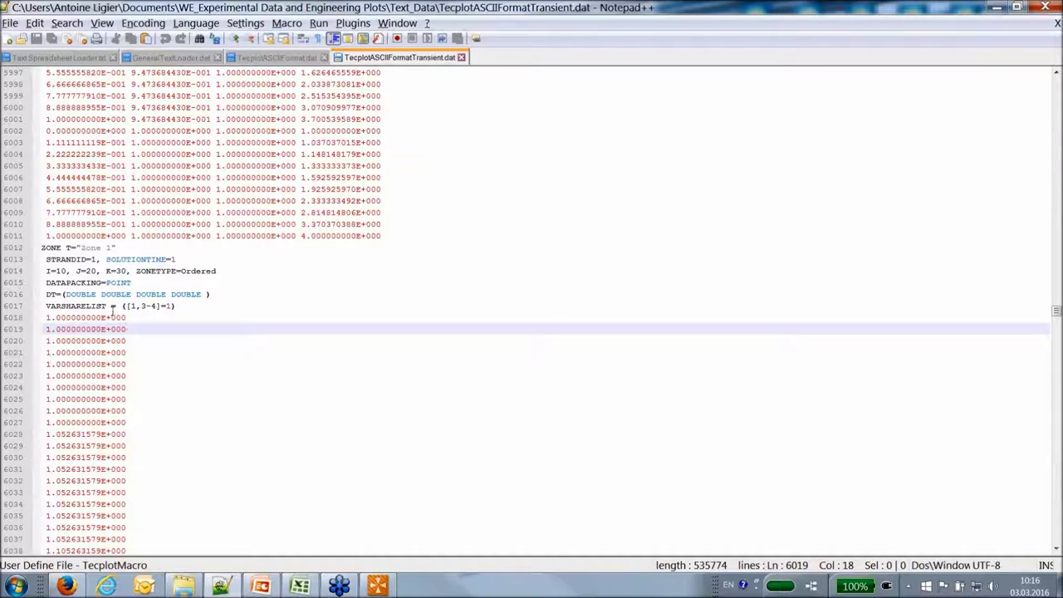
Examine the shared variable numbers and source zone in the second zone's VARSHARELIST line.
{"action": "double_click", "coordinate": [134, 306]}
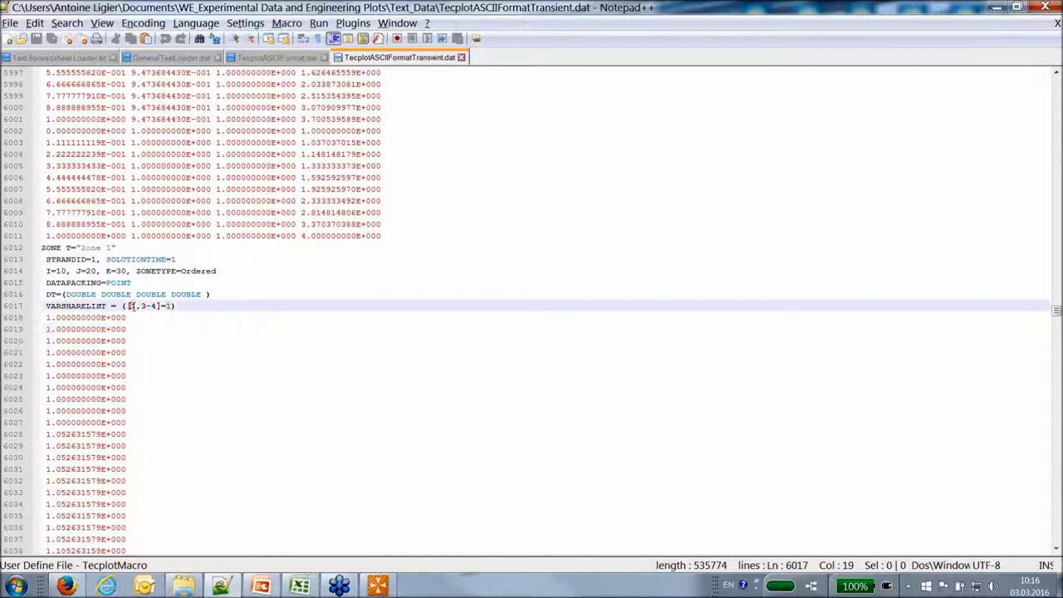
{"action": "double_click", "coordinate": [143, 305]}
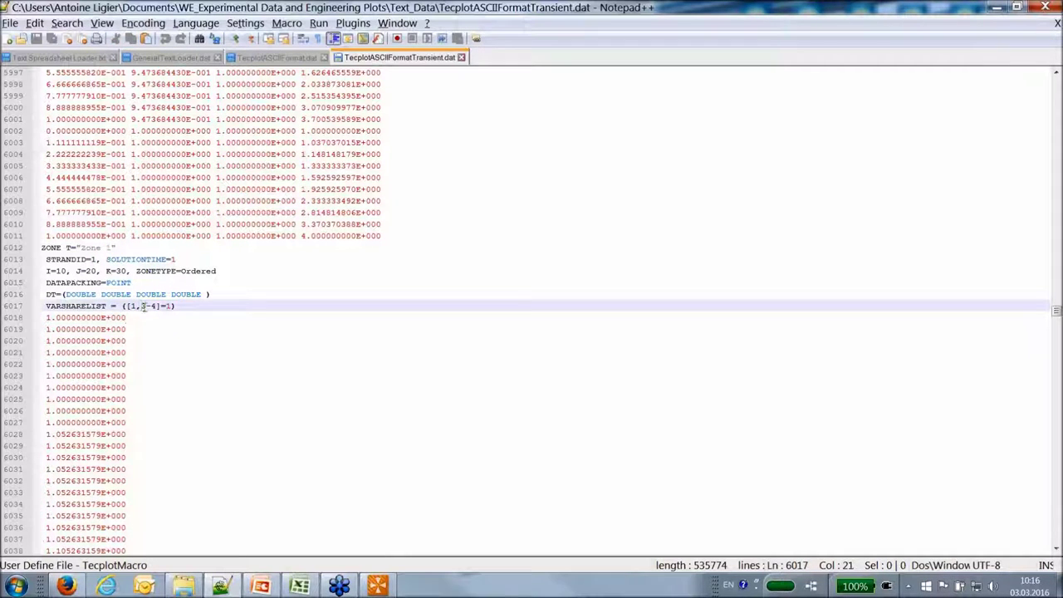
{"action": "double_click", "coordinate": [154, 306]}
{"action": "left_click", "coordinate": [156, 313]}
{"action": "left_click_drag", "start_coordinate": [129, 306], "coordinate": [168, 307]}
{"action": "left_click", "coordinate": [168, 305]}
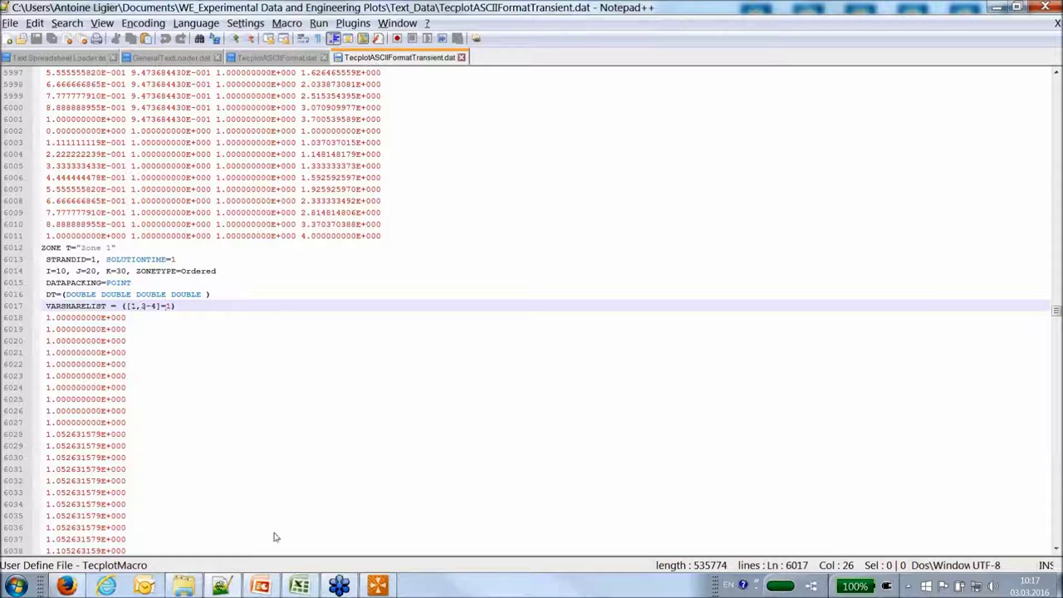
Switch to Tecplot Focus and load TecplotASCIIFormatTransient.dat into the new page's frame.
{"action": "left_click", "coordinate": [366, 587]}
{"action": "left_click", "coordinate": [34, 43]}
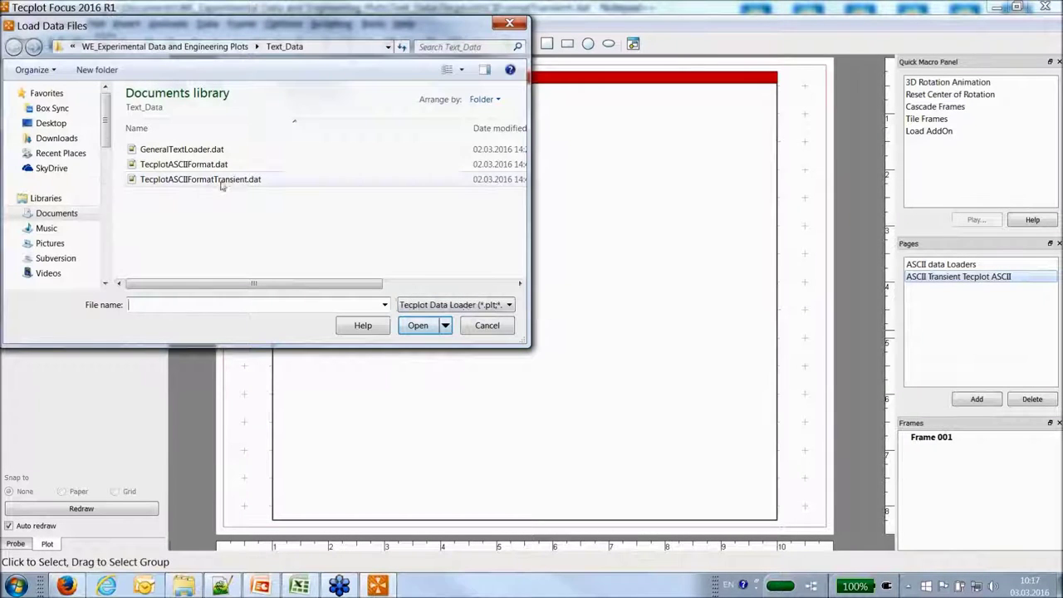
{"action": "left_click", "coordinate": [172, 182]}
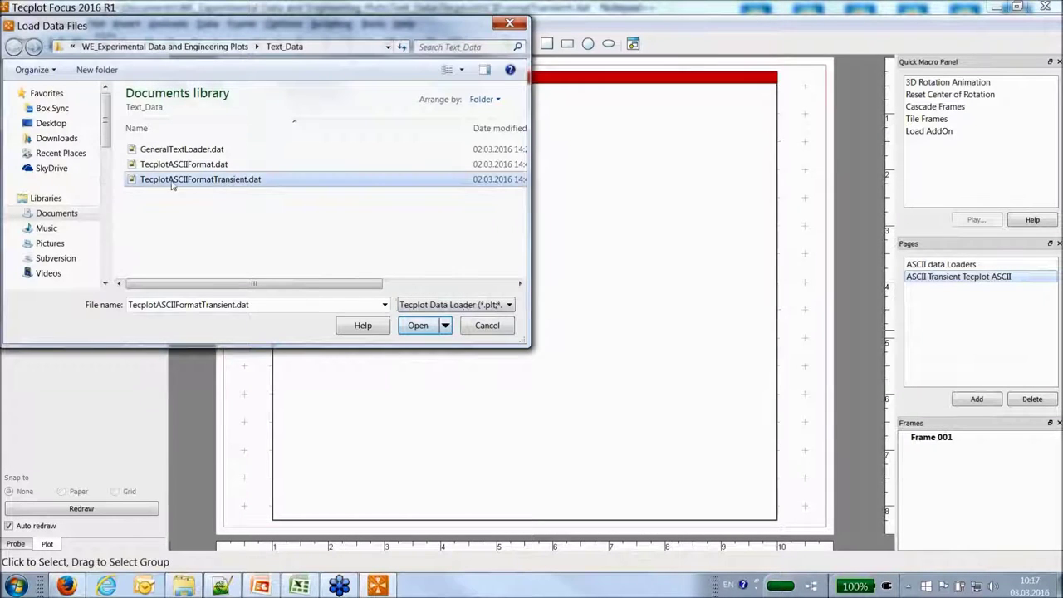
{"action": "left_click", "coordinate": [420, 326]}
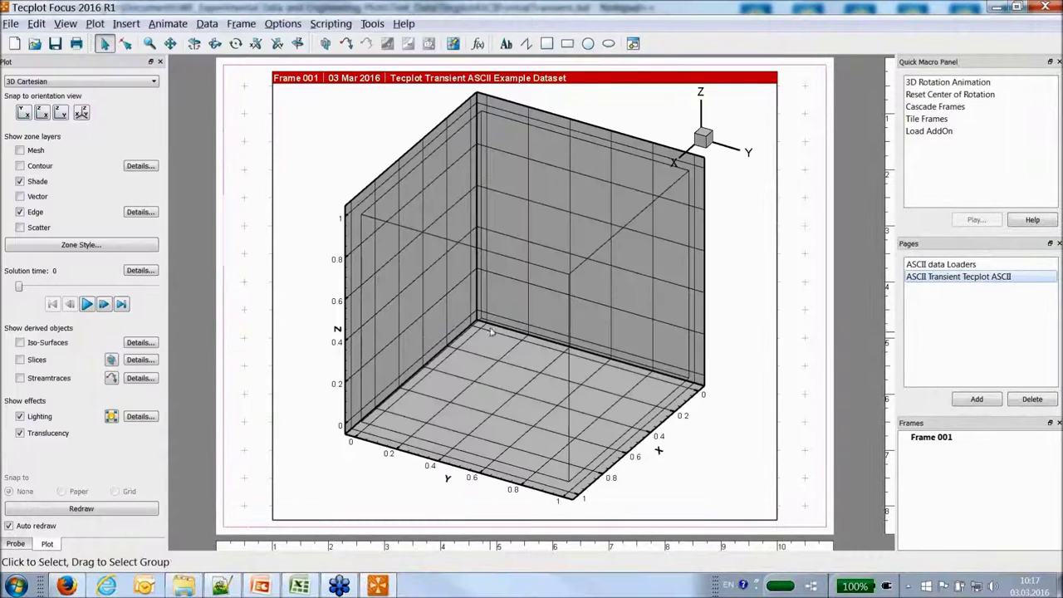
Show the Contour zone layer on the cube and turn off Translucency.
{"action": "left_click", "coordinate": [20, 167]}
{"action": "left_click", "coordinate": [584, 333]}
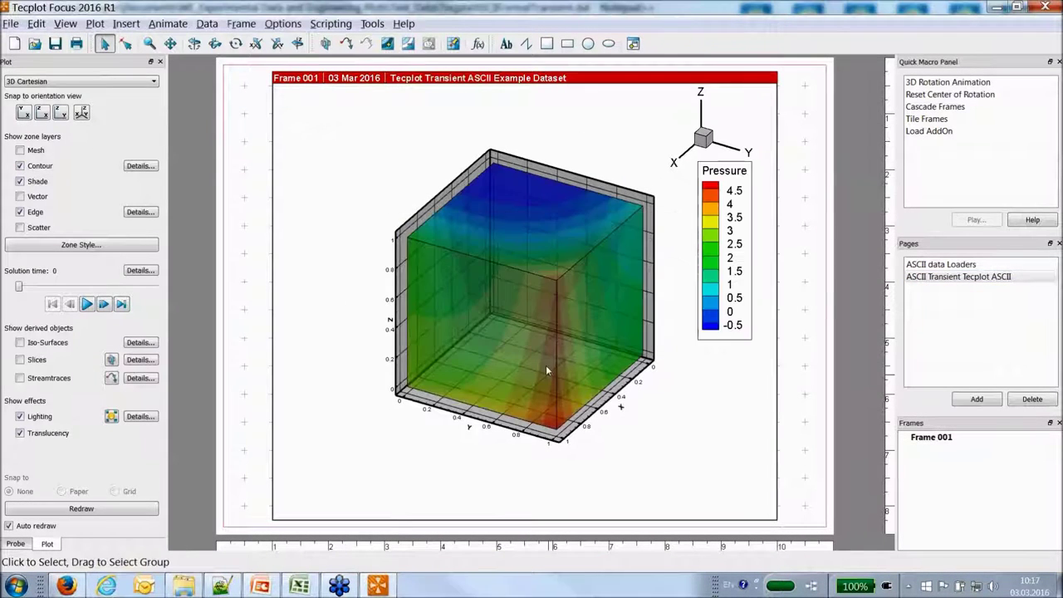
{"action": "left_click", "coordinate": [19, 433]}
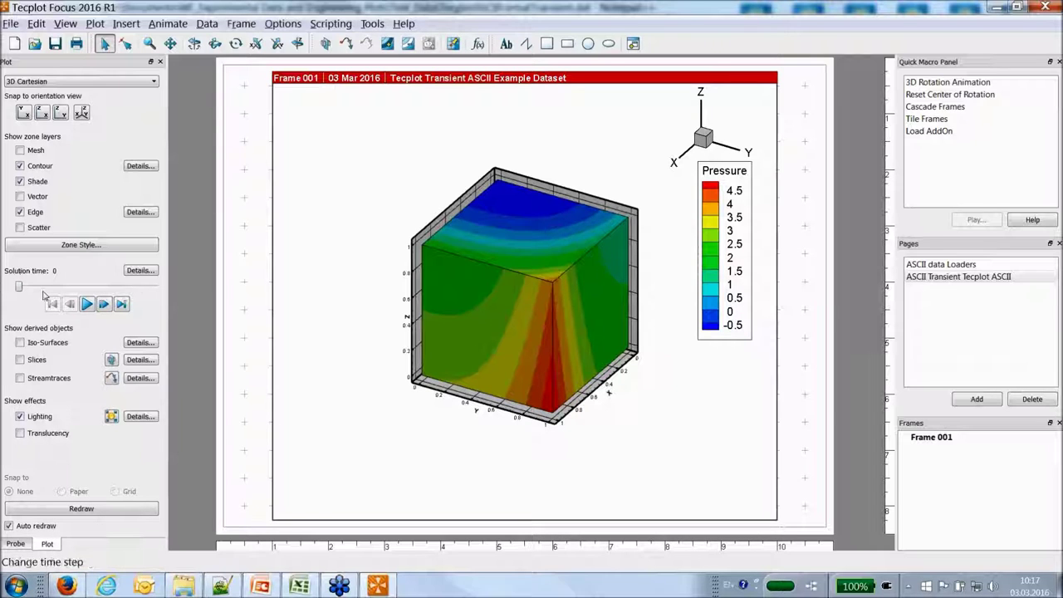
Preview the cube's movement over solution time and rotate the 3D view to look at its other sides.
{"action": "mouse_move", "coordinate": [18, 286]}
{"action": "left_mouse_down"}
{"action": "mouse_move", "coordinate": [156, 288]}
{"action": "mouse_move", "coordinate": [18, 287]}
{"action": "left_mouse_up"}
{"action": "middle_click_drag", "start_coordinate": [641, 377], "coordinate": [324, 341]}
{"action": "left_click", "coordinate": [110, 304]}
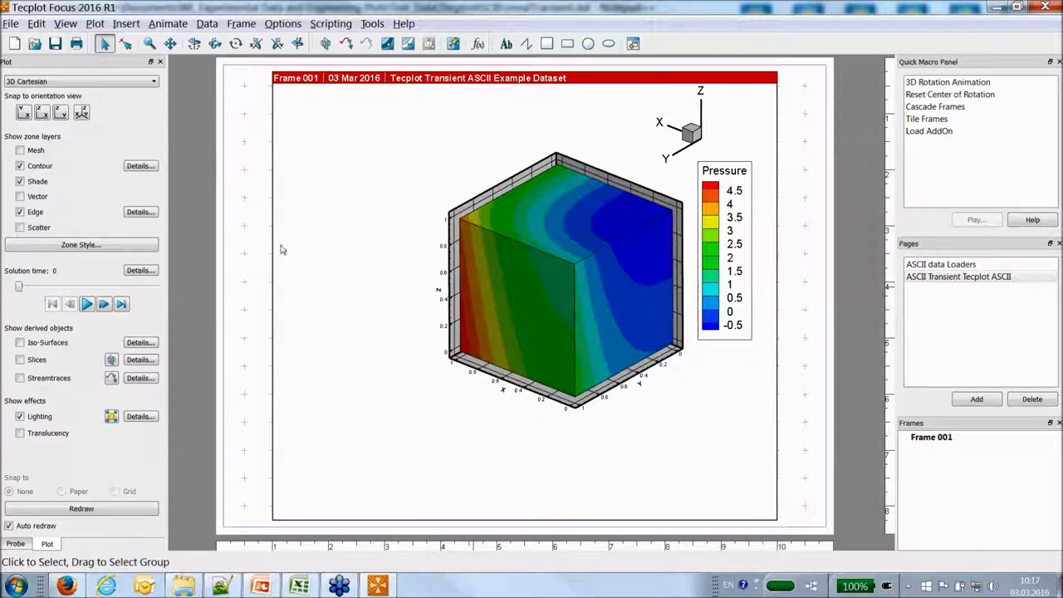
Open the Zone Style dialog and examine which zone is listed for solution time 0.
{"action": "left_click", "coordinate": [143, 247]}
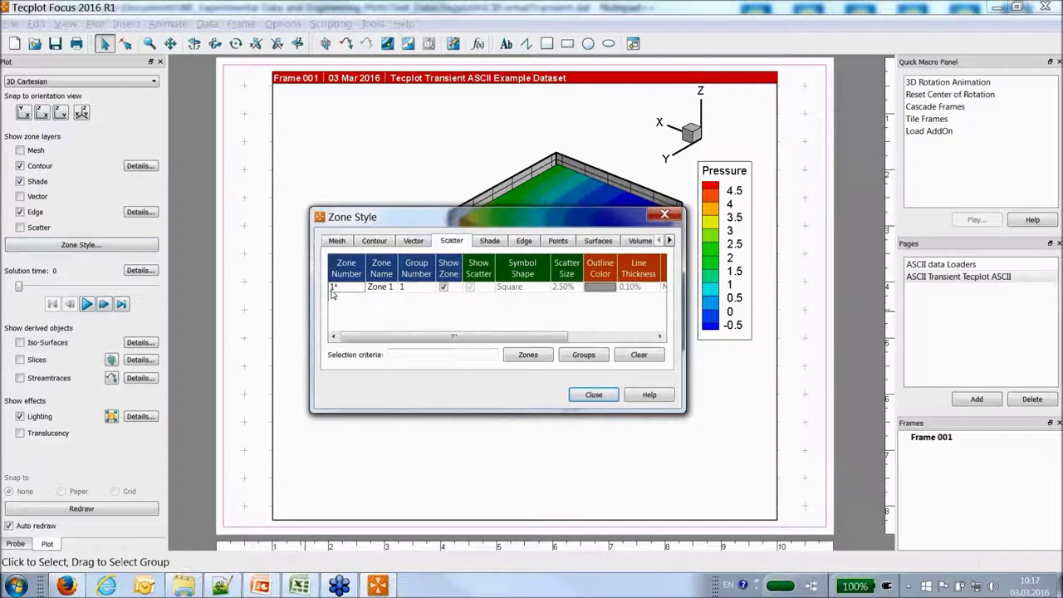
{"action": "left_click", "coordinate": [335, 289]}
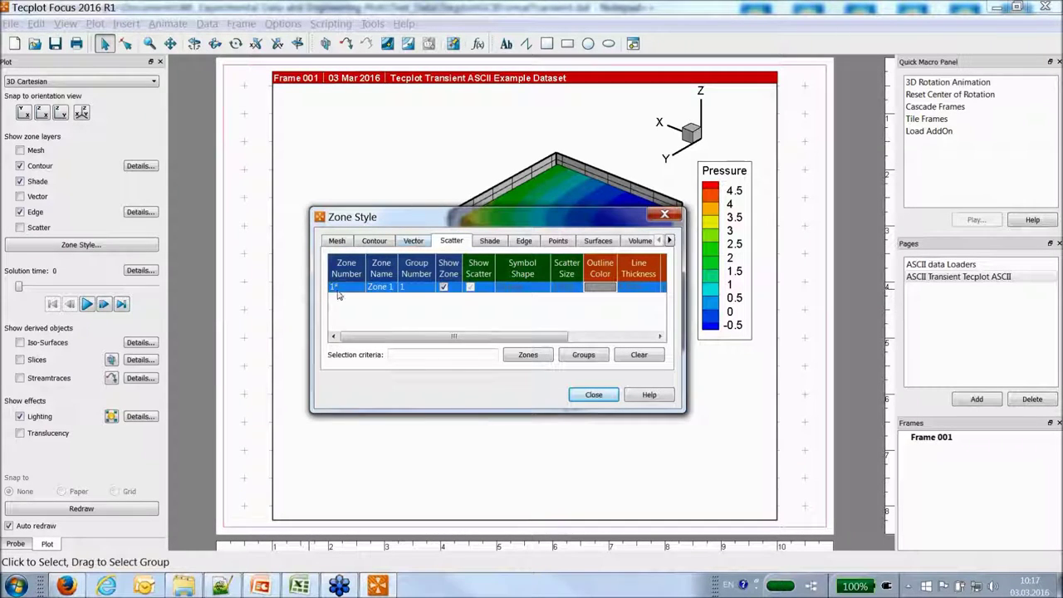
{"action": "left_click_drag", "start_coordinate": [493, 218], "coordinate": [494, 244]}
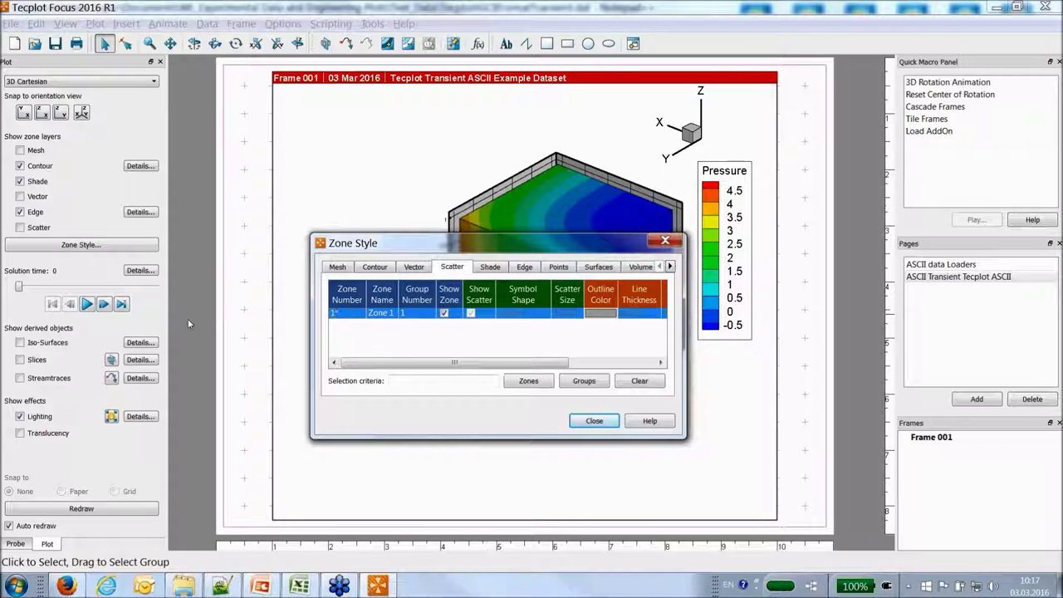
Advance the plot to solution time 1 and check the listed zone number before closing the Zone Style dialog.
{"action": "left_click", "coordinate": [103, 304]}
{"action": "left_click_drag", "start_coordinate": [475, 248], "coordinate": [738, 223]}
{"action": "left_click", "coordinate": [595, 288]}
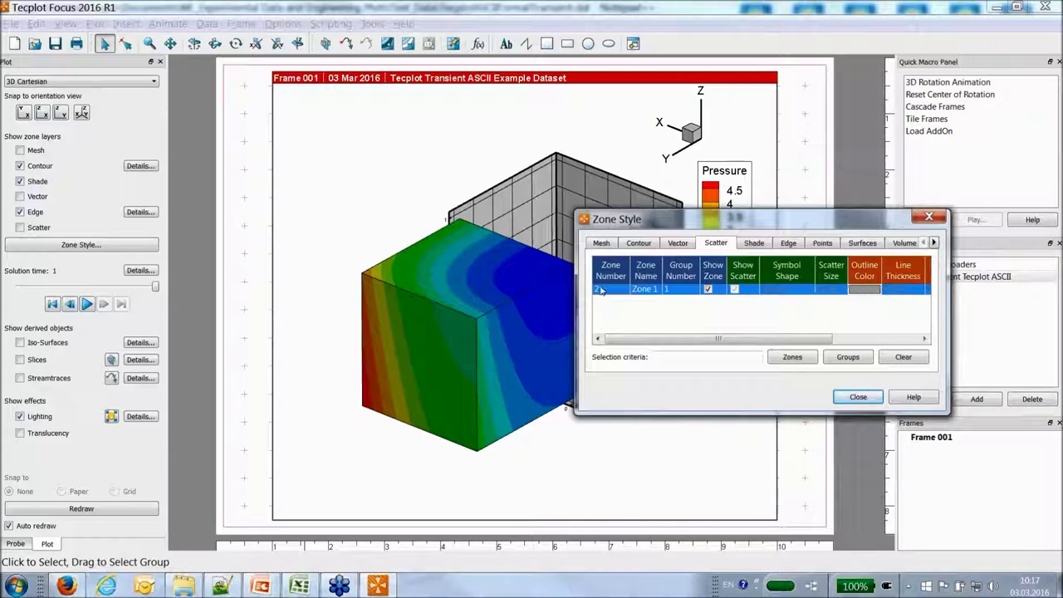
{"action": "left_click", "coordinate": [612, 308]}
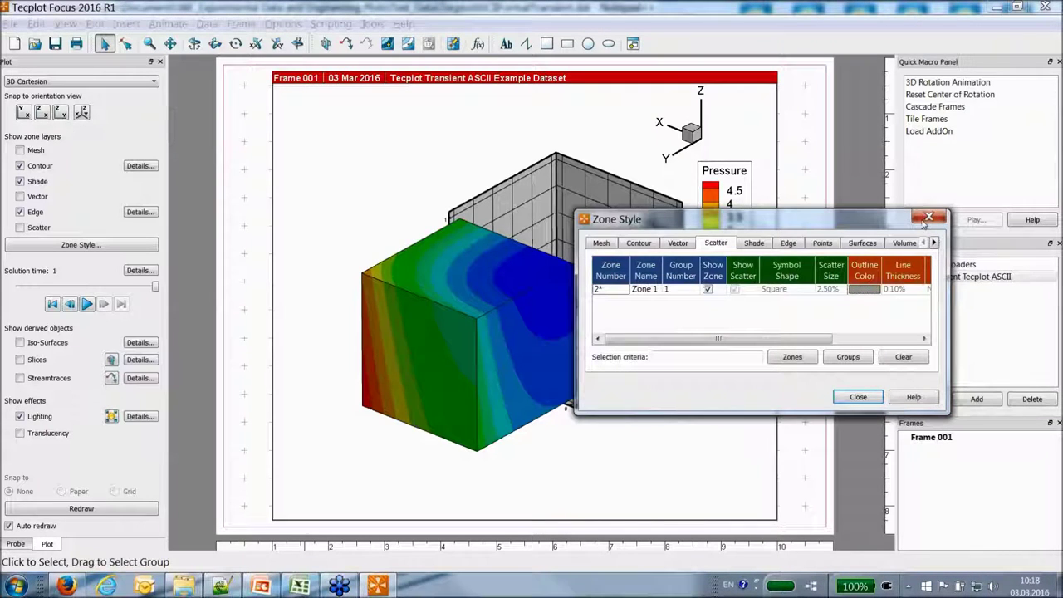
{"action": "left_click", "coordinate": [929, 218]}
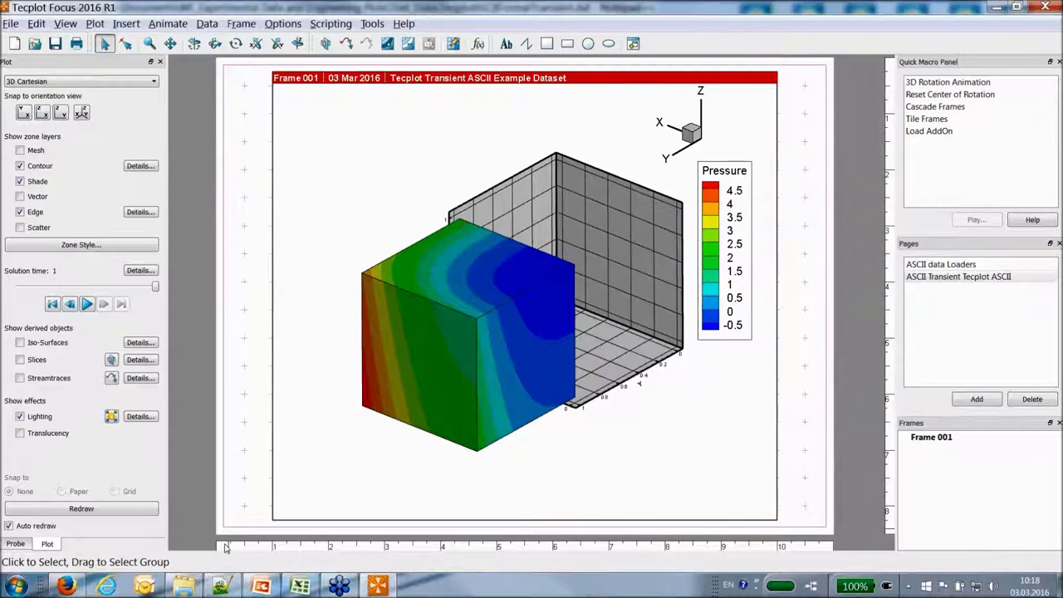
Switch to PowerPoint and run the slide show from the Tecplot ASCII data format slide to the Plotting Excel Tables slide.
{"action": "left_click", "coordinate": [261, 587]}
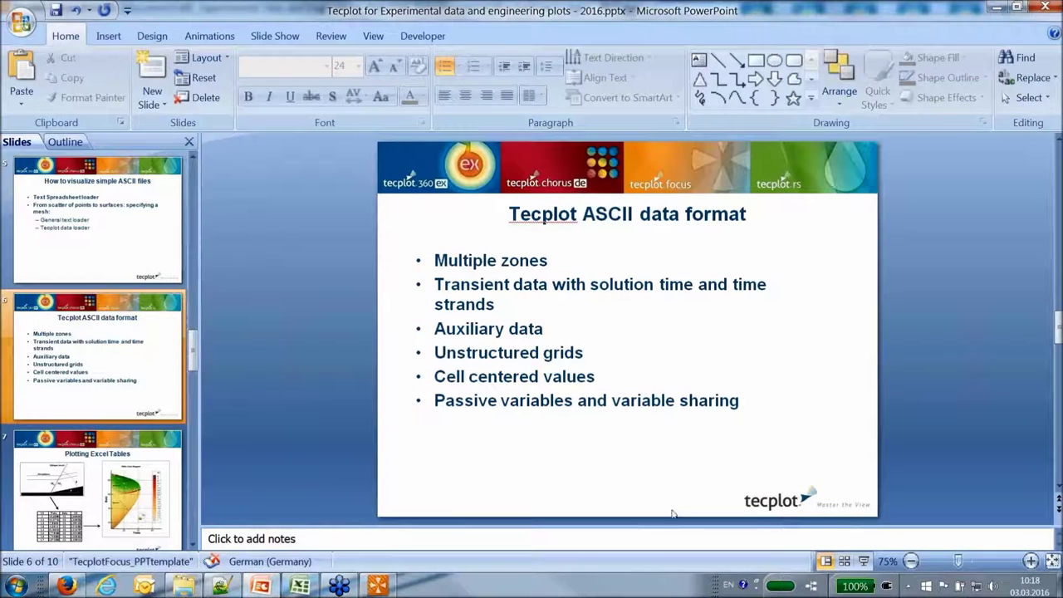
{"action": "left_click", "coordinate": [864, 562]}
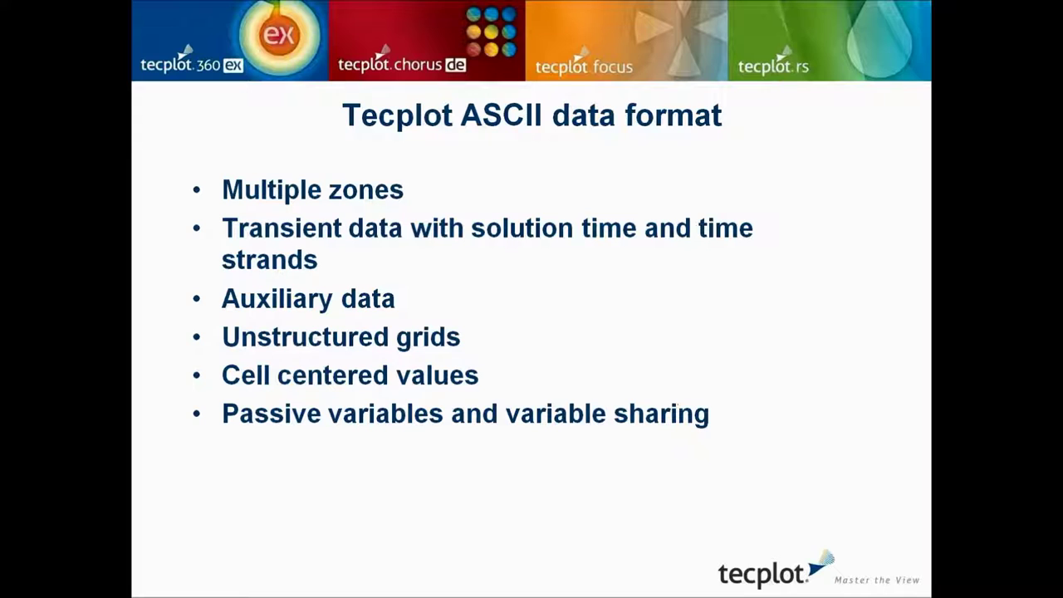
{"action": "key", "text": "Right"}
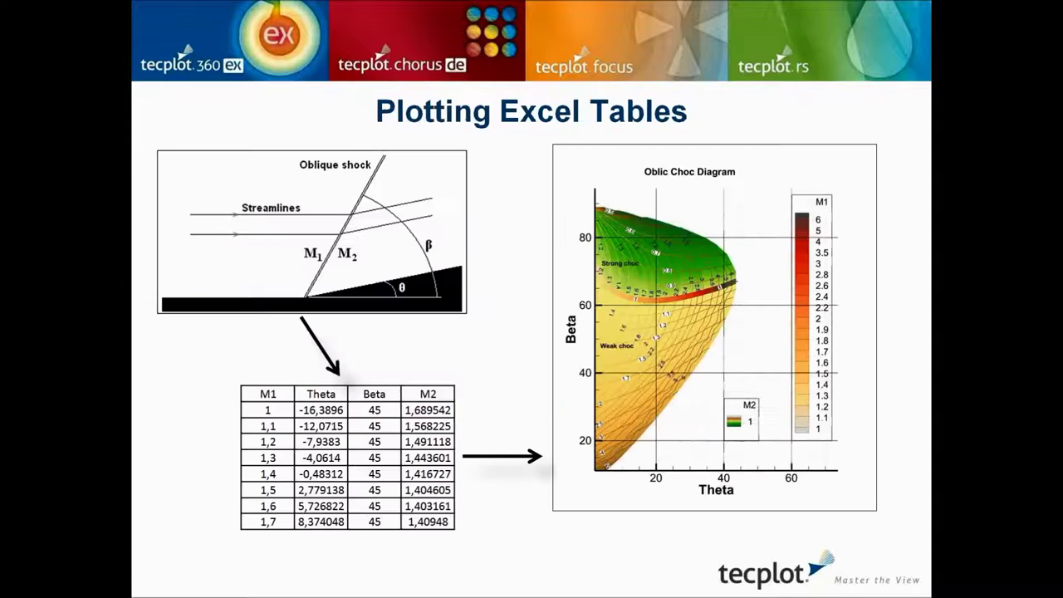
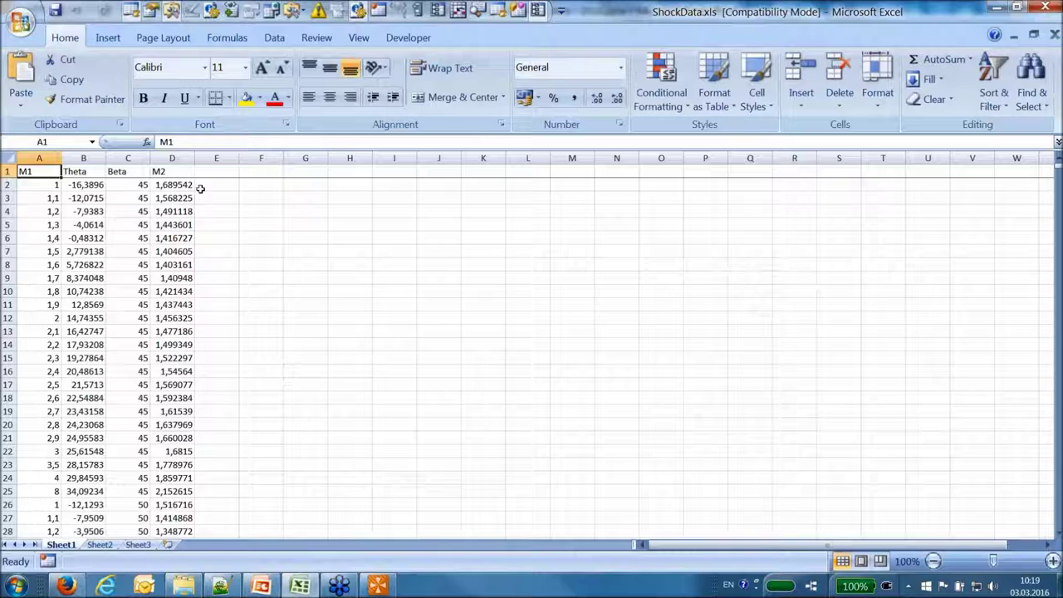
Examine the last rows of the shock data table, from row 1707 to row 1714.
{"action": "key", "text": "ctrl+Down"}
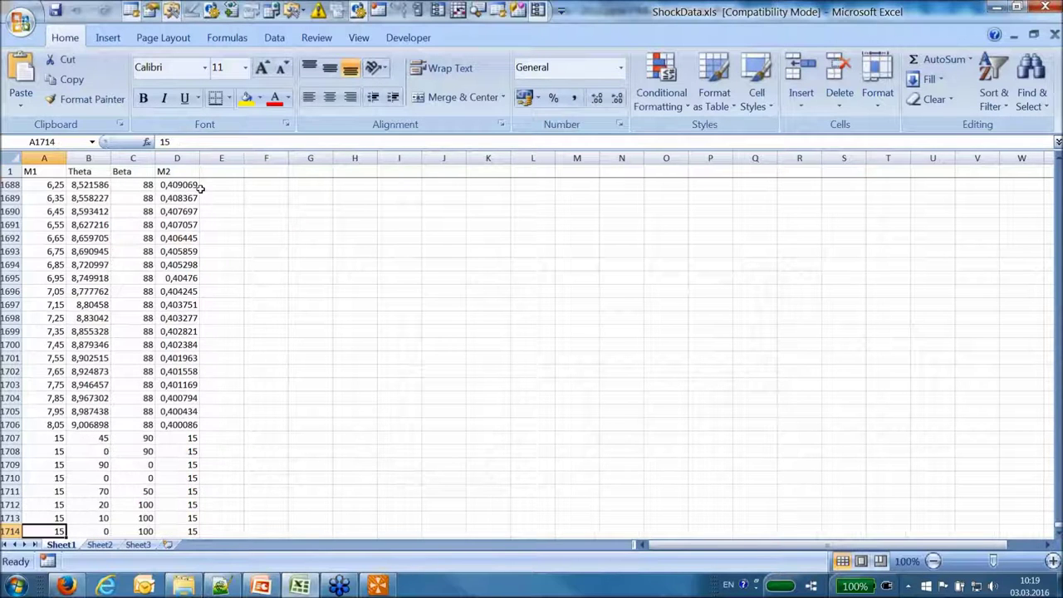
{"action": "left_click_drag", "start_coordinate": [46, 440], "coordinate": [173, 524]}
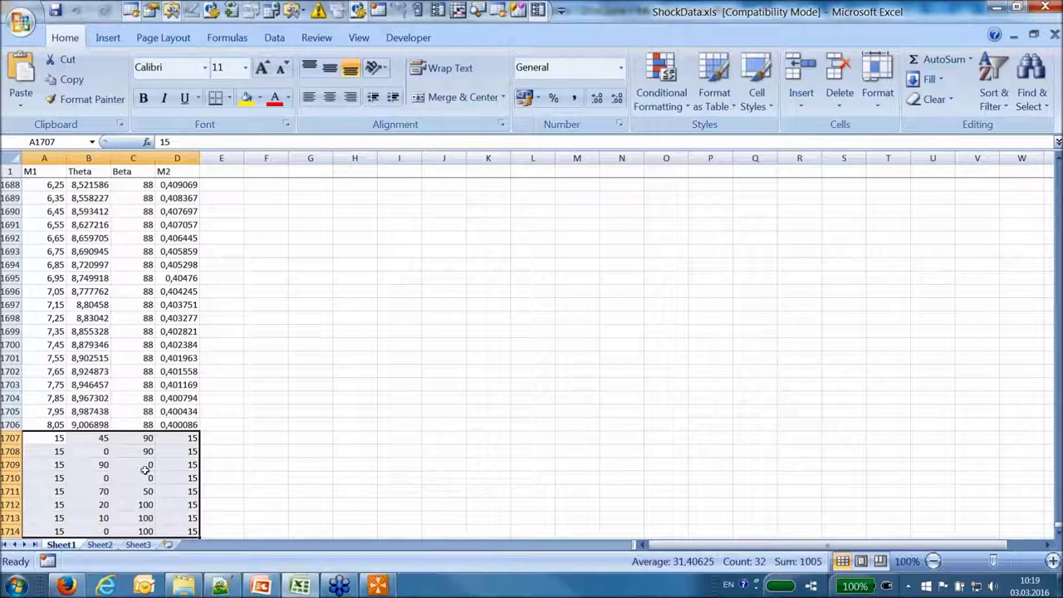
{"action": "left_click", "coordinate": [70, 450]}
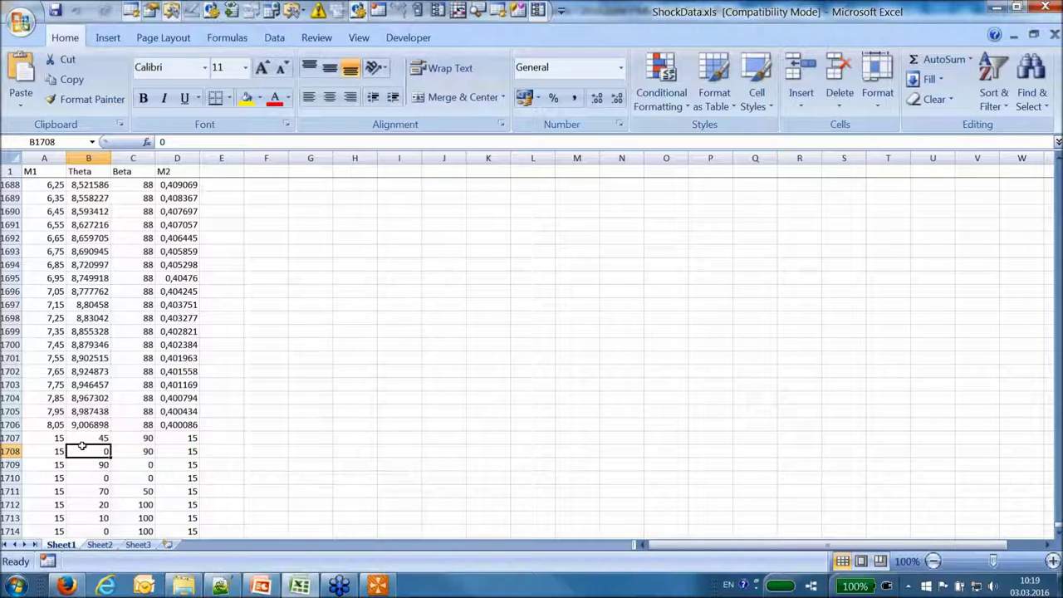
{"action": "left_click", "coordinate": [56, 436]}
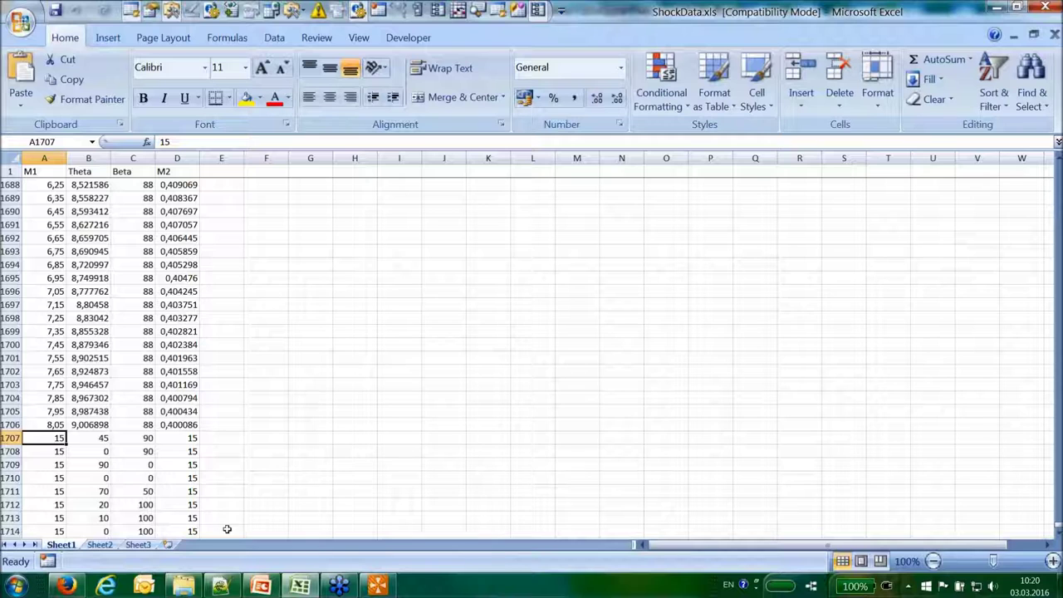
Switch to Tecplot Focus and add a new page named Shock Table.
{"action": "left_click", "coordinate": [378, 587]}
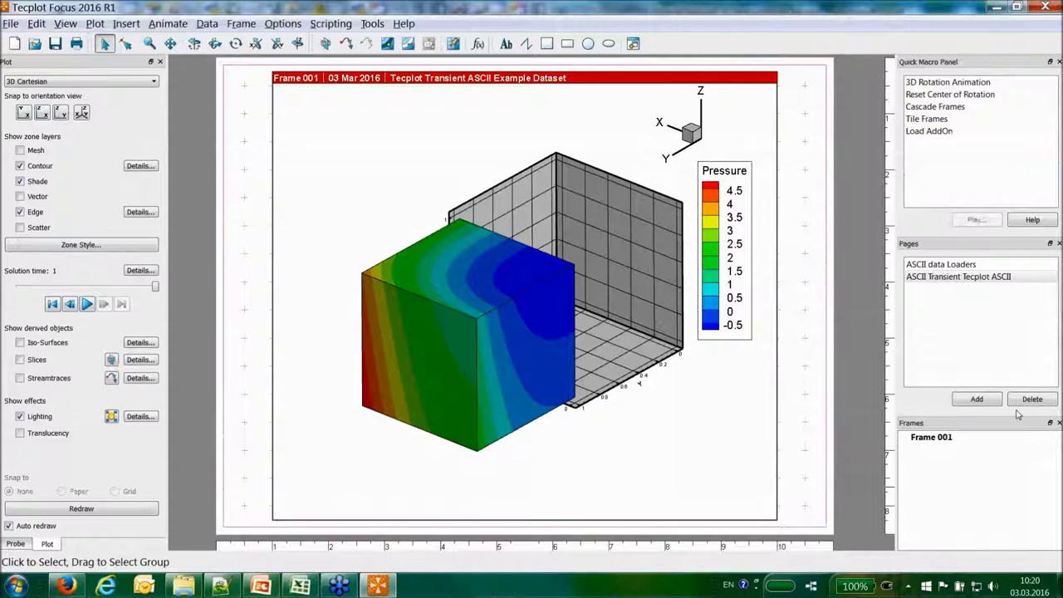
{"action": "left_click", "coordinate": [977, 400]}
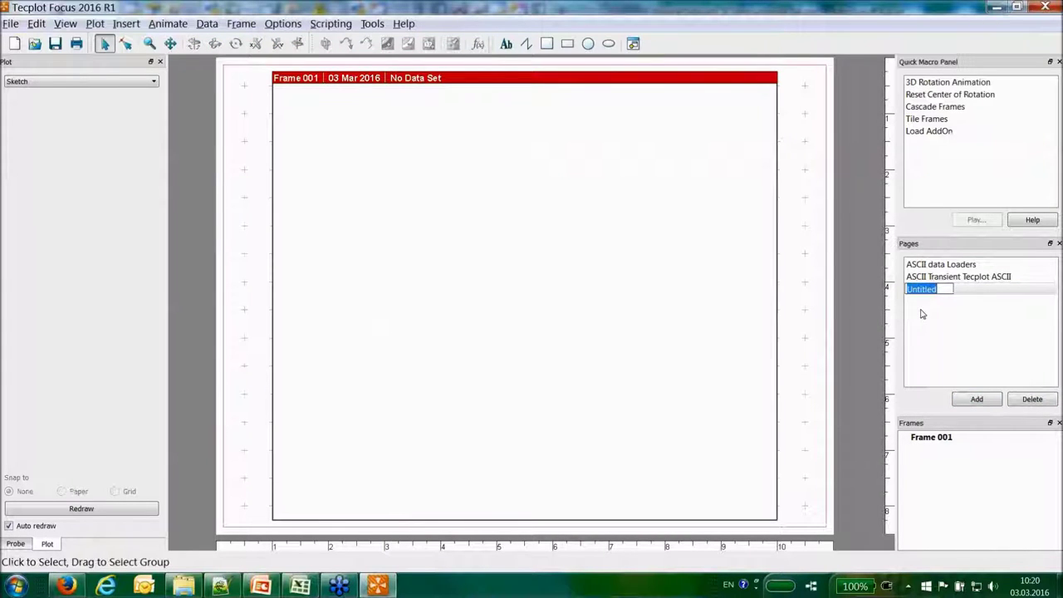
{"action": "type", "text": "Shock Tab"}
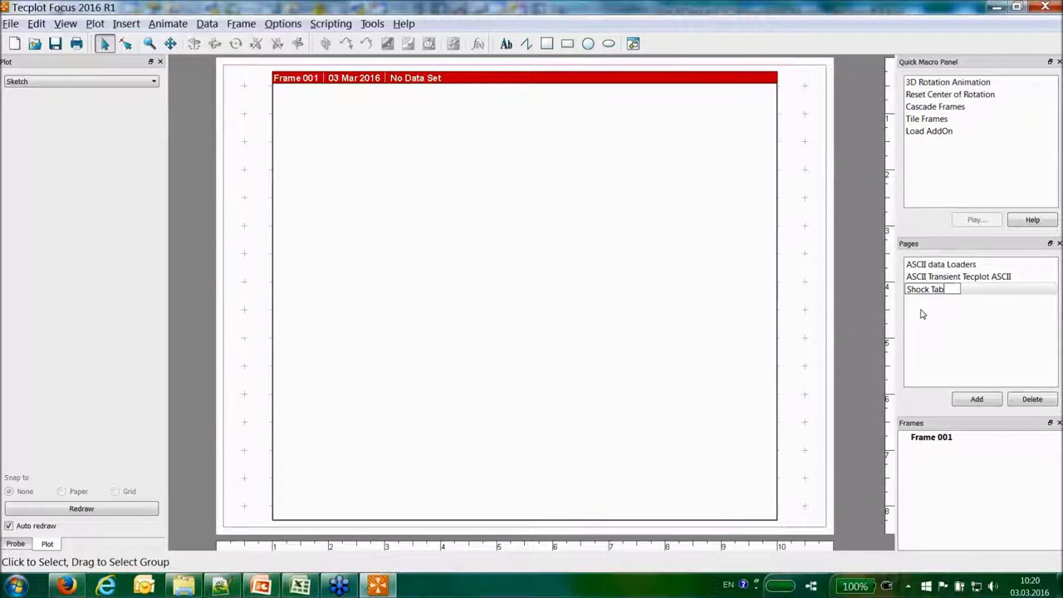
{"action": "type", "text": "le"}
{"action": "key", "text": "Return"}
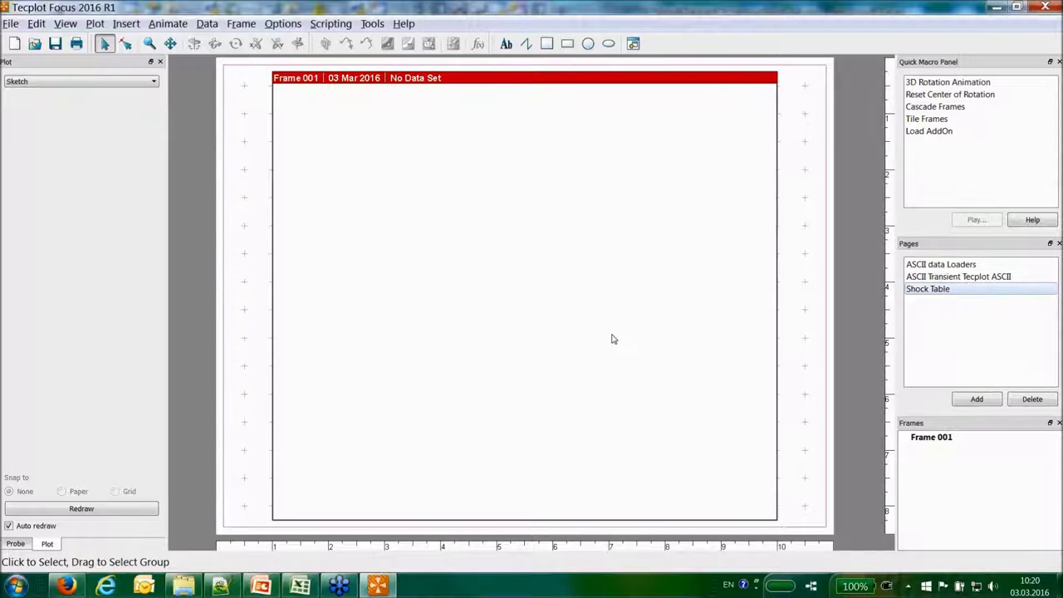
Load ShockData.xls from the ObliqueShockTable folder with the Excel Loader, importing the Sheet1 block A1:D1714 in Table format.
{"action": "left_click", "coordinate": [443, 294]}
{"action": "key", "text": "ctrl+l"}
{"action": "left_click", "coordinate": [453, 304]}
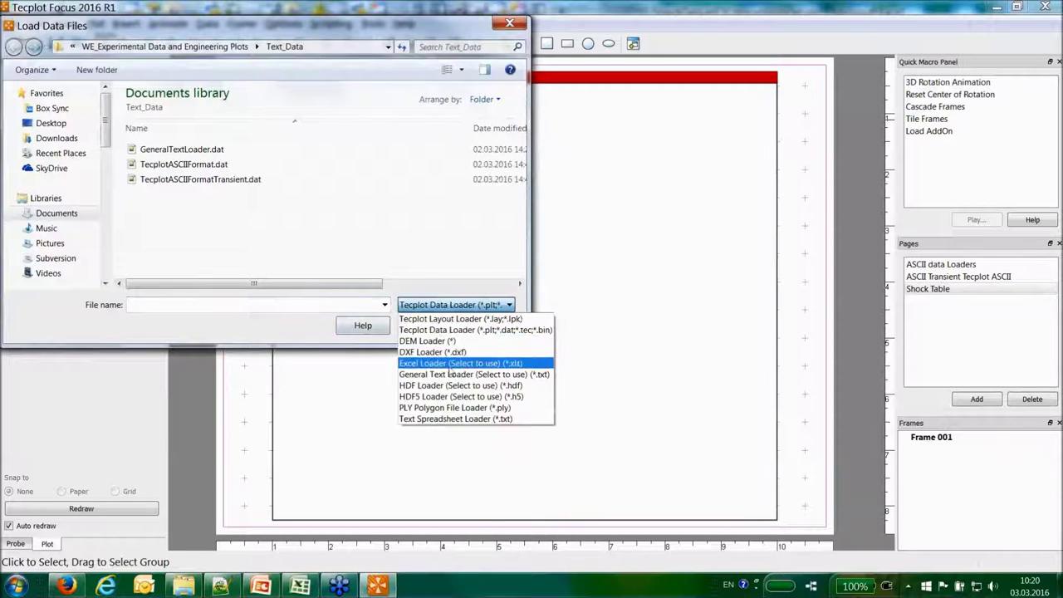
{"action": "left_click", "coordinate": [449, 365]}
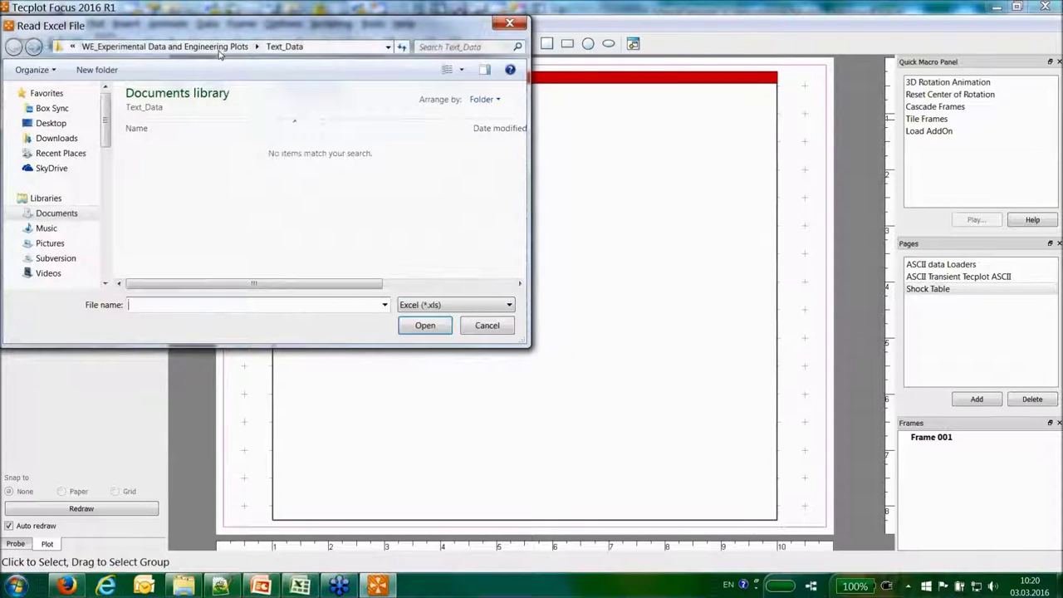
{"action": "double_click", "coordinate": [185, 163]}
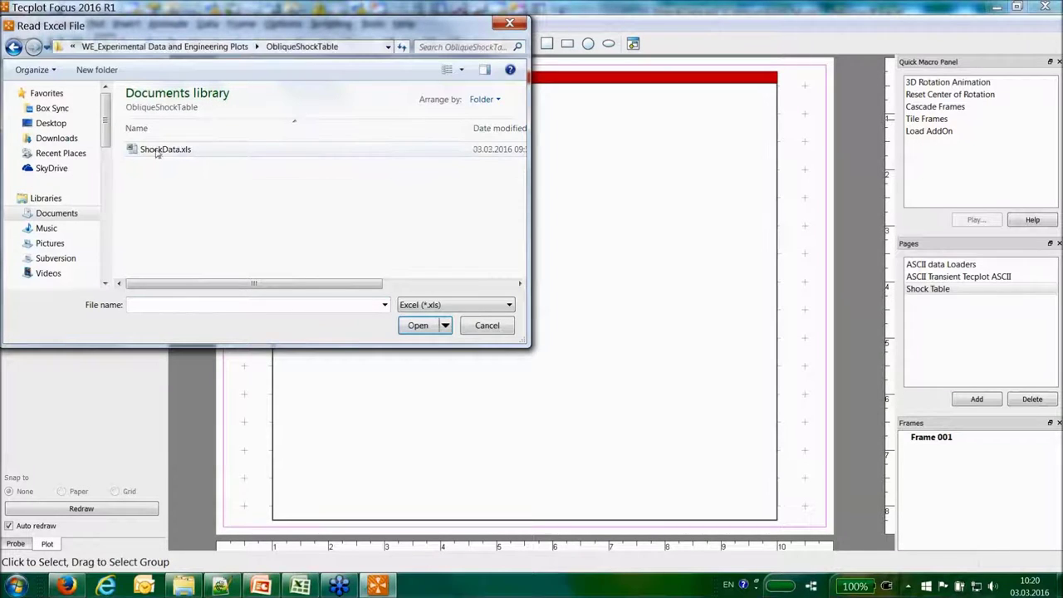
{"action": "left_click", "coordinate": [178, 153]}
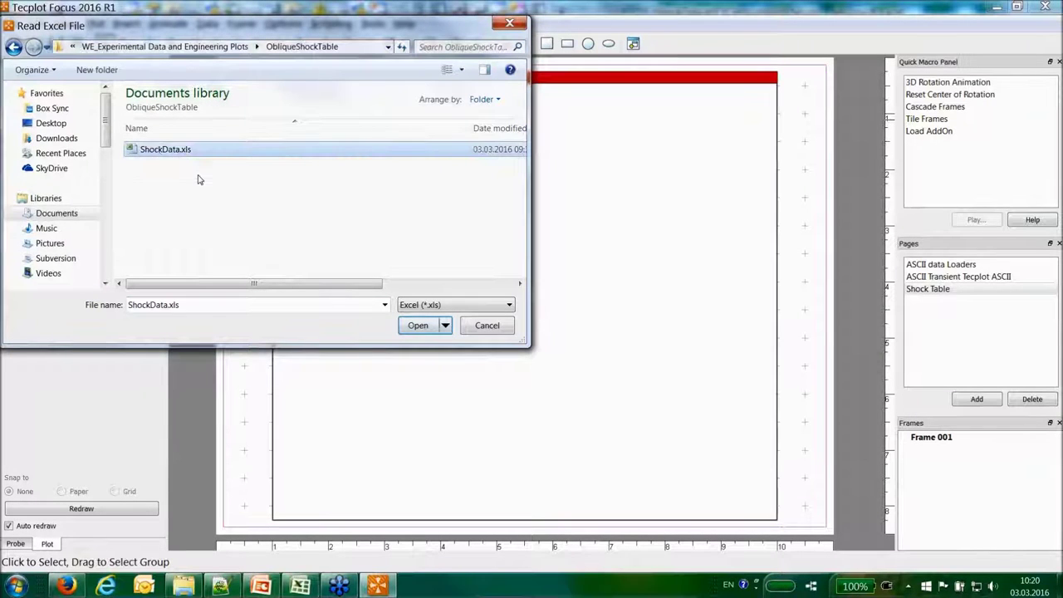
{"action": "left_click", "coordinate": [418, 326]}
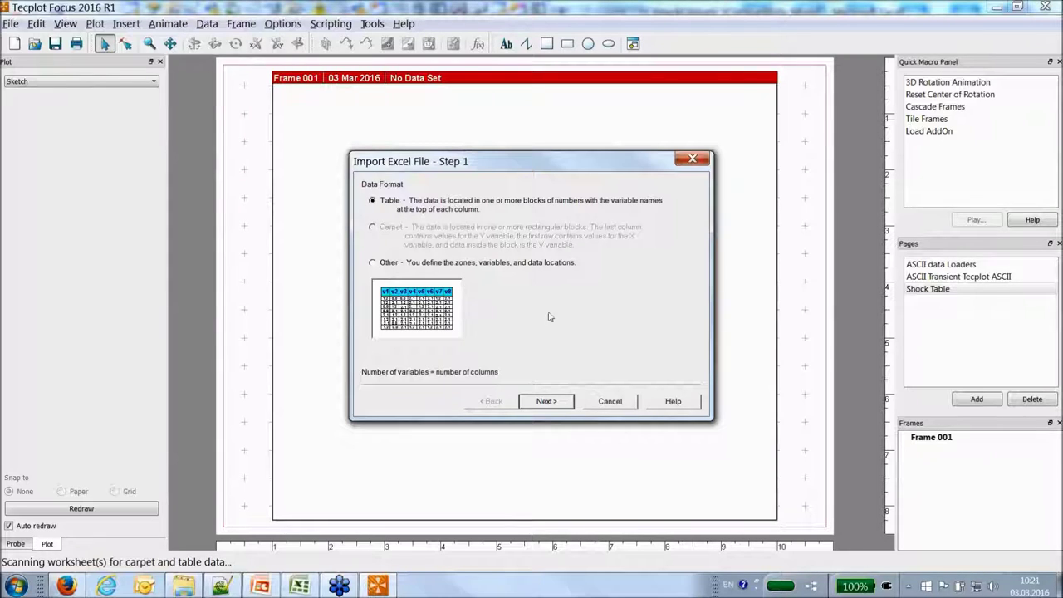
{"action": "left_click", "coordinate": [559, 402]}
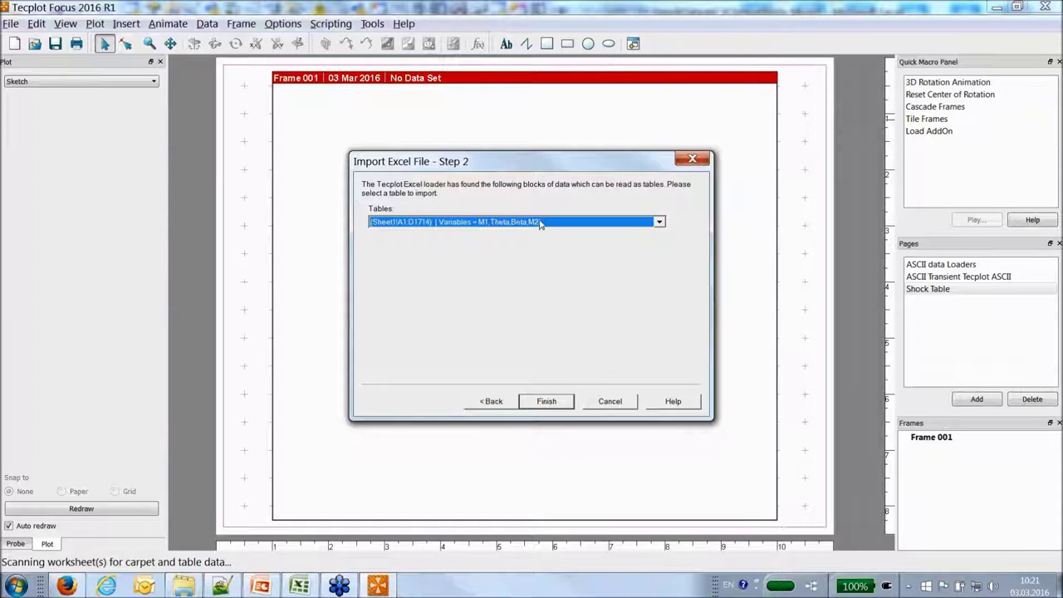
{"action": "left_click", "coordinate": [546, 402]}
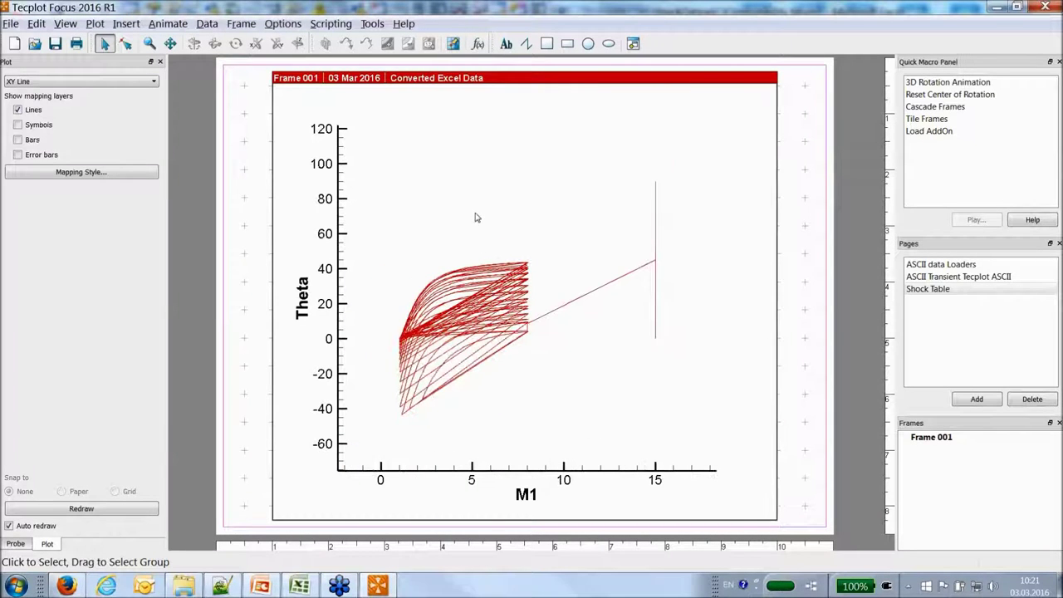
Change the plot type to 2D Cartesian and assign Theta to the X axis and Beta to the Y axis.
{"action": "left_click", "coordinate": [89, 83]}
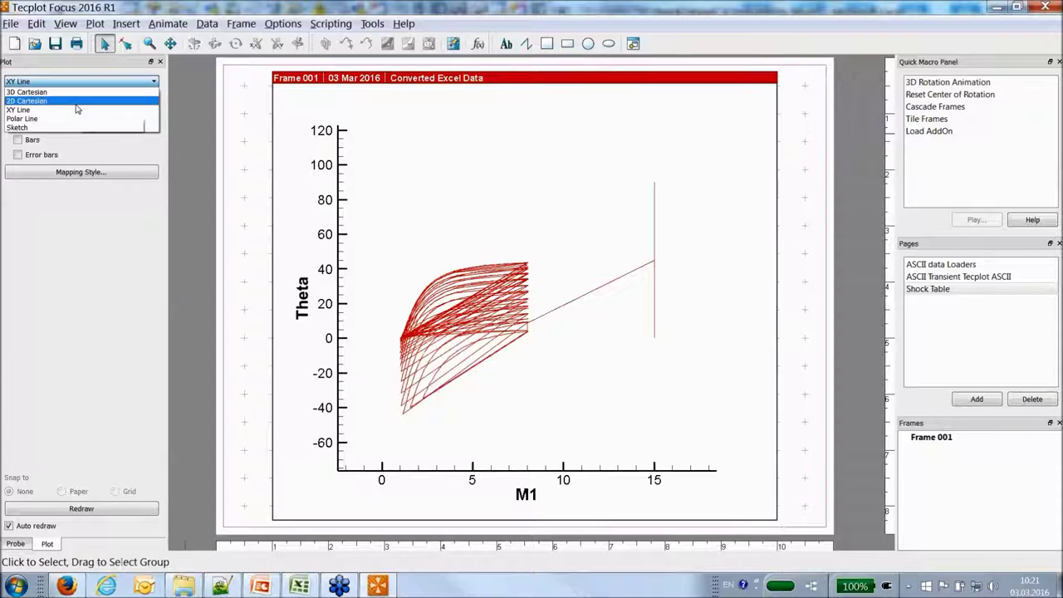
{"action": "left_click", "coordinate": [76, 102]}
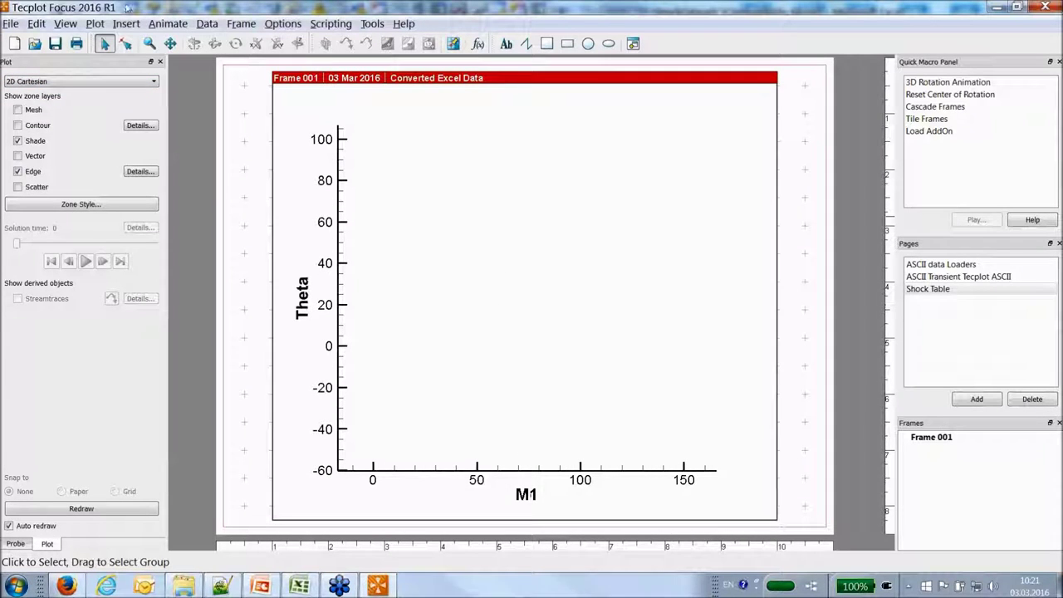
{"action": "left_click", "coordinate": [95, 23]}
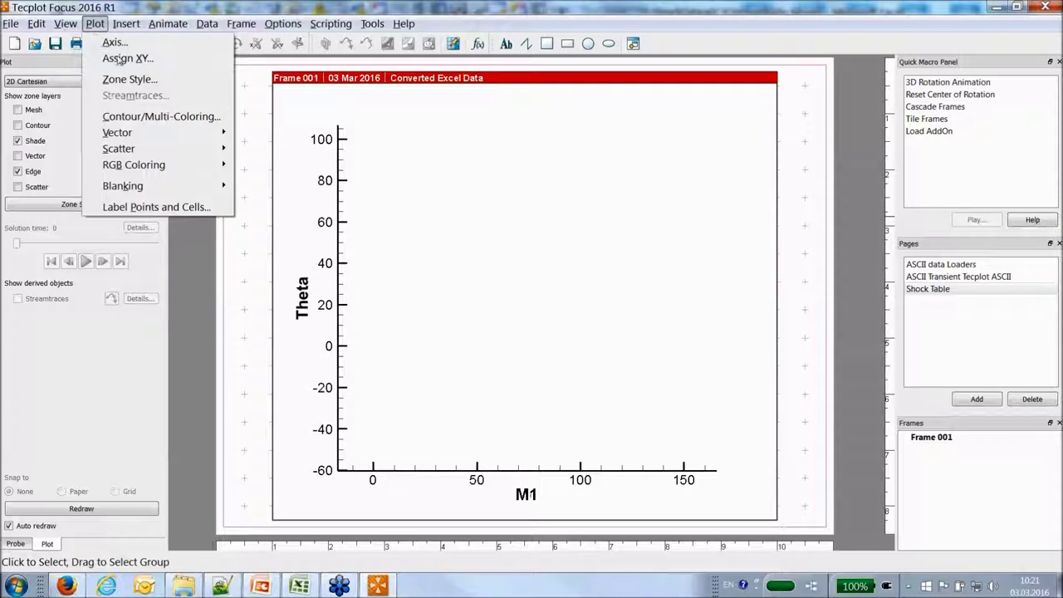
{"action": "left_click", "coordinate": [119, 58]}
{"action": "left_click", "coordinate": [525, 270]}
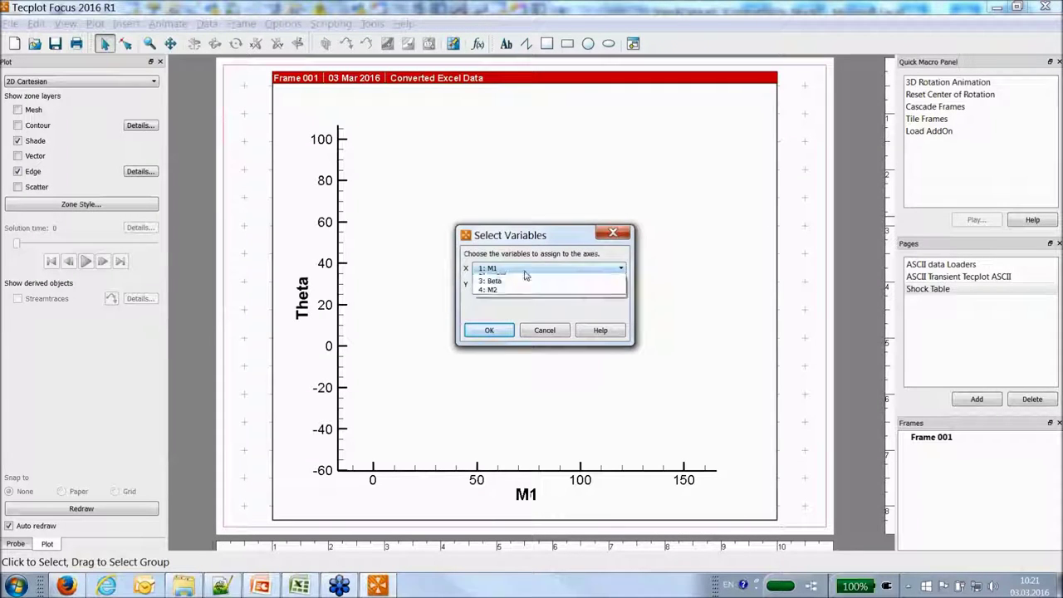
{"action": "left_click", "coordinate": [525, 274]}
{"action": "left_click", "coordinate": [520, 284]}
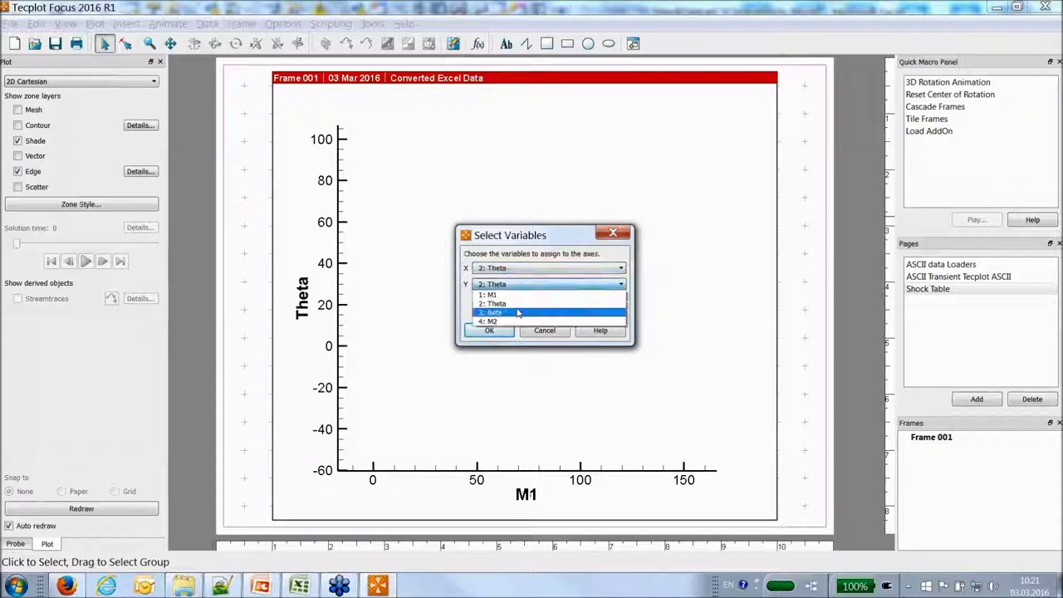
{"action": "left_click", "coordinate": [517, 313]}
{"action": "left_click", "coordinate": [488, 331]}
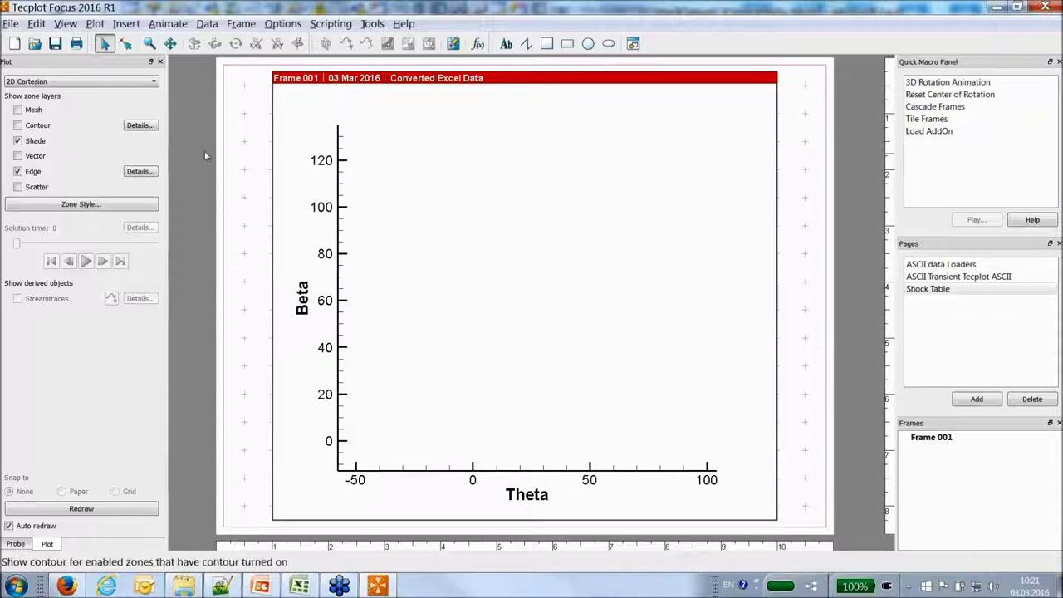
Look back at the ASCII data Loaders page and display the Shock Table page's data as scatter symbols with the mesh layer off.
{"action": "left_click", "coordinate": [941, 264]}
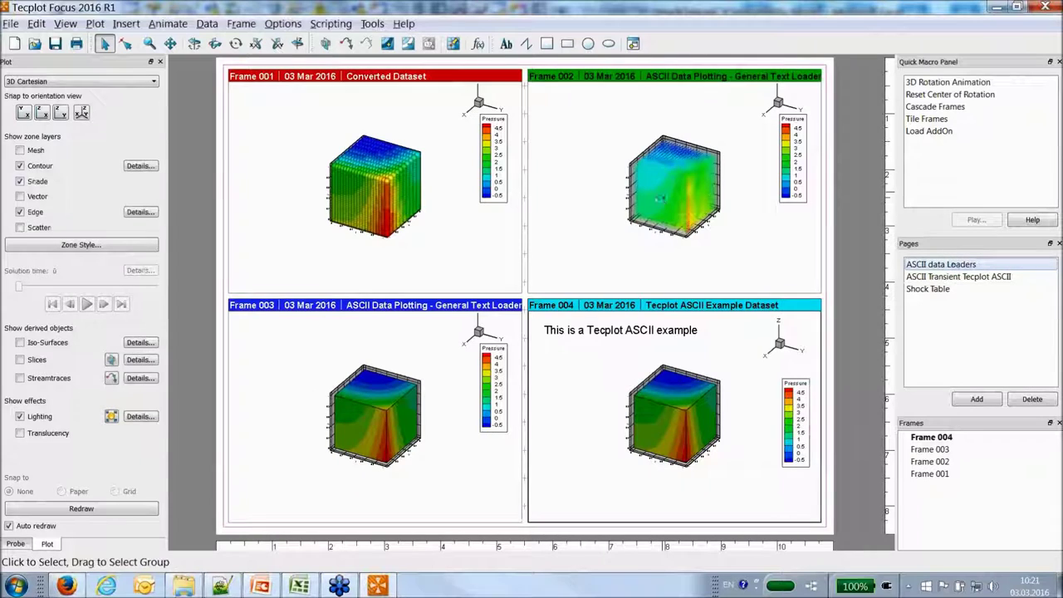
{"action": "left_click", "coordinate": [935, 289]}
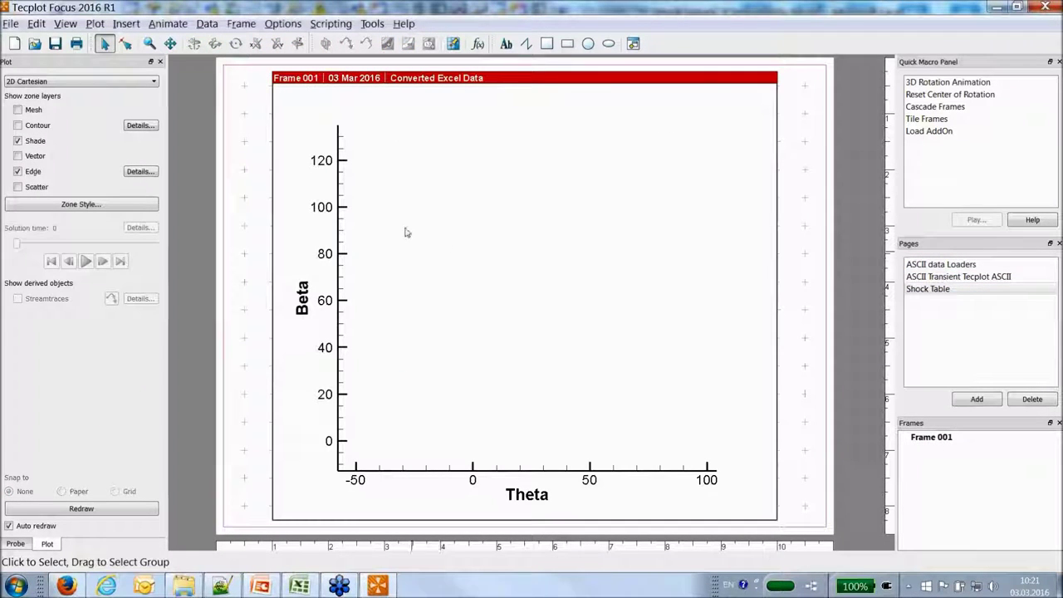
{"action": "left_click", "coordinate": [17, 110]}
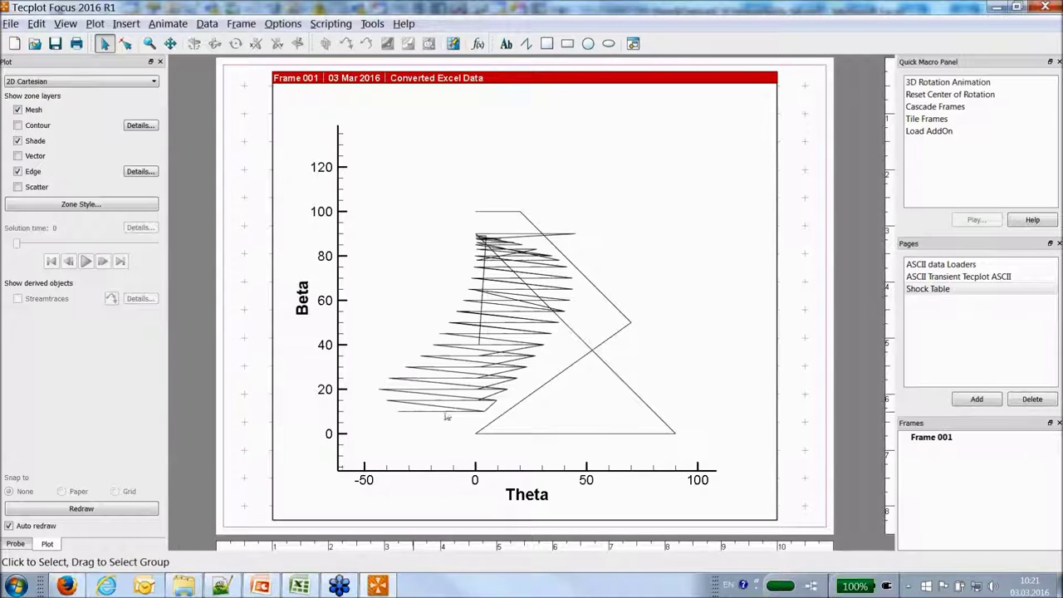
{"action": "left_click", "coordinate": [17, 186]}
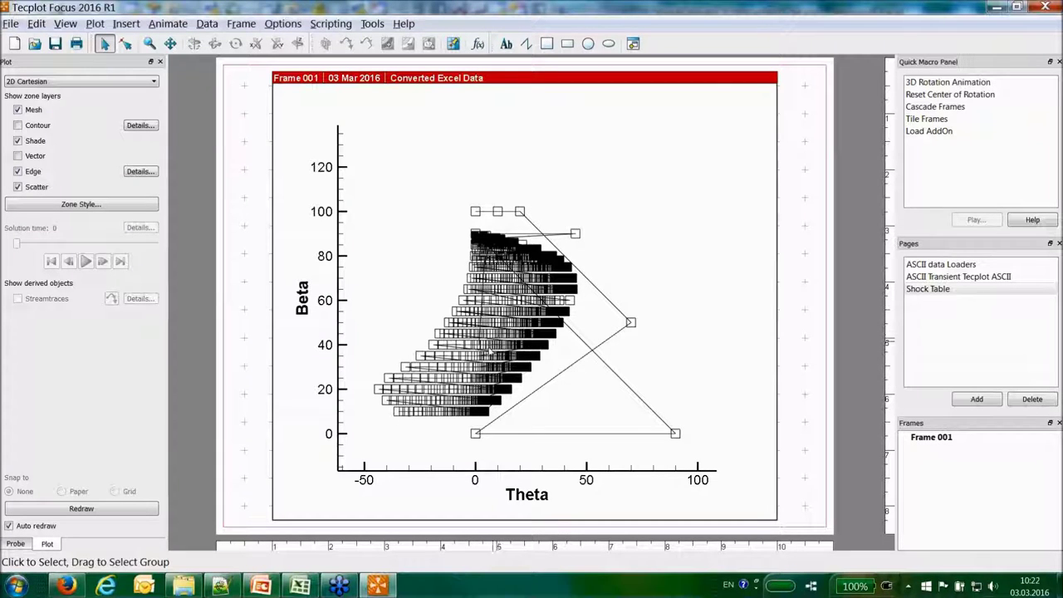
{"action": "left_click", "coordinate": [18, 111]}
Create a 2D triangulation from source zone Zone 001 and close the triangulation dialog.
{"action": "left_click", "coordinate": [212, 24]}
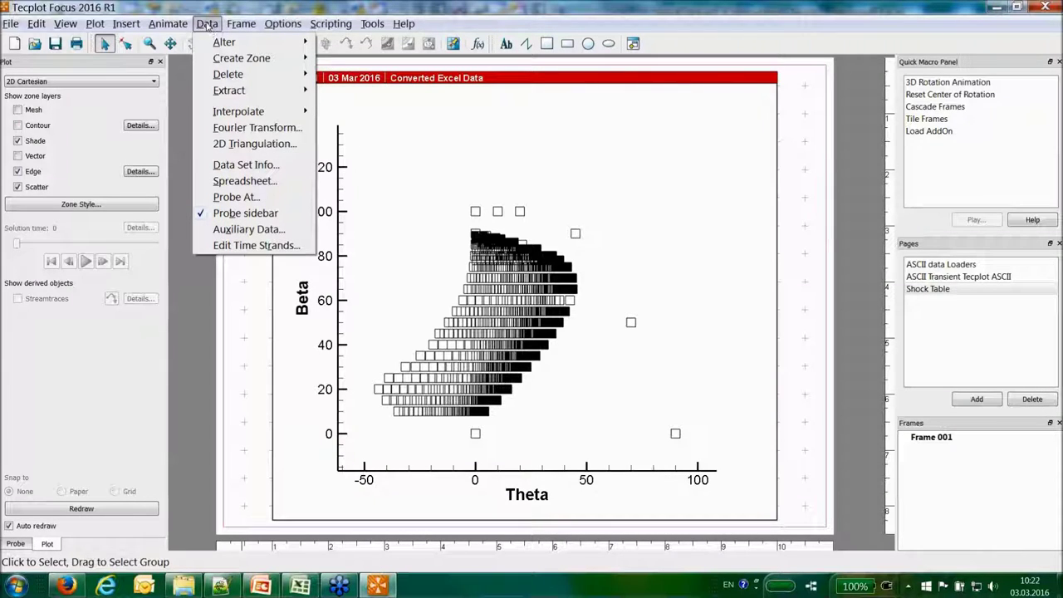
{"action": "left_click", "coordinate": [235, 146]}
{"action": "left_click_drag", "start_coordinate": [482, 189], "coordinate": [769, 146]}
{"action": "left_click", "coordinate": [742, 176]}
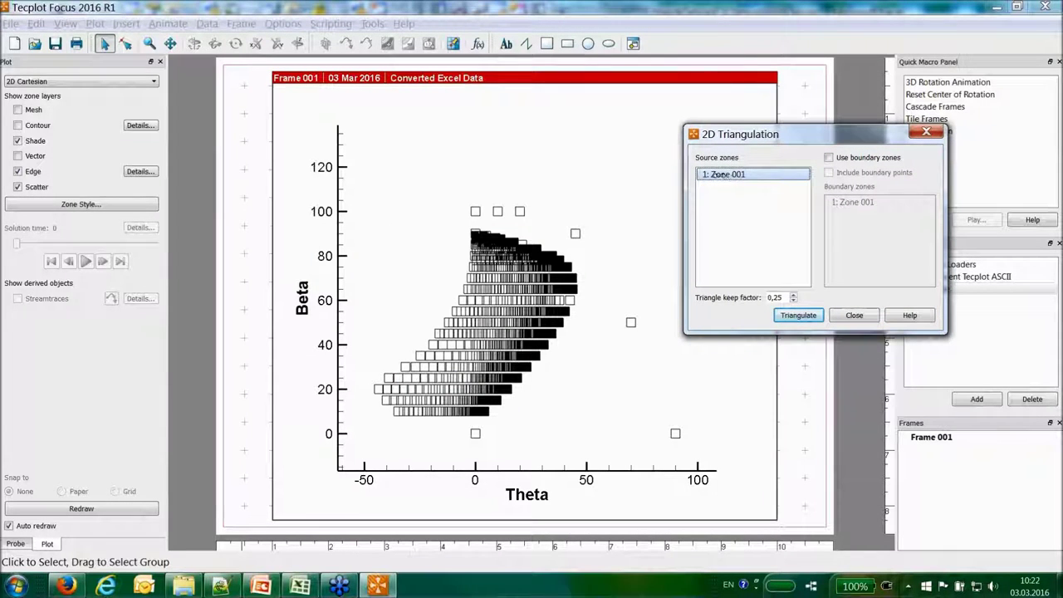
{"action": "left_click", "coordinate": [791, 321]}
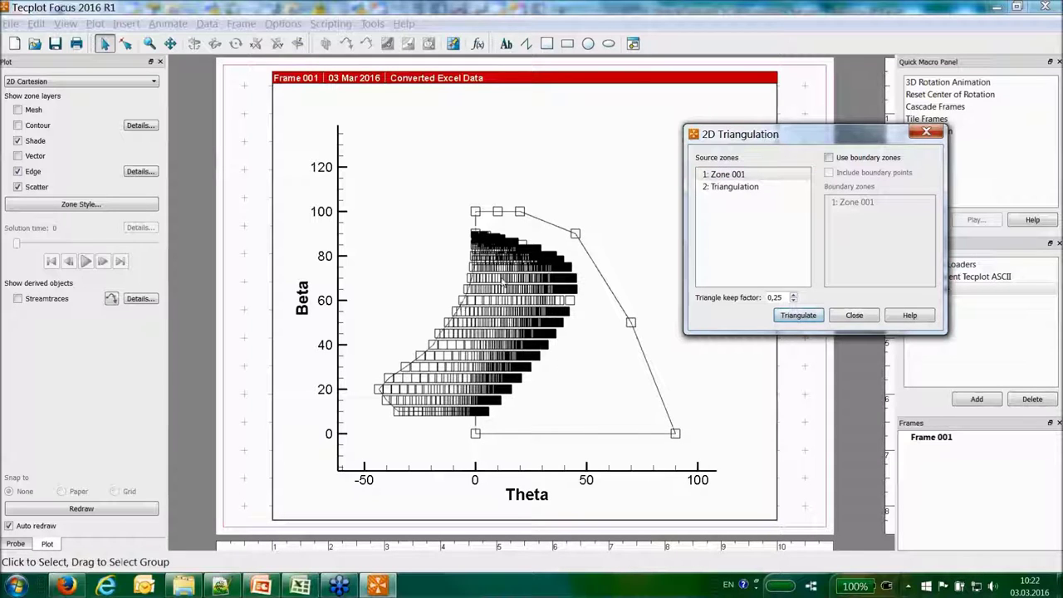
{"action": "left_click", "coordinate": [868, 320]}
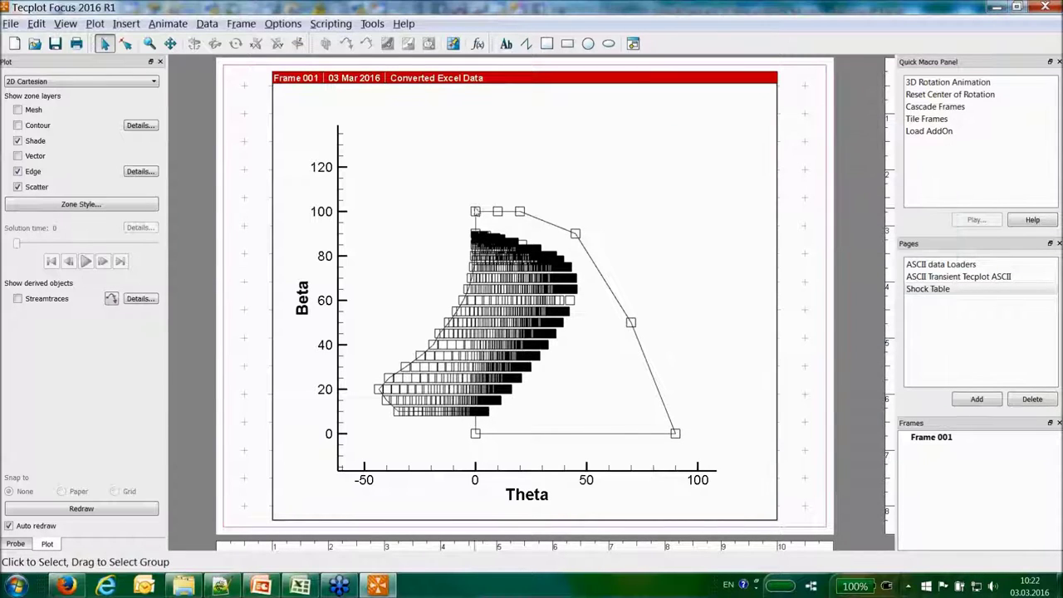
Show only the mesh of the Triangulation zone by enabling the mesh layer, hiding Zone 001 and turning off the scatter layer.
{"action": "left_click", "coordinate": [19, 110]}
{"action": "left_click", "coordinate": [81, 204]}
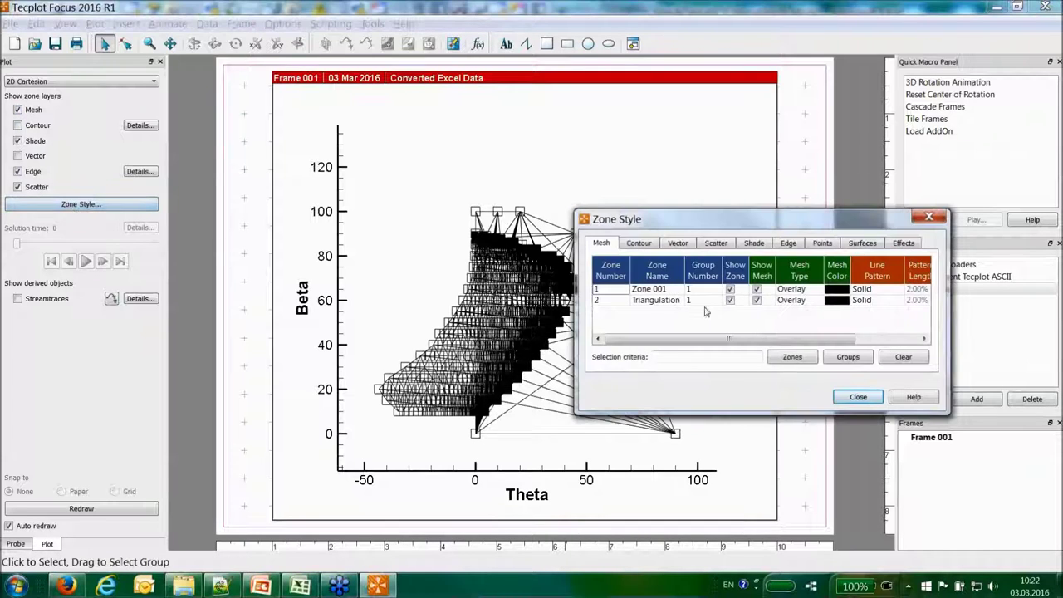
{"action": "left_click", "coordinate": [665, 299]}
{"action": "left_click", "coordinate": [681, 289]}
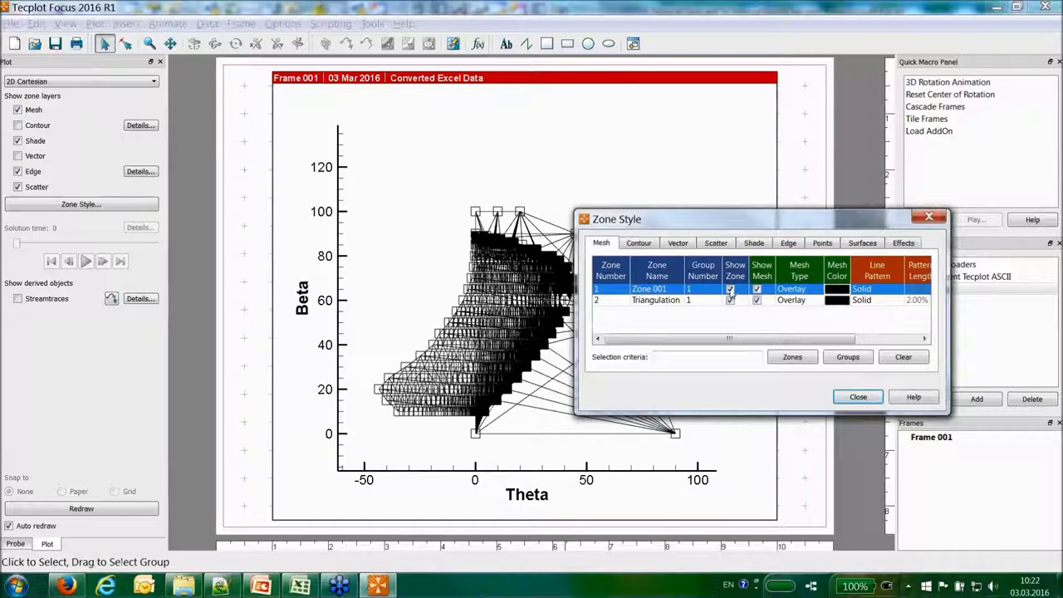
{"action": "left_click", "coordinate": [730, 289]}
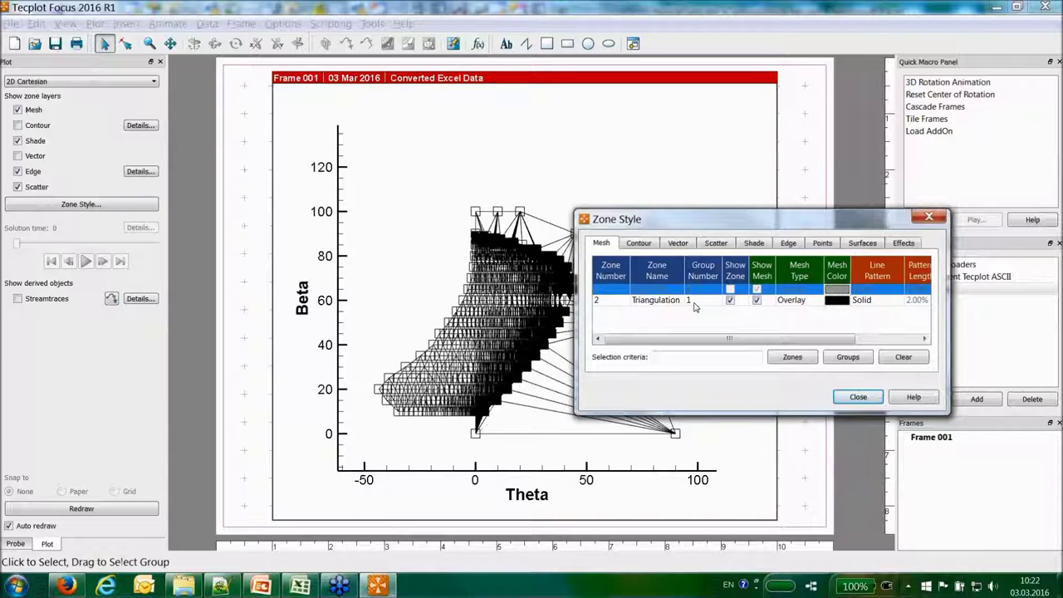
{"action": "left_click", "coordinate": [858, 398]}
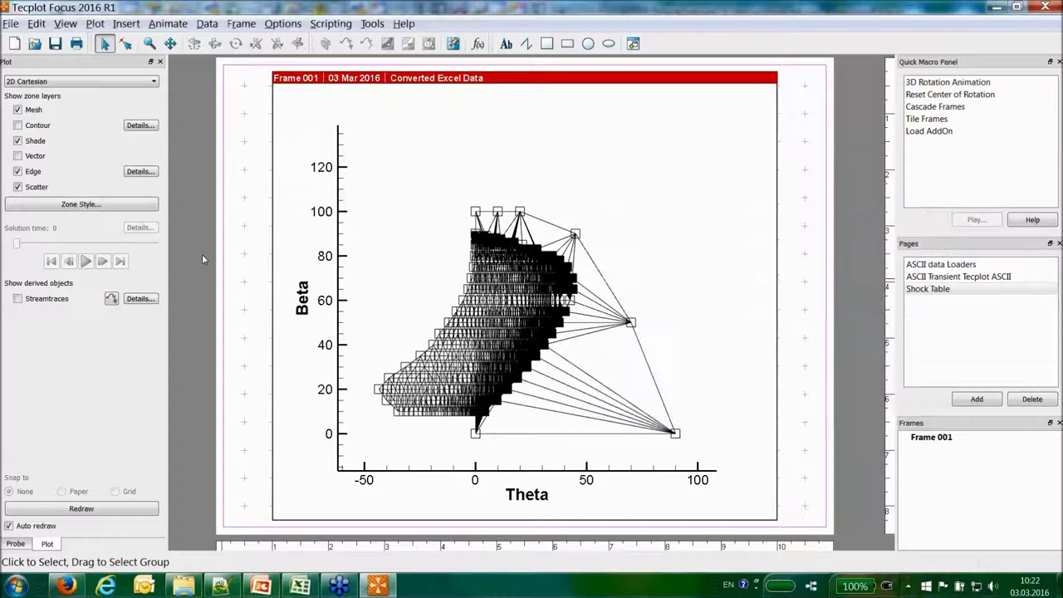
{"action": "left_click", "coordinate": [18, 187]}
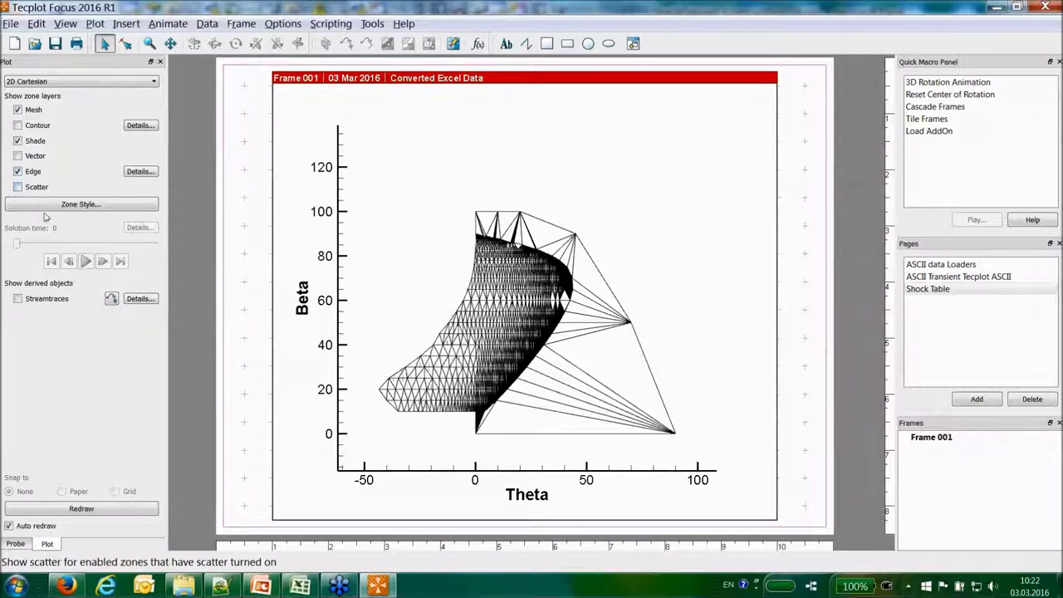
Enable the contour layer coloured by M1, hide the mesh layer and show the scatter layer.
{"action": "left_click", "coordinate": [18, 126]}
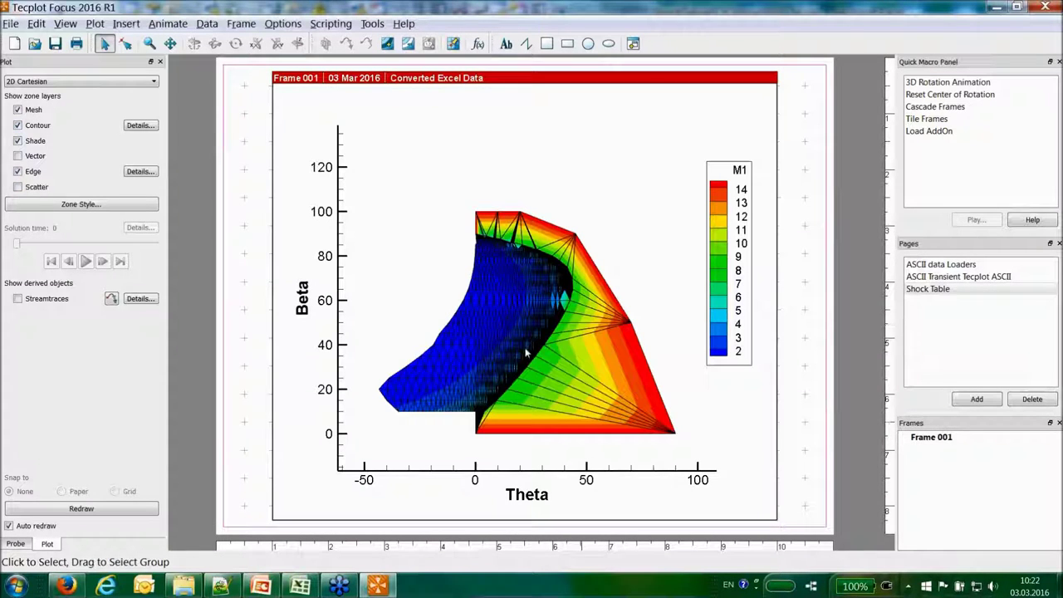
{"action": "left_click", "coordinate": [17, 110]}
{"action": "left_click", "coordinate": [17, 187]}
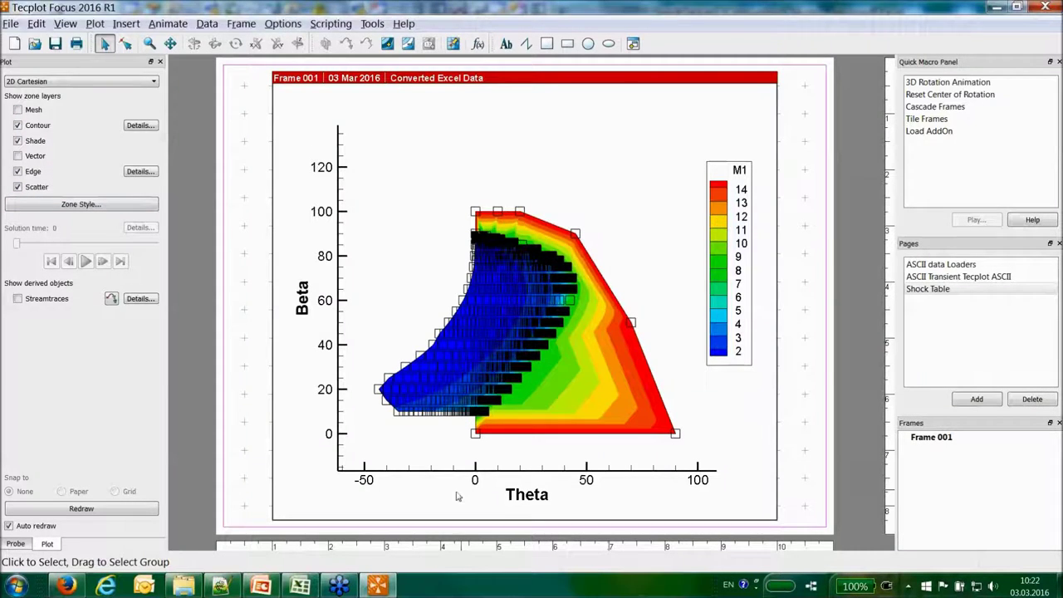
Switch to ShockData.xls in Excel and examine the M1 and M2 values in rows 1707 to 1714.
{"action": "key", "text": "alt+Tab"}
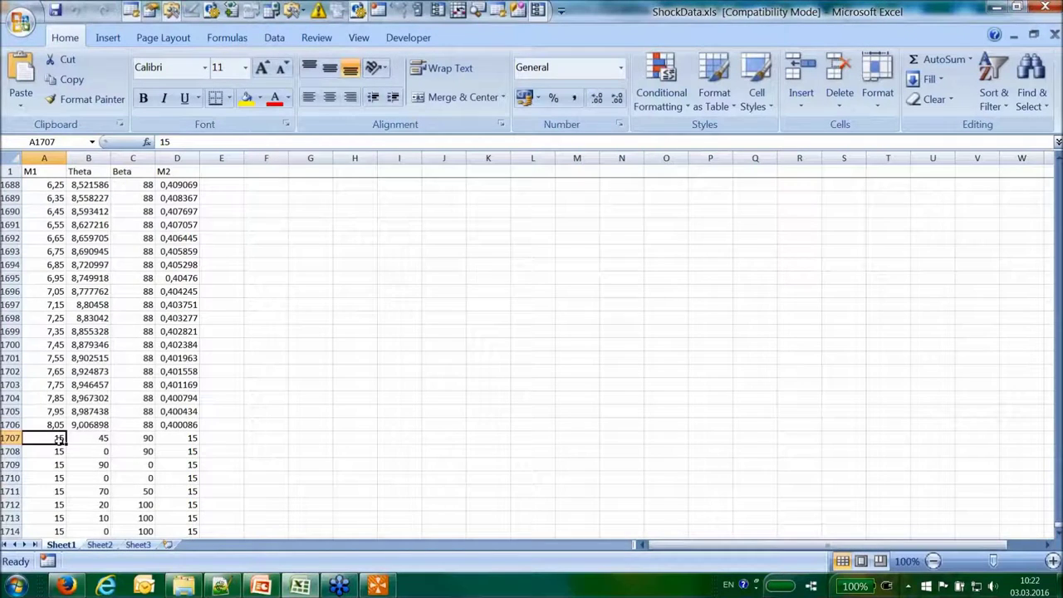
{"action": "left_click_drag", "start_coordinate": [57, 438], "coordinate": [58, 532]}
{"action": "left_click_drag", "start_coordinate": [187, 440], "coordinate": [182, 529]}
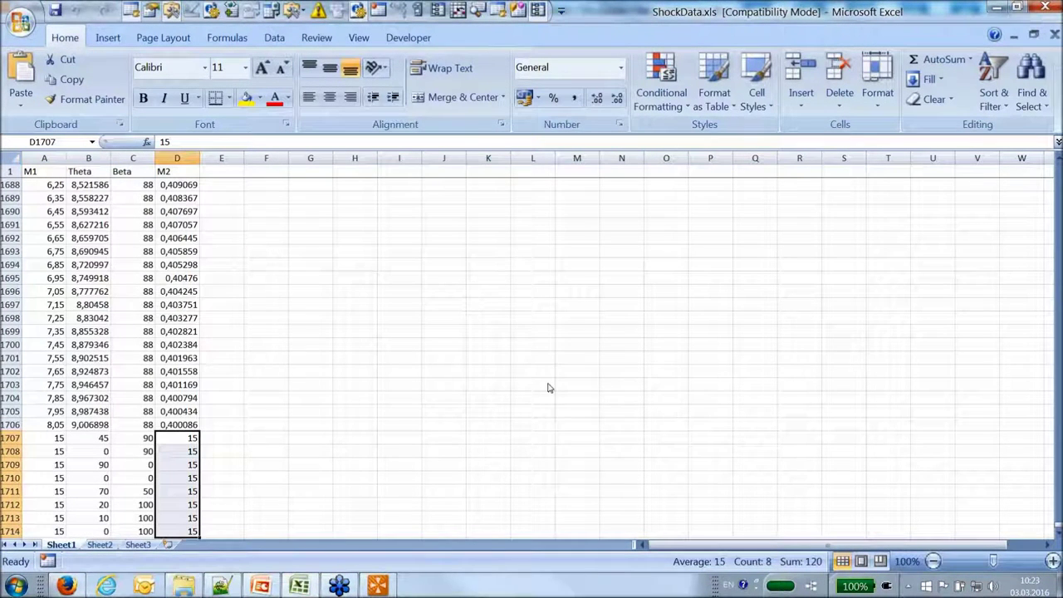
{"action": "left_click", "coordinate": [998, 7]}
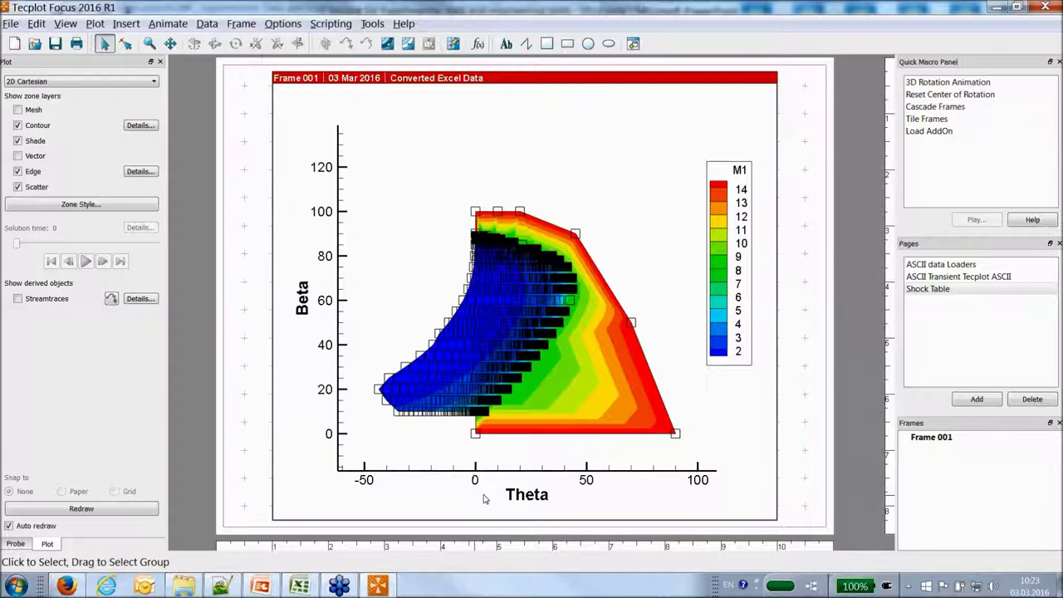
Switch to the PowerPoint presentation and examine the oblique shock diagram on the Plotting Excel Tables slide.
{"action": "key", "text": "alt+Tab"}
{"action": "key", "text": "alt+Tab"}
{"action": "key", "text": "alt+shift+Tab"}
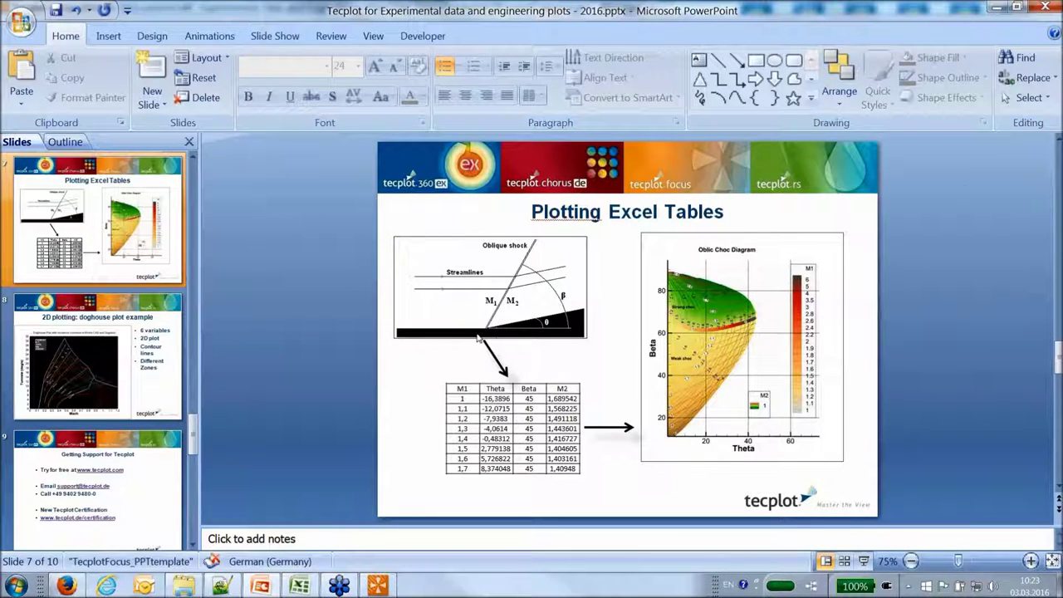
Return to the Tecplot Shock Table plot and turn off its edge and scatter layers.
{"action": "left_click", "coordinate": [996, 7]}
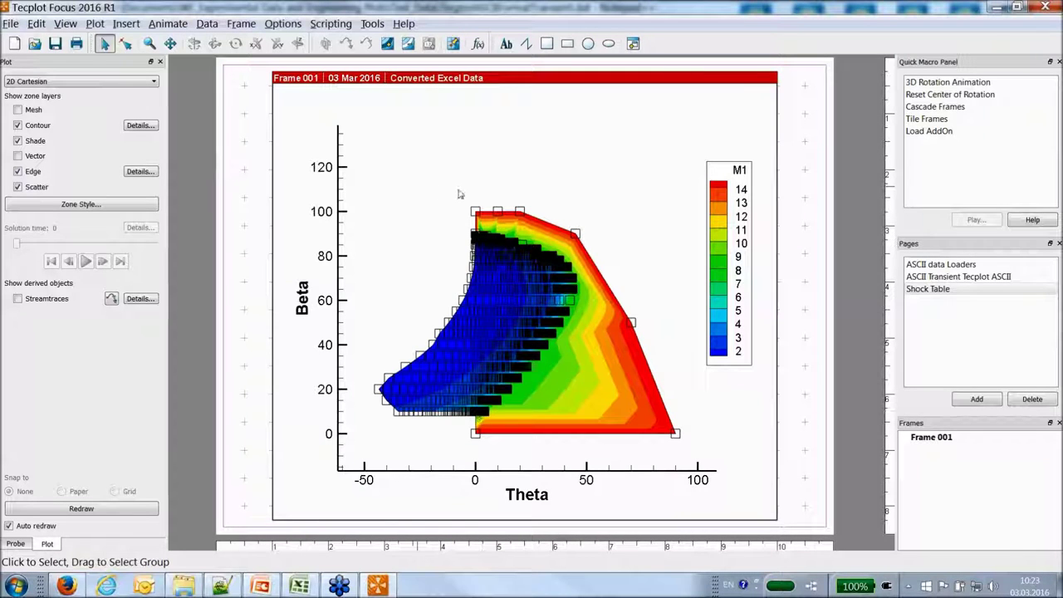
{"action": "left_click", "coordinate": [18, 171]}
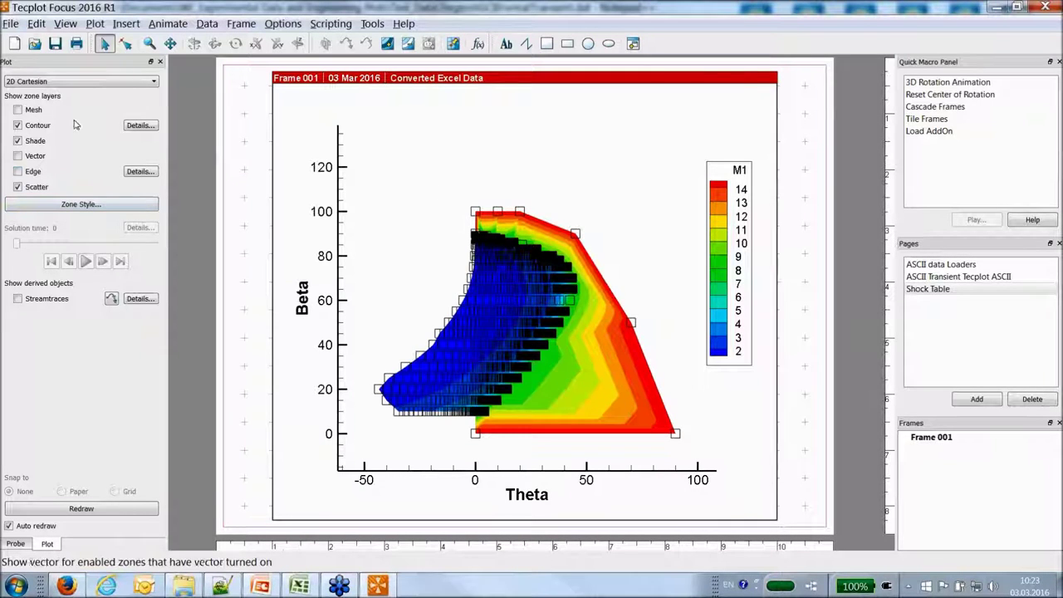
{"action": "left_click", "coordinate": [18, 187]}
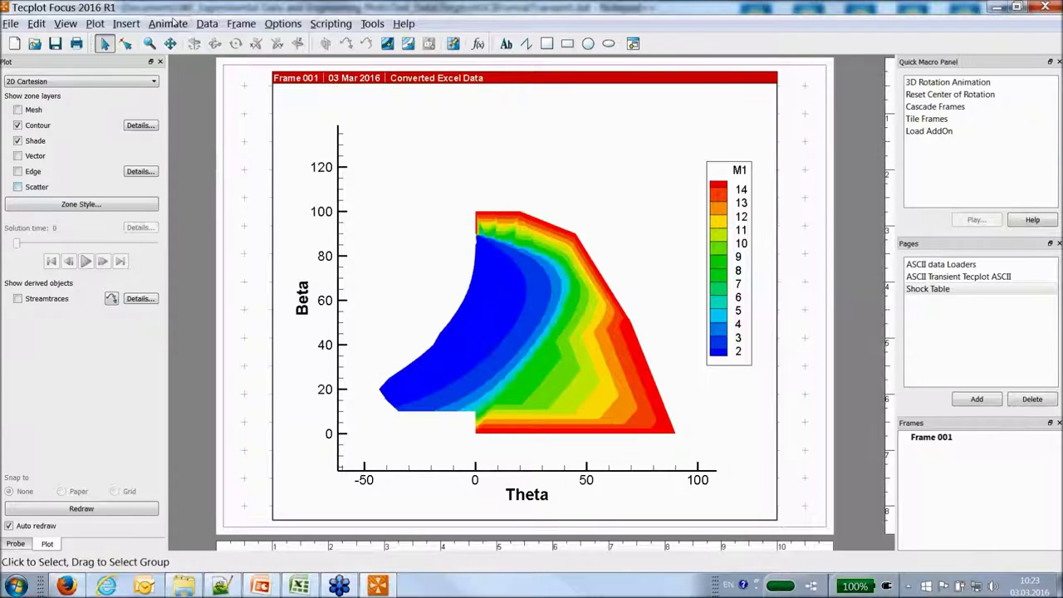
Activate value blanking constraint 1 so cells are blanked when M1 is greater than or equal to the constant 6.
{"action": "left_click", "coordinate": [96, 23]}
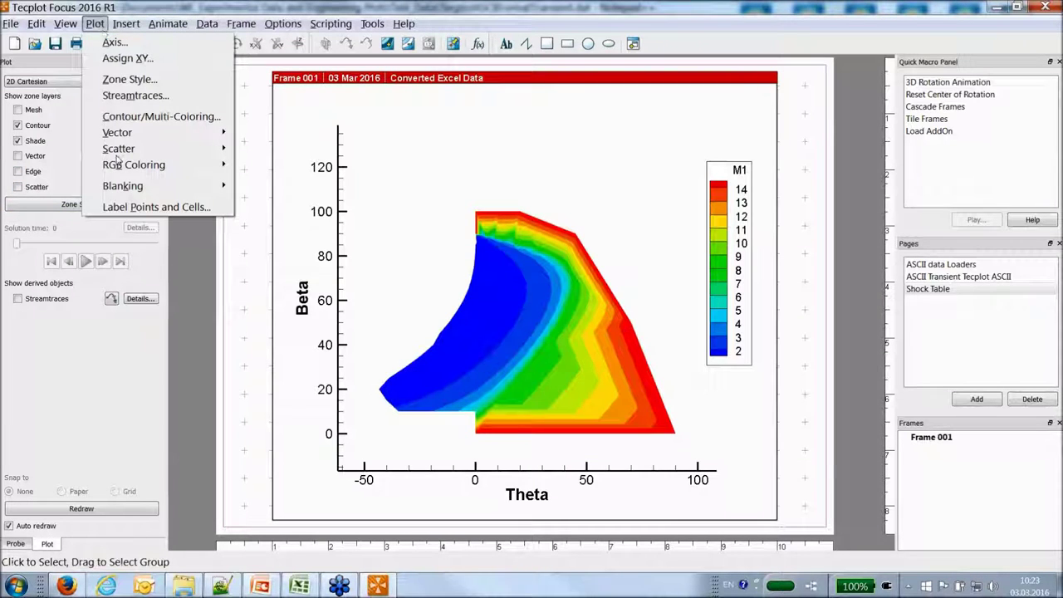
{"action": "mouse_move", "coordinate": [128, 191]}
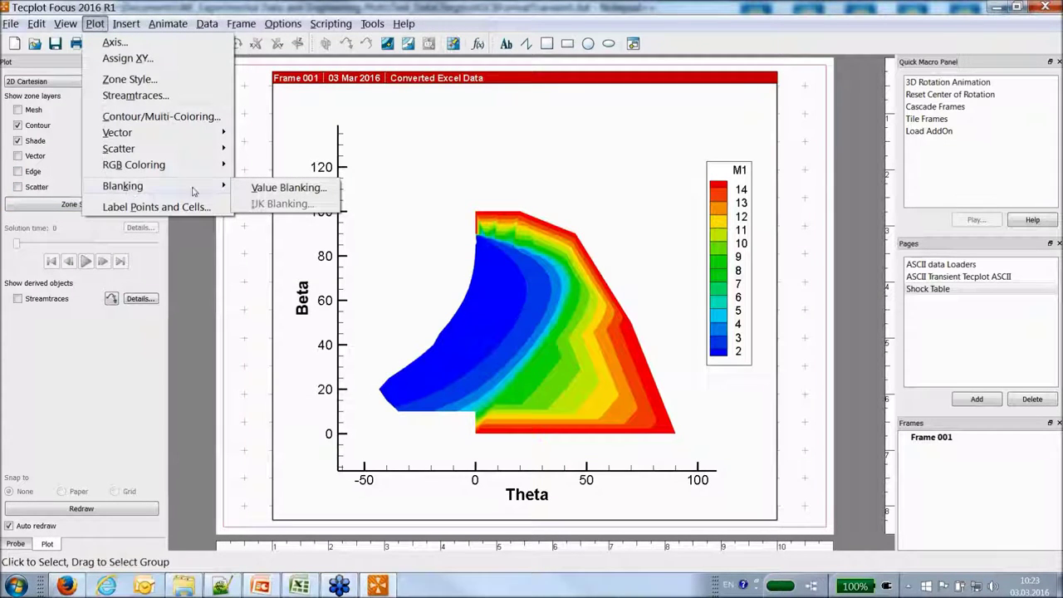
{"action": "left_click", "coordinate": [287, 189]}
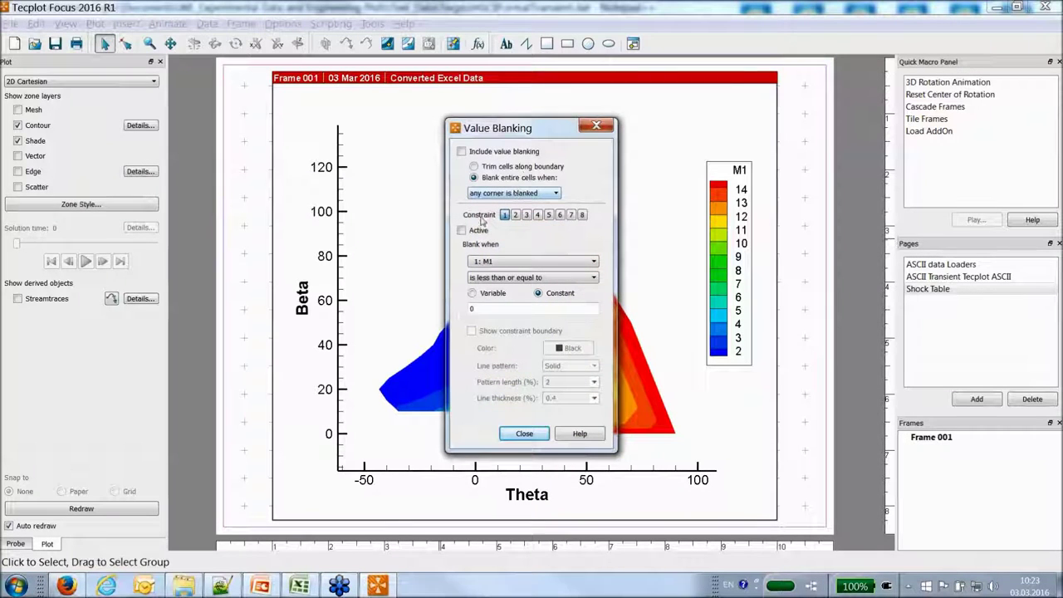
{"action": "left_click_drag", "start_coordinate": [467, 130], "coordinate": [239, 103]}
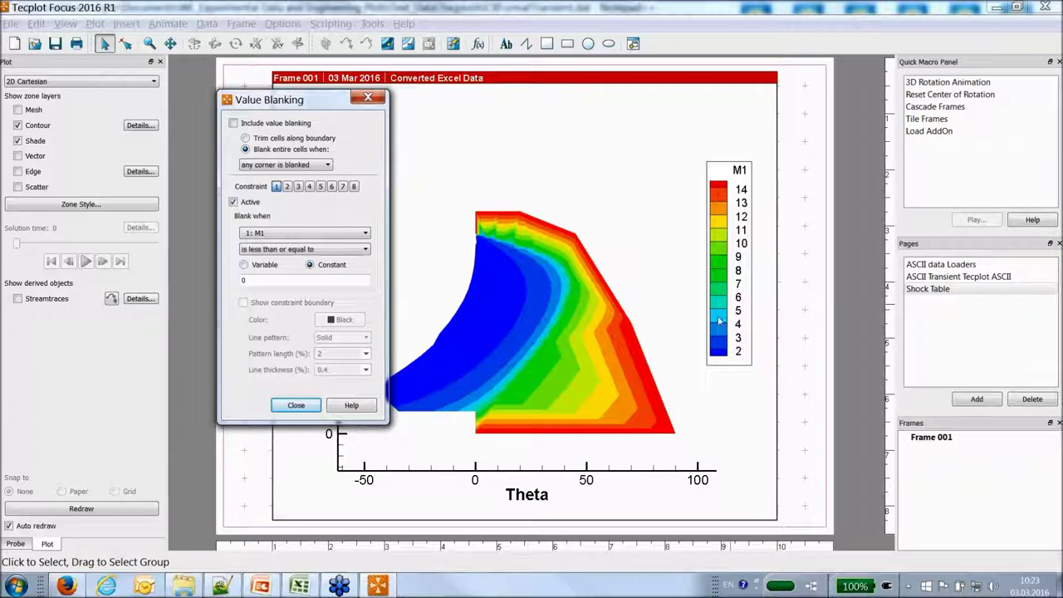
{"action": "double_click", "coordinate": [260, 279]}
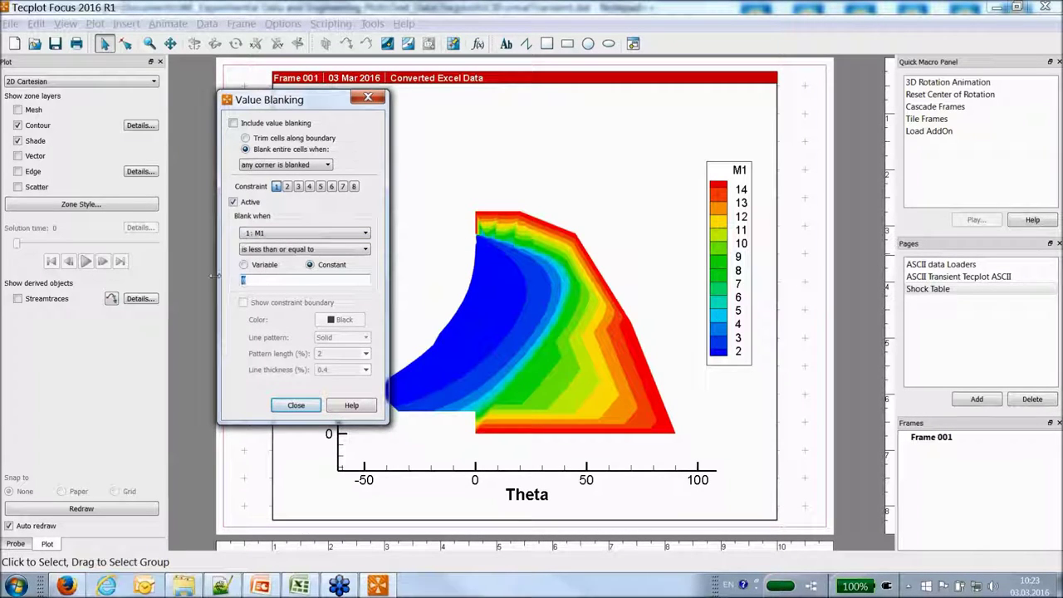
{"action": "left_click", "coordinate": [278, 249]}
{"action": "left_click", "coordinate": [264, 266]}
{"action": "left_click", "coordinate": [262, 281]}
{"action": "type", "text": "5"}
{"action": "key", "text": "BackSpace"}
{"action": "type", "text": "6"}
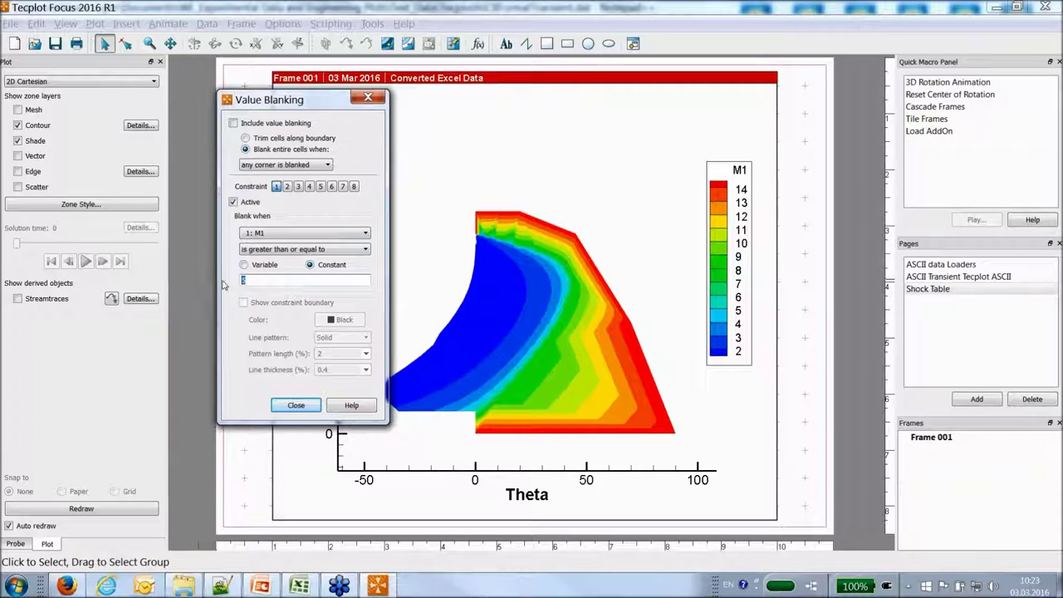
Activate value blanking constraint 2 so cells are blanked when Theta is less than or equal to 0.
{"action": "left_click", "coordinate": [288, 187]}
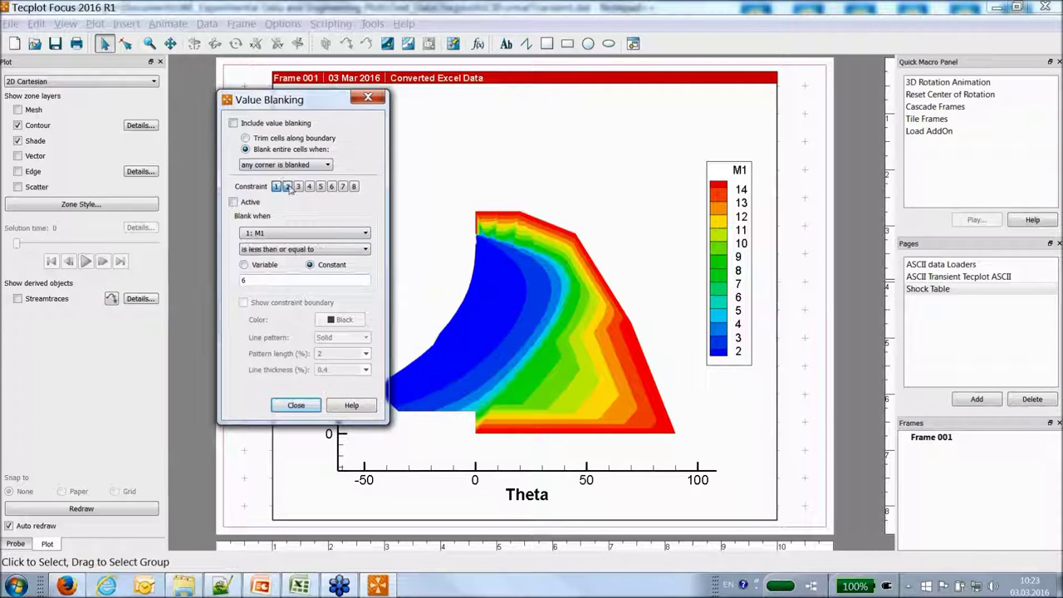
{"action": "left_click", "coordinate": [234, 201]}
{"action": "left_click", "coordinate": [266, 234]}
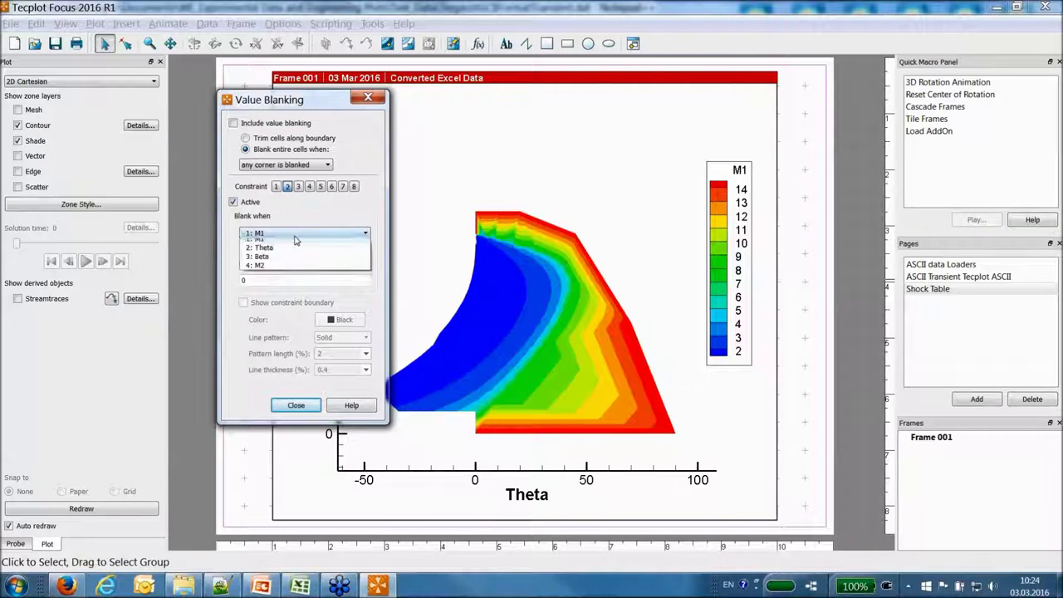
{"action": "left_click", "coordinate": [255, 248]}
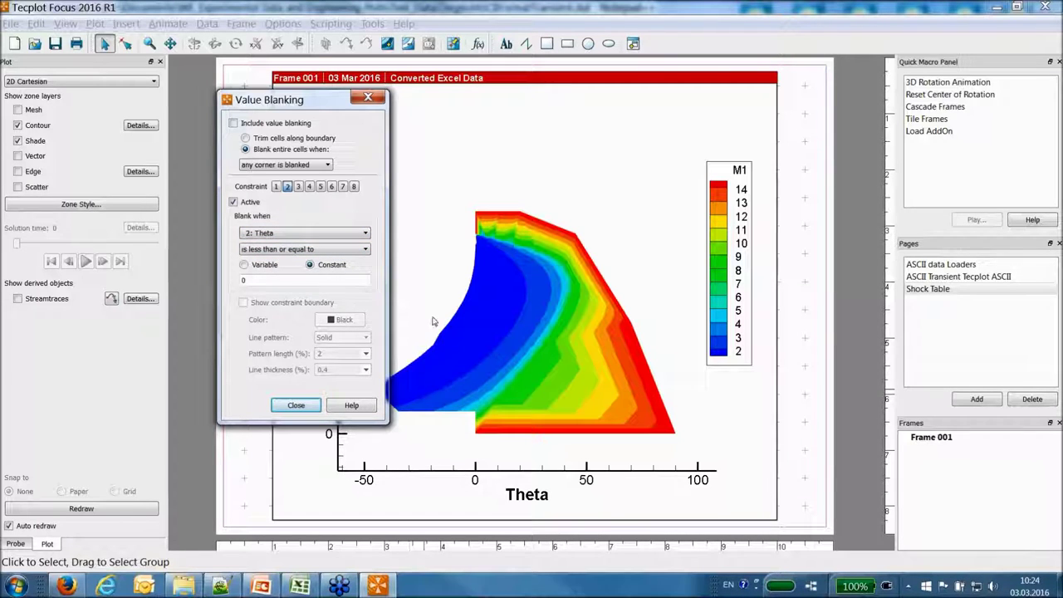
Include value blanking in the plot with cells trimmed along the boundary, and close the blanking settings.
{"action": "left_click", "coordinate": [234, 123]}
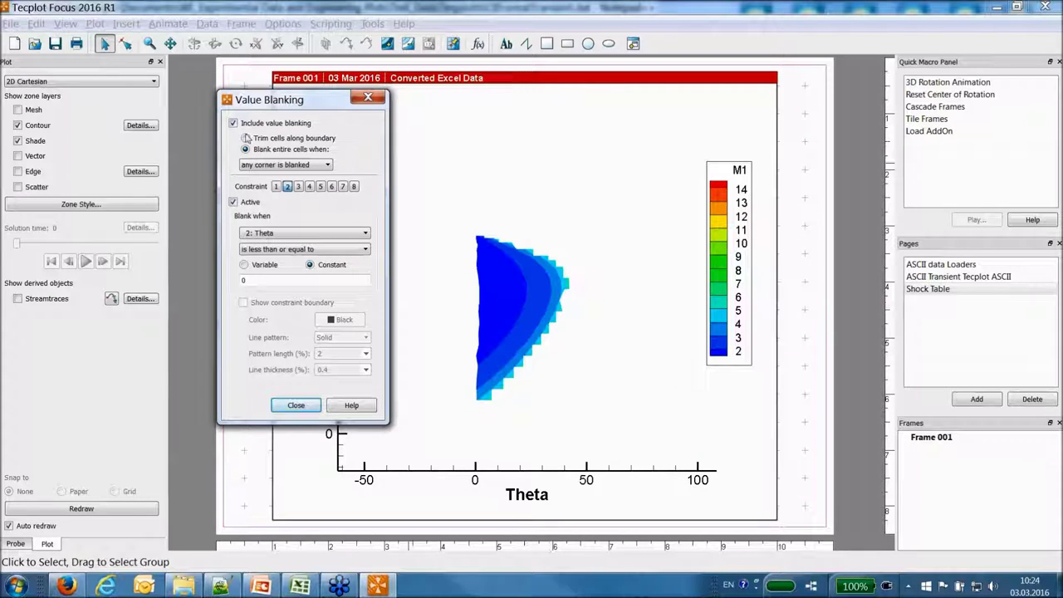
{"action": "left_click", "coordinate": [246, 139]}
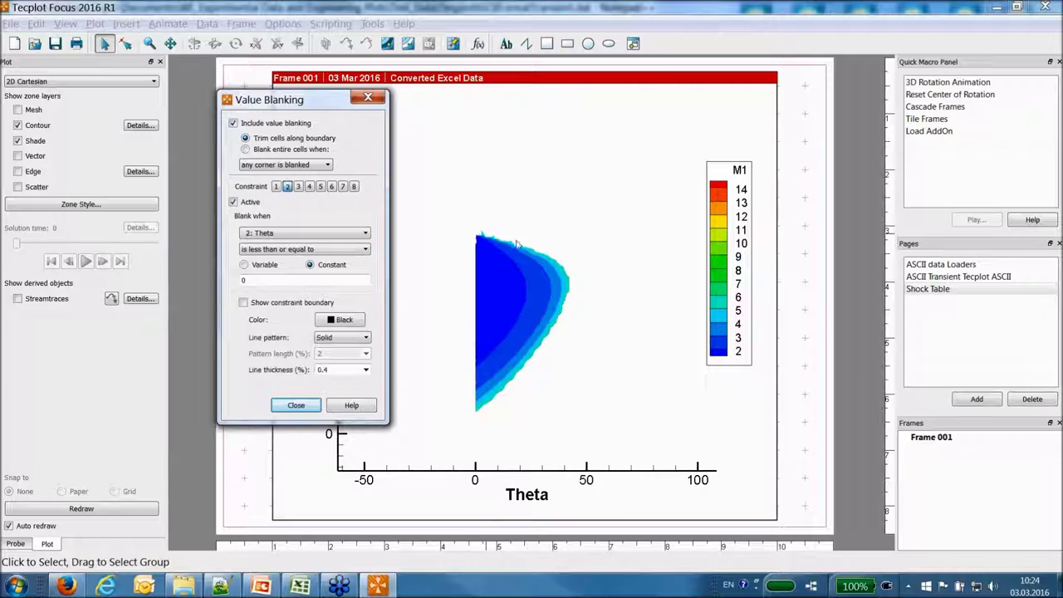
{"action": "left_click", "coordinate": [296, 406]}
Fit the plot to the region left by the blanking and shift it slightly within the frame.
{"action": "right_click_drag", "start_coordinate": [515, 314], "coordinate": [500, 309]}
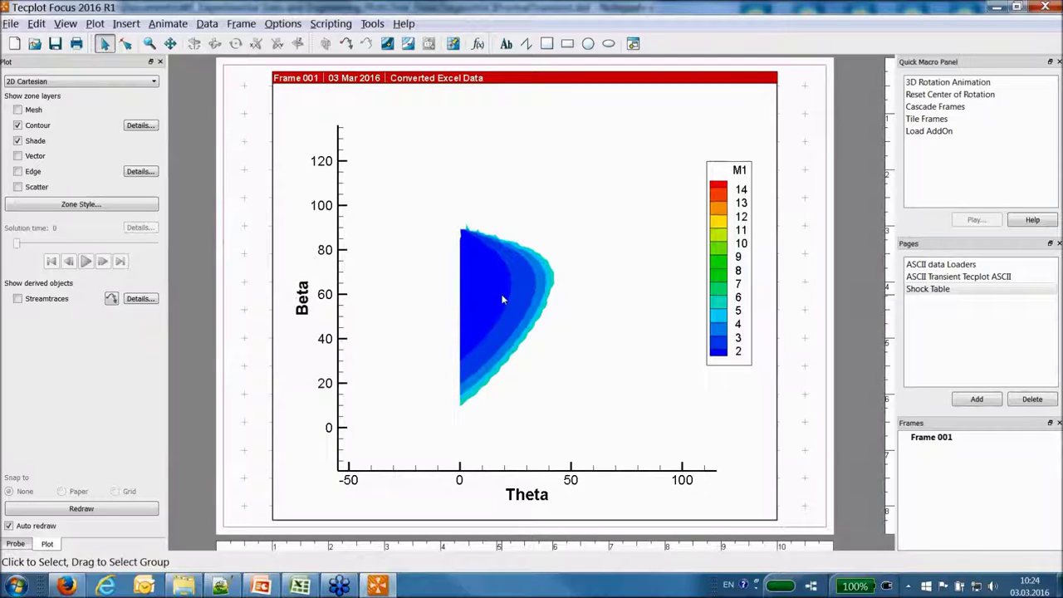
{"action": "key", "text": "ctrl+f"}
{"action": "right_click_drag", "start_coordinate": [496, 344], "coordinate": [500, 357]}
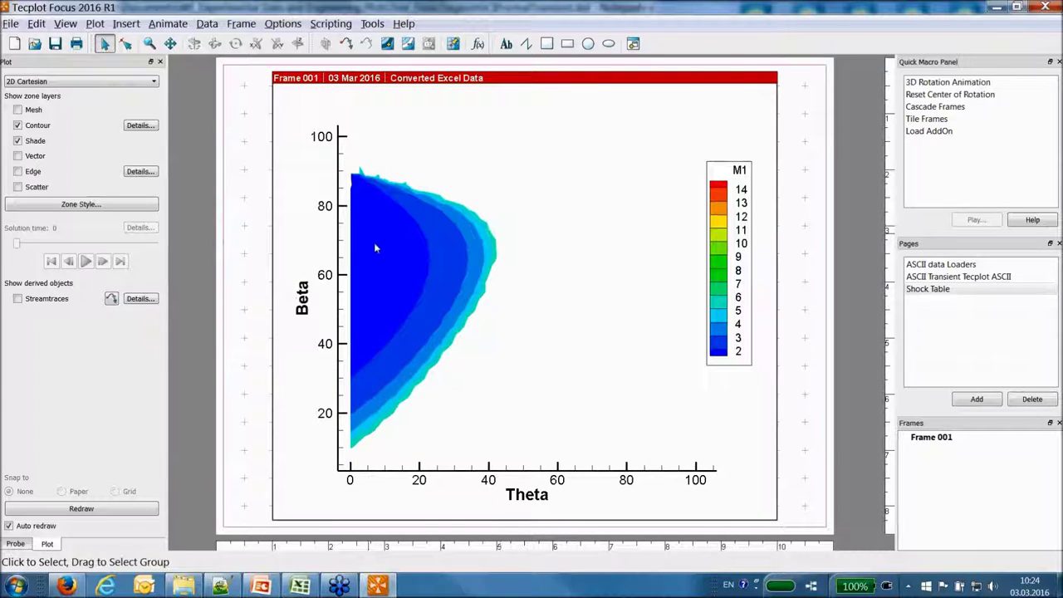
{"action": "key", "text": "alt+Tab"}
{"action": "key", "text": "alt+Tab"}
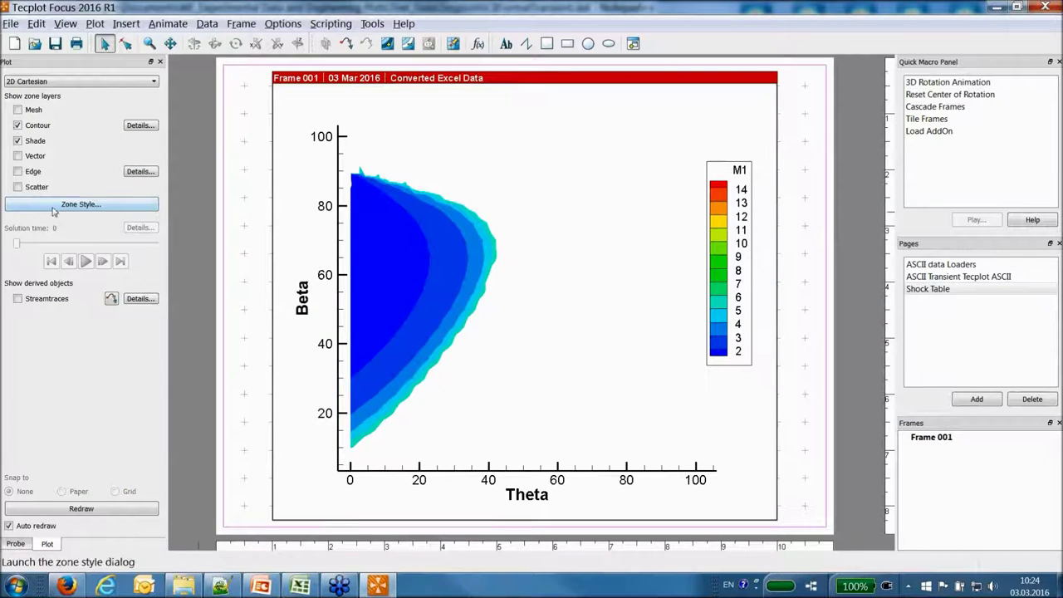
Remove all existing contour levels of M1 in the contour details.
{"action": "left_click", "coordinate": [140, 124]}
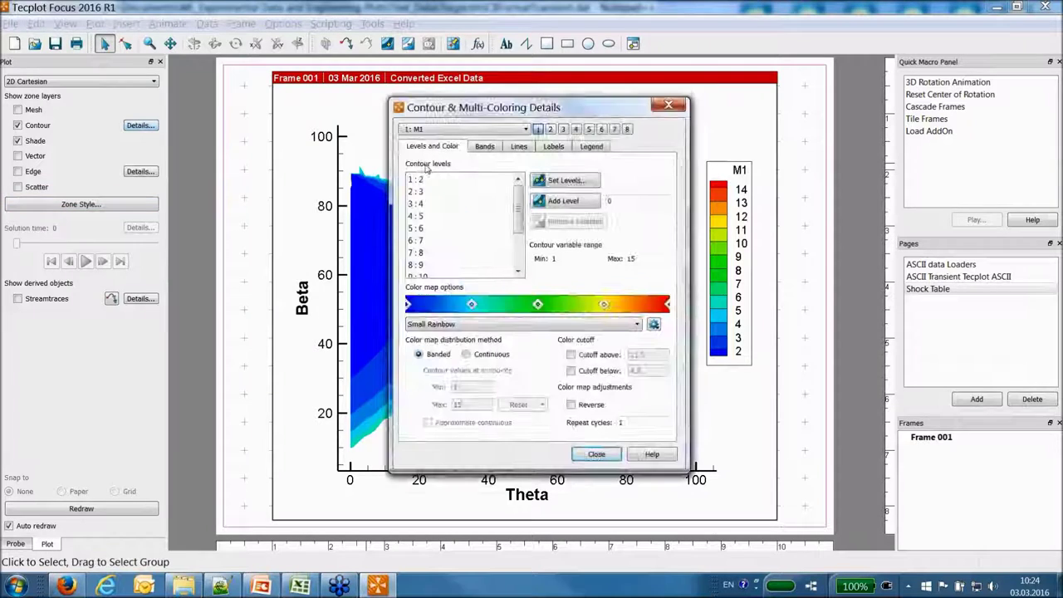
{"action": "left_click_drag", "start_coordinate": [440, 180], "coordinate": [467, 296]}
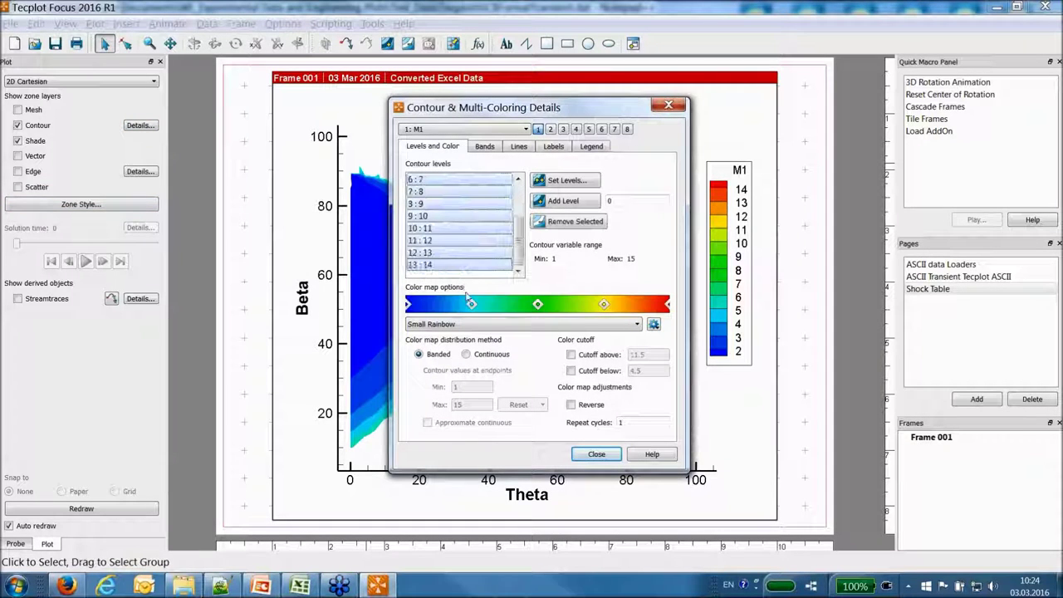
{"action": "left_click", "coordinate": [564, 222]}
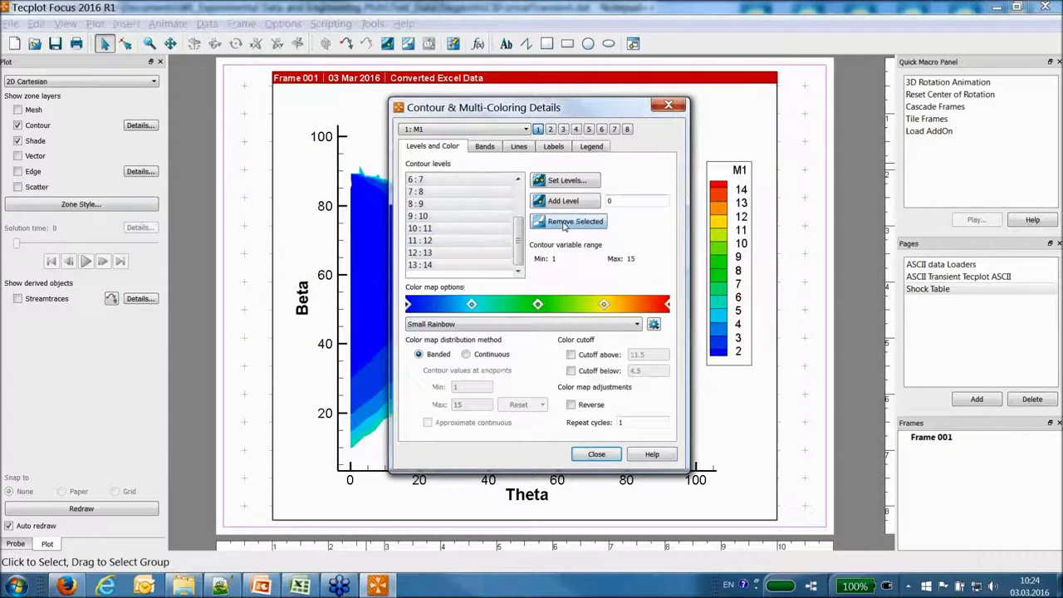
Create new exact M1 contour levels from minimum 1 to maximum 6 with a delta of 0.5, and close the contour details.
{"action": "left_click", "coordinate": [566, 180]}
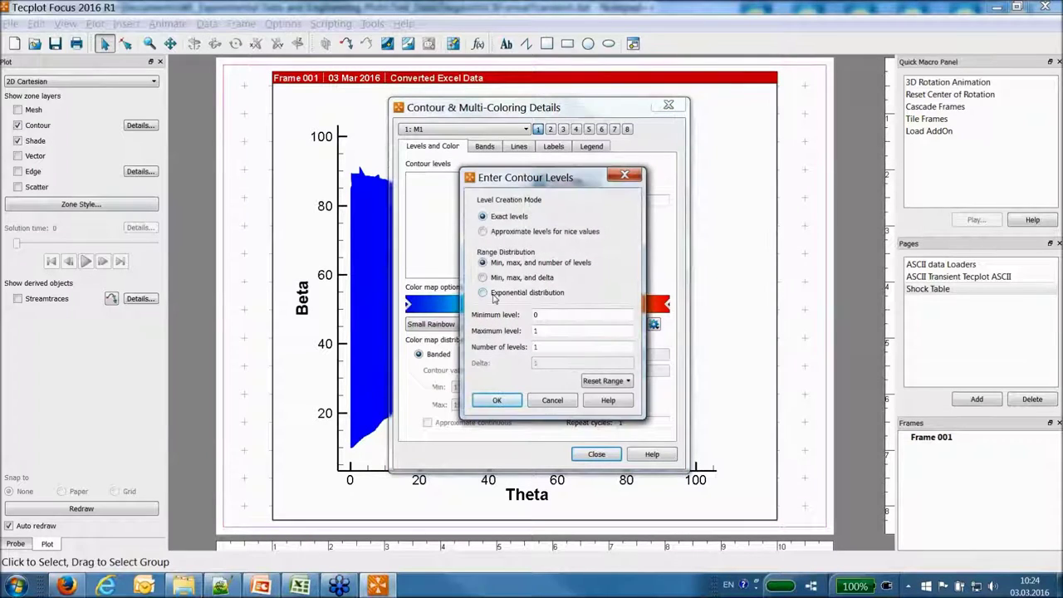
{"action": "left_click", "coordinate": [483, 278]}
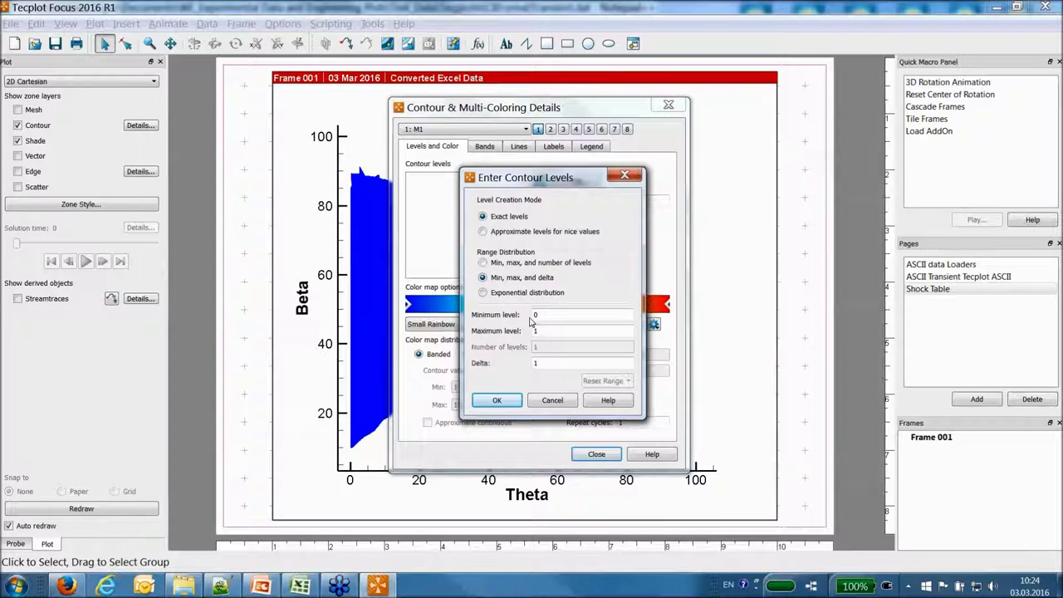
{"action": "double_click", "coordinate": [554, 314]}
{"action": "key", "text": "Tab"}
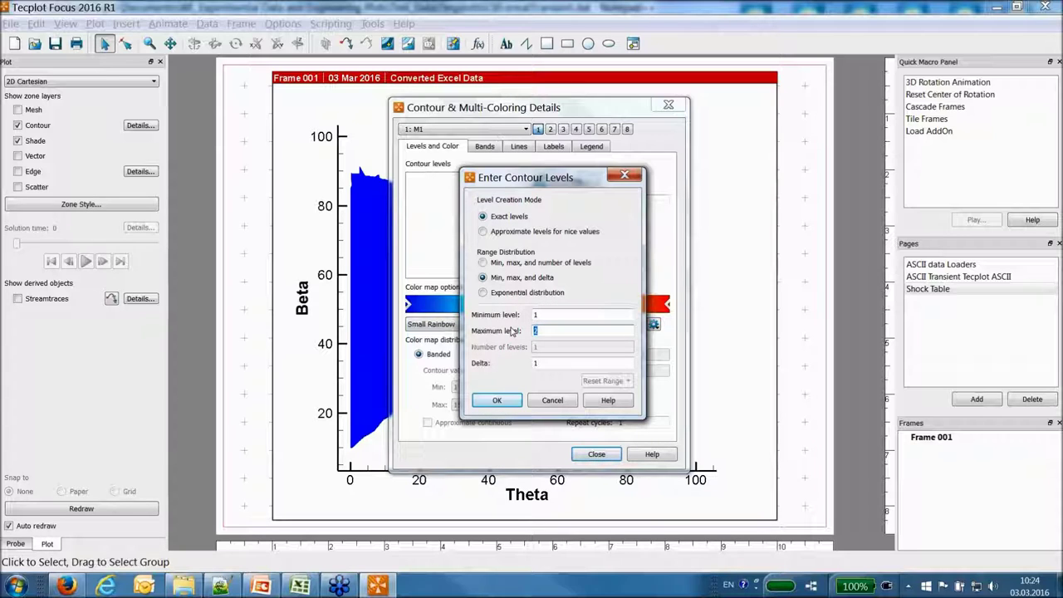
{"action": "type", "text": "6"}
{"action": "double_click", "coordinate": [552, 363]}
{"action": "type", "text": "0.5"}
{"action": "left_click", "coordinate": [496, 400]}
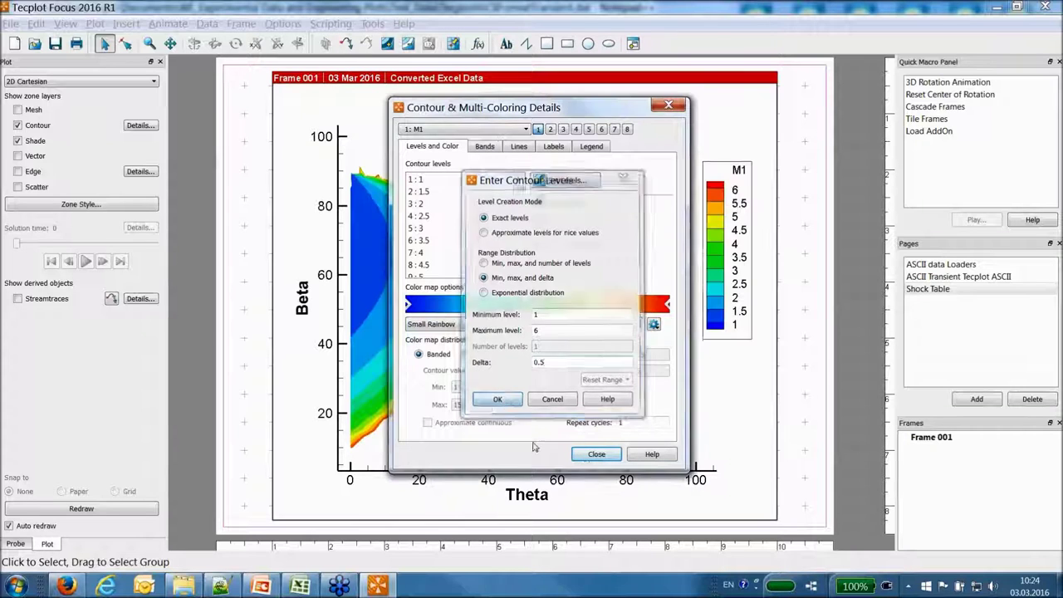
{"action": "left_click", "coordinate": [592, 454]}
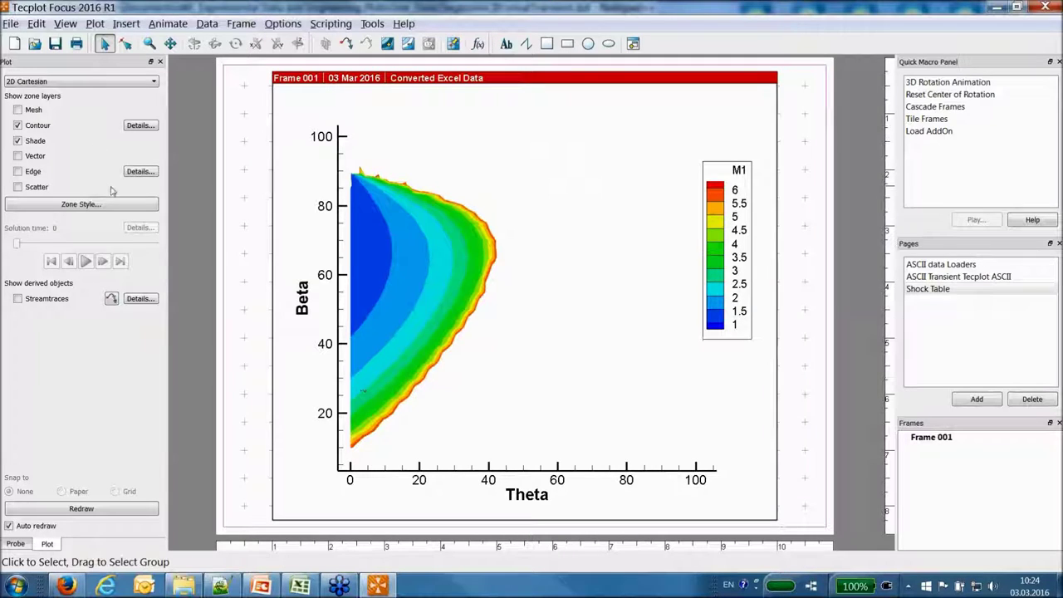
Reopen the contour details, move them clear of the plot and start editing the value for an added level.
{"action": "left_click", "coordinate": [140, 125]}
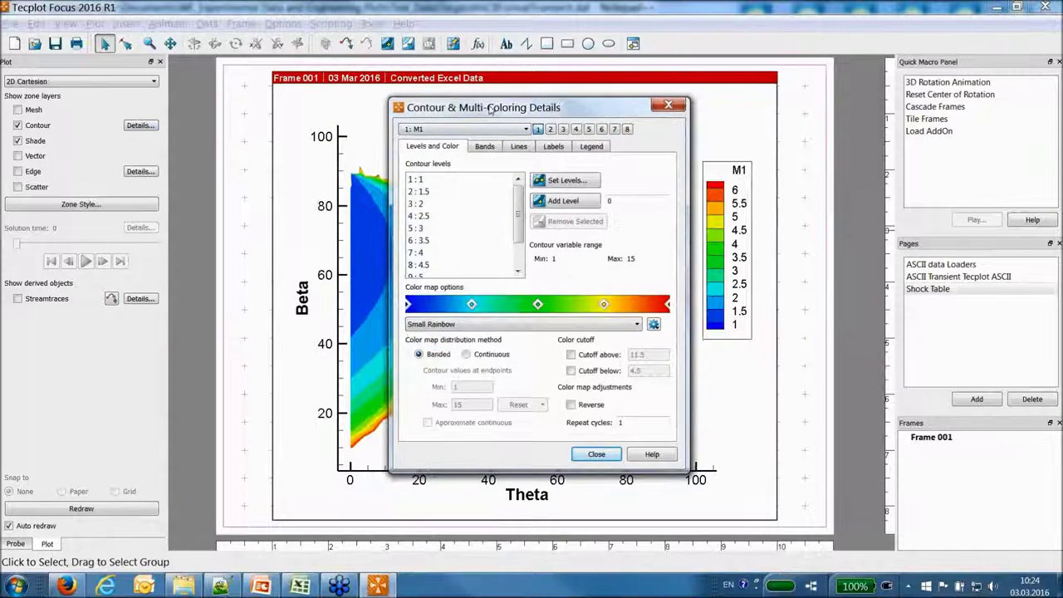
{"action": "left_click_drag", "start_coordinate": [465, 108], "coordinate": [631, 105]}
{"action": "double_click", "coordinate": [793, 196]}
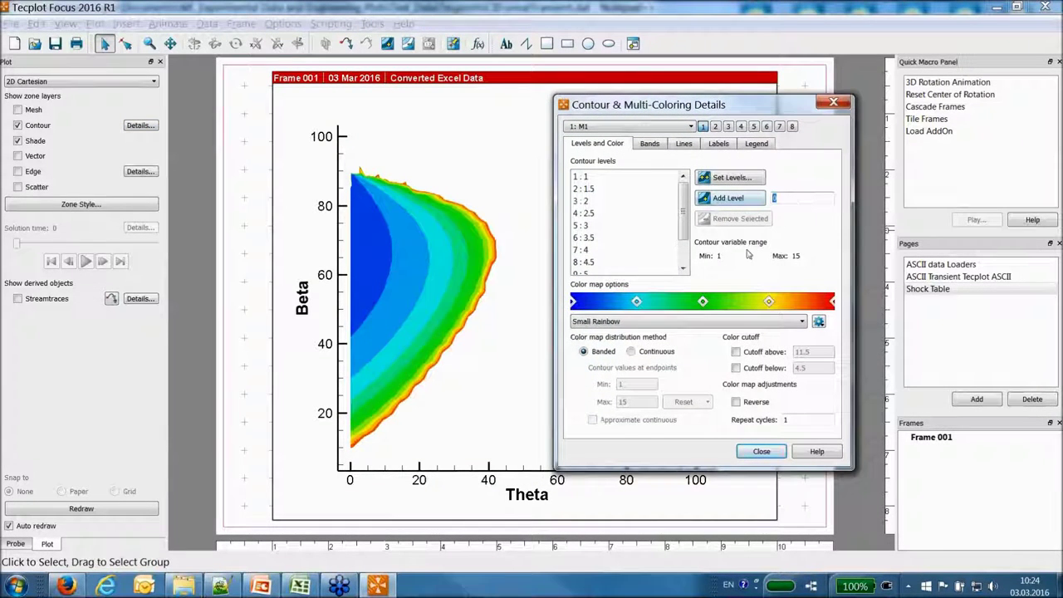
Add contour levels 1.25 and 1.75 to the M1 contour group.
{"action": "type", "text": "1.25"}
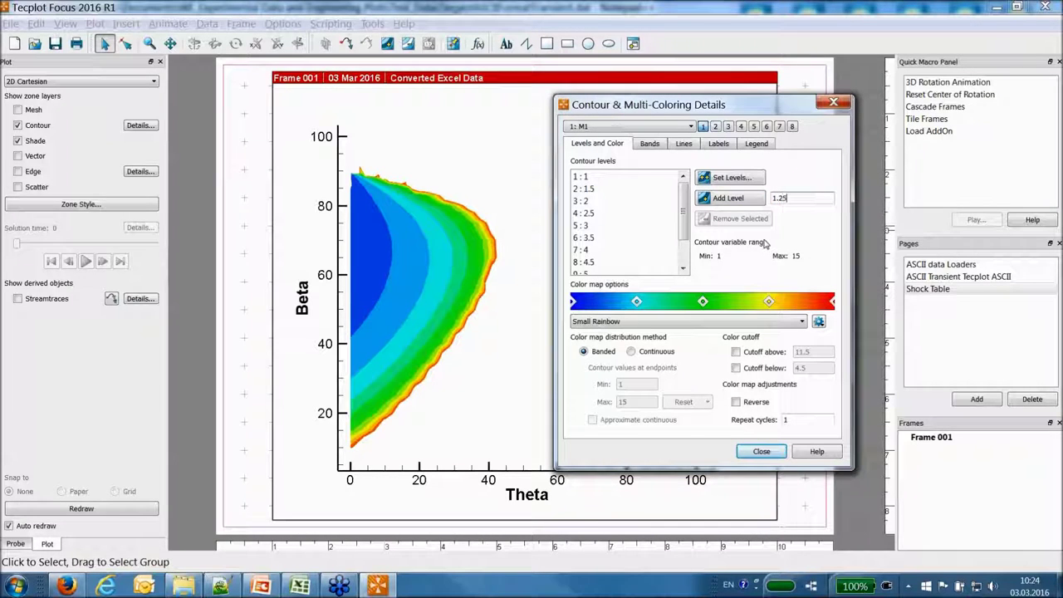
{"action": "left_click", "coordinate": [731, 198]}
{"action": "type", "text": "1.75"}
{"action": "left_click", "coordinate": [739, 200]}
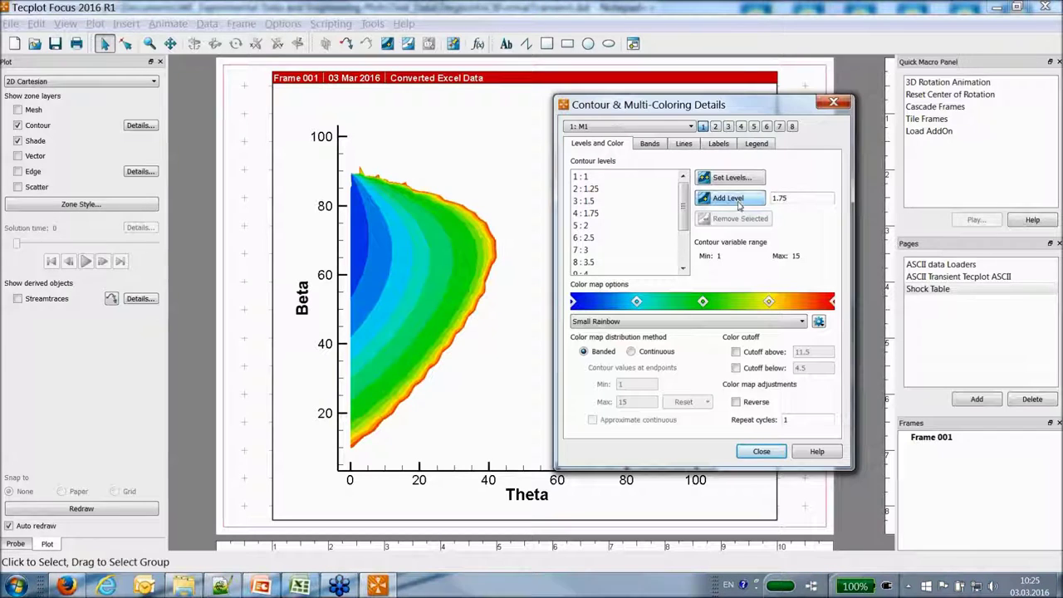
{"action": "left_click", "coordinate": [762, 452]}
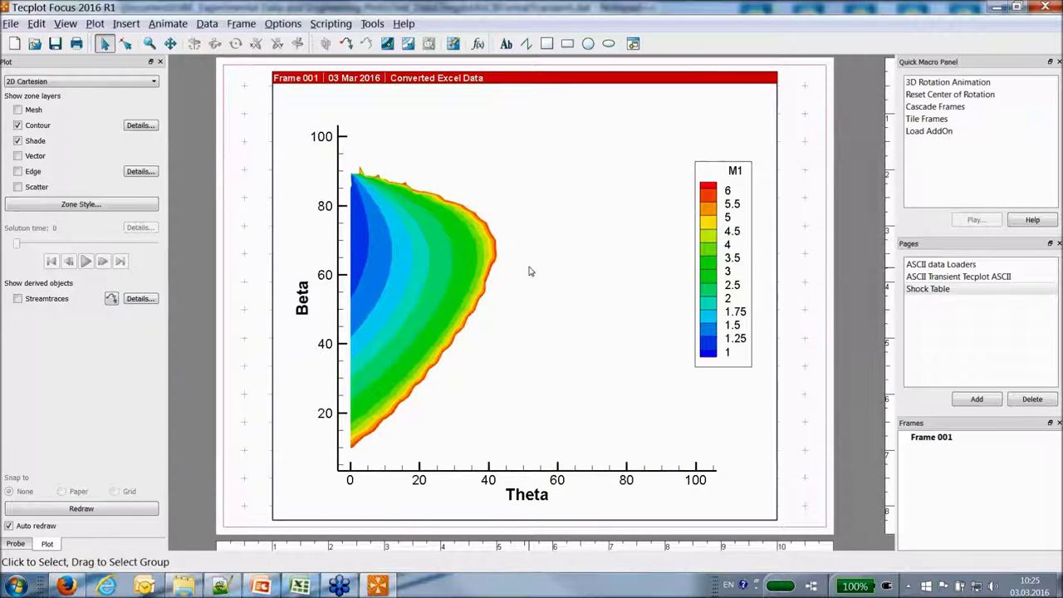
Remove every contour level except 1 from contour group 2, which uses the M2 variable.
{"action": "left_click", "coordinate": [140, 125]}
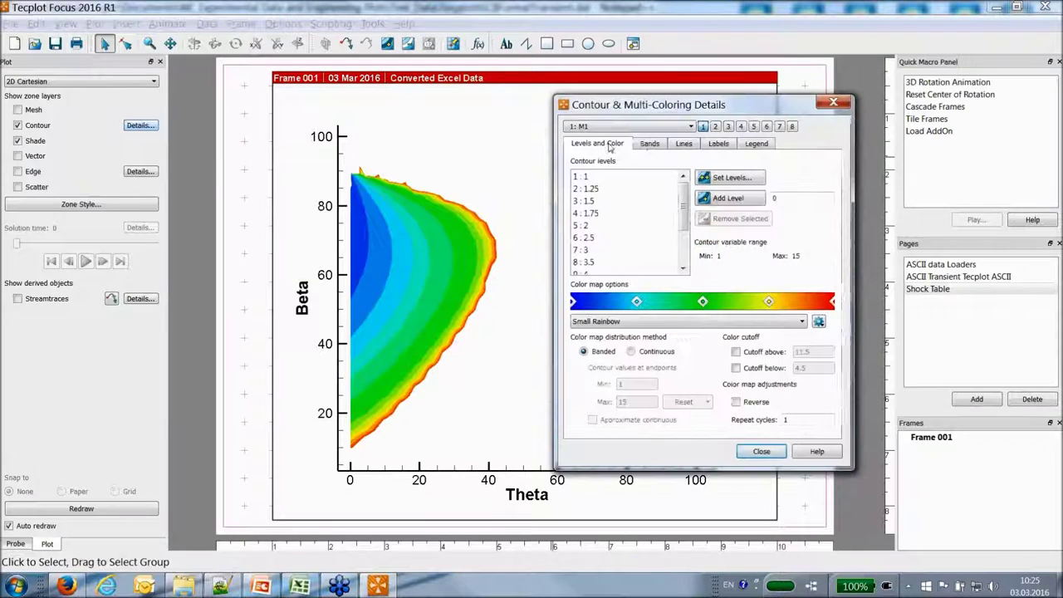
{"action": "left_click", "coordinate": [710, 128]}
{"action": "left_click_drag", "start_coordinate": [643, 191], "coordinate": [664, 292]}
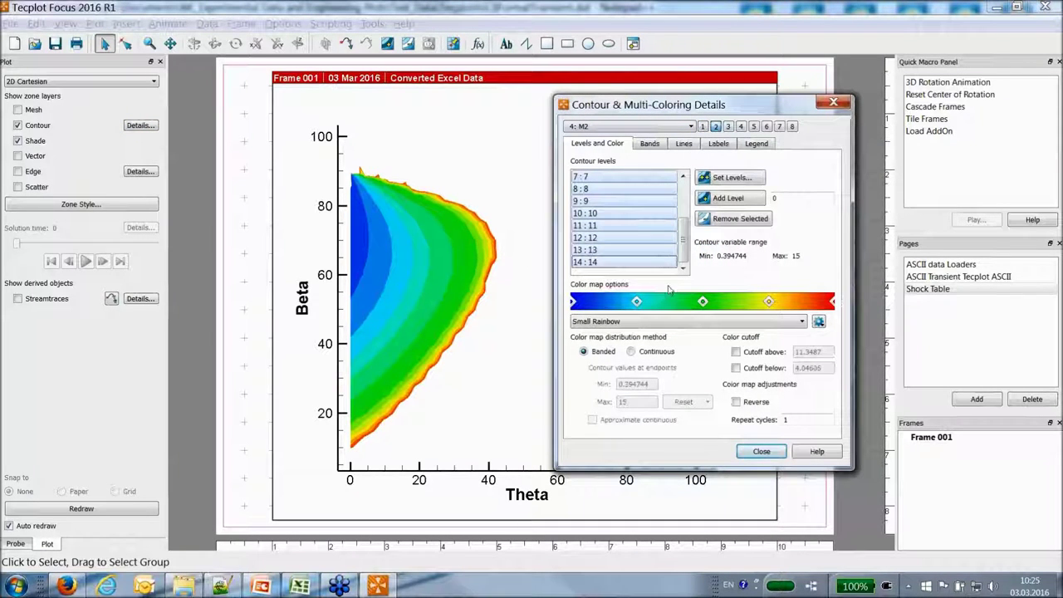
{"action": "left_click", "coordinate": [719, 219]}
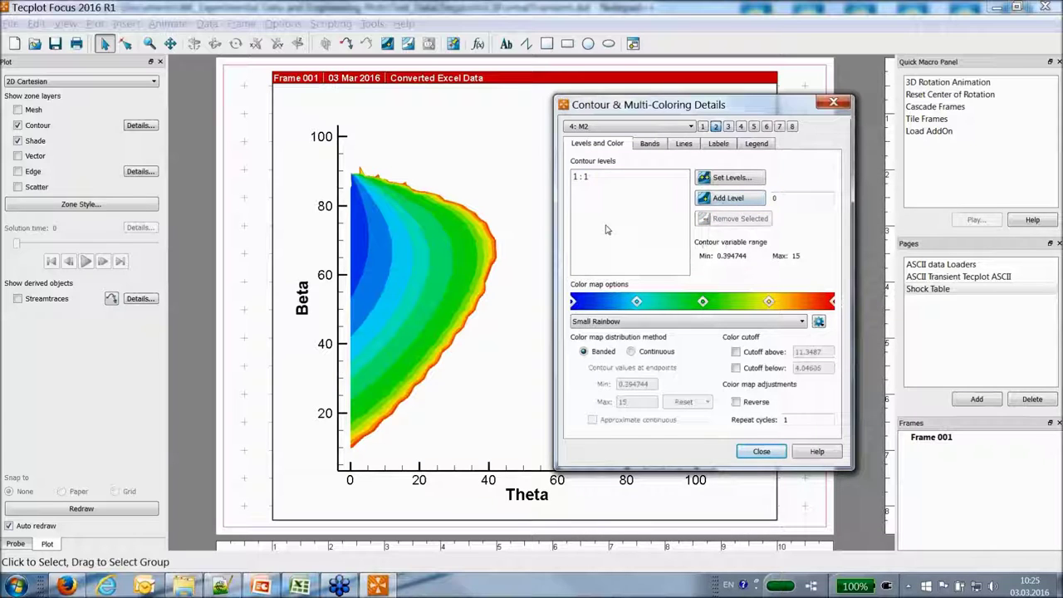
{"action": "left_click", "coordinate": [591, 179]}
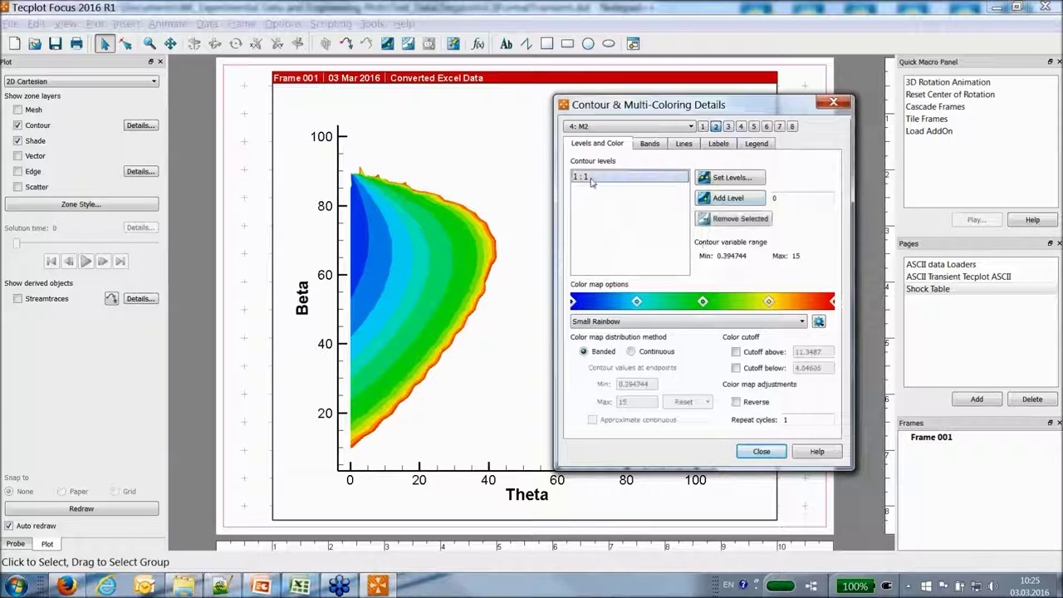
{"action": "left_click", "coordinate": [760, 452]}
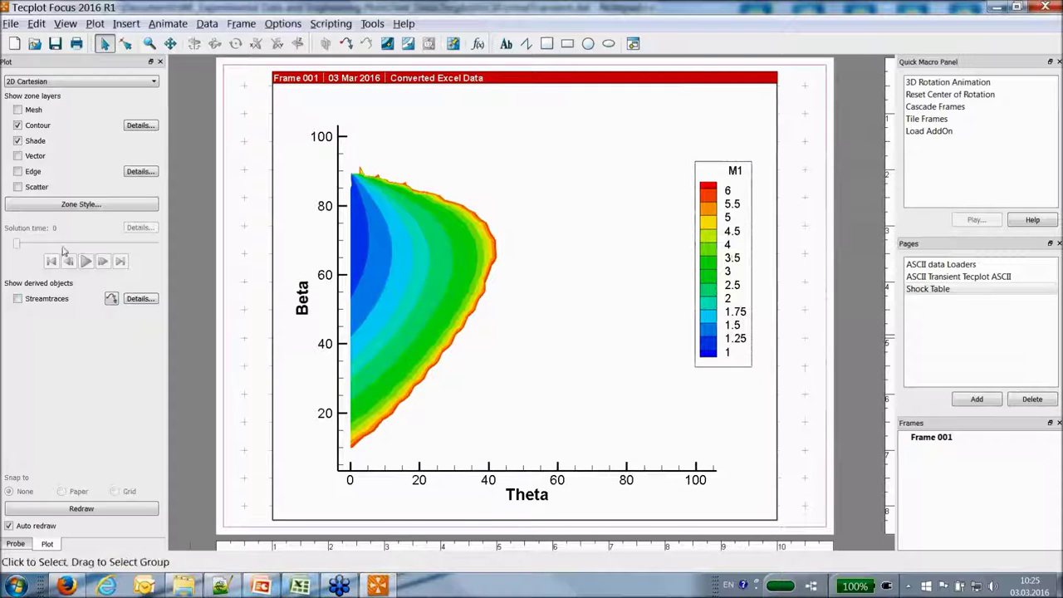
Set the Triangulation zone's contour type to Lines and flood in the zone style.
{"action": "left_click", "coordinate": [73, 203]}
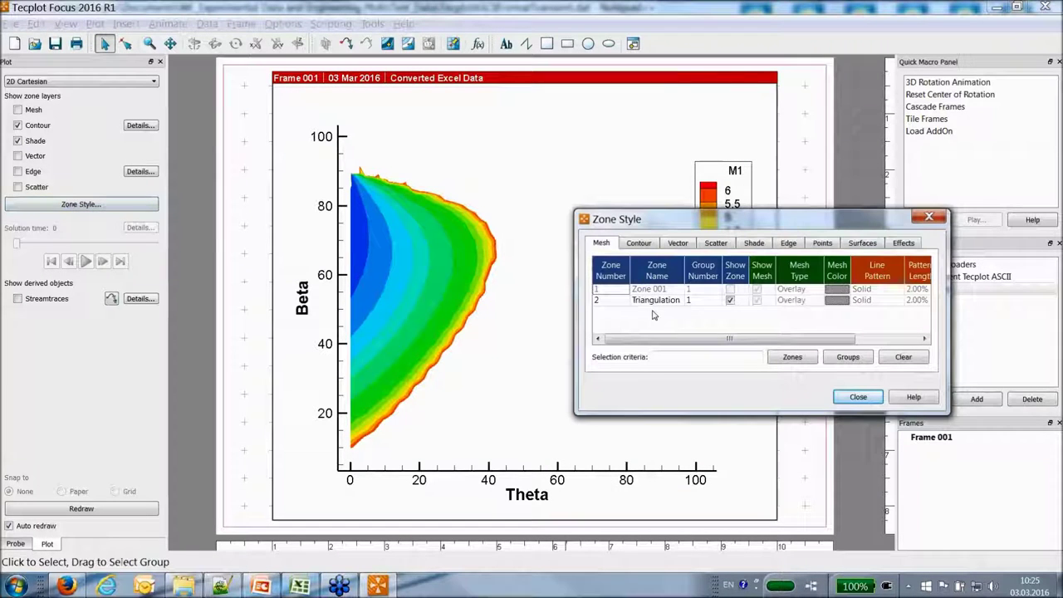
{"action": "left_click", "coordinate": [654, 302]}
{"action": "left_click_drag", "start_coordinate": [691, 341], "coordinate": [754, 341]}
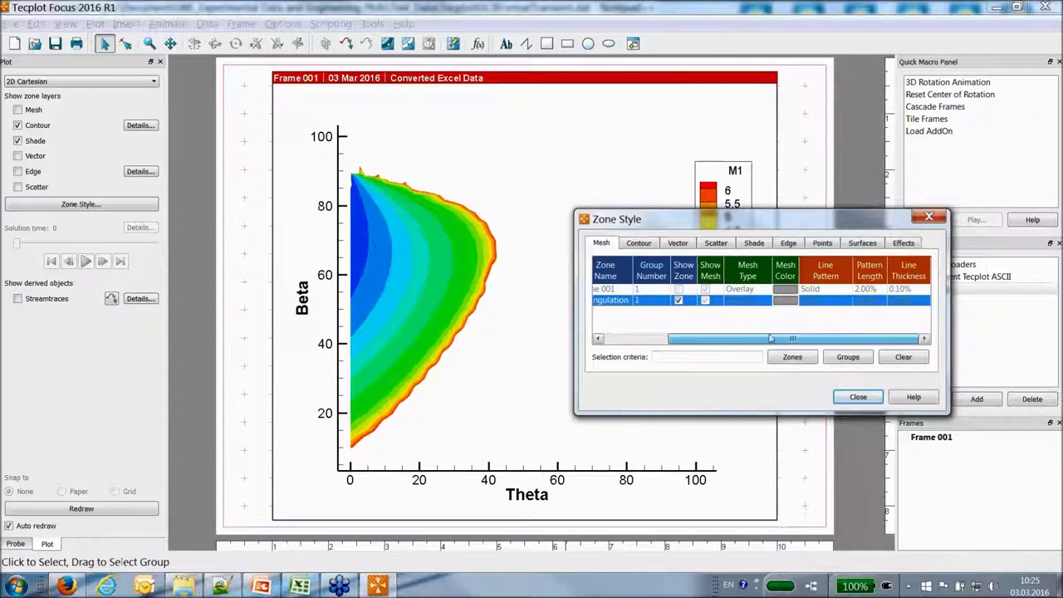
{"action": "left_click", "coordinate": [638, 243]}
{"action": "left_click", "coordinate": [801, 300]}
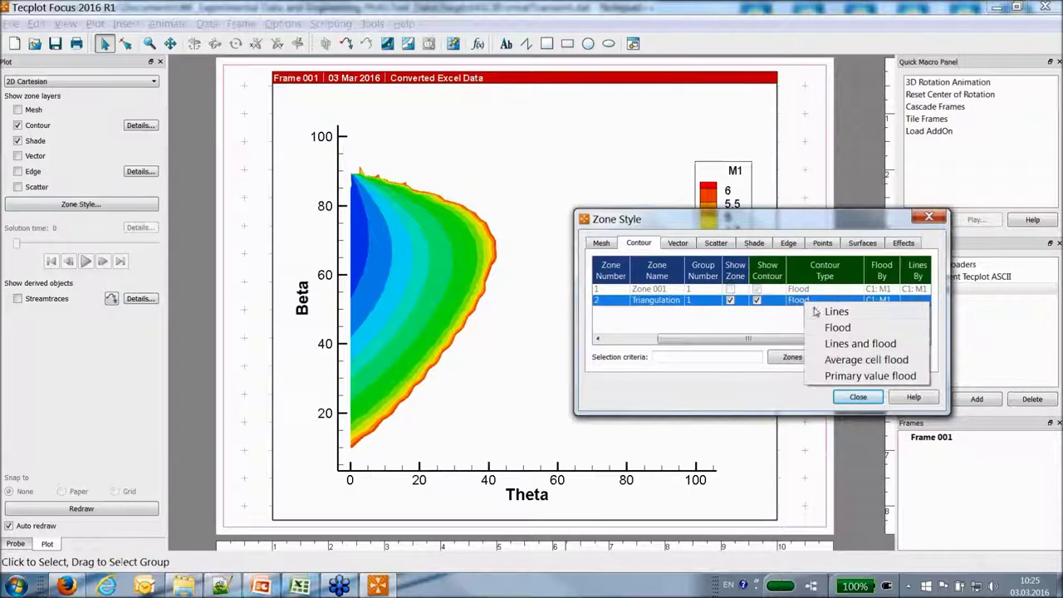
{"action": "left_click", "coordinate": [861, 343]}
Flood the Triangulation zone by C2: M2 and color its contour lines by the M1 contour group.
{"action": "left_click_drag", "start_coordinate": [817, 339], "coordinate": [899, 338]}
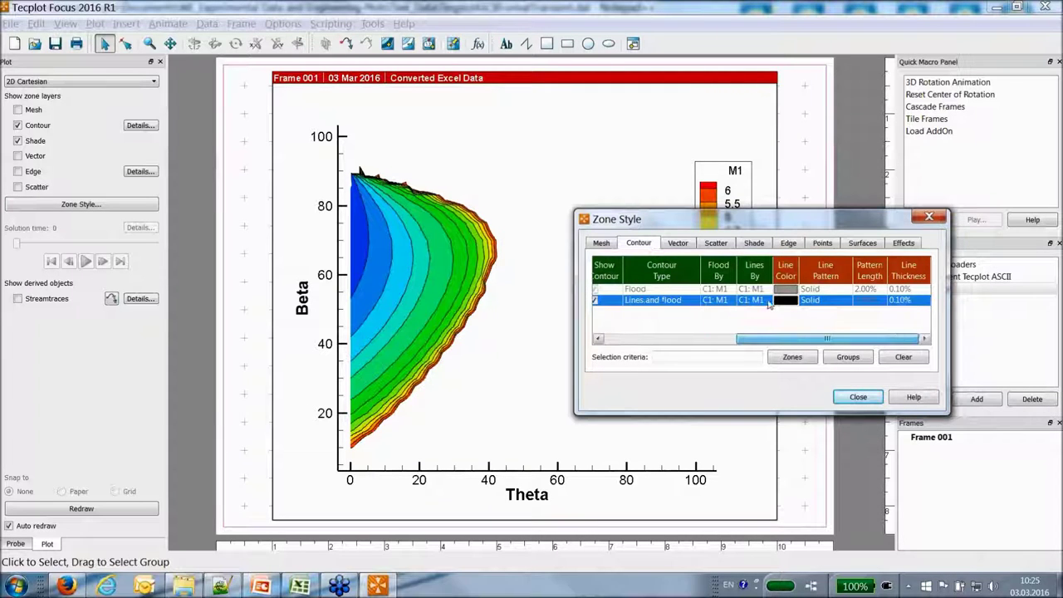
{"action": "left_click", "coordinate": [725, 304]}
{"action": "left_click", "coordinate": [758, 330]}
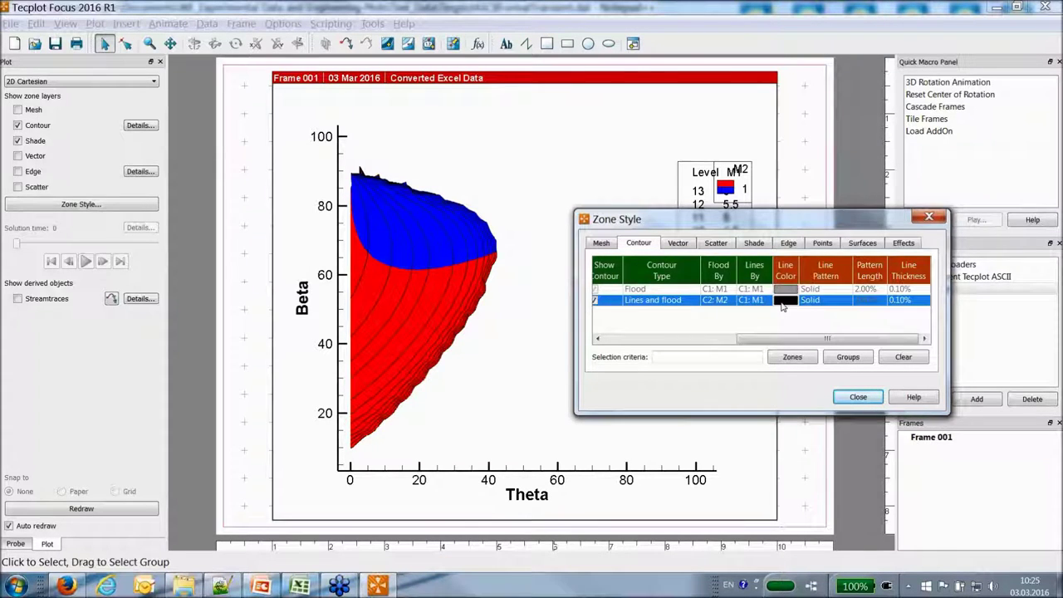
{"action": "left_click", "coordinate": [795, 307]}
{"action": "left_click", "coordinate": [715, 369]}
{"action": "left_click", "coordinate": [856, 397]}
Move the M2 legend to about X 68%, Y 39% and the M1 legend to about X 83%, Y 75% of the frame.
{"action": "left_click_drag", "start_coordinate": [731, 186], "coordinate": [592, 368]}
{"action": "left_click", "coordinate": [710, 317]}
{"action": "double_click", "coordinate": [710, 317]}
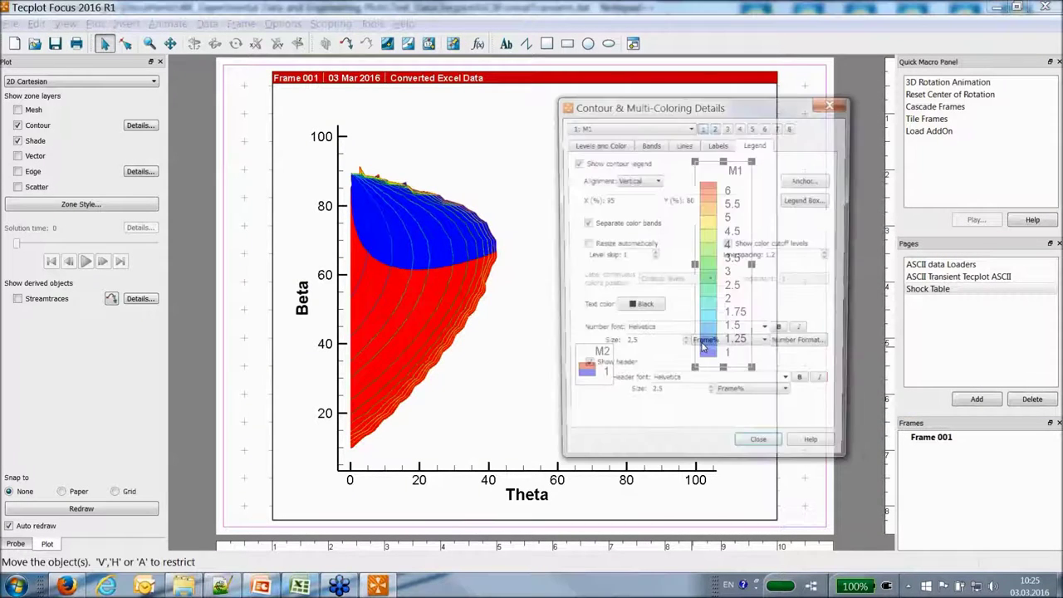
{"action": "left_click", "coordinate": [781, 455]}
{"action": "left_click_drag", "start_coordinate": [724, 306], "coordinate": [666, 327]}
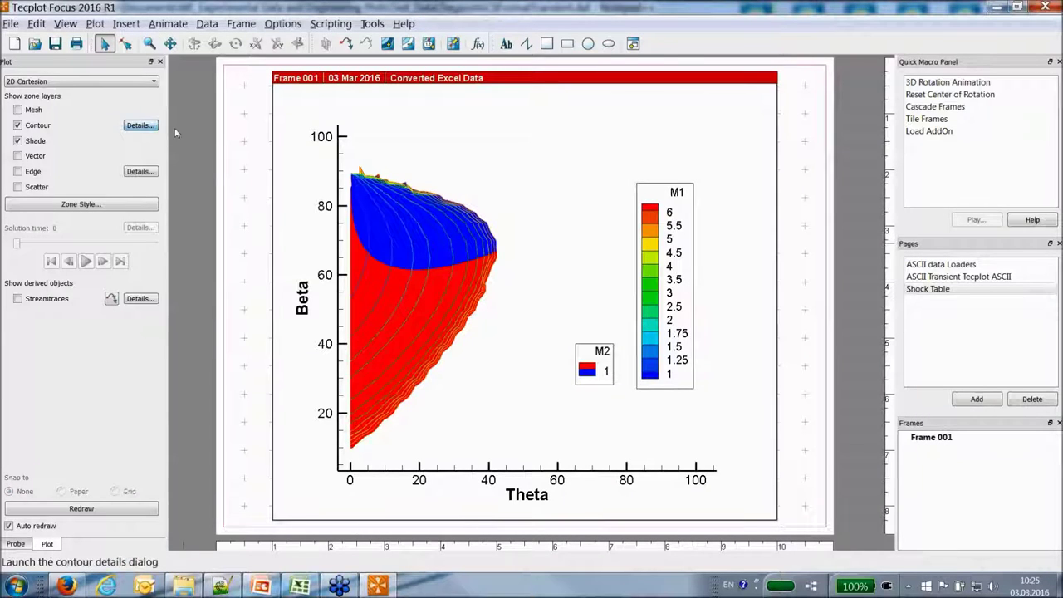
Change the color map of the M2 contour group to Qualitative - Pastel.
{"action": "left_click", "coordinate": [139, 125]}
{"action": "left_click", "coordinate": [716, 127]}
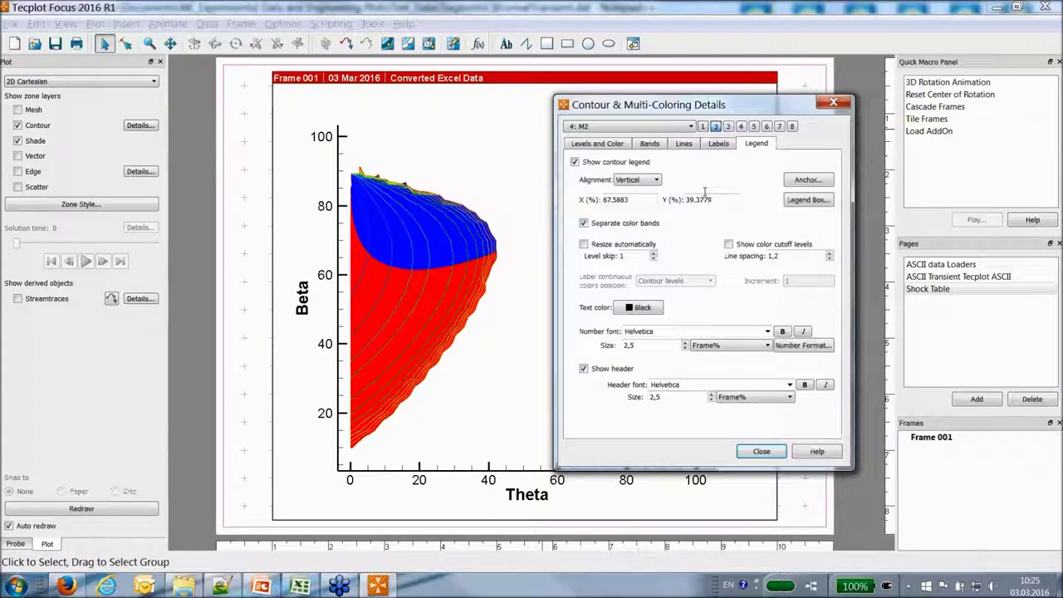
{"action": "left_click", "coordinate": [599, 146]}
{"action": "left_click", "coordinate": [673, 323]}
{"action": "left_click", "coordinate": [693, 329]}
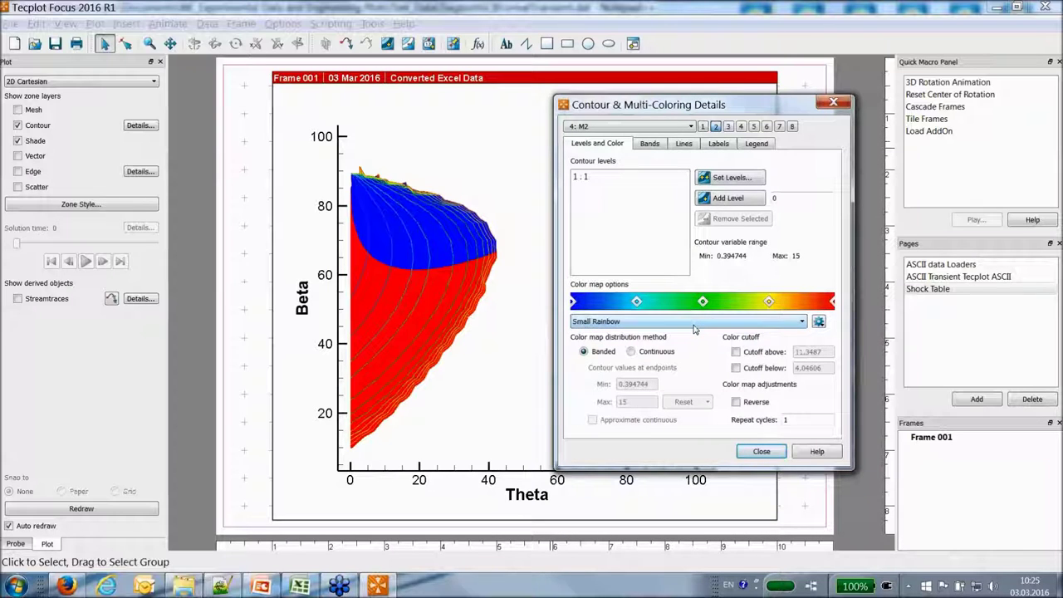
{"action": "scroll", "coordinate": [693, 324], "scroll_direction": "down", "scroll_amount": 4}
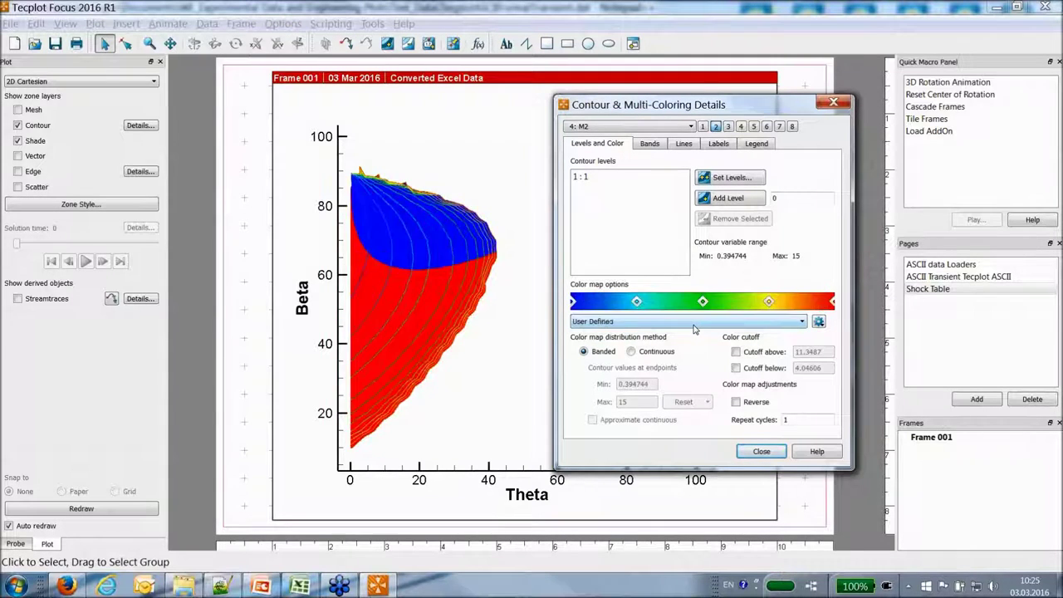
{"action": "scroll", "coordinate": [694, 329], "scroll_direction": "down", "scroll_amount": 4}
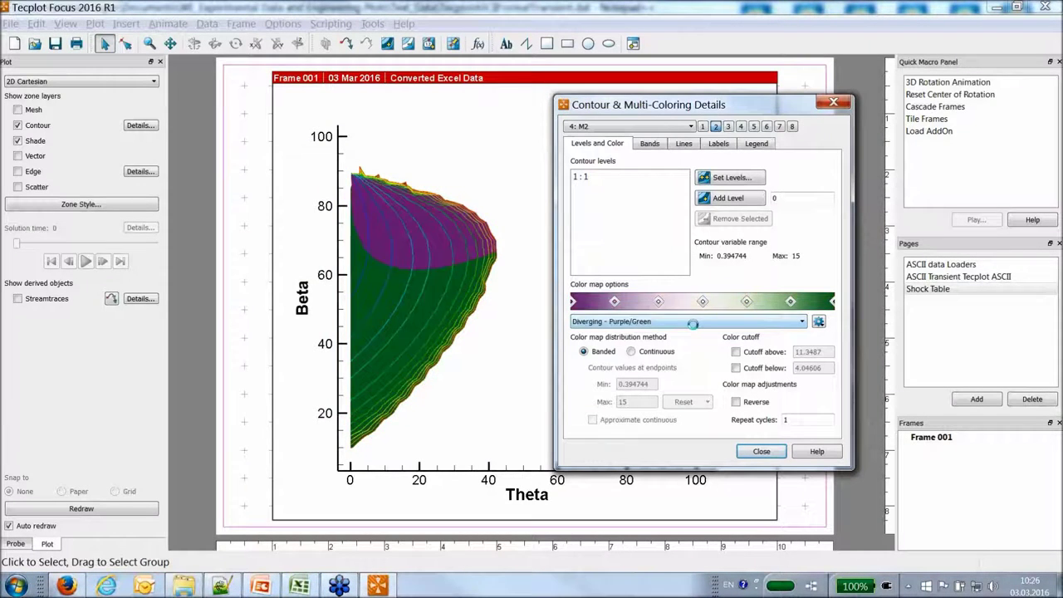
{"action": "scroll", "coordinate": [695, 328], "scroll_direction": "down", "scroll_amount": 4}
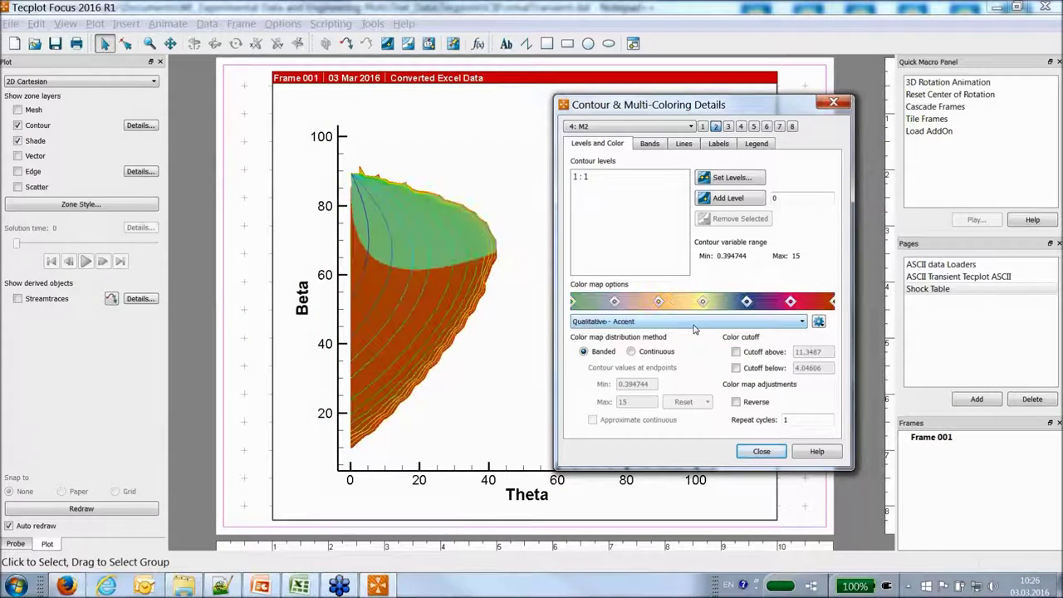
{"action": "scroll", "coordinate": [694, 329], "scroll_direction": "down", "scroll_amount": 2}
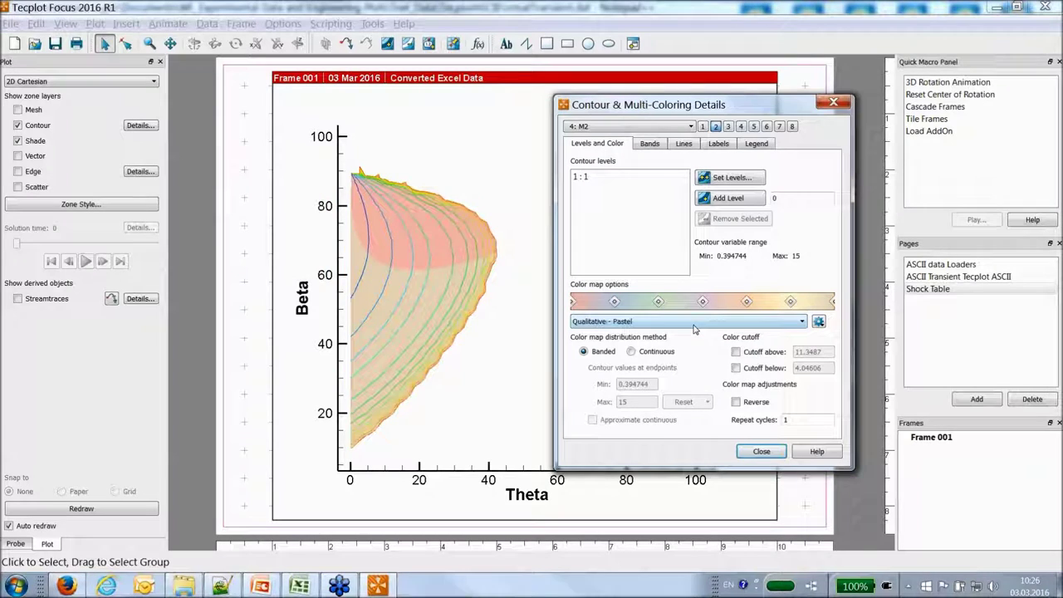
Change the color map of the M1 contour group to Elevation - Above Ground Level.
{"action": "left_click", "coordinate": [703, 126]}
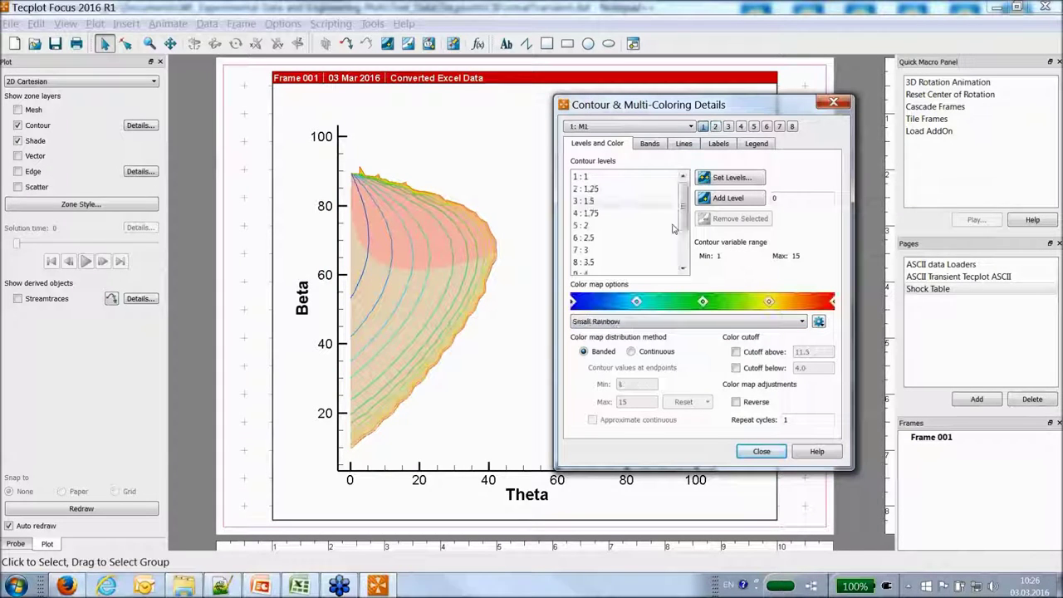
{"action": "left_click", "coordinate": [655, 324]}
{"action": "left_click", "coordinate": [655, 332]}
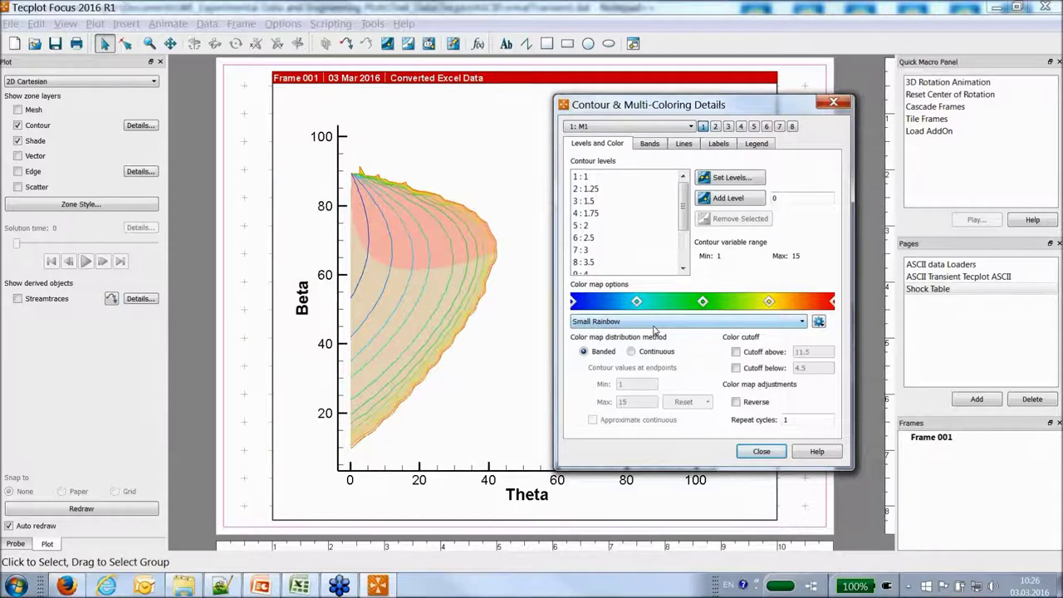
{"action": "scroll", "coordinate": [655, 328], "scroll_direction": "down", "scroll_amount": 4}
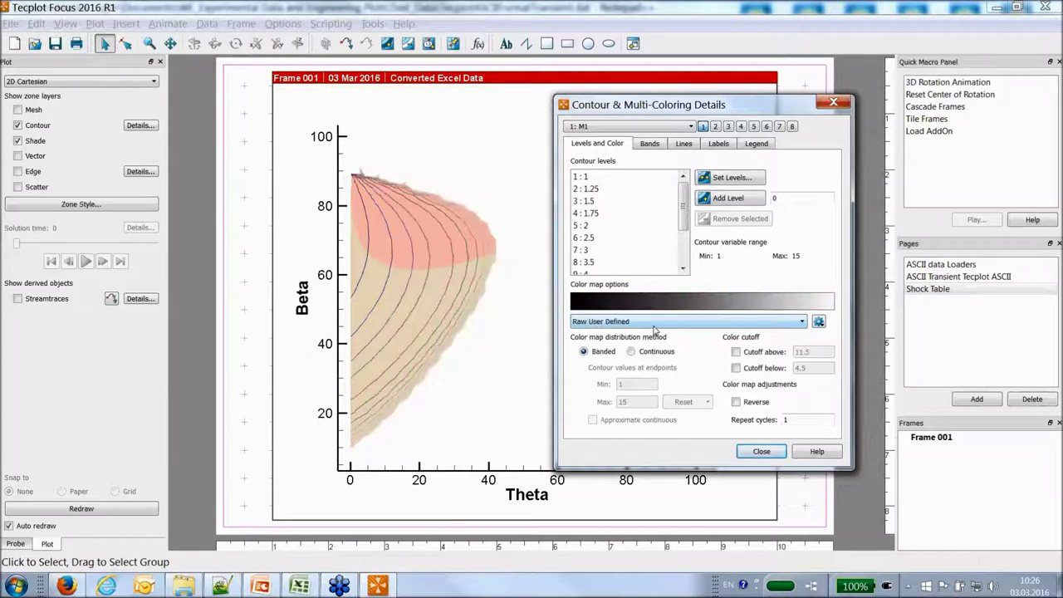
{"action": "scroll", "coordinate": [654, 329], "scroll_direction": "down", "scroll_amount": 4}
{"action": "scroll", "coordinate": [653, 329], "scroll_direction": "down", "scroll_amount": 2}
{"action": "scroll", "coordinate": [653, 330], "scroll_direction": "up", "scroll_amount": 1}
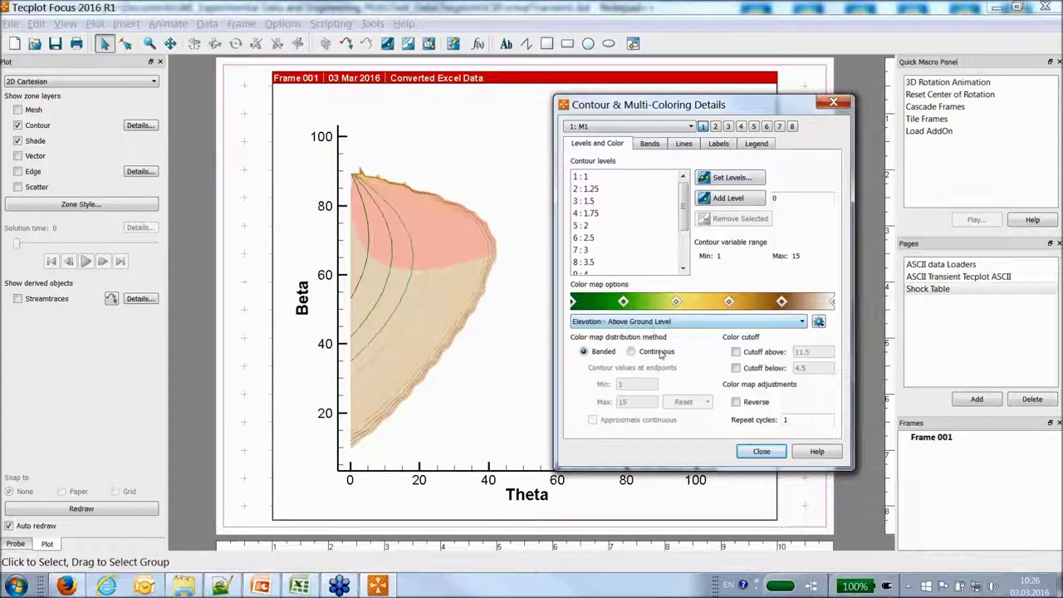
{"action": "left_click", "coordinate": [760, 453]}
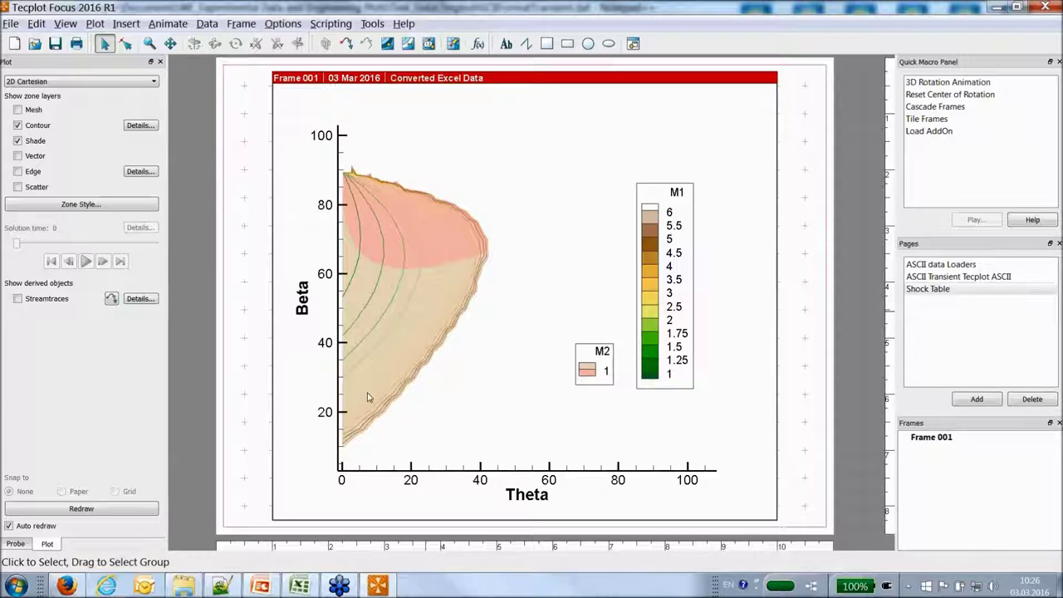
Show contour value labels on the M1 contour lines.
{"action": "double_click", "coordinate": [654, 333]}
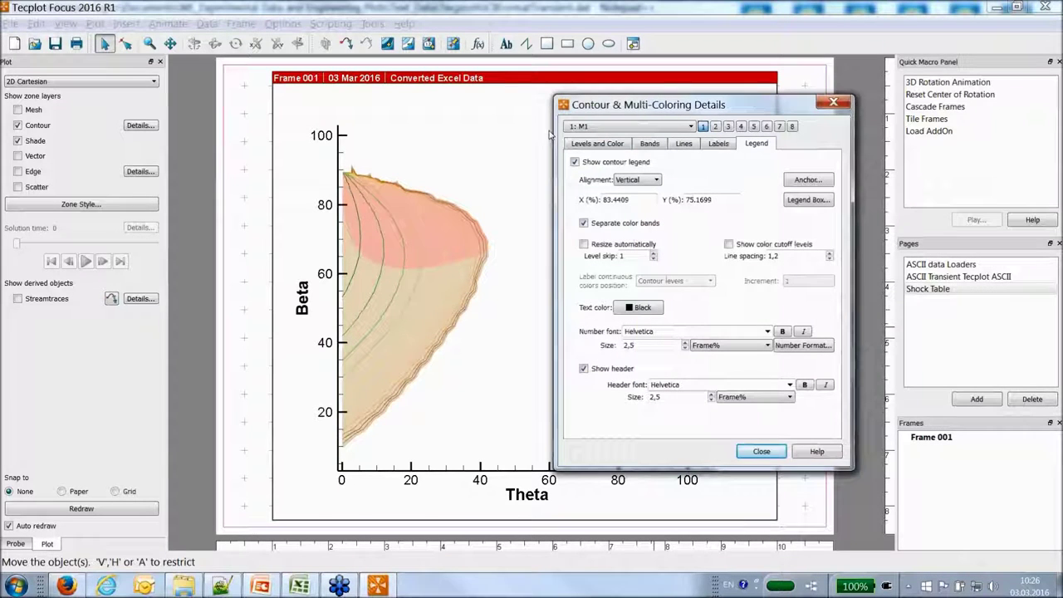
{"action": "left_click", "coordinate": [719, 146]}
{"action": "left_click", "coordinate": [575, 162]}
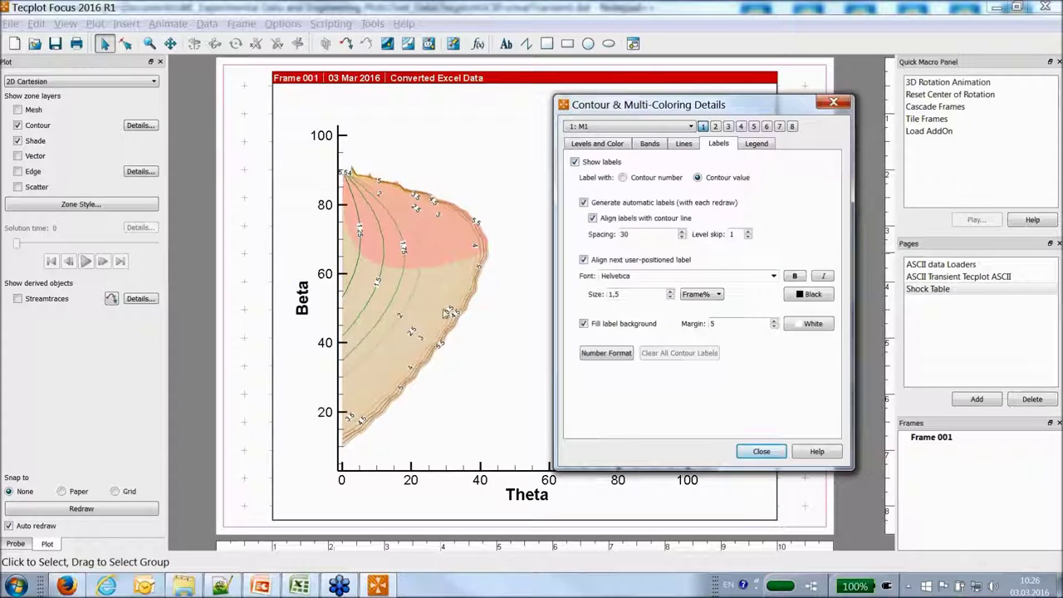
{"action": "left_click", "coordinate": [761, 451]}
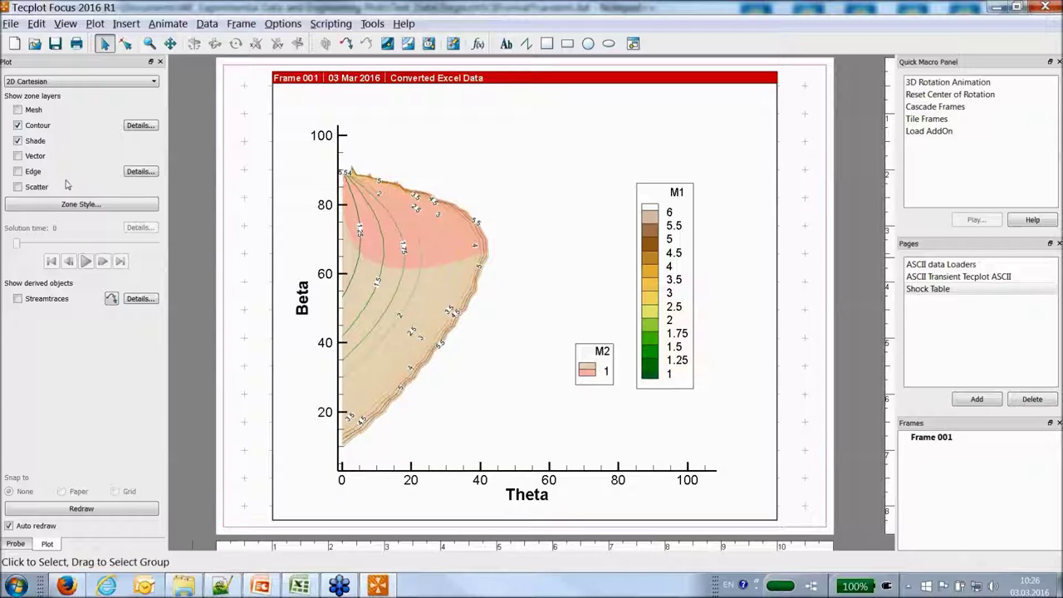
{"action": "left_click", "coordinate": [81, 205]}
{"action": "left_click", "coordinate": [688, 302]}
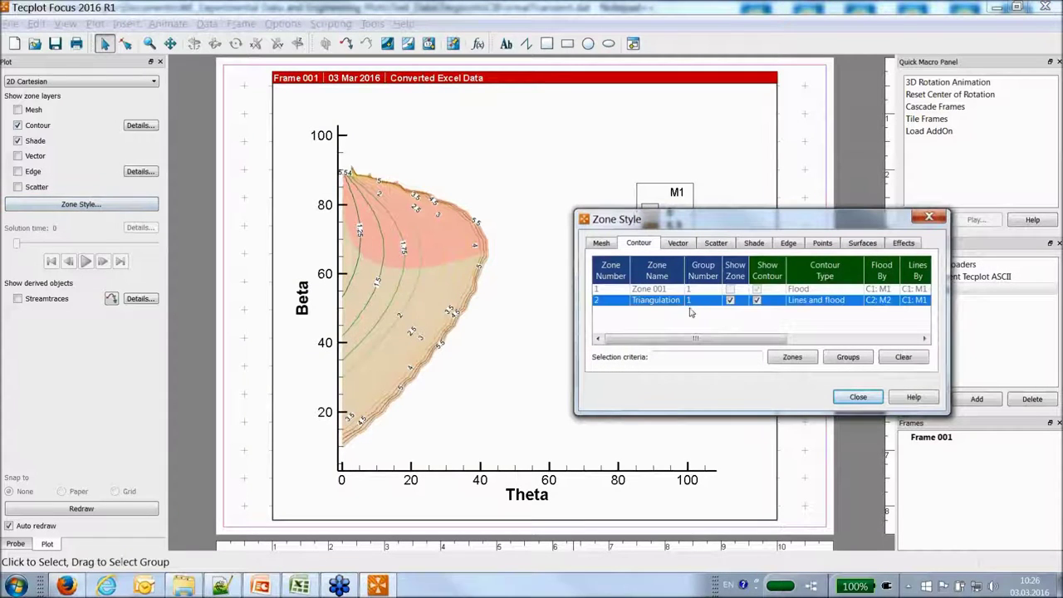
{"action": "left_click", "coordinate": [929, 218]}
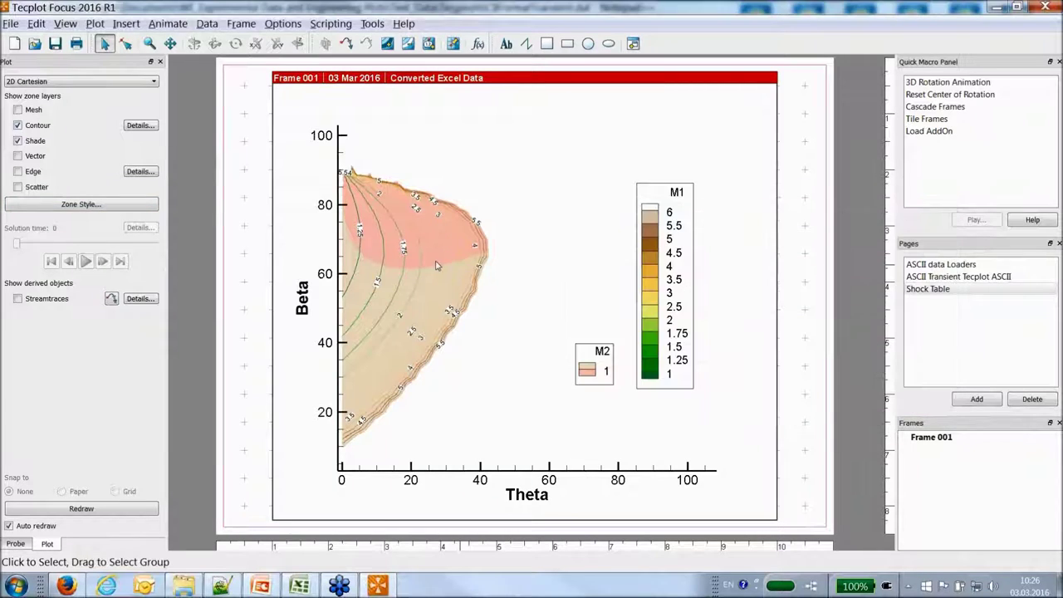
Duplicate the contour plot frame on the Shock Table page and select the active frame.
{"action": "left_click", "coordinate": [272, 231]}
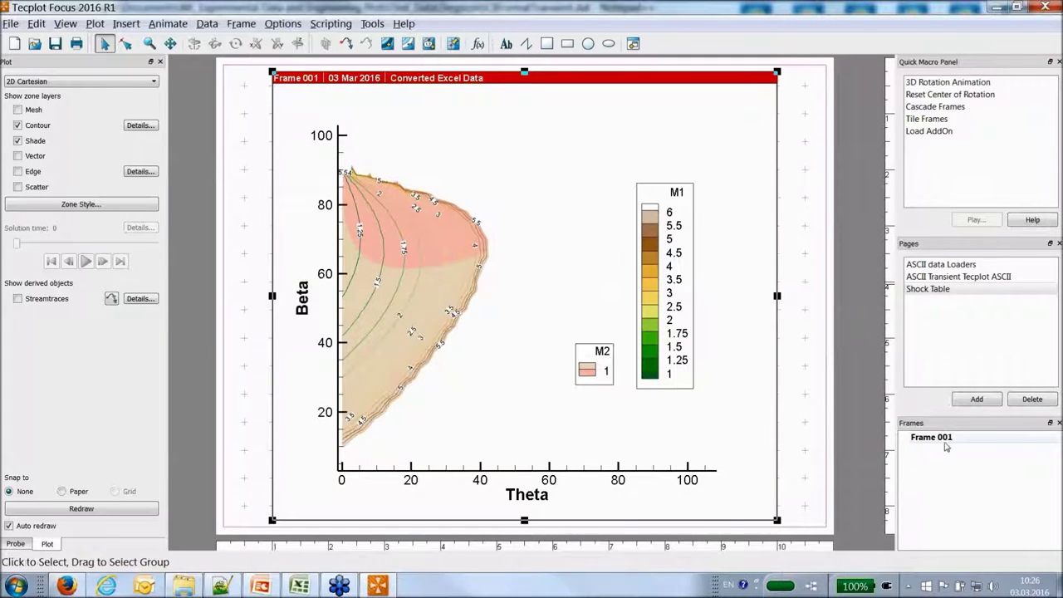
{"action": "left_click", "coordinate": [939, 264]}
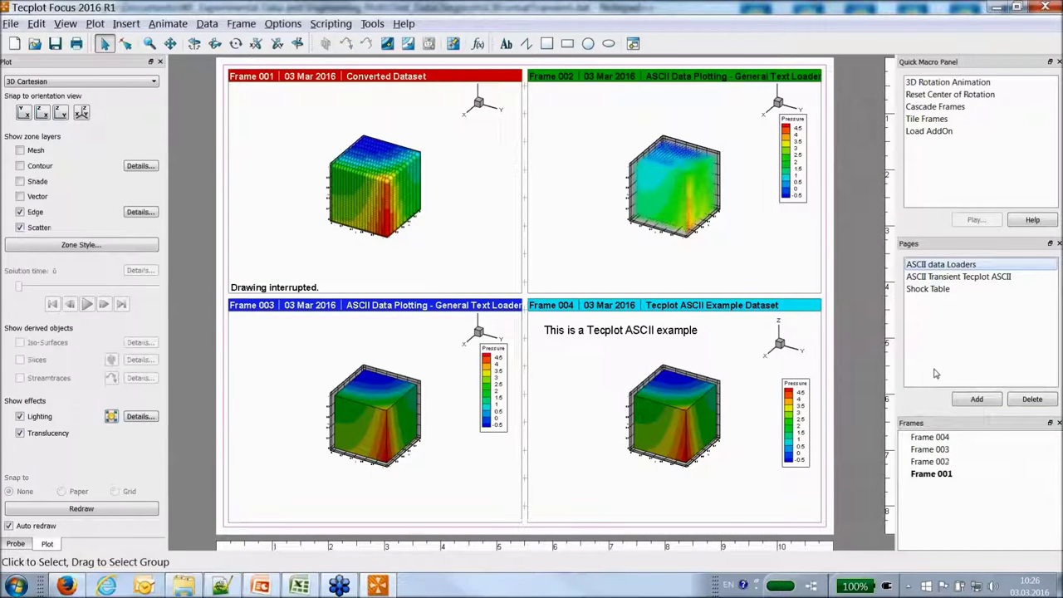
{"action": "left_click", "coordinate": [930, 289]}
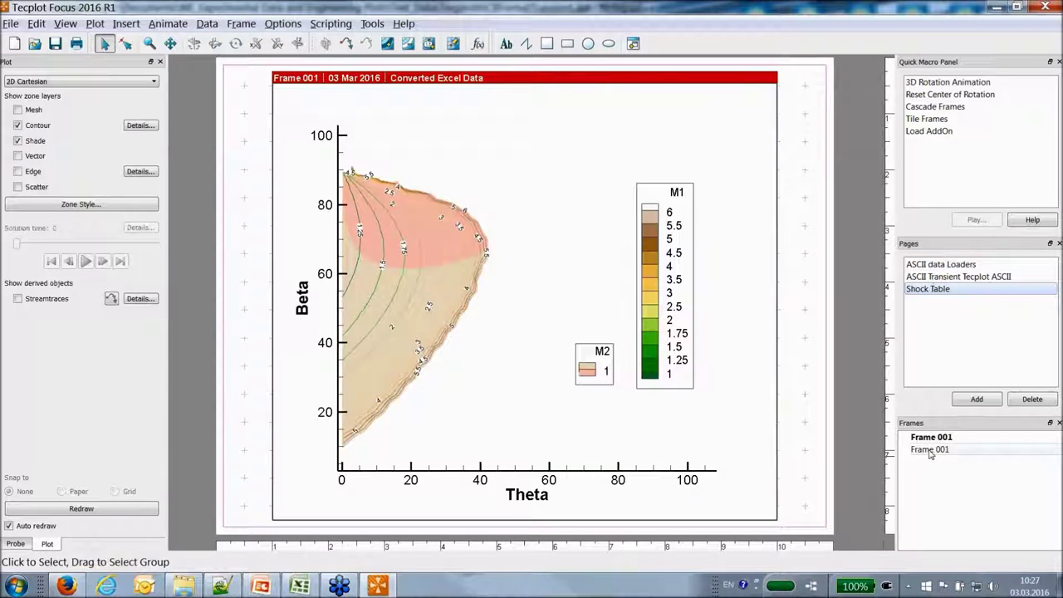
{"action": "left_click", "coordinate": [269, 249]}
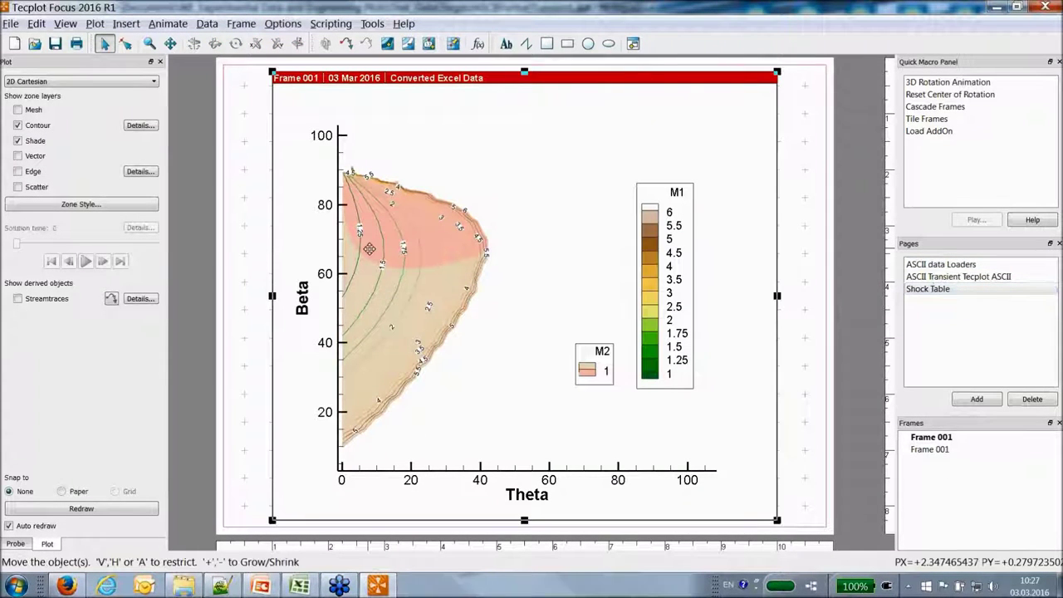
Move the duplicated contour plot frame sideways so it is offset from the original frame.
{"action": "left_click_drag", "start_coordinate": [269, 249], "coordinate": [368, 249]}
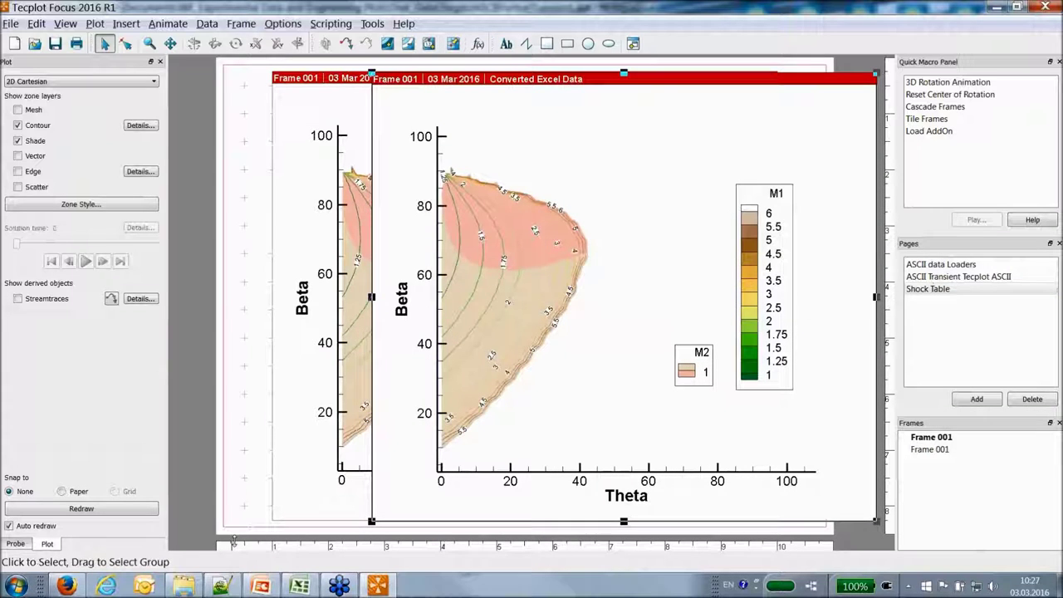
Switch to PowerPoint, paste the copied plot onto the Plotting Excel Tables slide and reposition it.
{"action": "mouse_move", "coordinate": [272, 588]}
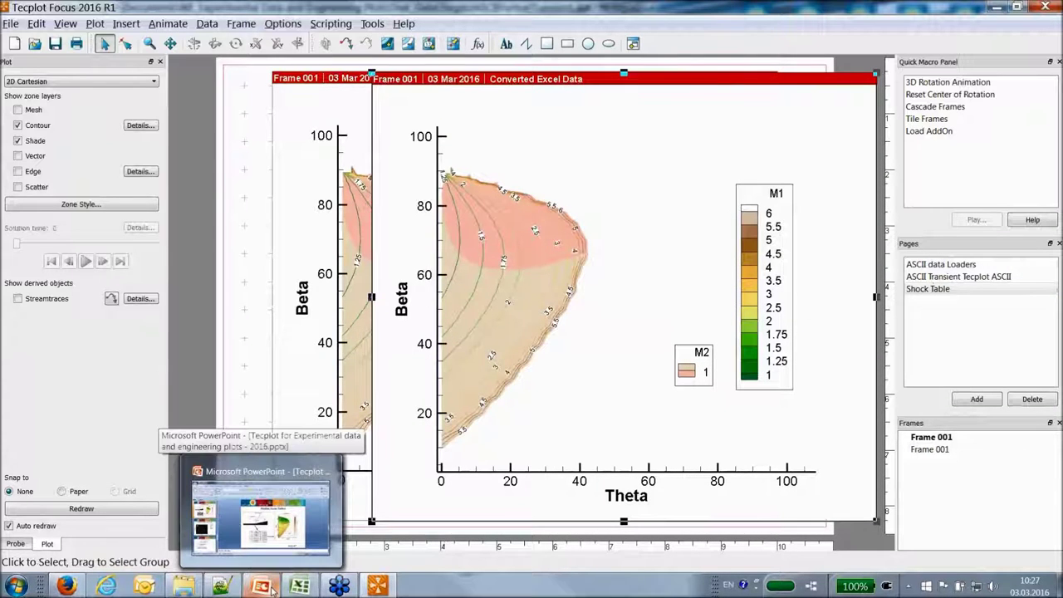
{"action": "left_click", "coordinate": [273, 588]}
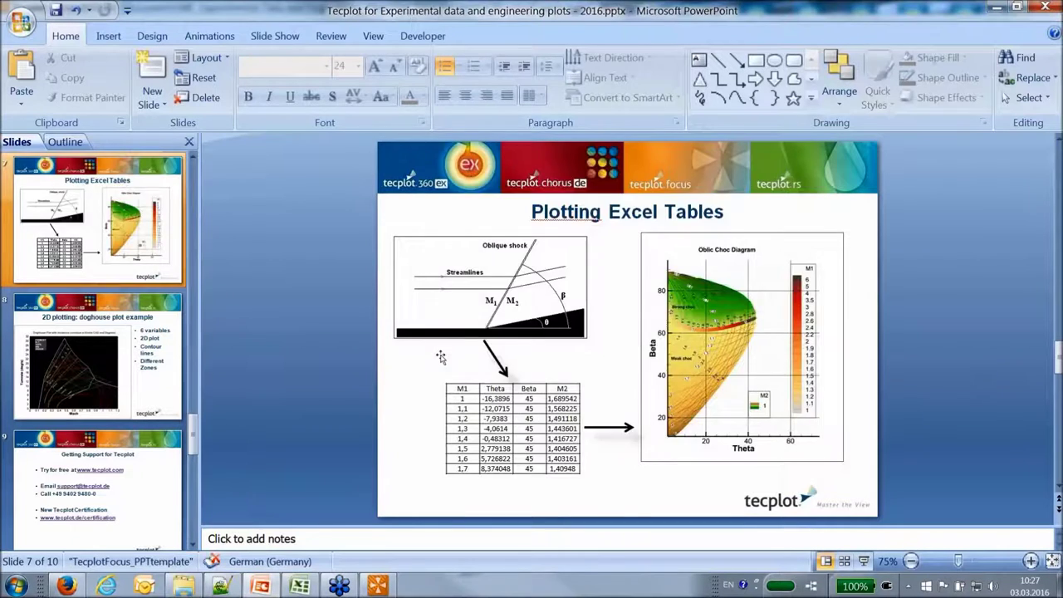
{"action": "key", "text": "ctrl+v"}
{"action": "left_click_drag", "start_coordinate": [436, 160], "coordinate": [487, 205]}
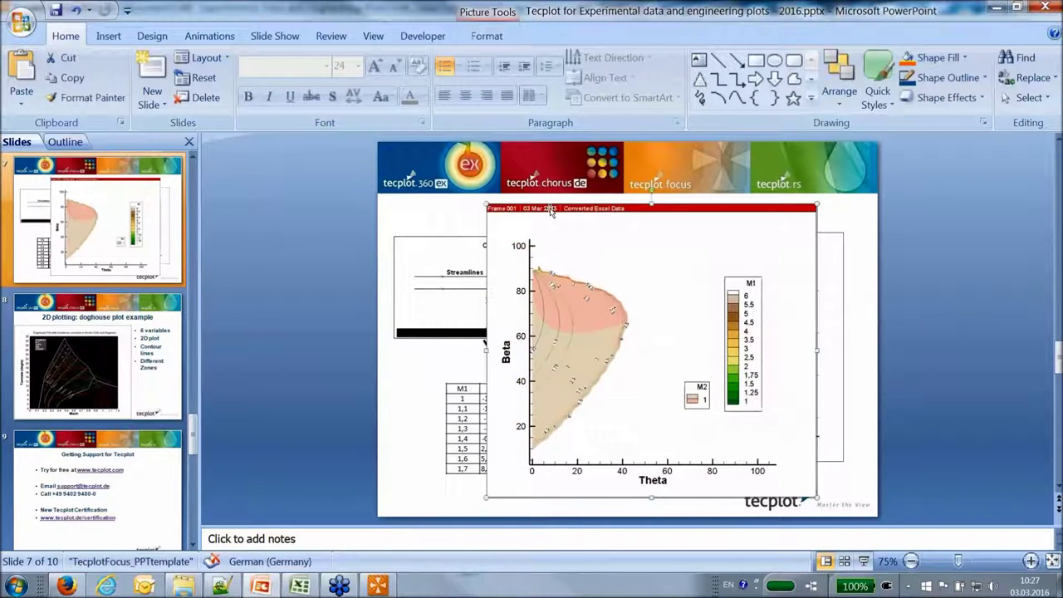
{"action": "left_click_drag", "start_coordinate": [546, 211], "coordinate": [523, 216]}
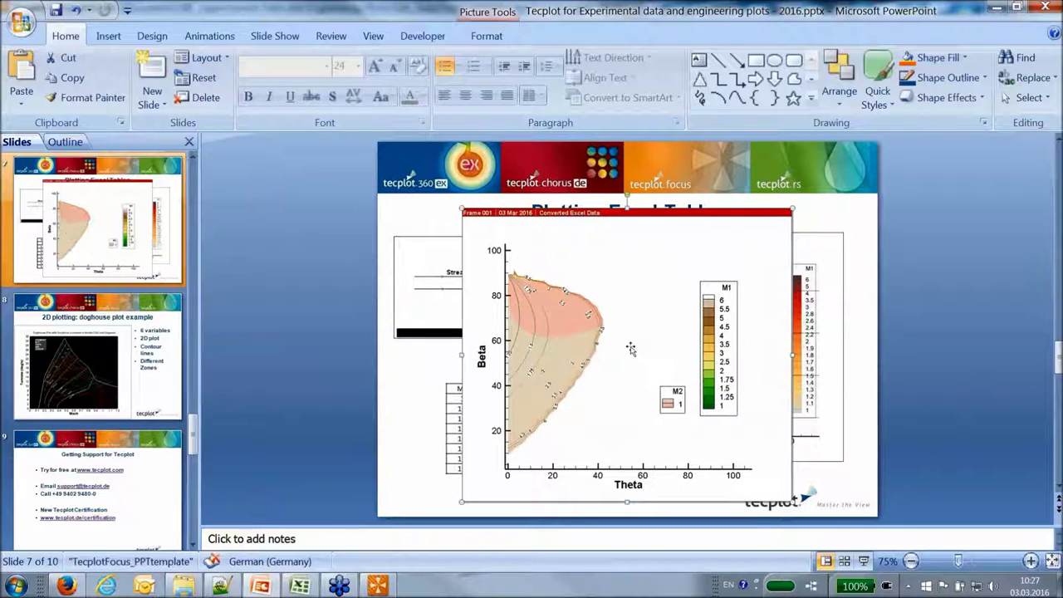
Delete the pasted plot picture from the slide and switch back to Tecplot Focus.
{"action": "key", "text": "Delete"}
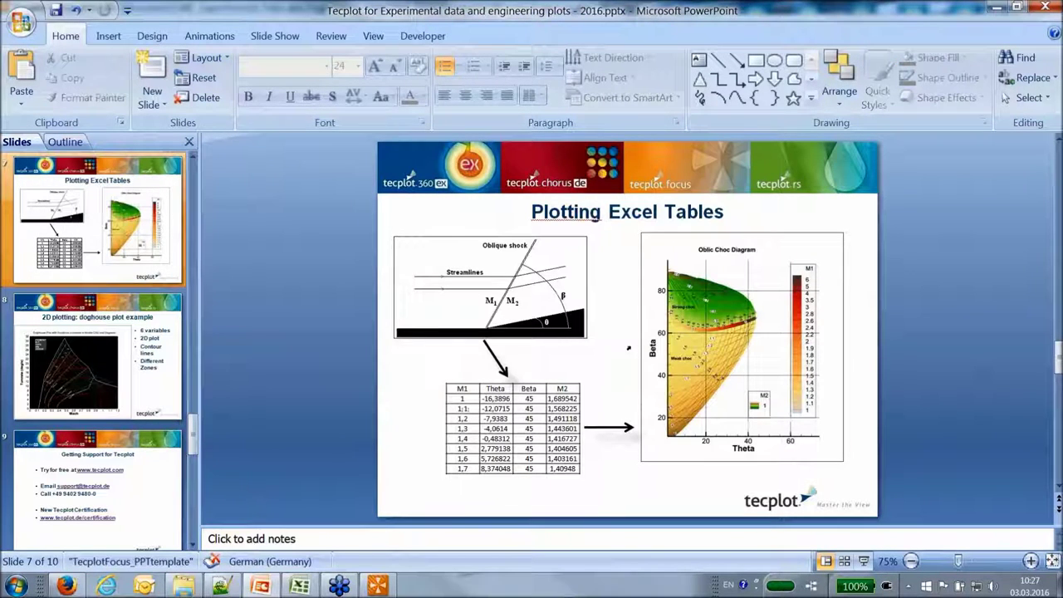
{"action": "left_click", "coordinate": [377, 586]}
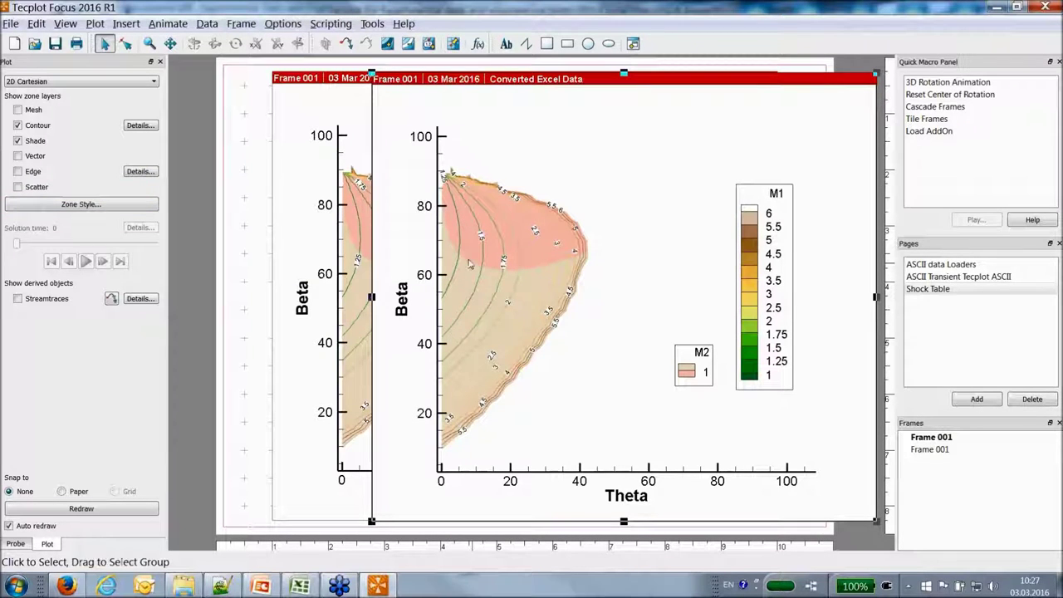
Set the contour type of the Triangulation zone in the duplicated frame to Lines.
{"action": "left_click", "coordinate": [110, 205]}
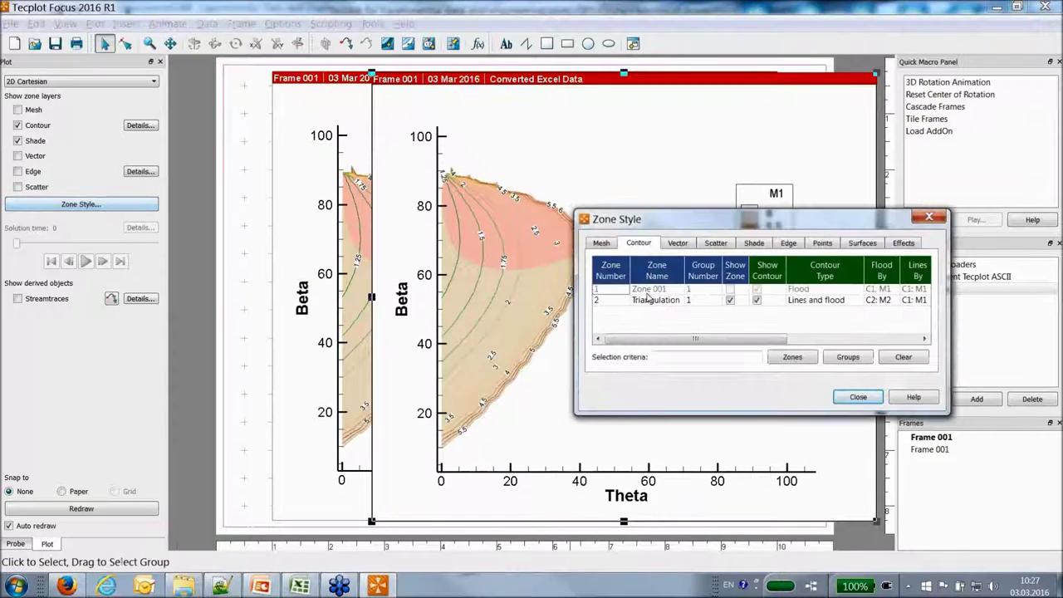
{"action": "left_click", "coordinate": [792, 301]}
{"action": "left_click", "coordinate": [804, 302]}
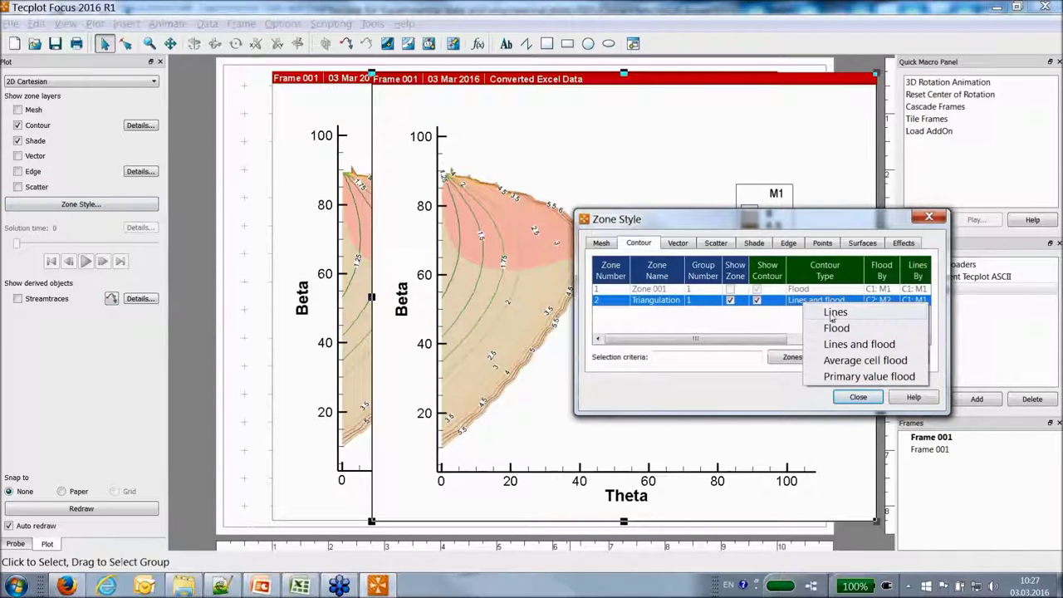
{"action": "left_click", "coordinate": [833, 312]}
Assign the Triangulation zone's contour lines to the C2: M2 contour group.
{"action": "left_click_drag", "start_coordinate": [698, 339], "coordinate": [830, 339]}
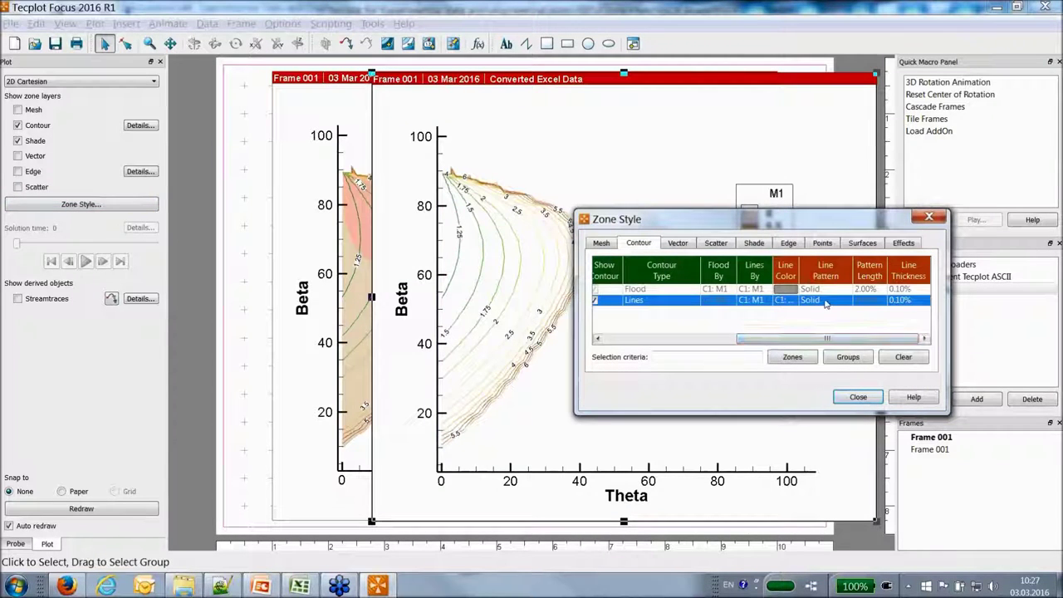
{"action": "left_click", "coordinate": [785, 304]}
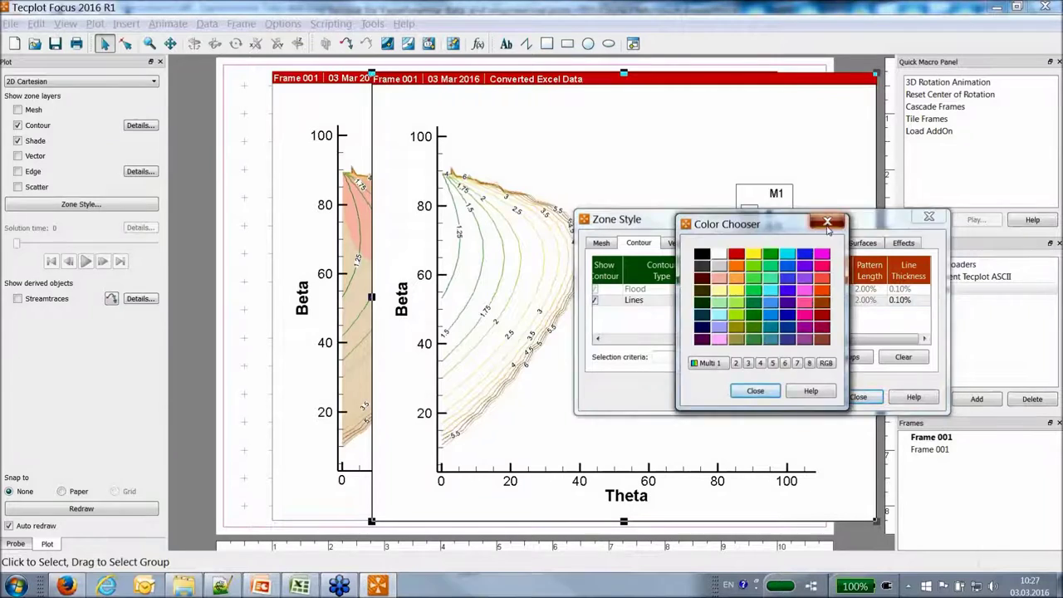
{"action": "left_click", "coordinate": [823, 212]}
{"action": "left_click", "coordinate": [752, 301]}
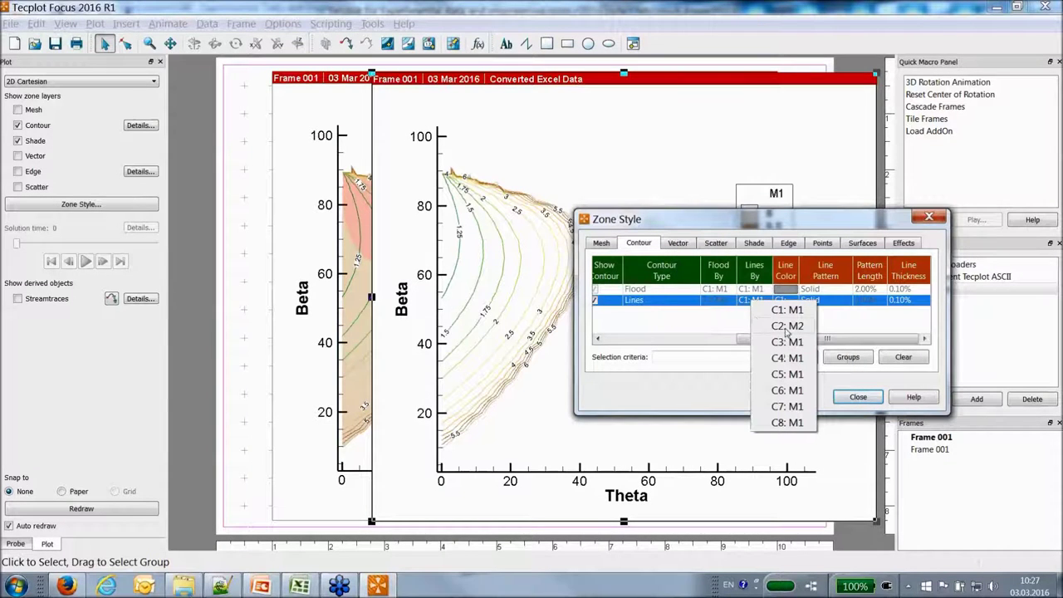
{"action": "left_click", "coordinate": [787, 326]}
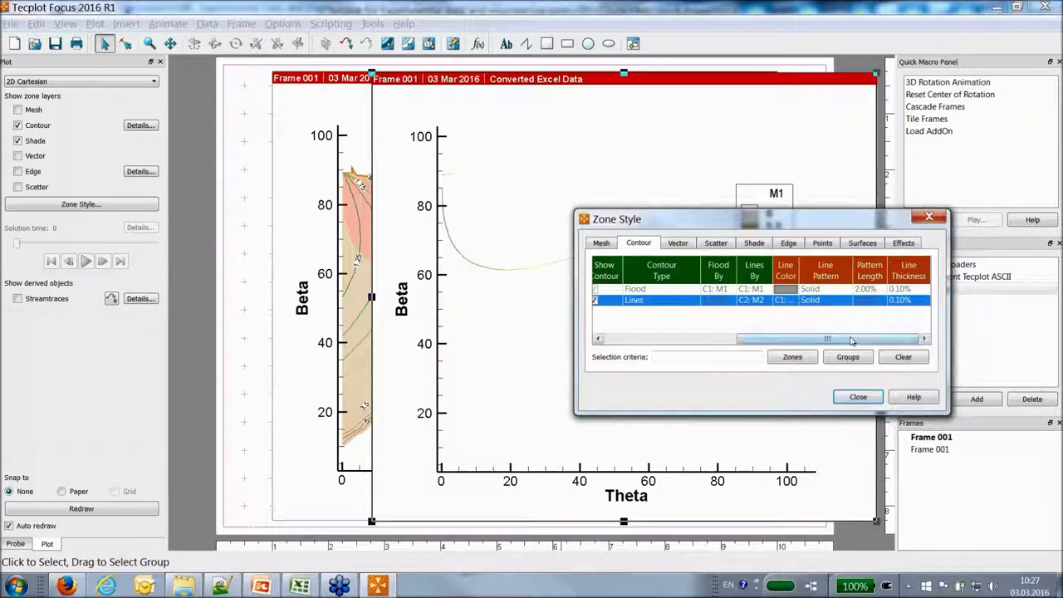
Set the Triangulation zone's contour line thickness to 0.80% and close the zone style settings.
{"action": "left_click", "coordinate": [907, 303]}
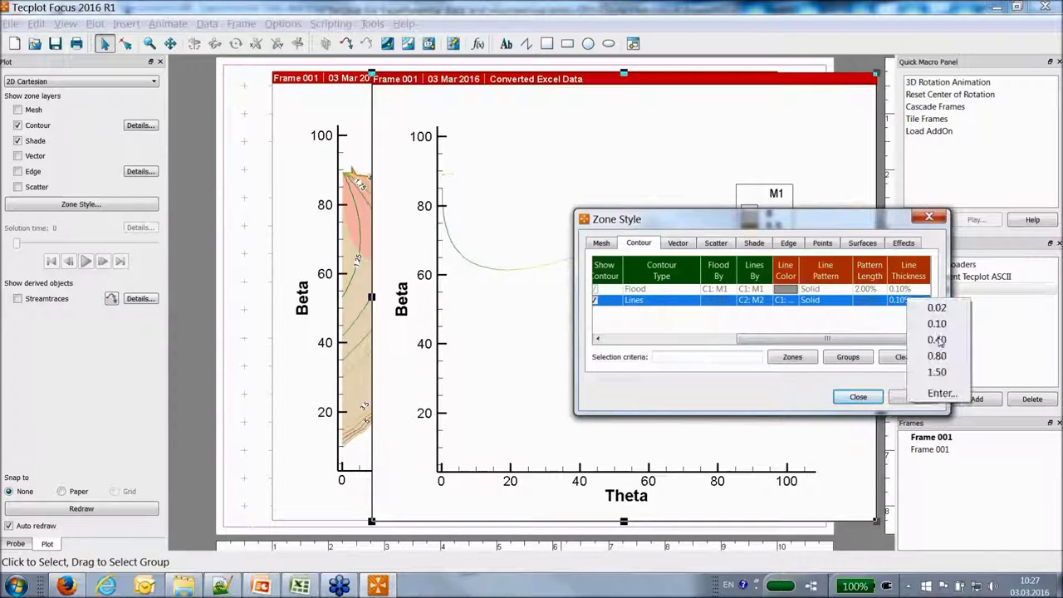
{"action": "left_click", "coordinate": [937, 339]}
{"action": "left_click", "coordinate": [901, 300]}
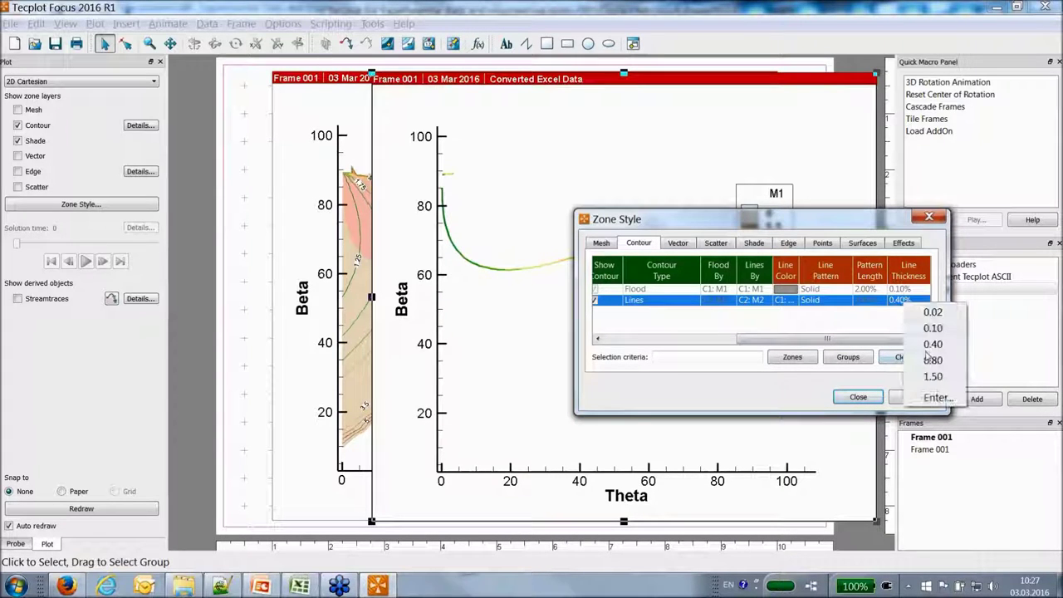
{"action": "left_click", "coordinate": [931, 358]}
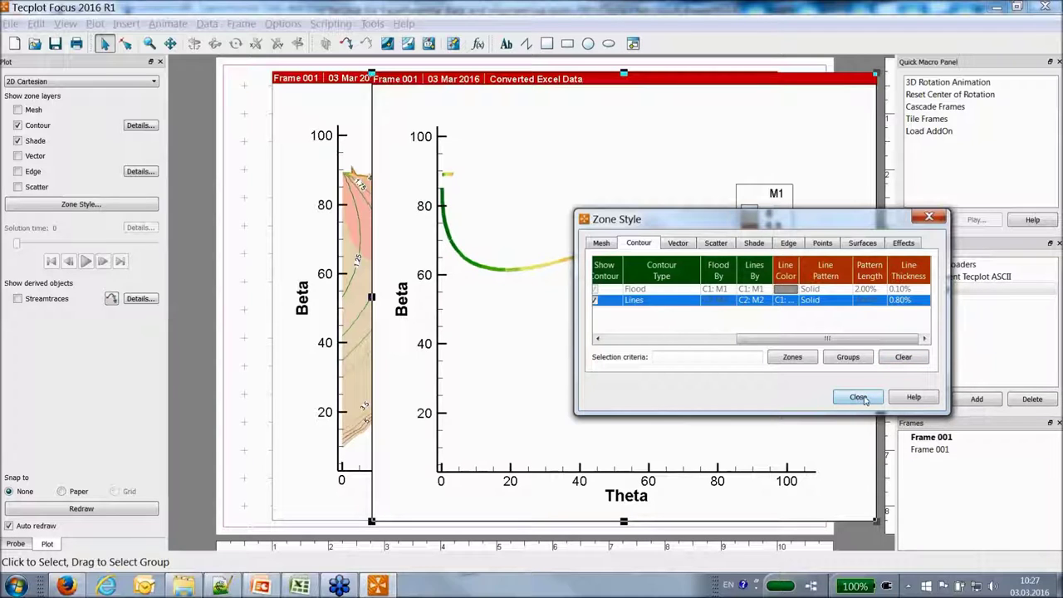
{"action": "left_click", "coordinate": [861, 397]}
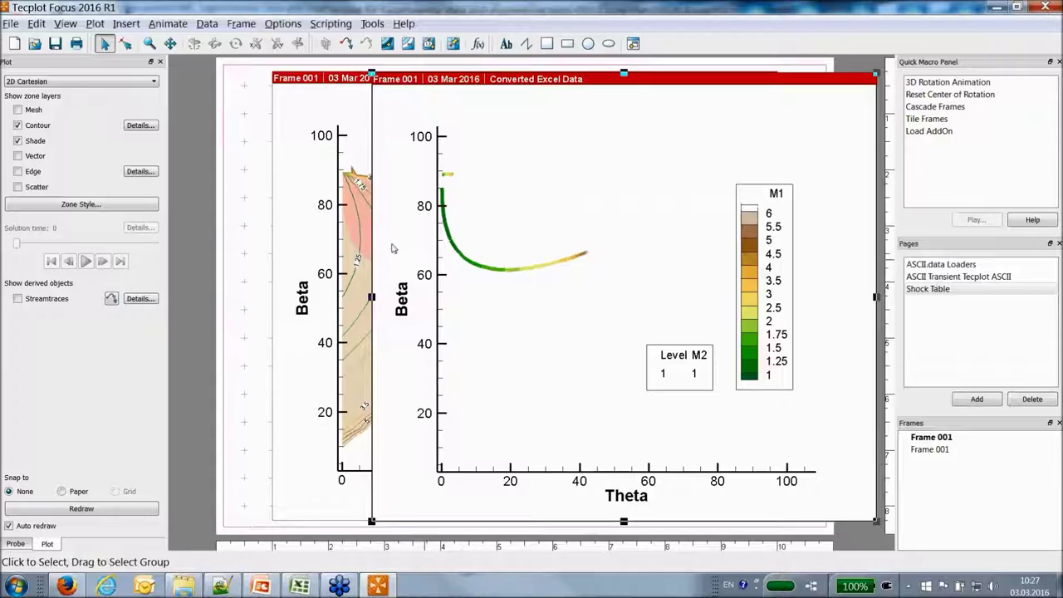
Move the duplicated frame farther from the original and hide its background.
{"action": "left_click_drag", "start_coordinate": [368, 227], "coordinate": [445, 224]}
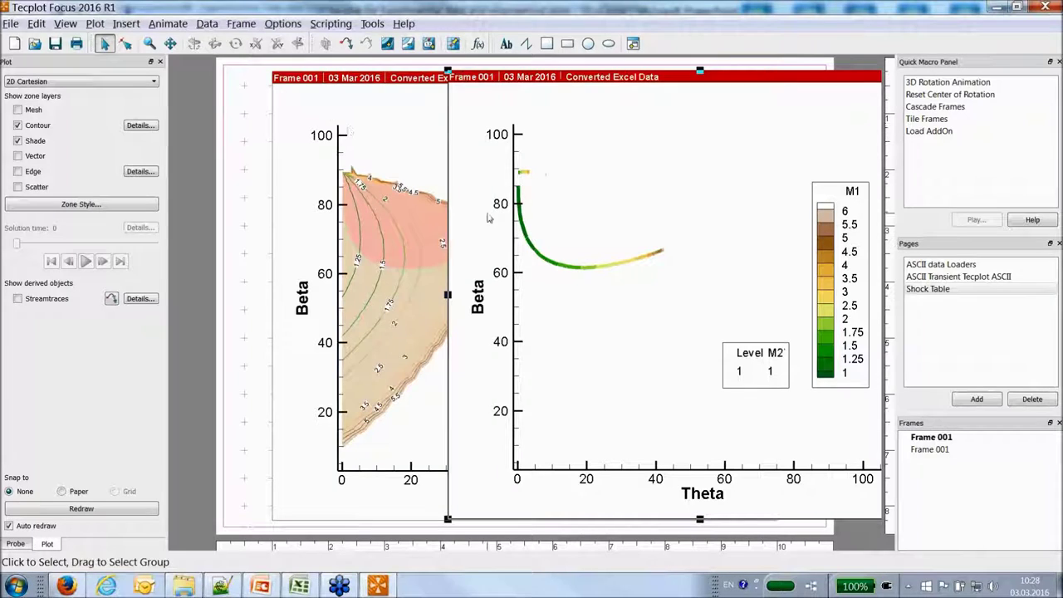
{"action": "double_click", "coordinate": [460, 213]}
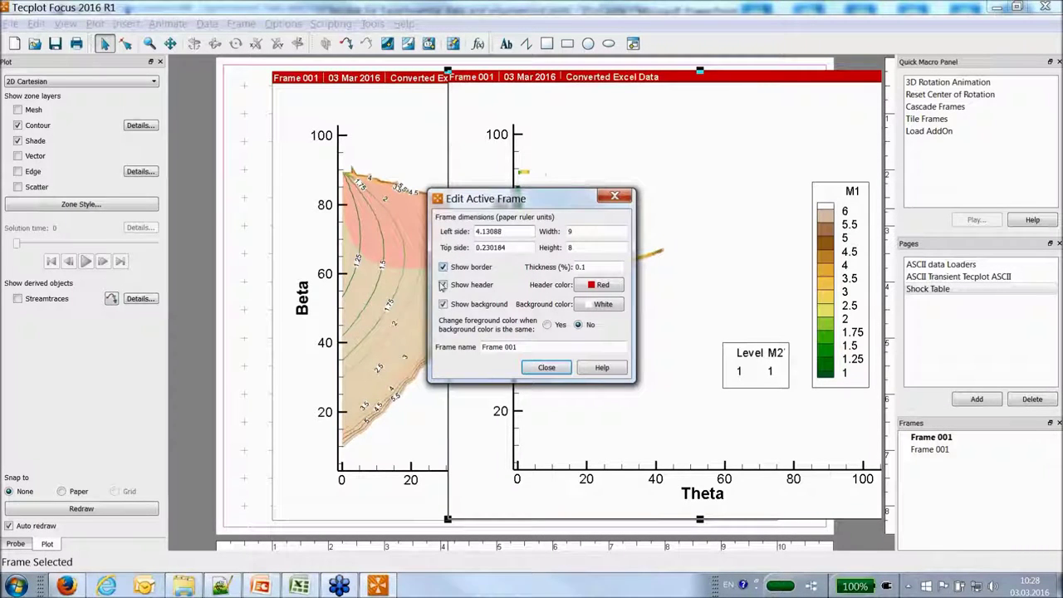
{"action": "left_click", "coordinate": [442, 305]}
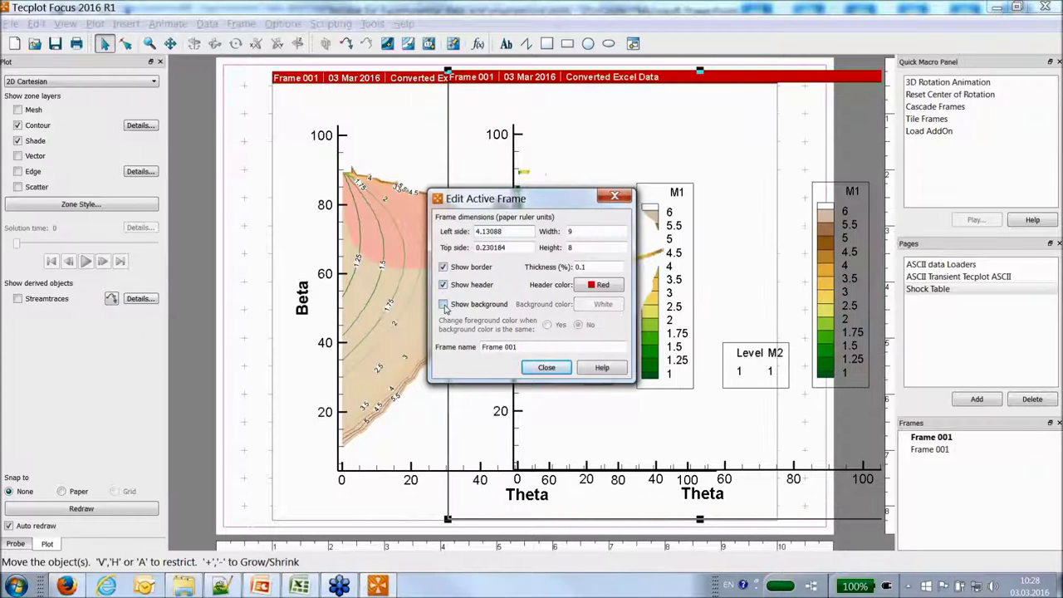
{"action": "left_click_drag", "start_coordinate": [512, 201], "coordinate": [262, 245]}
Turn off the Shade layer in the duplicated frame and shift the M2 curve within its axes.
{"action": "right_click_drag", "start_coordinate": [611, 276], "coordinate": [659, 272]}
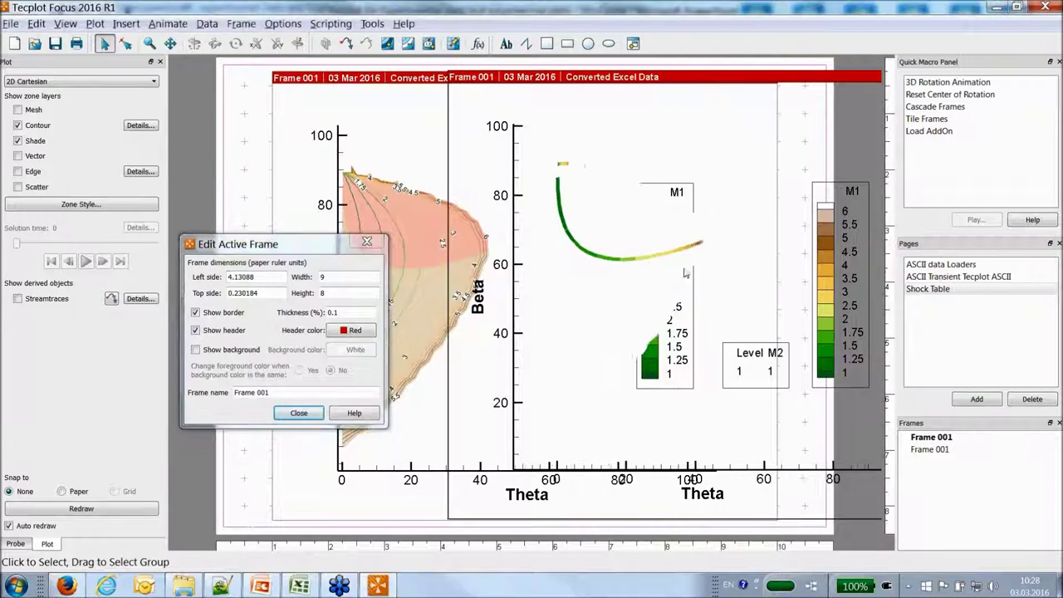
{"action": "left_click", "coordinate": [17, 140]}
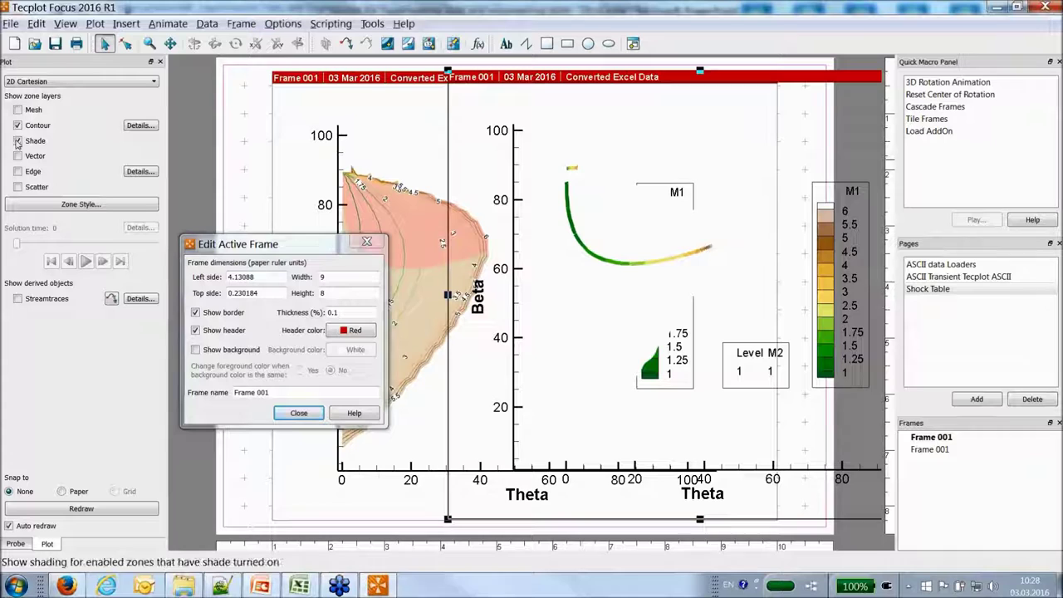
{"action": "right_click_drag", "start_coordinate": [531, 247], "coordinate": [633, 313]}
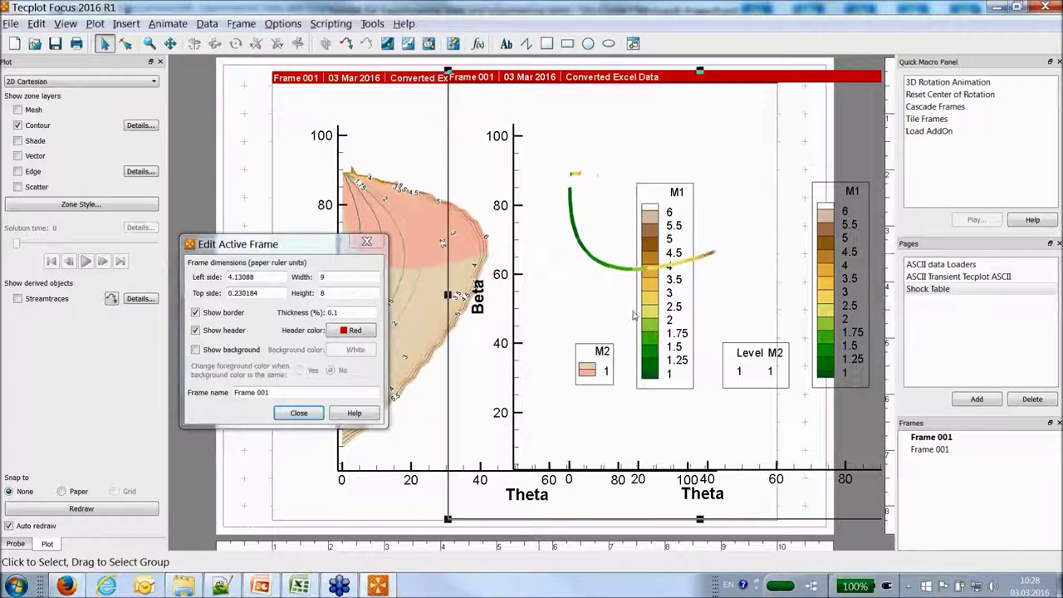
Delete the M2 and M1 contour legends from the duplicated frame.
{"action": "left_click", "coordinate": [749, 359]}
{"action": "key", "text": "Delete"}
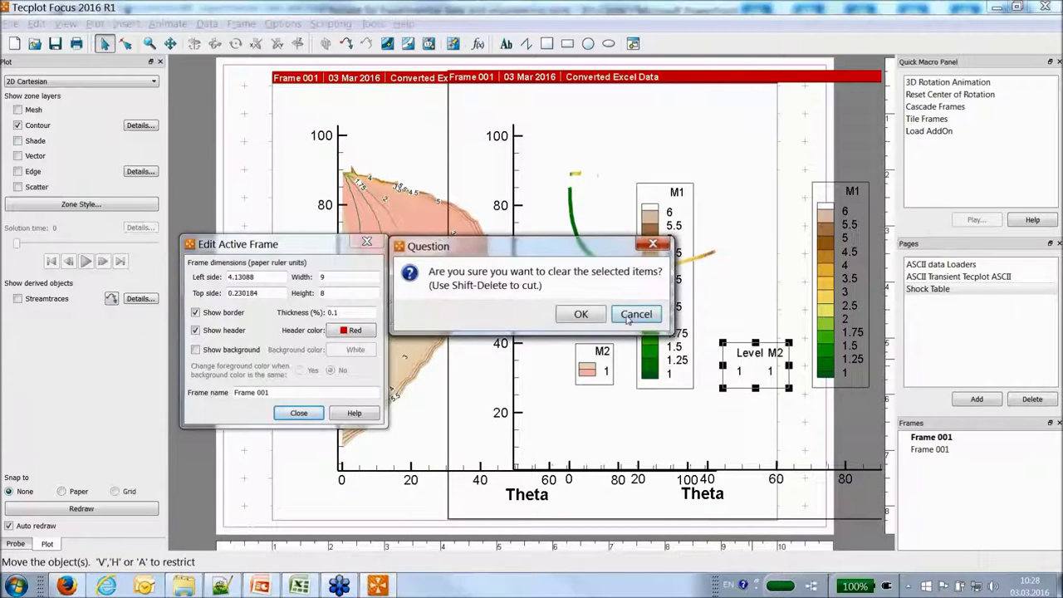
{"action": "key", "text": "Return"}
{"action": "left_click", "coordinate": [841, 282]}
{"action": "key", "text": "Delete"}
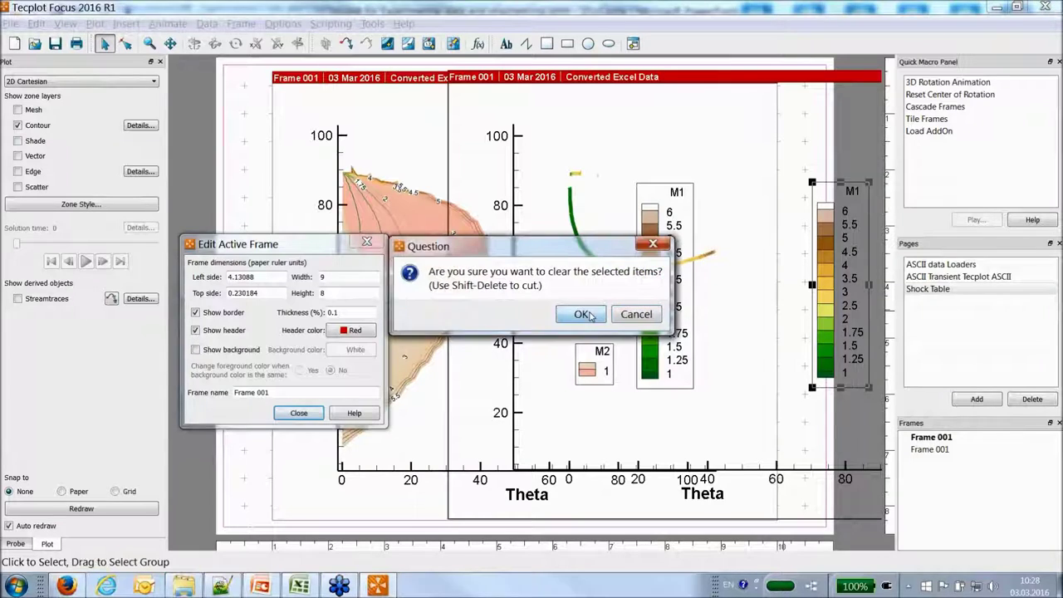
{"action": "key", "text": "Return"}
Move the transparent duplicate frame back over the original frame and close the frame settings.
{"action": "left_click", "coordinate": [448, 259]}
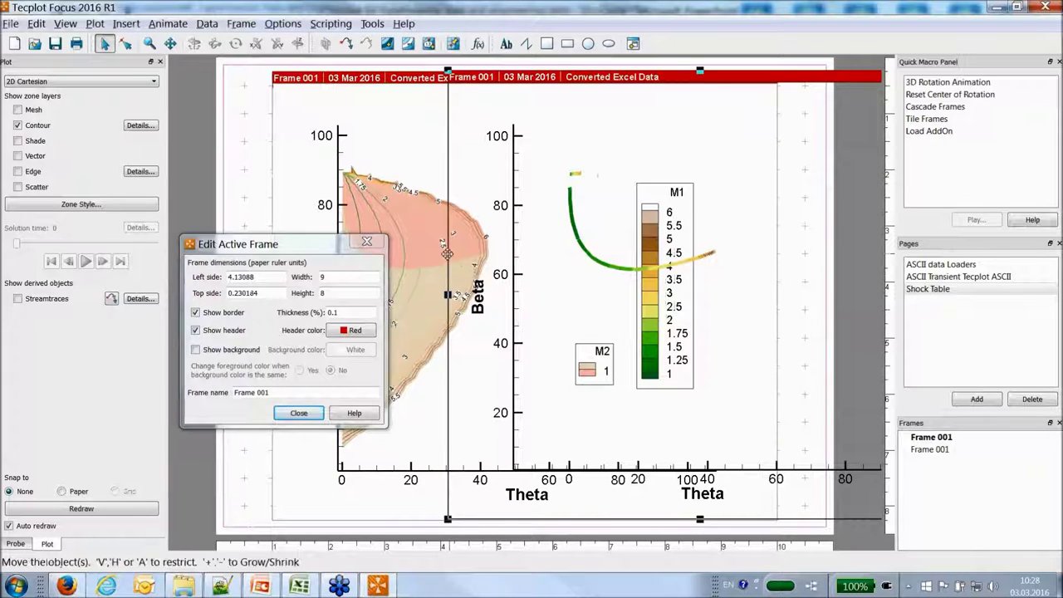
{"action": "left_click_drag", "start_coordinate": [671, 266], "coordinate": [496, 267]}
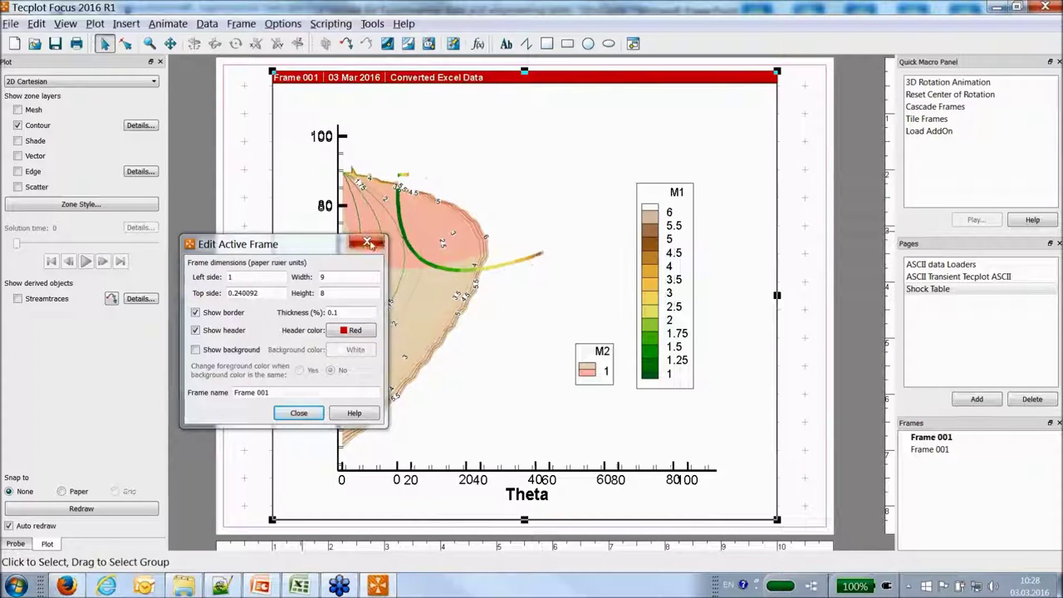
{"action": "left_click", "coordinate": [366, 241]}
Open frame linking for the overlay frame, assign it to group 2 and apply the settings to that group.
{"action": "left_click", "coordinate": [241, 23]}
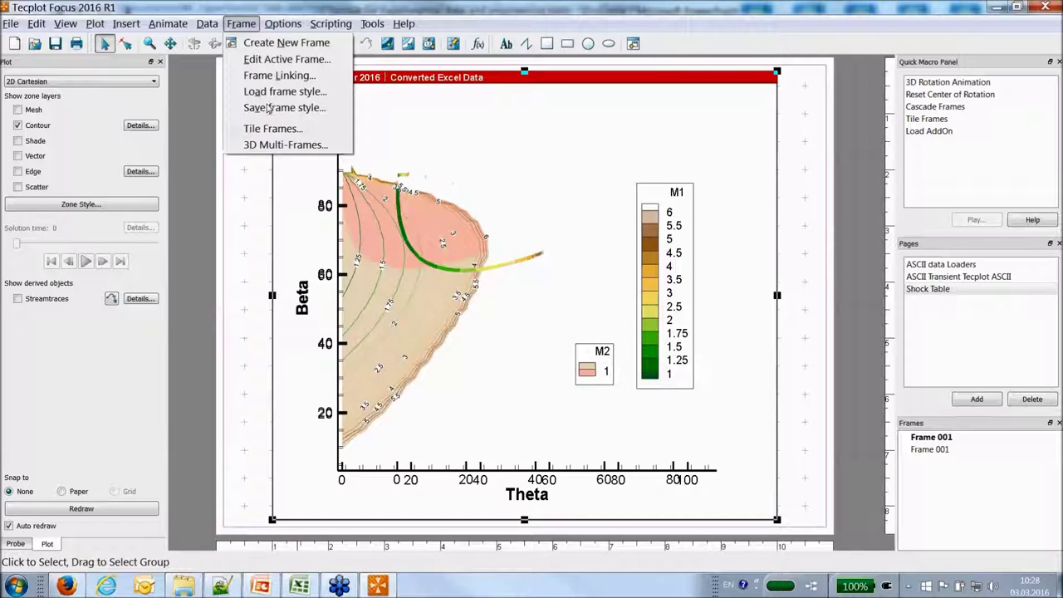
{"action": "left_click", "coordinate": [274, 75]}
{"action": "left_click", "coordinate": [711, 388]}
{"action": "left_click", "coordinate": [702, 412]}
{"action": "left_click", "coordinate": [701, 415]}
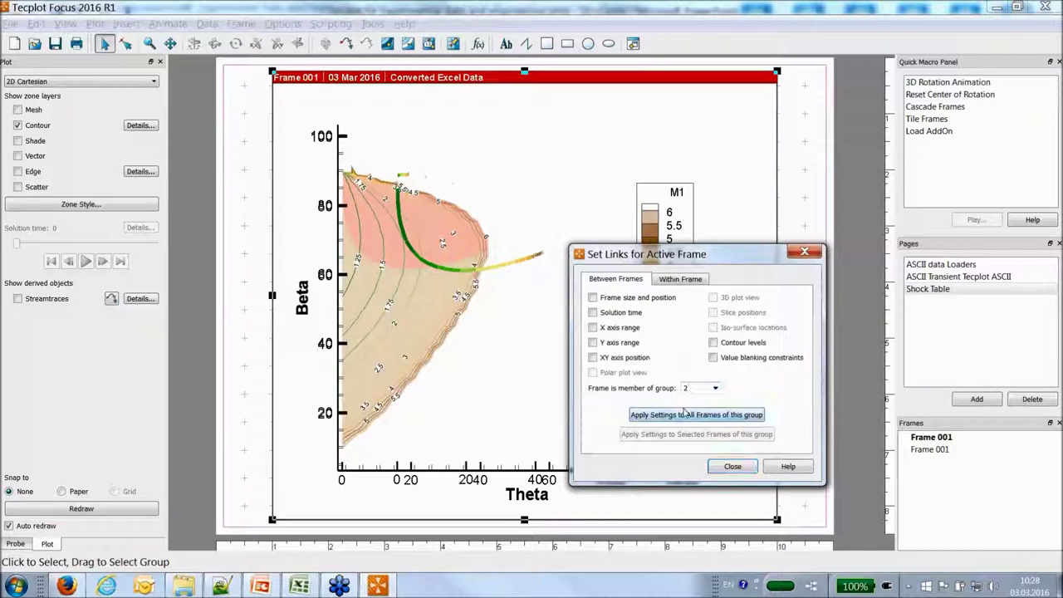
Select the original flooded contour frame, assign it to link group 2 and apply the settings to all frames of that group.
{"action": "left_click", "coordinate": [273, 201]}
{"action": "left_click", "coordinate": [272, 201]}
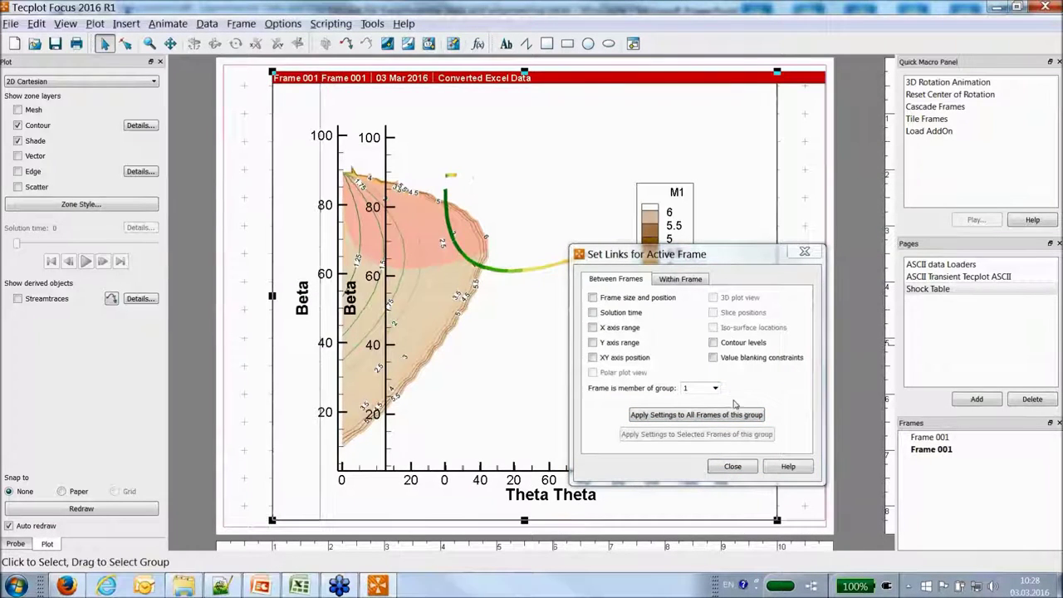
{"action": "left_click", "coordinate": [715, 388]}
{"action": "left_click", "coordinate": [697, 411]}
{"action": "left_click", "coordinate": [697, 414]}
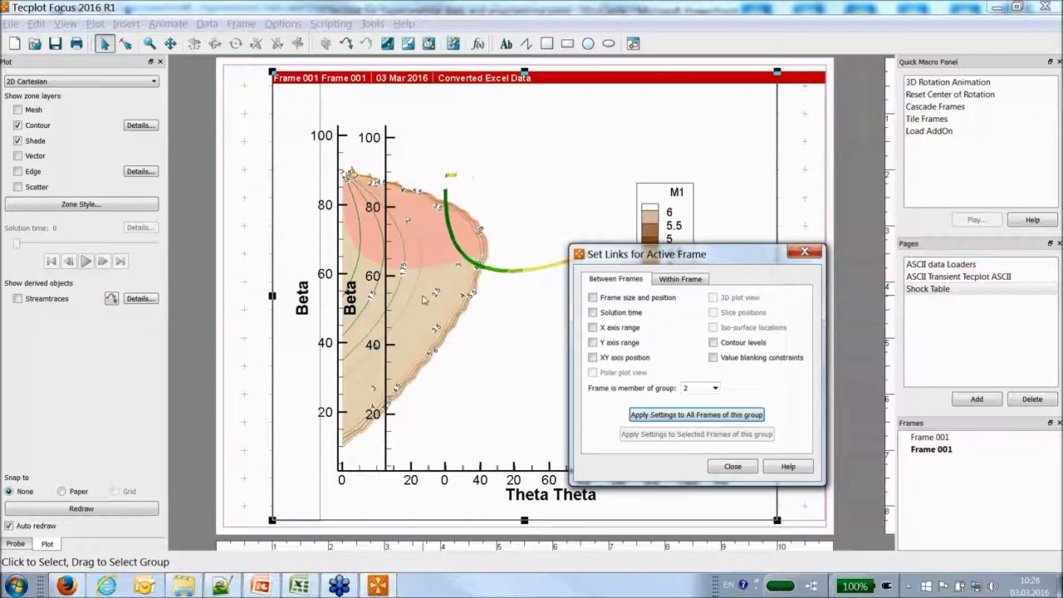
Link frame size and position on the Shock Table page and apply the setting to all frames of group 2.
{"action": "left_click", "coordinate": [942, 264]}
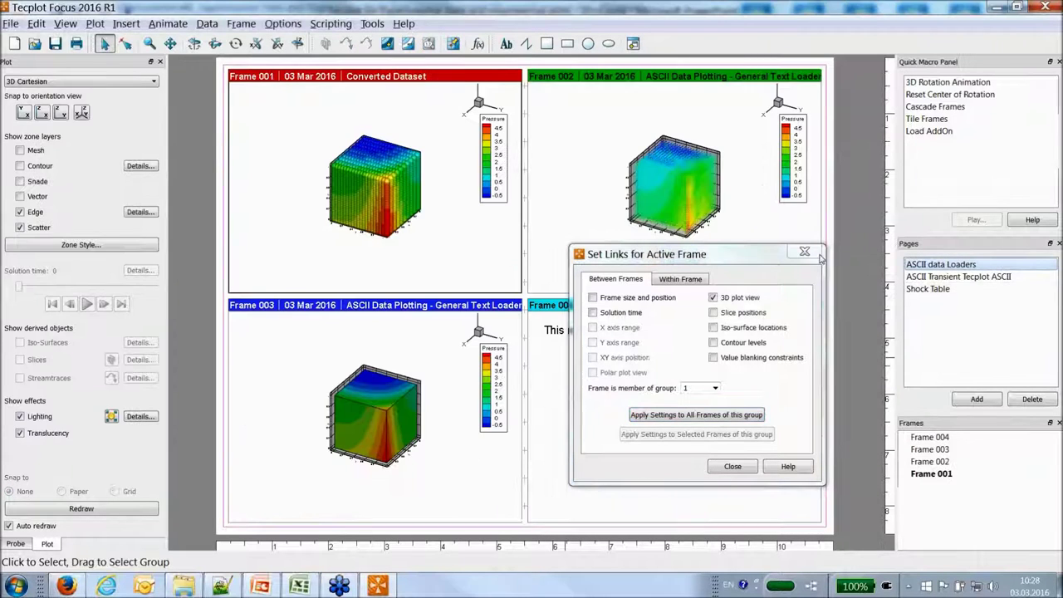
{"action": "left_click", "coordinate": [928, 290]}
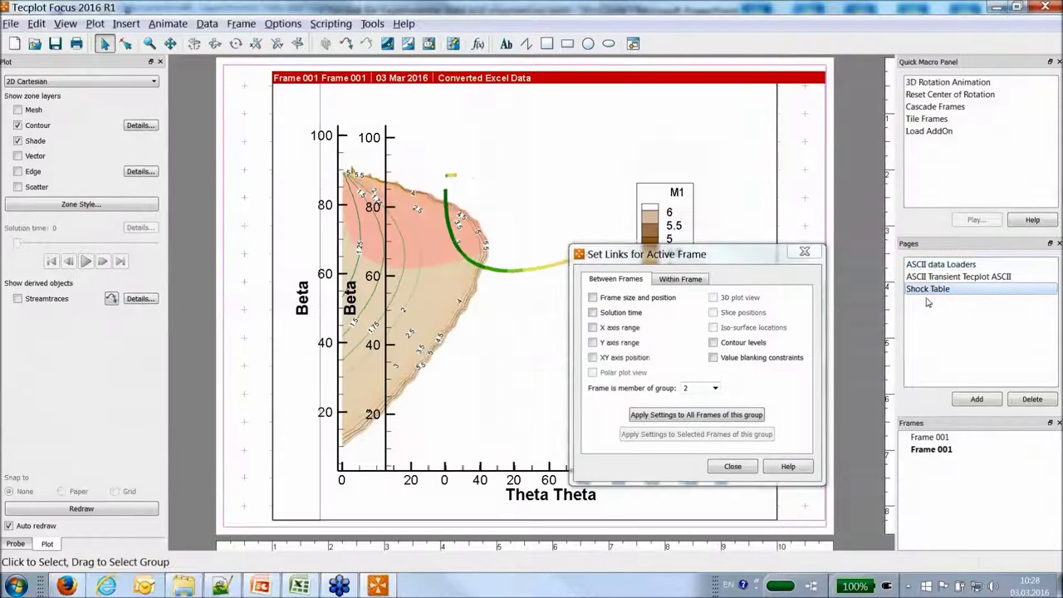
{"action": "left_click", "coordinate": [593, 299]}
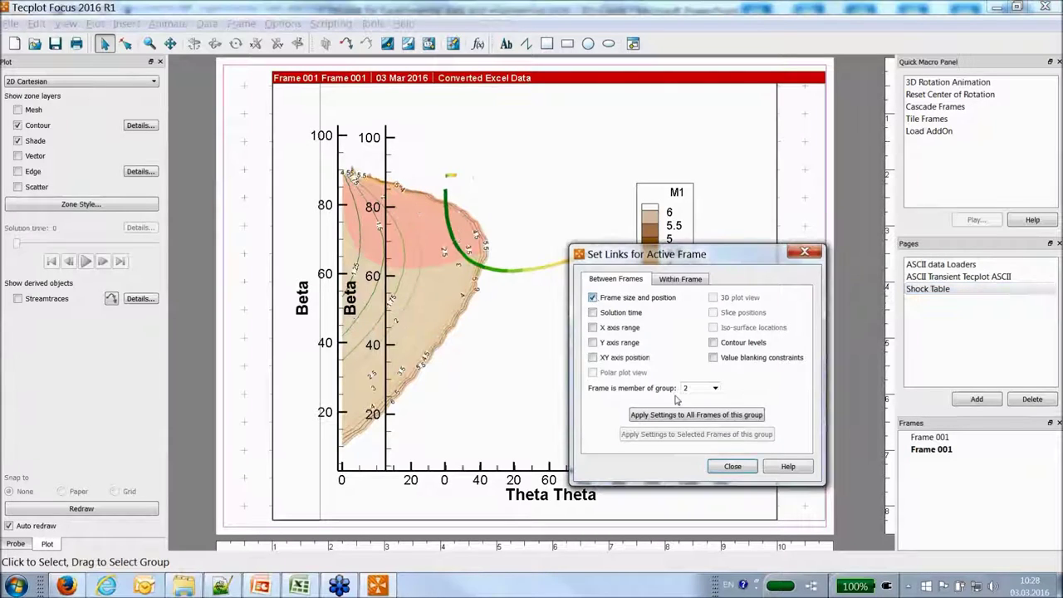
{"action": "left_click", "coordinate": [685, 416]}
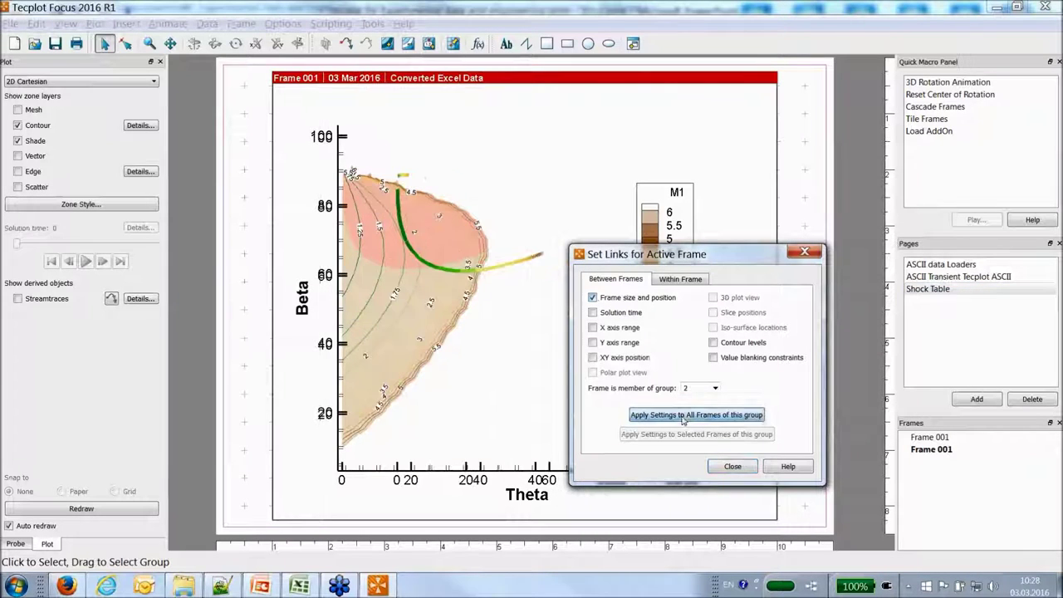
Link X axis range, Y axis range and XY axis position for the overlaid frames of group 2 and close the link settings.
{"action": "left_click", "coordinate": [417, 274]}
{"action": "left_click", "coordinate": [592, 327]}
{"action": "left_click", "coordinate": [592, 342]}
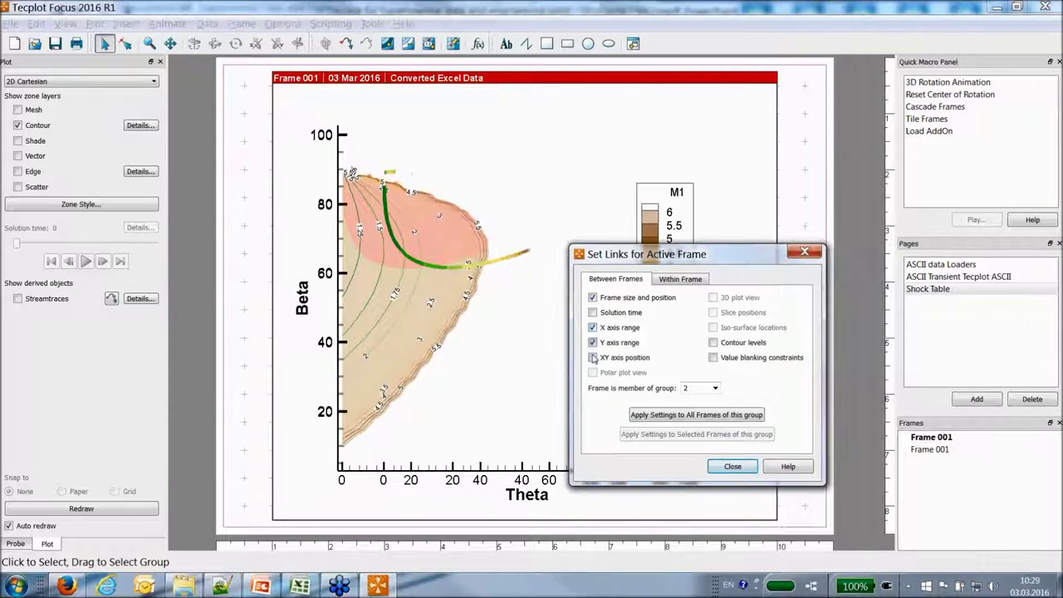
{"action": "left_click", "coordinate": [658, 420]}
{"action": "left_click", "coordinate": [408, 371]}
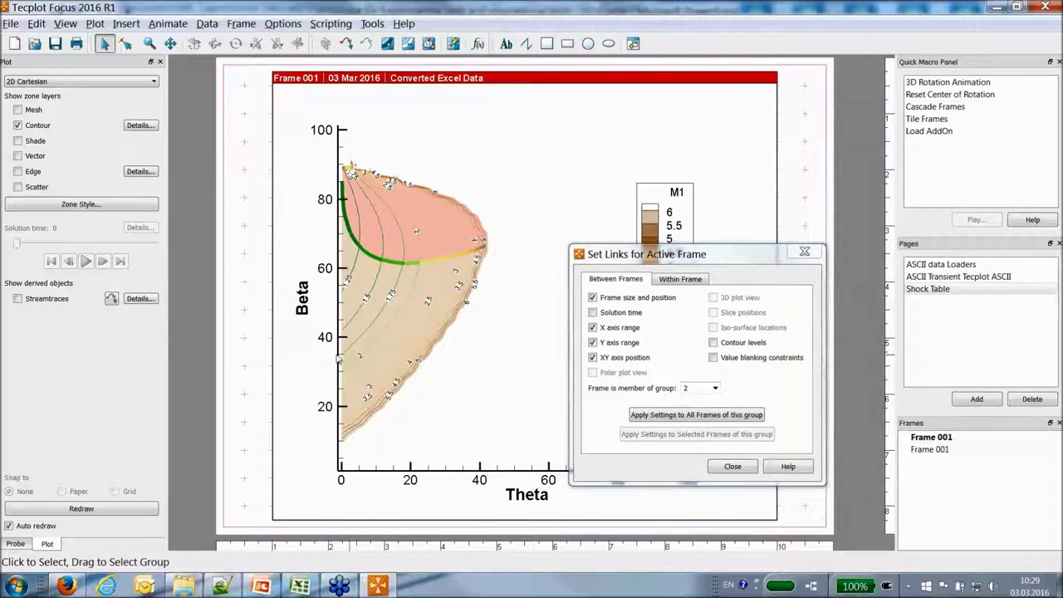
{"action": "left_click", "coordinate": [732, 467]}
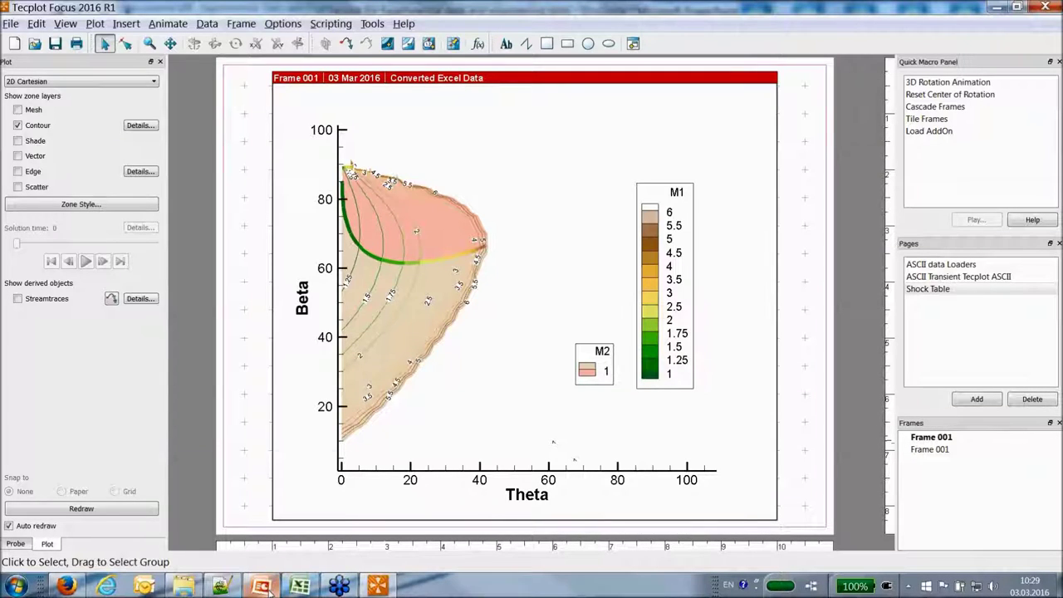
Switch to the PowerPoint presentation and present the doghouse plot example slide in slide show mode.
{"action": "mouse_move", "coordinate": [268, 591]}
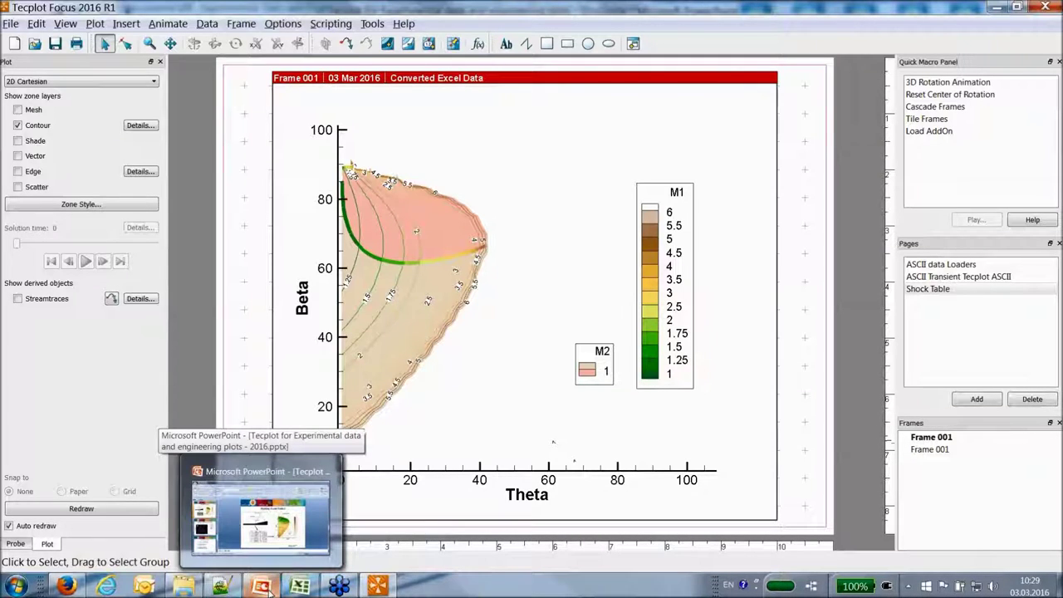
{"action": "left_click", "coordinate": [266, 588]}
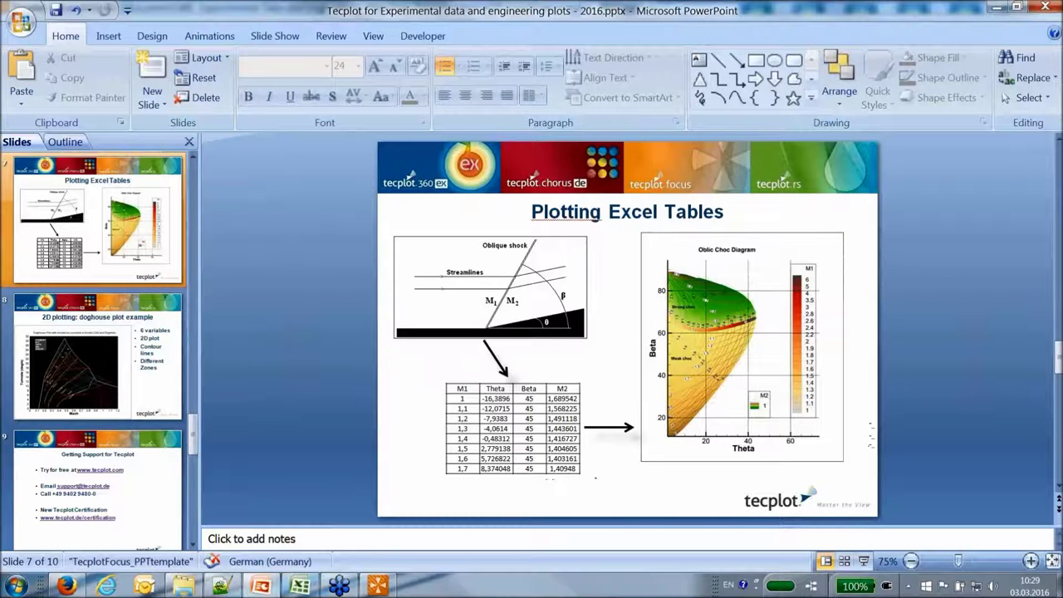
{"action": "left_click", "coordinate": [862, 555]}
{"action": "left_click", "coordinate": [862, 555]}
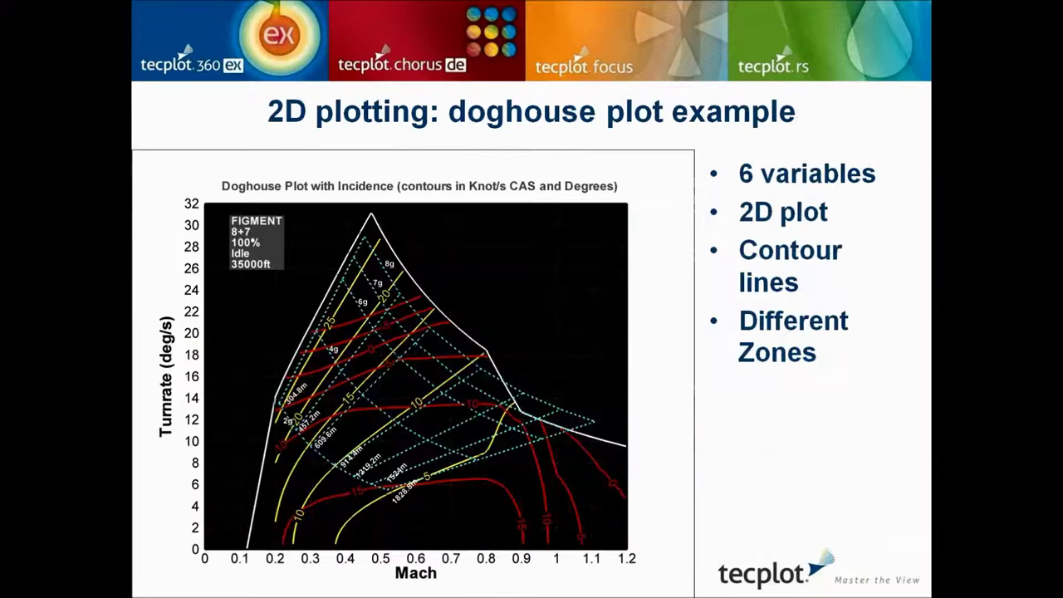
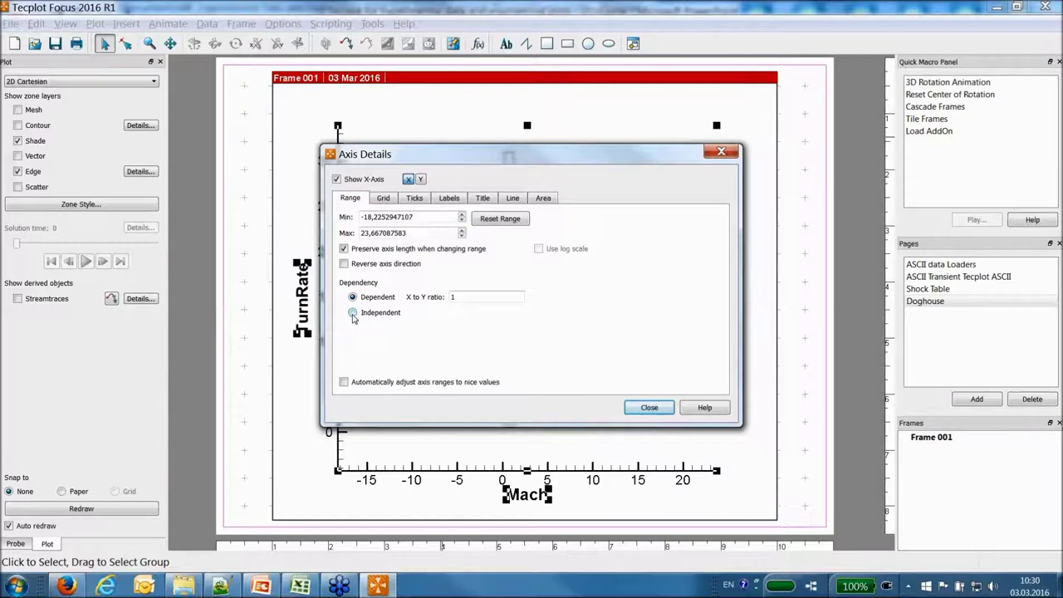
Make the X and Y axes of the Doghouse plot independent and close the axis settings.
{"action": "left_click", "coordinate": [649, 408]}
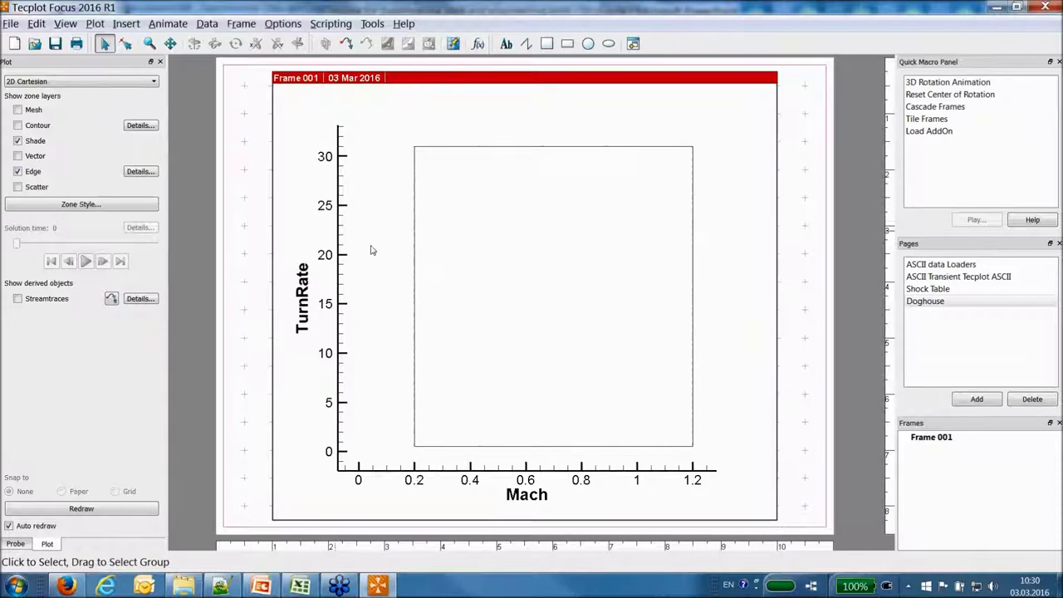
Open the zone style settings and enlarge the window and name column until all zones and their full names fit.
{"action": "left_click", "coordinate": [129, 208]}
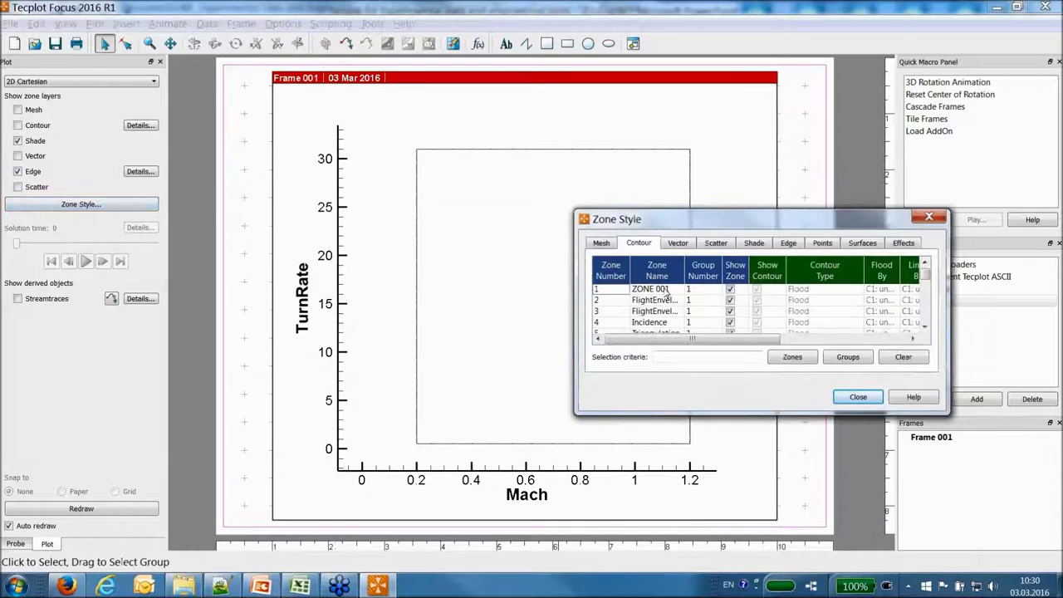
{"action": "left_click_drag", "start_coordinate": [574, 291], "coordinate": [342, 291]}
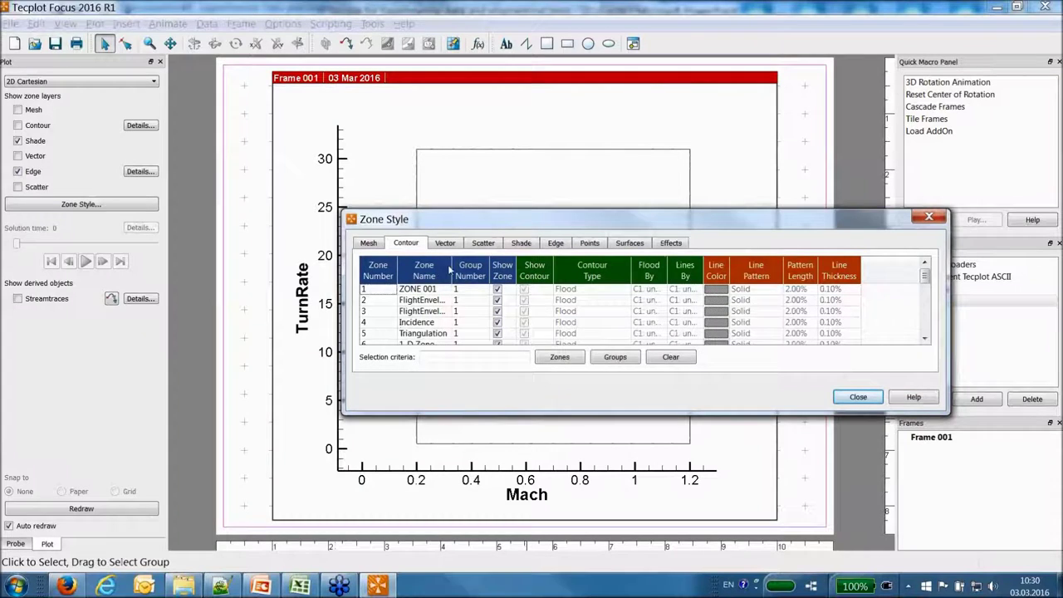
{"action": "left_click_drag", "start_coordinate": [447, 264], "coordinate": [510, 268]}
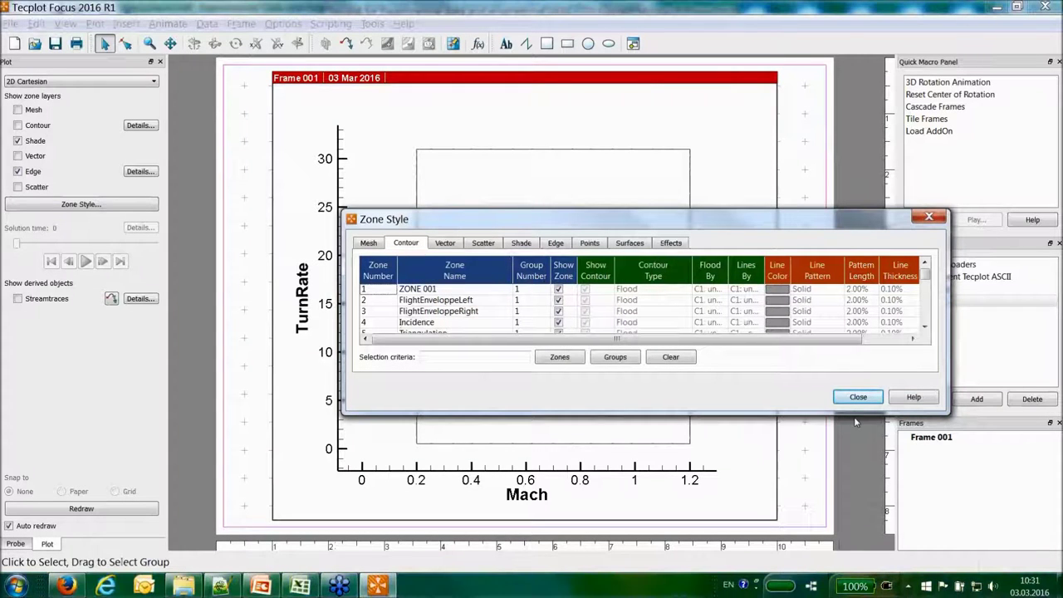
{"action": "left_click_drag", "start_coordinate": [854, 418], "coordinate": [833, 581]}
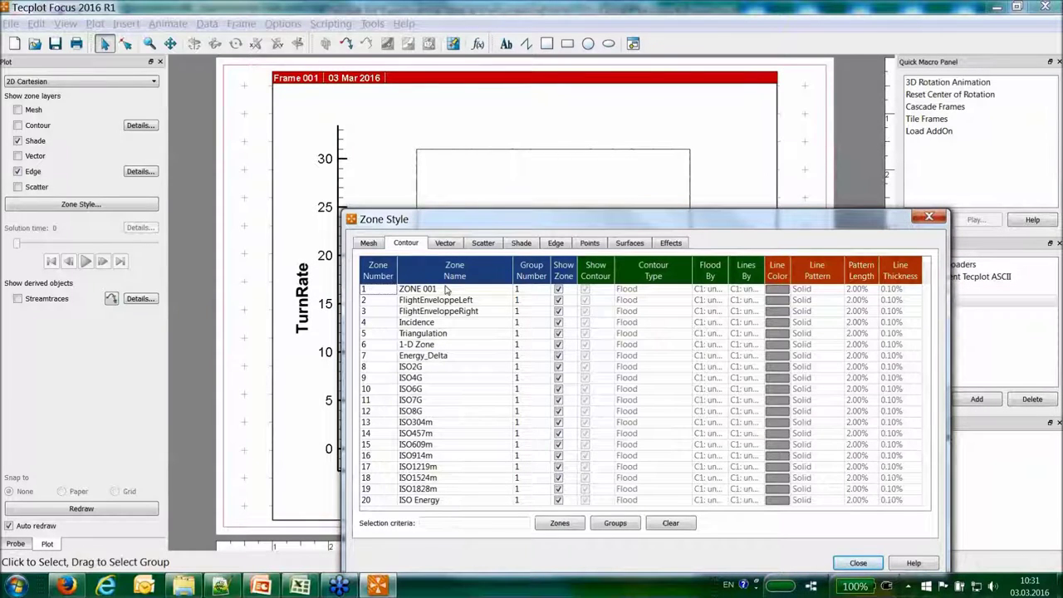
Select all zones and turn off their contour, mesh, edge and scatter display.
{"action": "left_click_drag", "start_coordinate": [444, 289], "coordinate": [459, 536]}
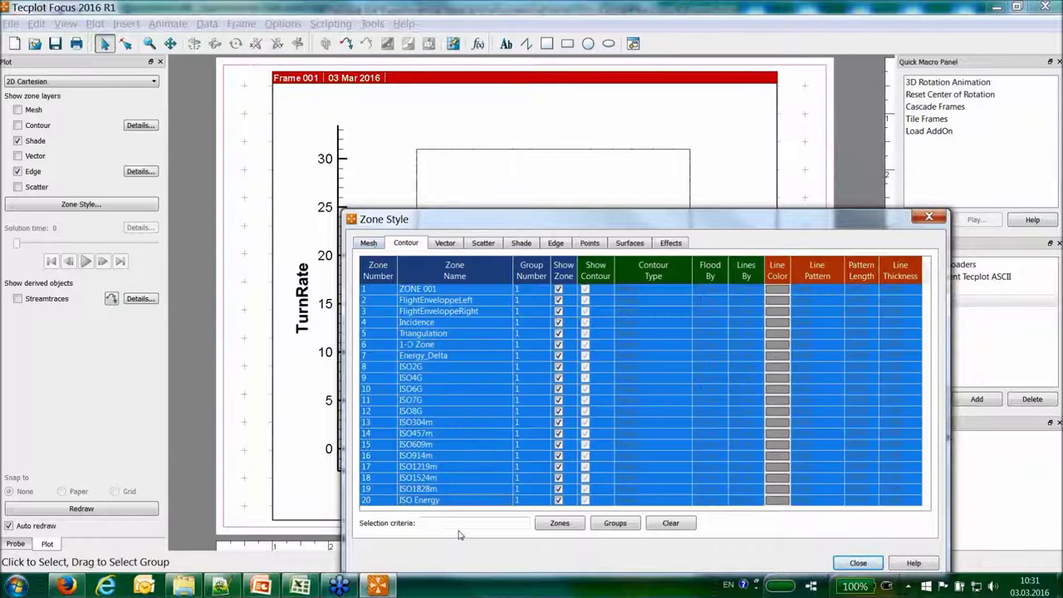
{"action": "left_click", "coordinate": [585, 456]}
{"action": "left_click", "coordinate": [368, 244]}
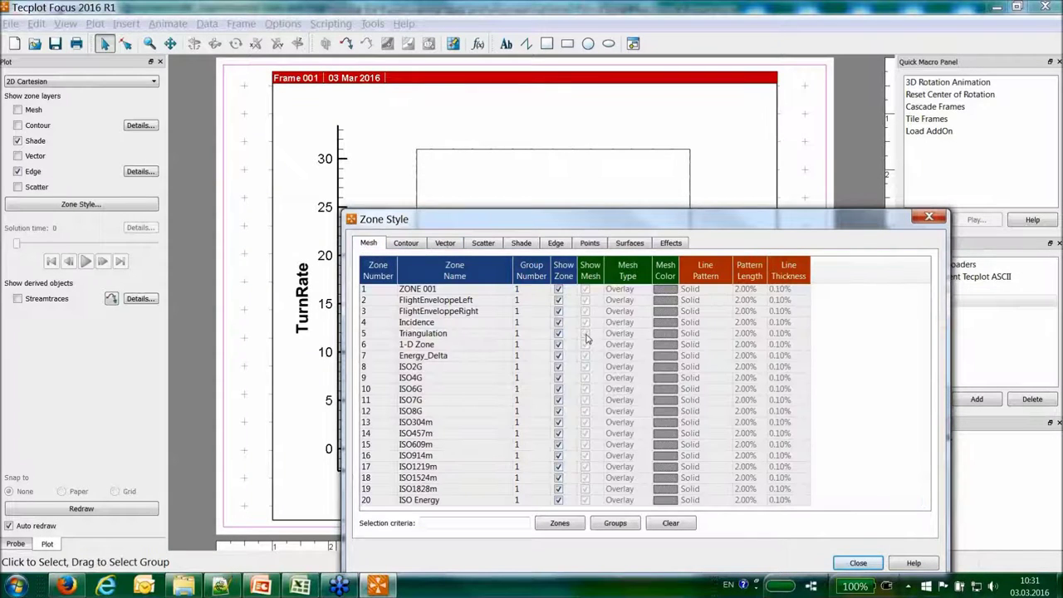
{"action": "left_click", "coordinate": [586, 337]}
{"action": "left_click", "coordinate": [555, 243]}
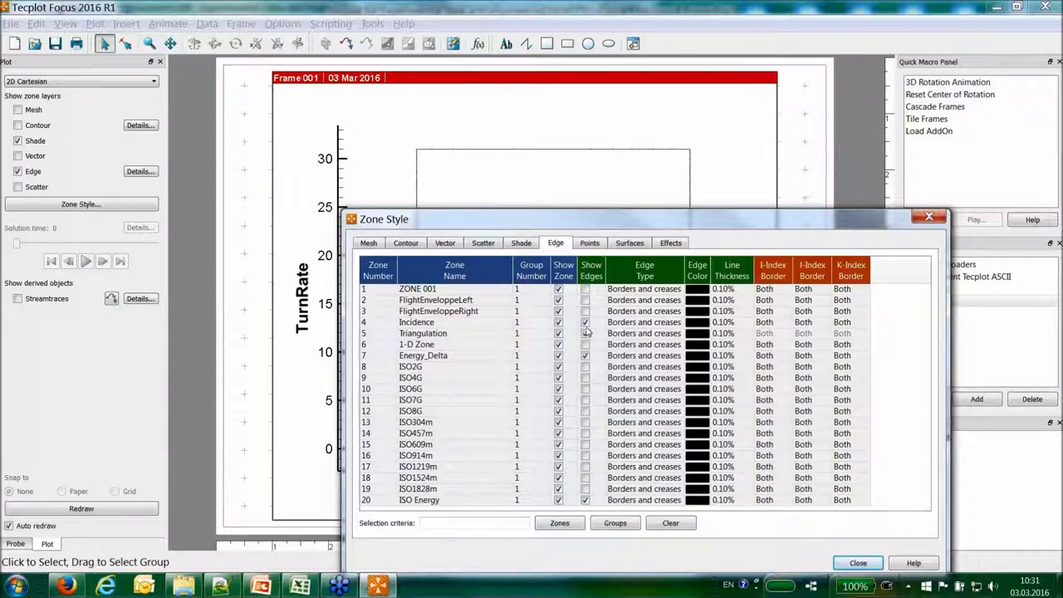
{"action": "left_click", "coordinate": [585, 333]}
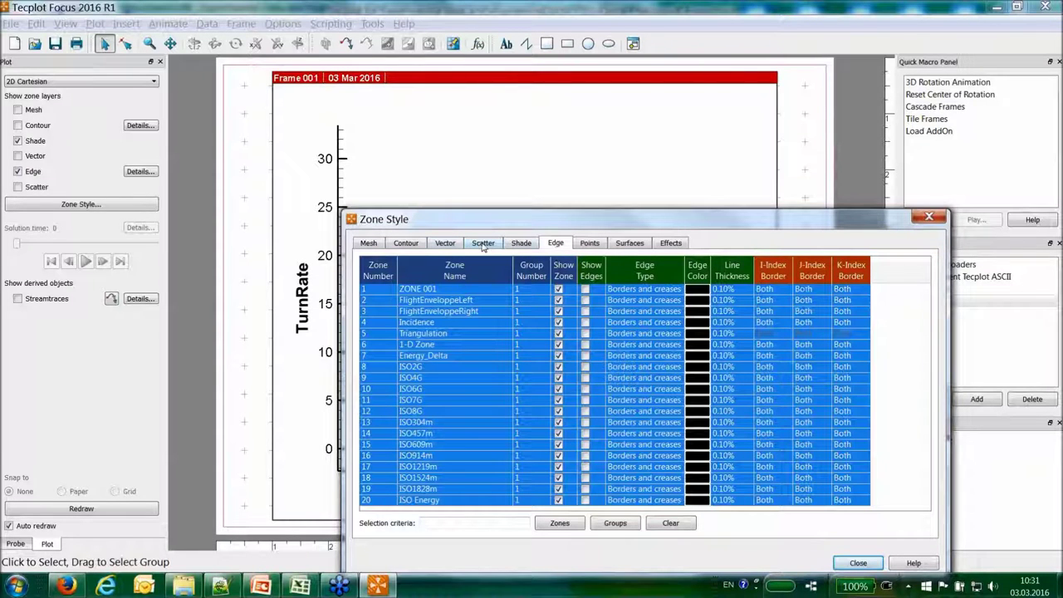
{"action": "left_click", "coordinate": [482, 244]}
{"action": "left_click", "coordinate": [591, 270]}
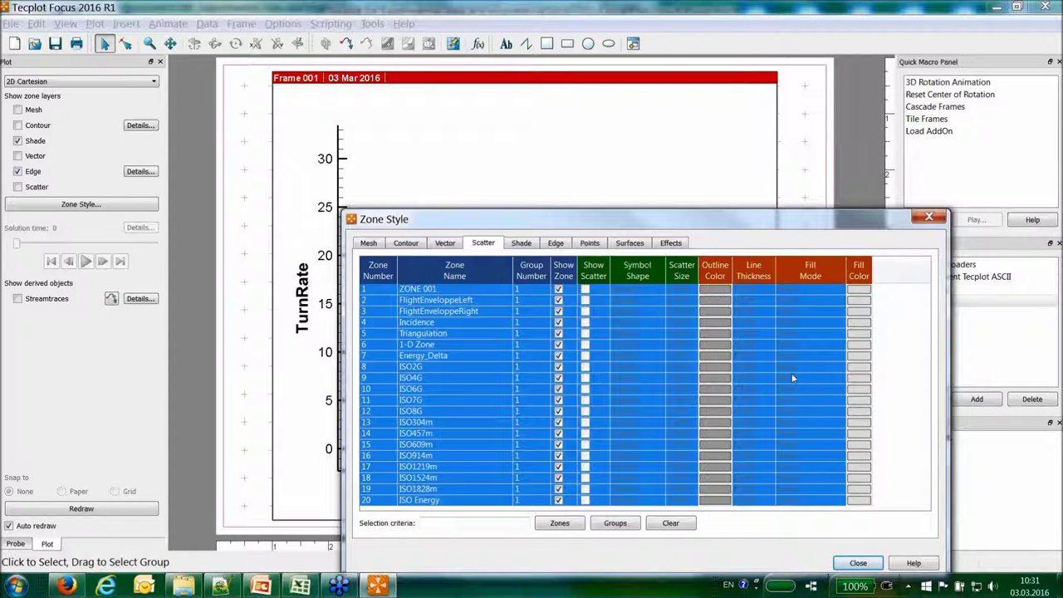
Move the zone style settings off the plot and compare with the doghouse slide in PowerPoint before returning to Tecplot.
{"action": "left_click", "coordinate": [719, 370]}
{"action": "left_click_drag", "start_coordinate": [581, 219], "coordinate": [708, 77]}
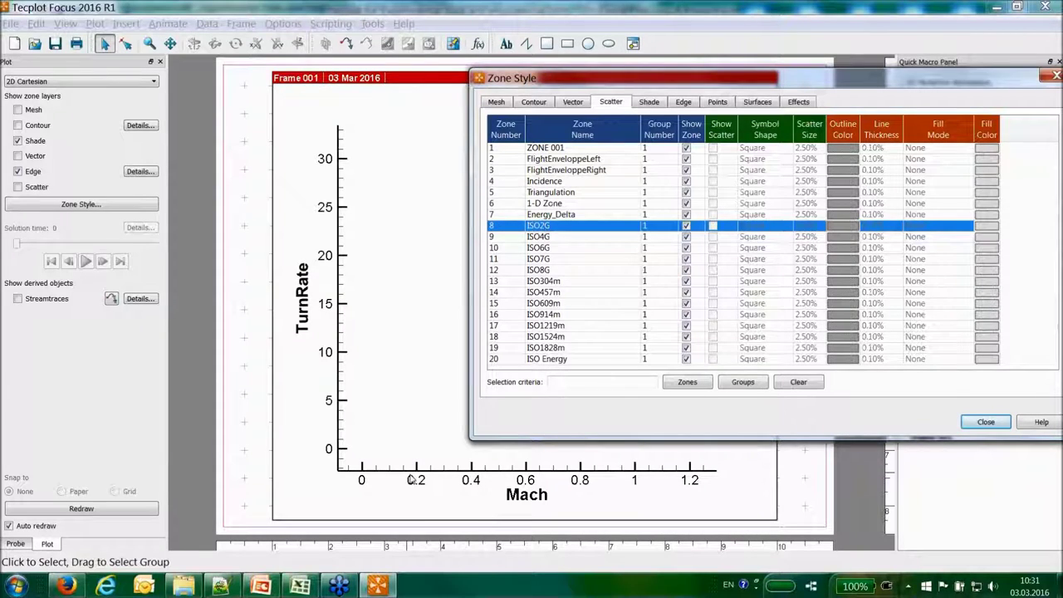
{"action": "key", "text": "alt+Tab"}
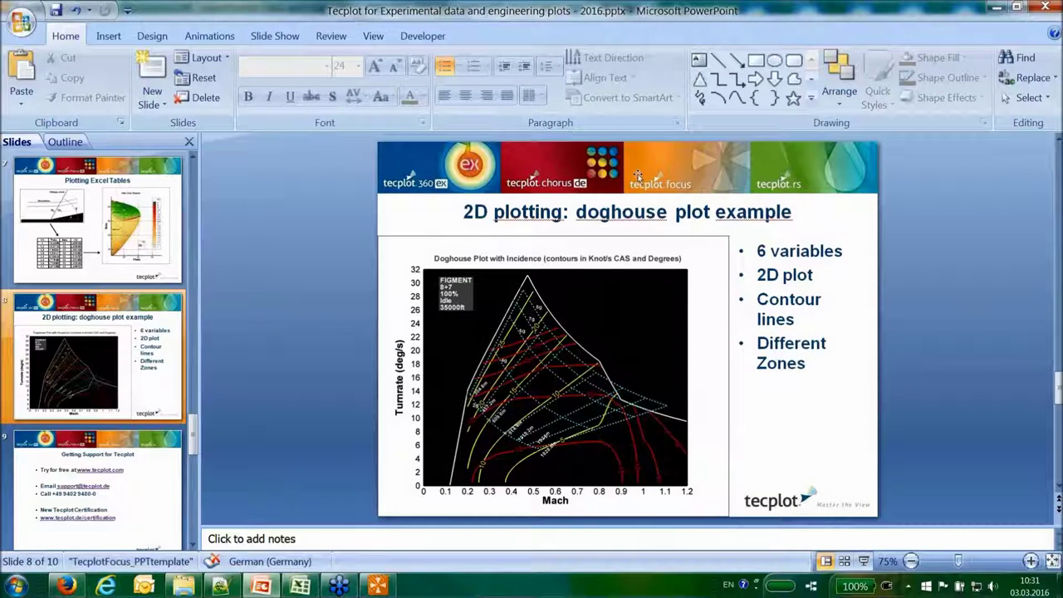
{"action": "key", "text": "alt+Tab"}
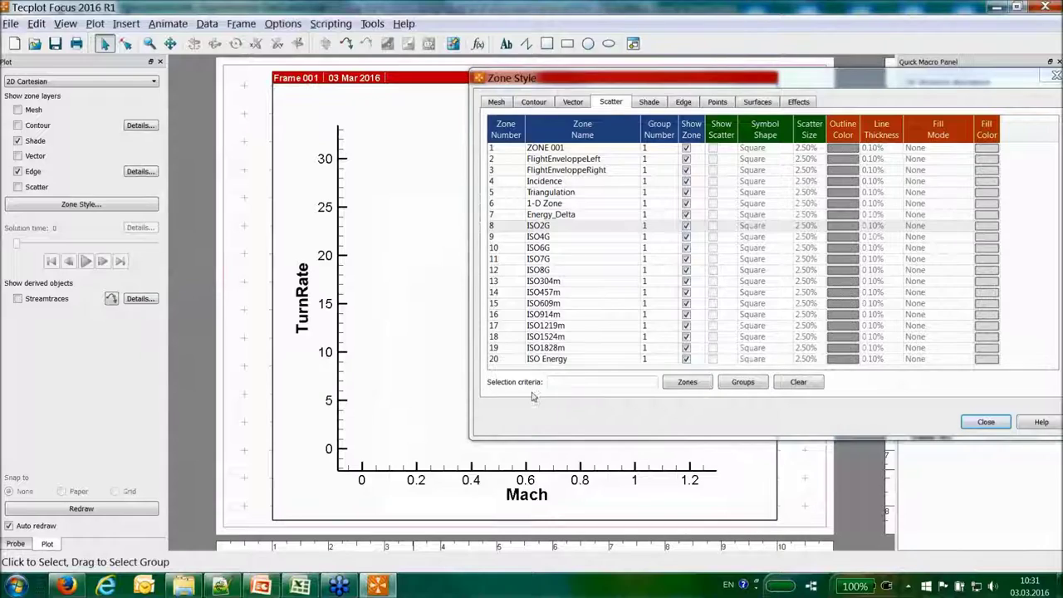
Fill the grid area of the Doghouse plot with black and close the axis settings.
{"action": "double_click", "coordinate": [299, 320]}
{"action": "left_click", "coordinate": [543, 197]}
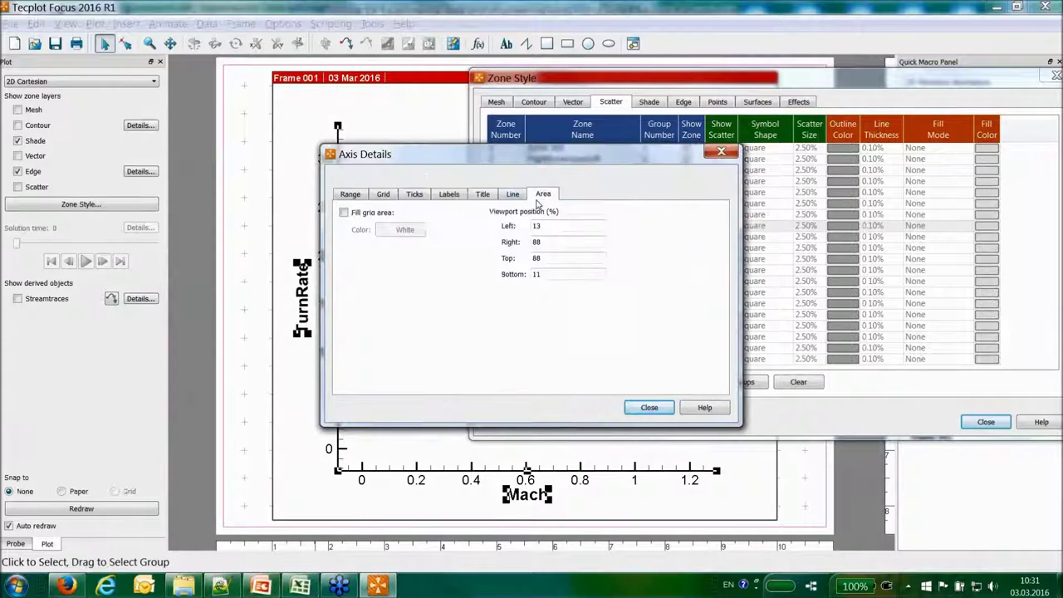
{"action": "left_click", "coordinate": [344, 213]}
{"action": "left_click", "coordinate": [400, 231]}
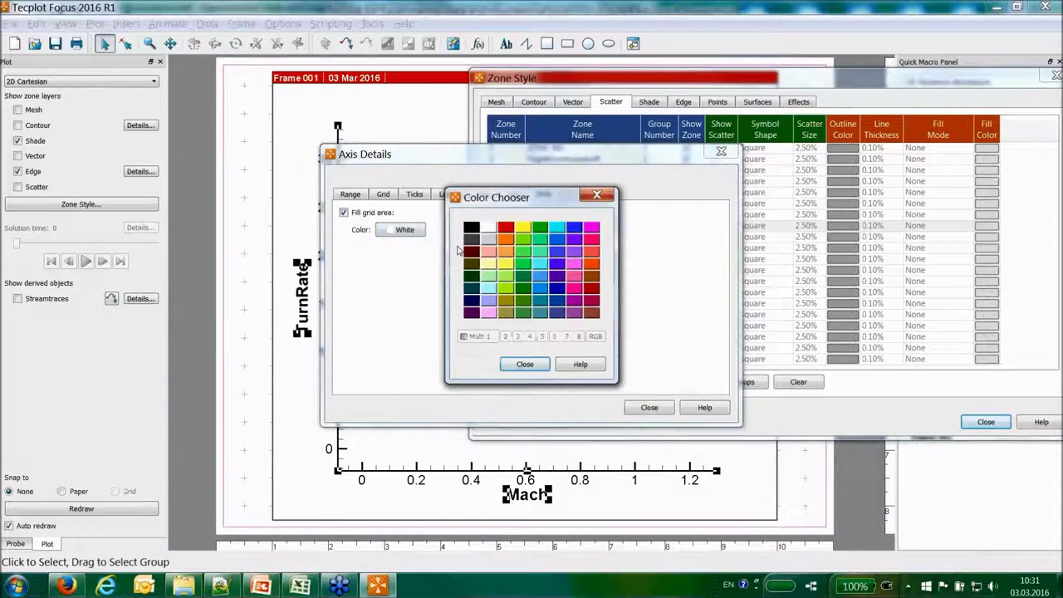
{"action": "left_click", "coordinate": [474, 231]}
{"action": "left_click", "coordinate": [649, 408]}
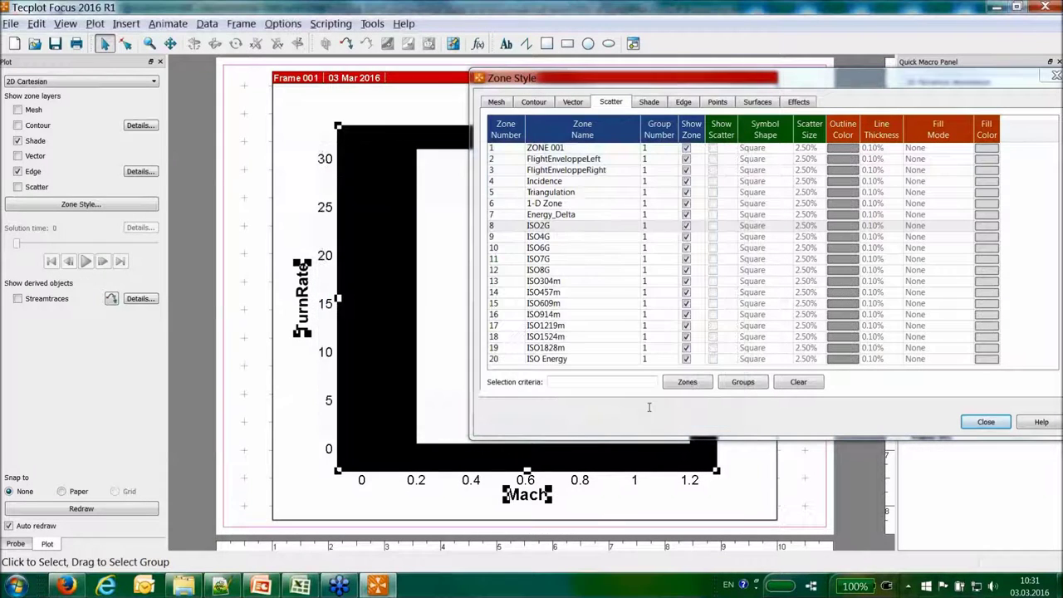
Turn off the shade display for all zones and close the zone style settings.
{"action": "left_click", "coordinate": [435, 199]}
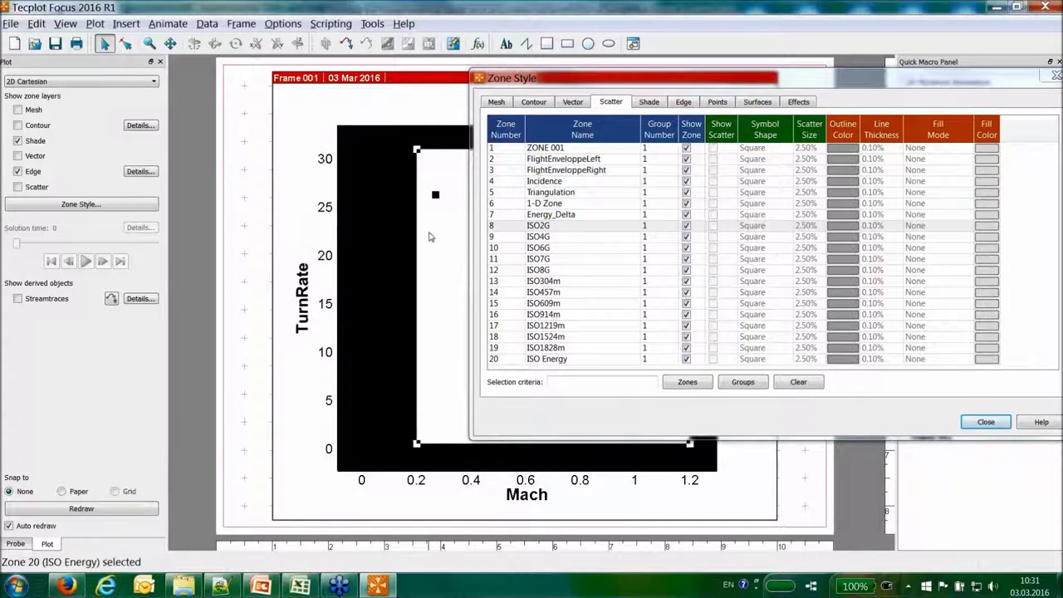
{"action": "right_click", "coordinate": [429, 236]}
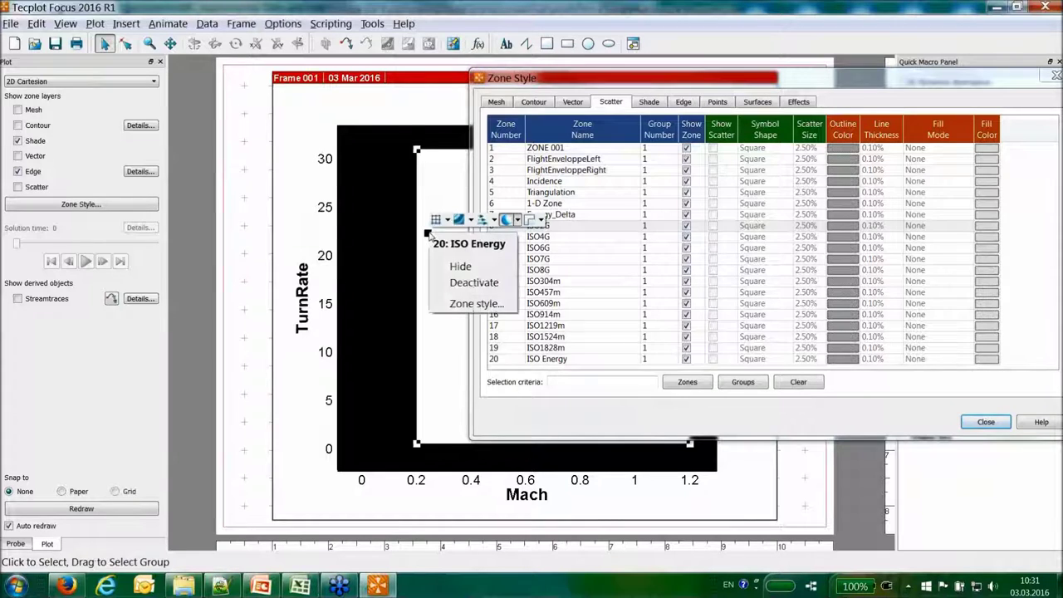
{"action": "left_click", "coordinate": [643, 216]}
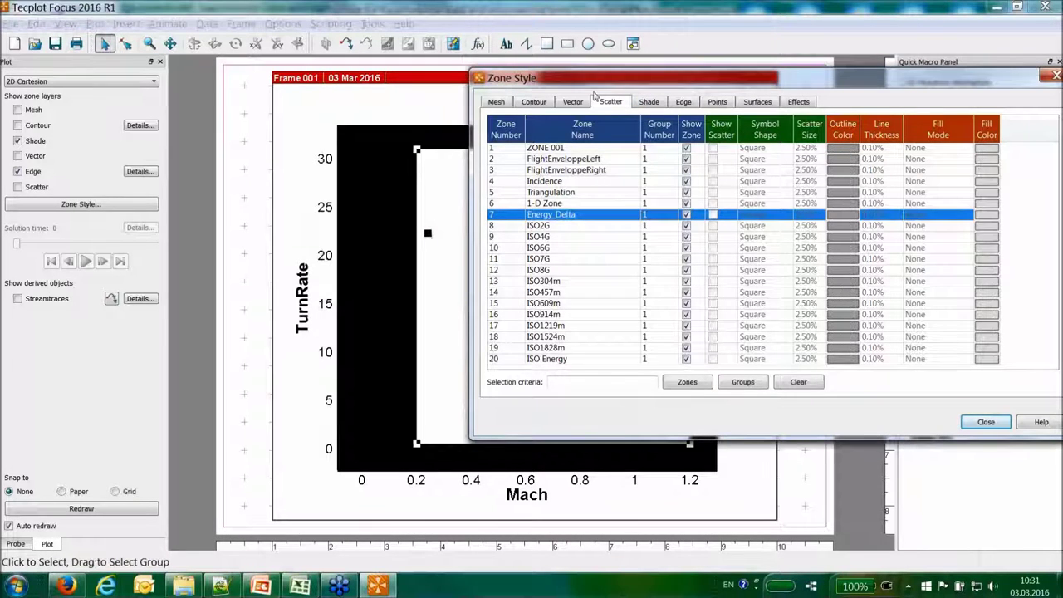
{"action": "left_click", "coordinate": [648, 102]}
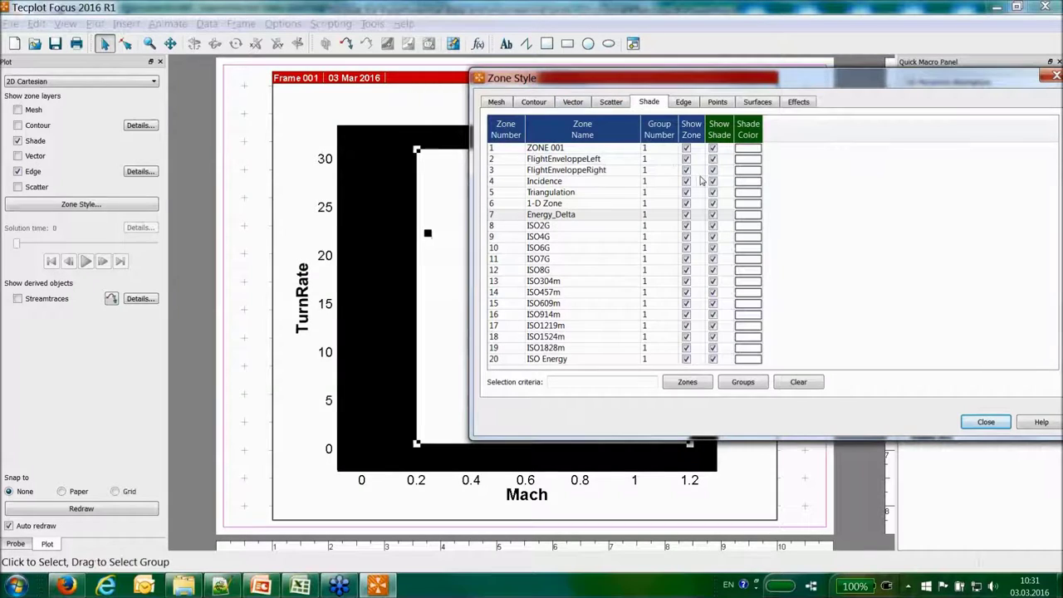
{"action": "left_click_drag", "start_coordinate": [604, 155], "coordinate": [619, 378]}
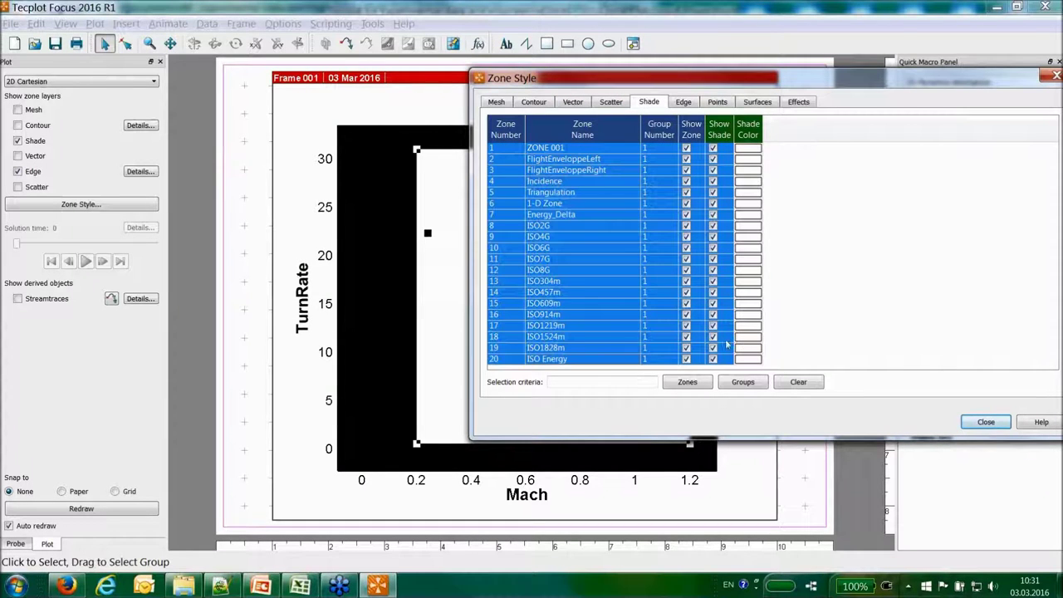
{"action": "left_click", "coordinate": [985, 422]}
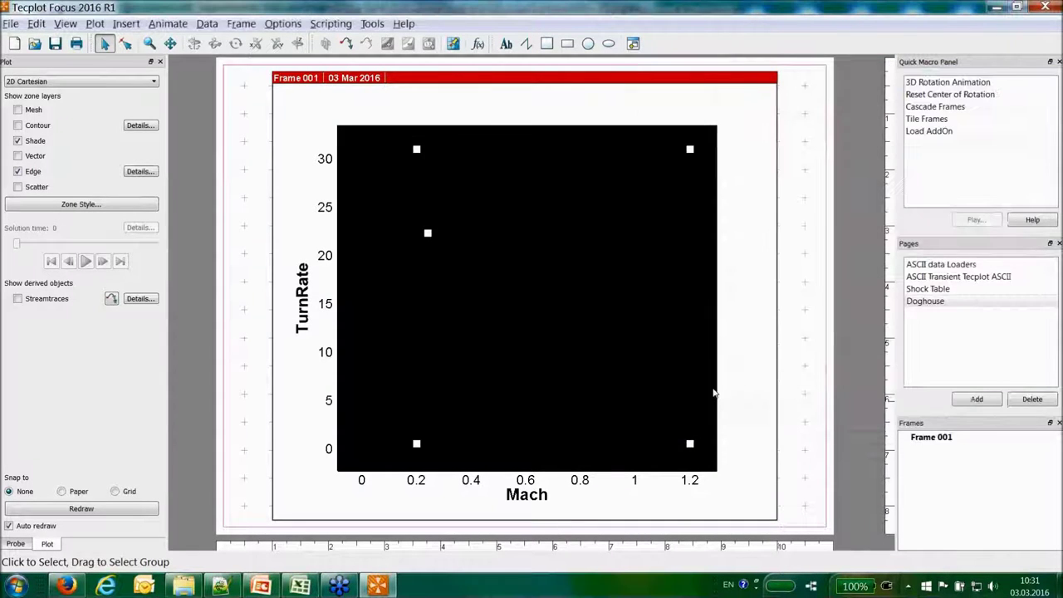
{"action": "scroll", "coordinate": [494, 400], "scroll_direction": "down", "scroll_amount": 1}
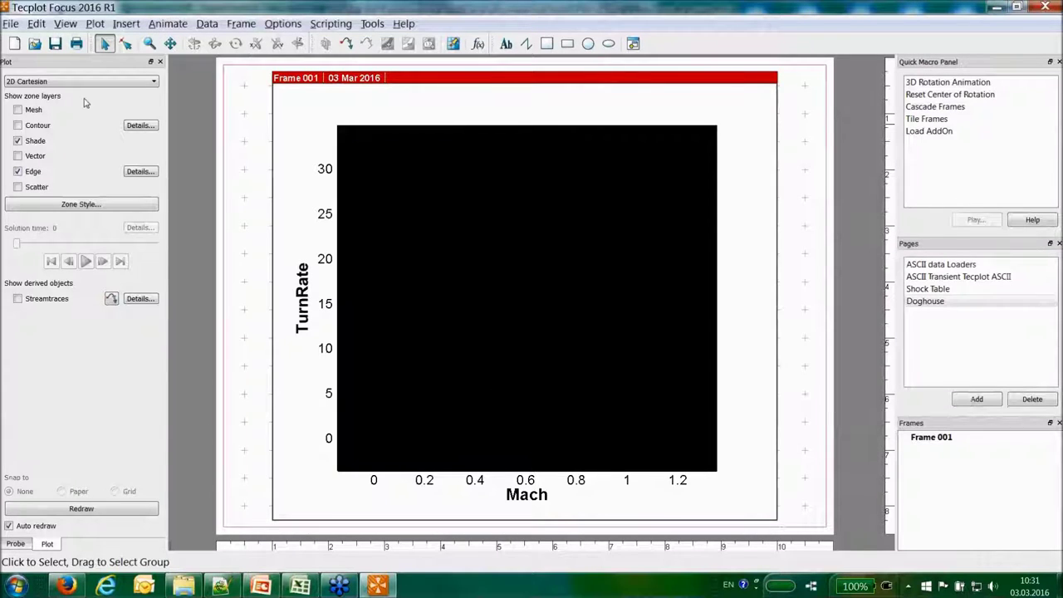
Show the mesh for the zones ISO2G through ISO1828m and color it cyan, using the PowerPoint doghouse slide as reference.
{"action": "left_click", "coordinate": [80, 203]}
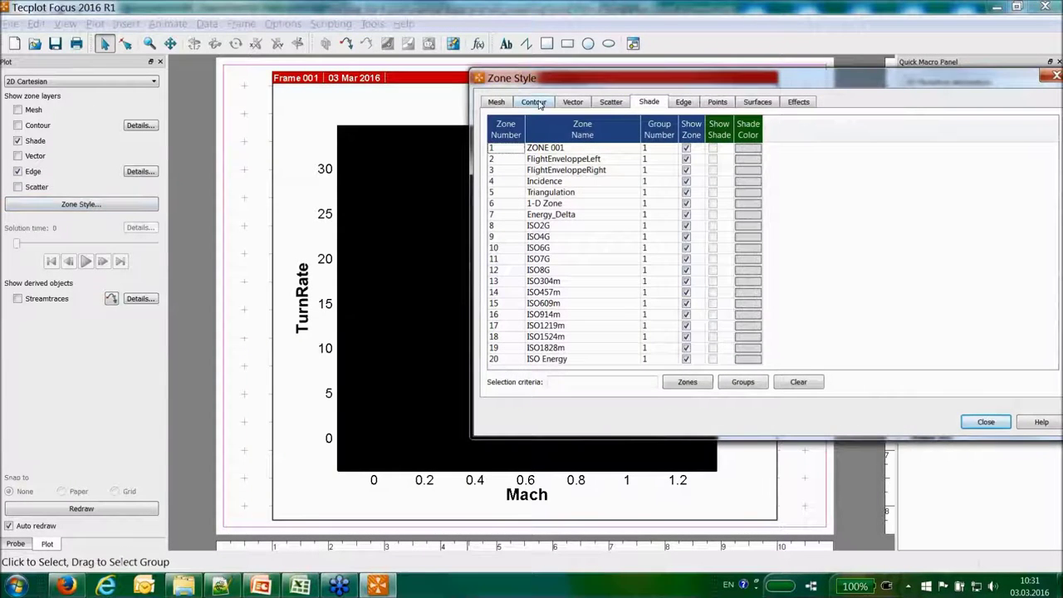
{"action": "left_click", "coordinate": [496, 103]}
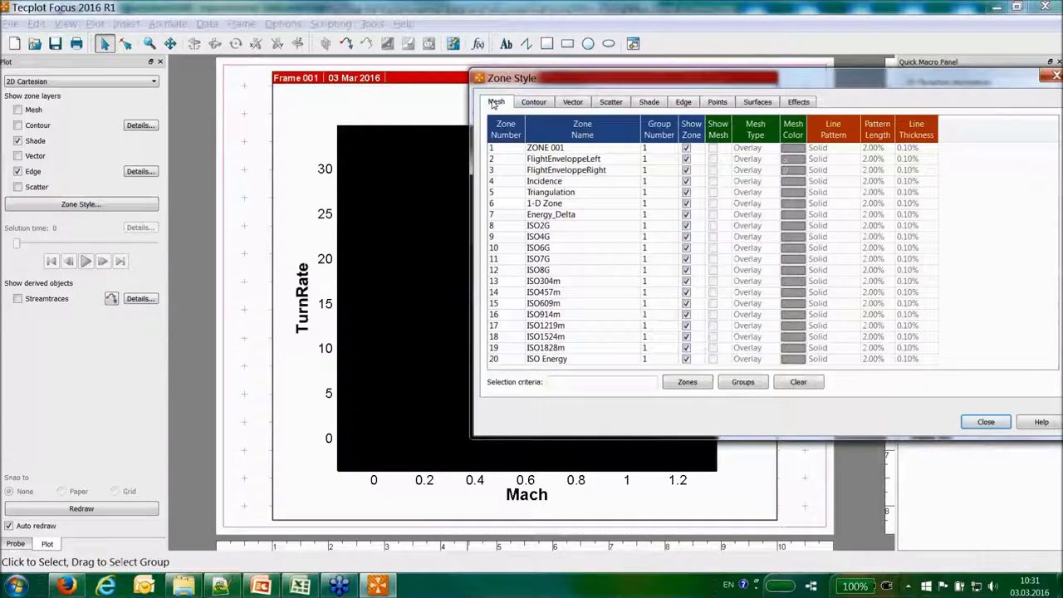
{"action": "left_click", "coordinate": [557, 226]}
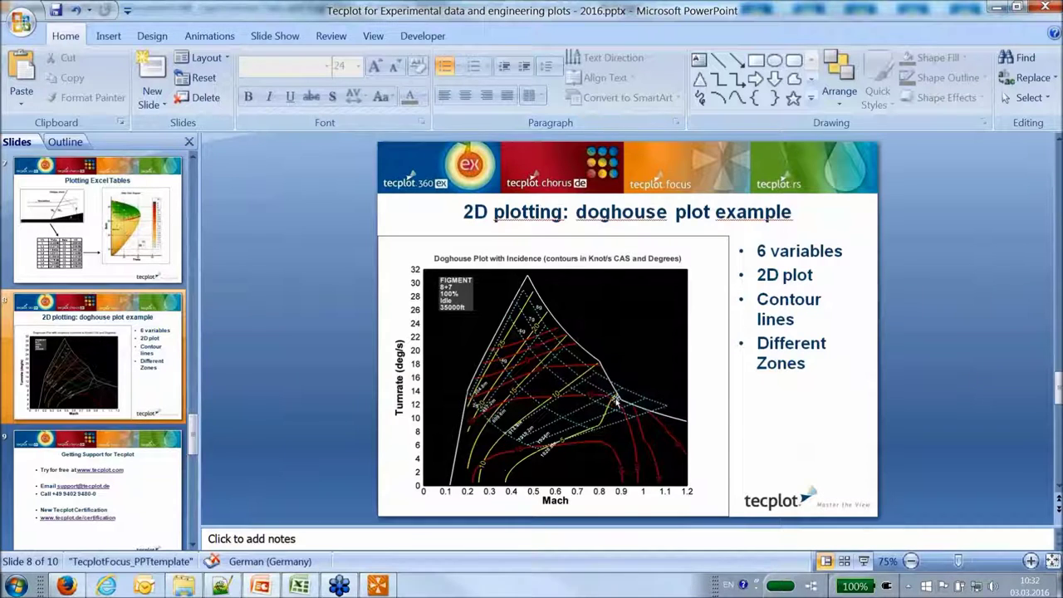
{"action": "key", "text": "alt+Tab"}
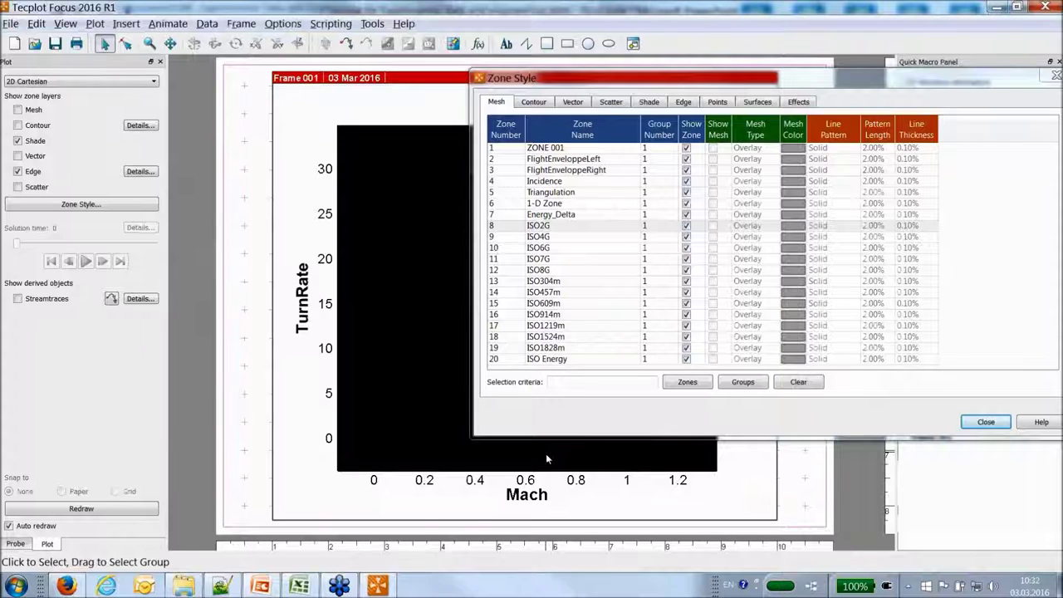
{"action": "left_click_drag", "start_coordinate": [586, 229], "coordinate": [581, 352]}
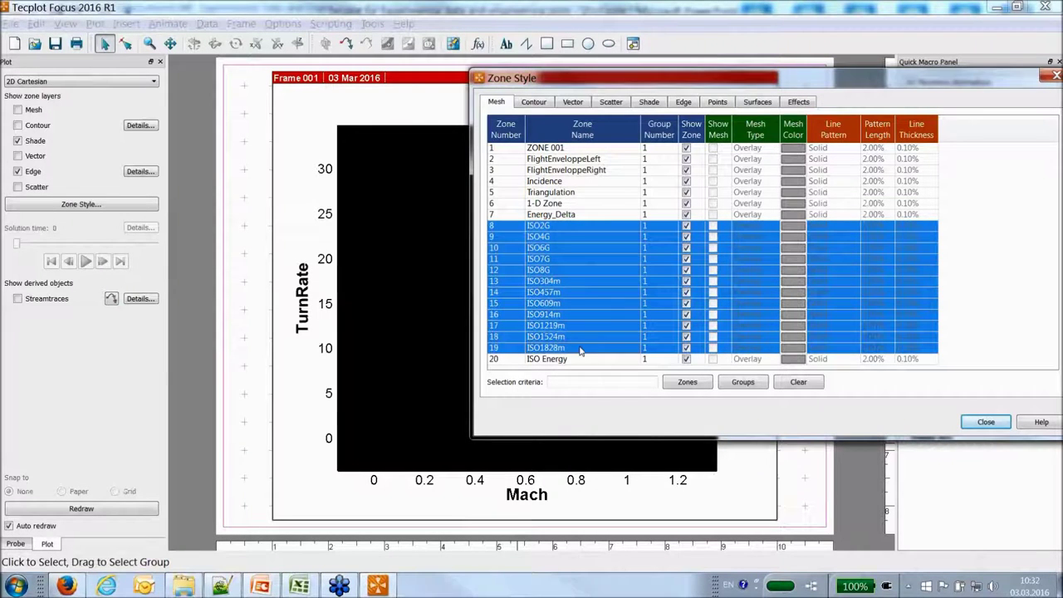
{"action": "left_click", "coordinate": [720, 237]}
{"action": "left_click", "coordinate": [742, 242]}
{"action": "left_click", "coordinate": [796, 237]}
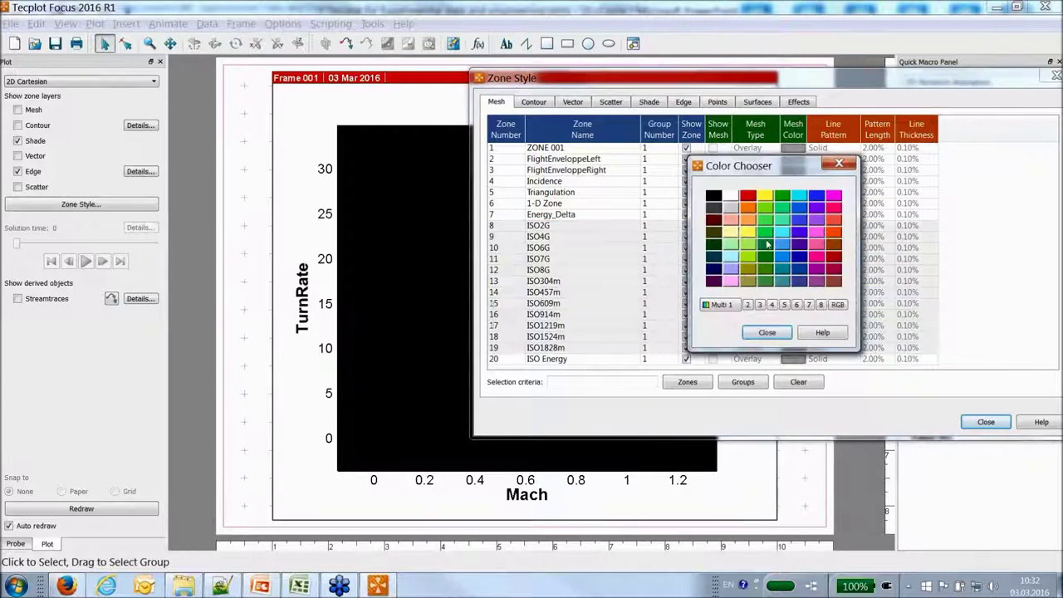
{"action": "left_click", "coordinate": [799, 197]}
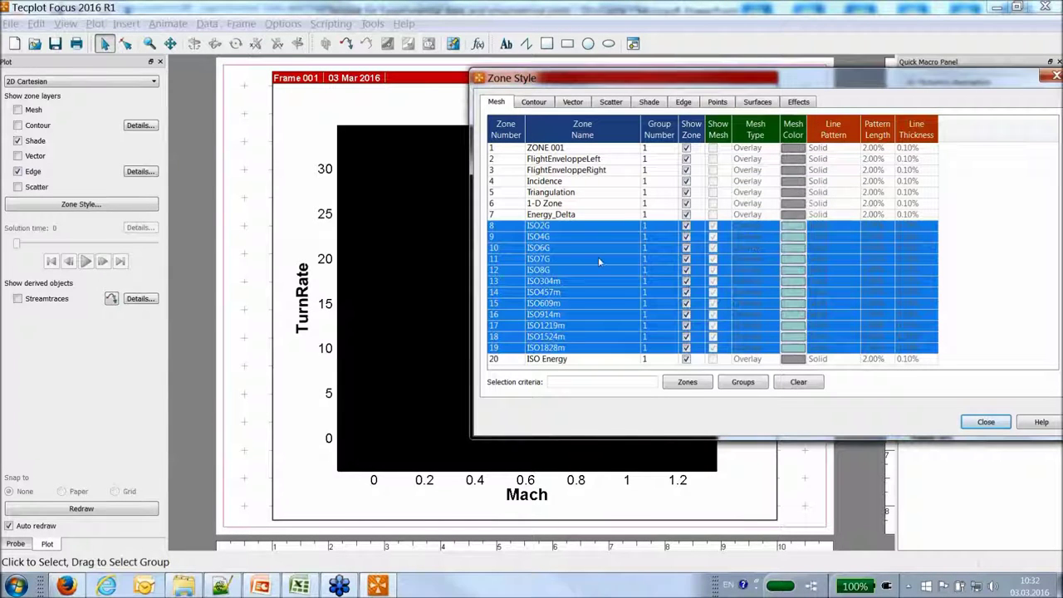
Turn on the plot's mesh layer and move the zone style settings aside to inspect the cyan curves.
{"action": "left_click", "coordinate": [17, 109]}
{"action": "right_click_drag", "start_coordinate": [429, 322], "coordinate": [360, 343]}
{"action": "left_click_drag", "start_coordinate": [850, 86], "coordinate": [665, 401]}
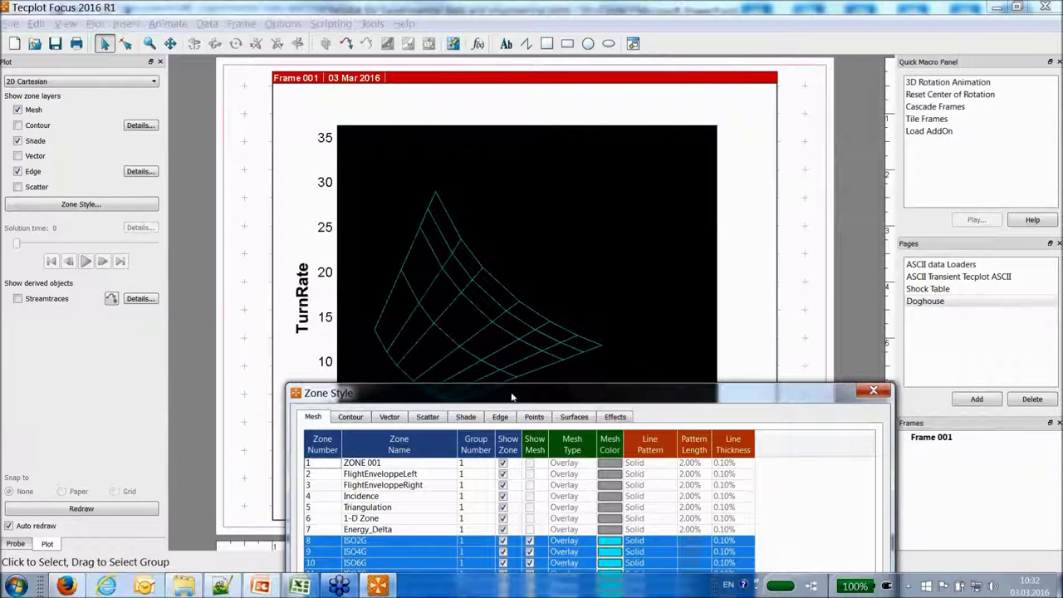
{"action": "left_click_drag", "start_coordinate": [550, 402], "coordinate": [645, 141]}
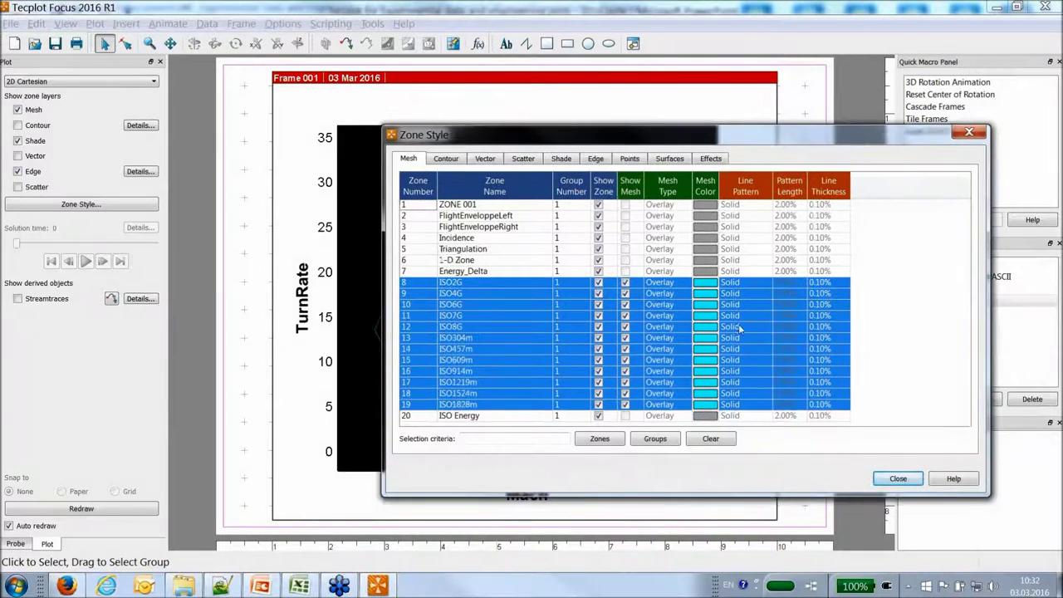
Set the mesh line pattern of zones ISO2G through ISO1828m to Dashed and close the zone style settings.
{"action": "left_click", "coordinate": [739, 327]}
{"action": "left_click", "coordinate": [770, 351]}
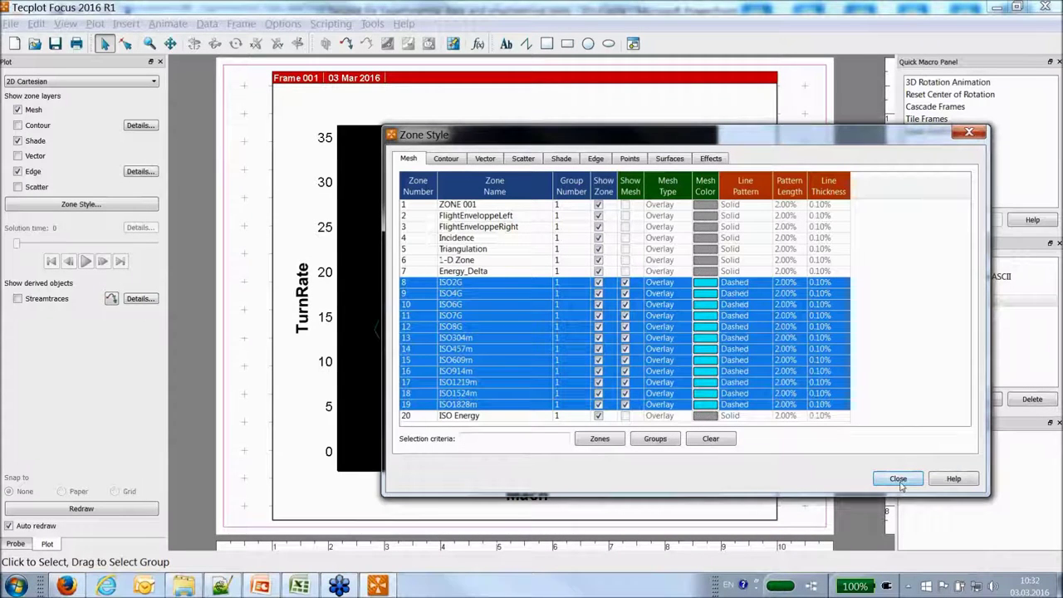
{"action": "left_click", "coordinate": [479, 285]}
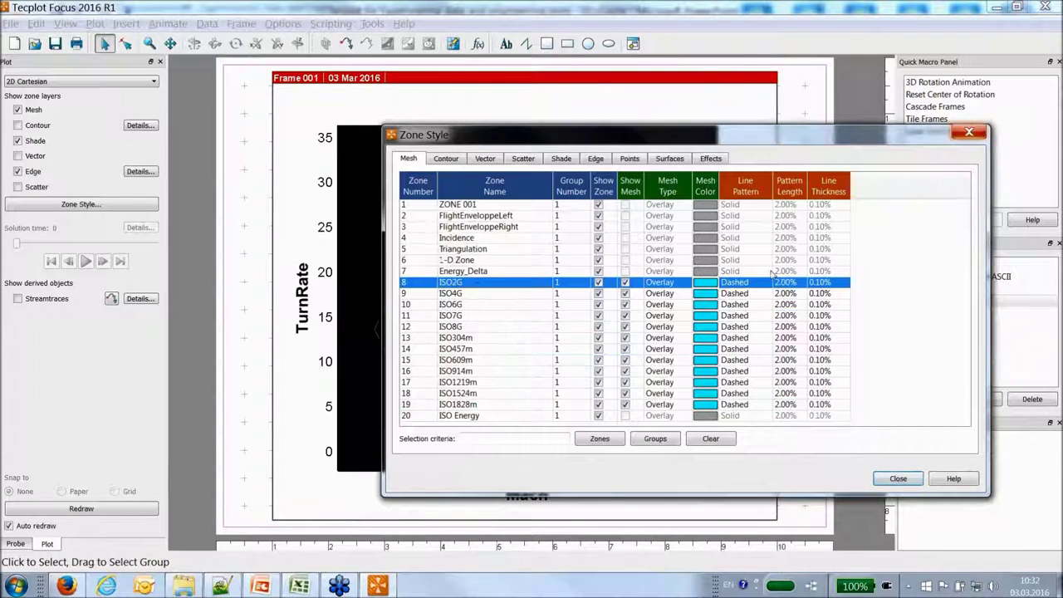
{"action": "left_click", "coordinate": [970, 135]}
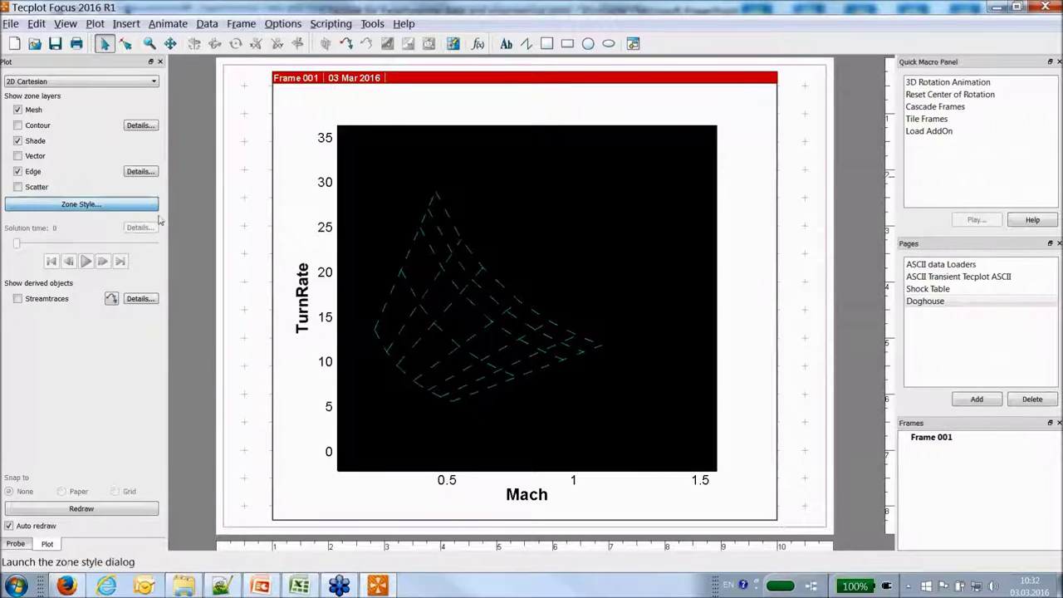
Reopen the zone style settings and move them clear of the dashed curves in the plot.
{"action": "left_click", "coordinate": [80, 204]}
{"action": "left_click_drag", "start_coordinate": [698, 137], "coordinate": [876, 91]}
{"action": "left_click", "coordinate": [804, 240]}
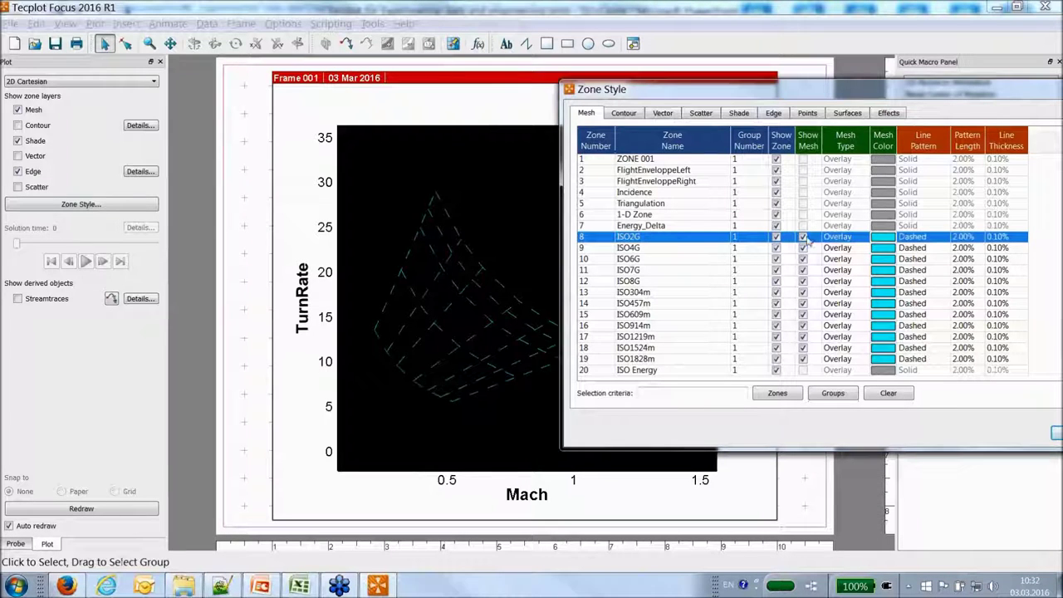
{"action": "left_click_drag", "start_coordinate": [856, 100], "coordinate": [1014, 96]}
Add a cyan text label reading 2g just beside the lowest point of the dashed curves.
{"action": "left_click", "coordinate": [506, 43]}
{"action": "left_click", "coordinate": [454, 404]}
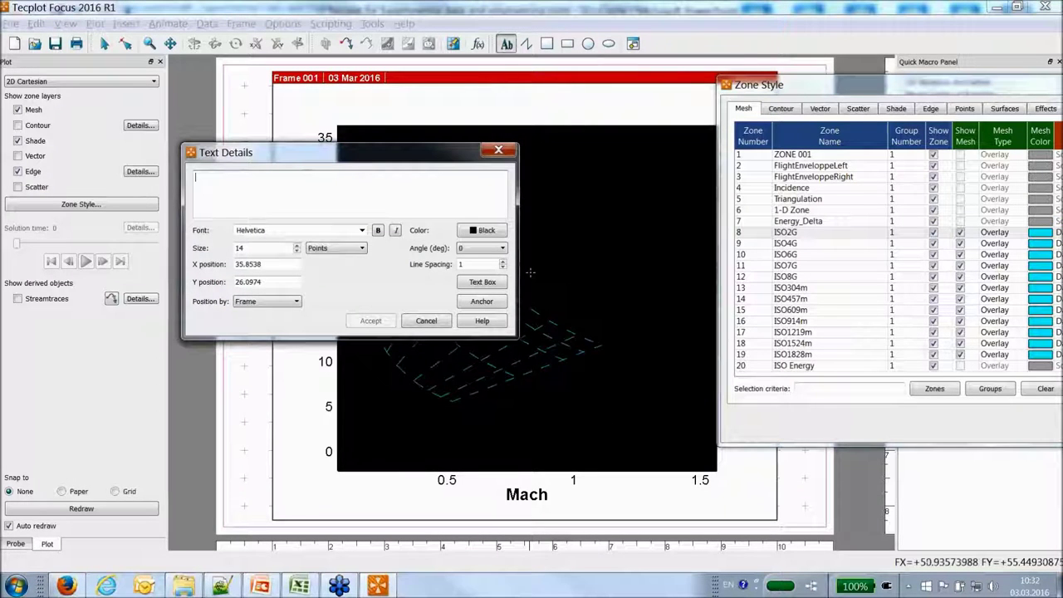
{"action": "type", "text": "@g"}
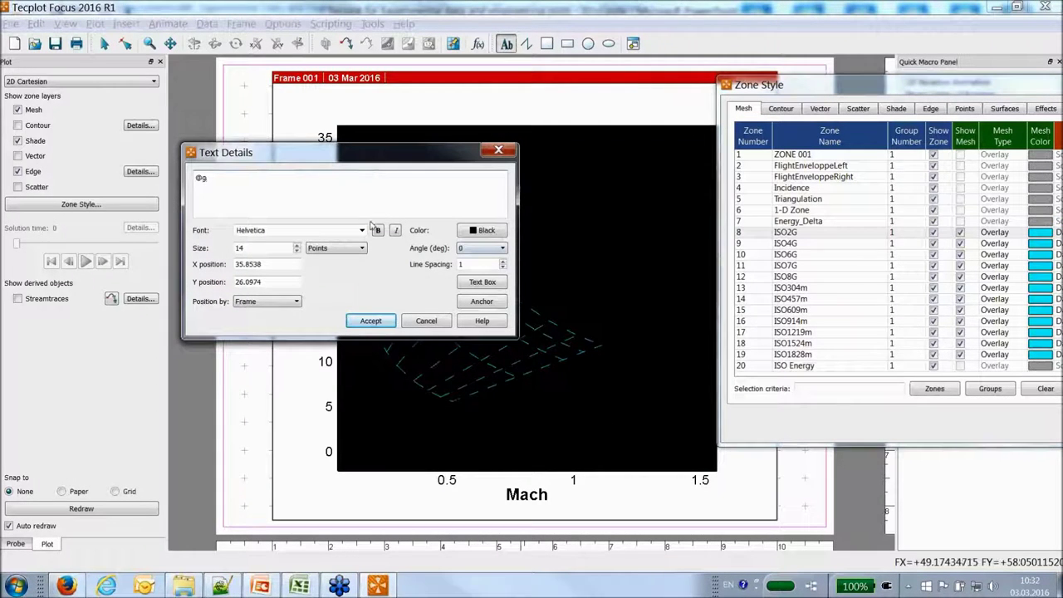
{"action": "type", "text": "g"}
{"action": "left_click", "coordinate": [481, 230]}
{"action": "left_click", "coordinate": [376, 182]}
{"action": "left_click", "coordinate": [344, 320]}
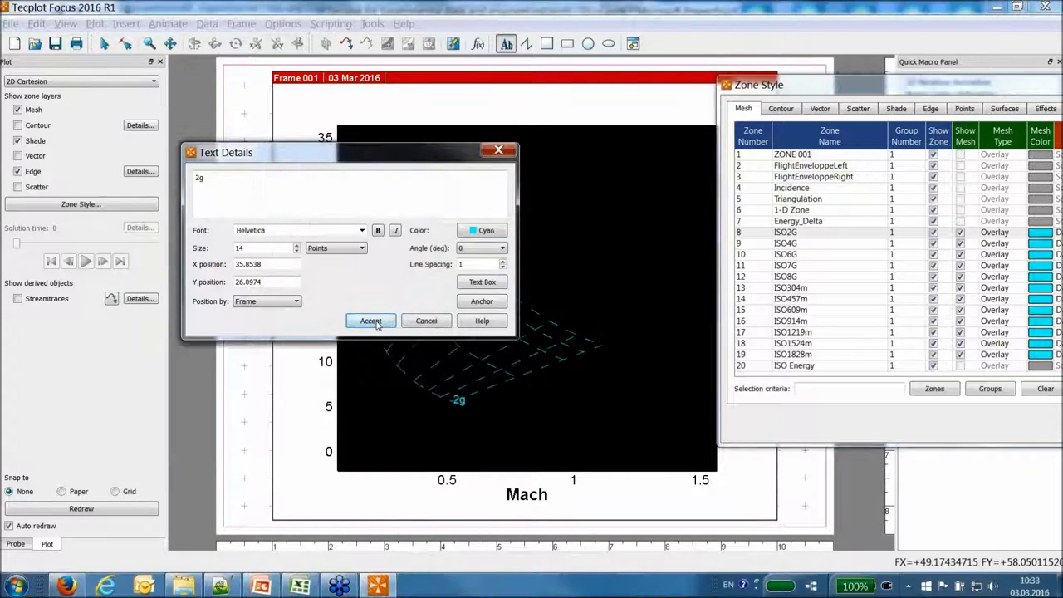
Set the 2g label's size to 13 points and move it slightly down, to about X 36.07, Y 24.24 in the frame.
{"action": "left_click", "coordinate": [297, 251]}
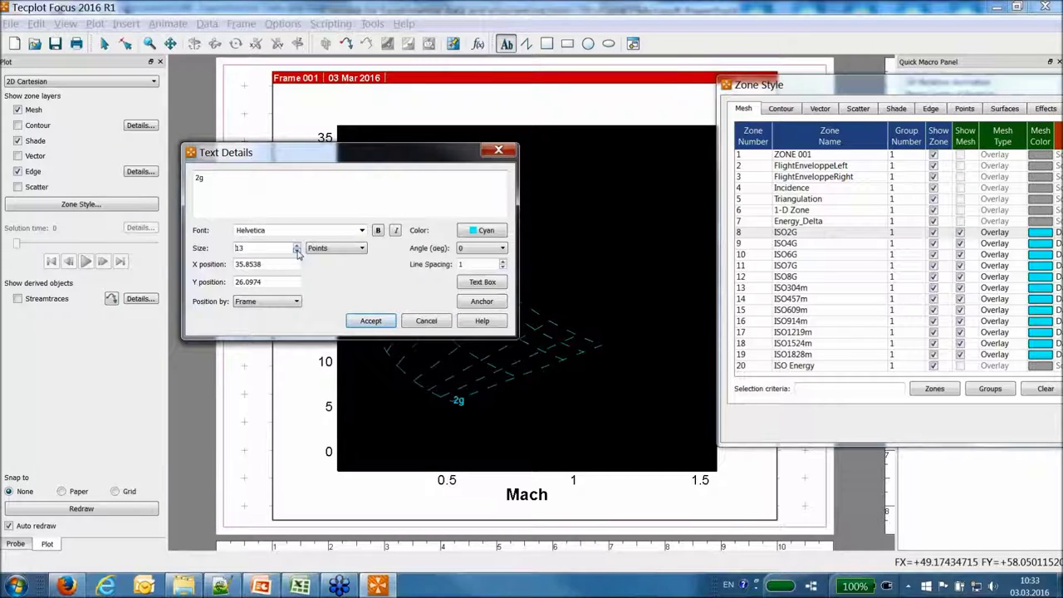
{"action": "left_click", "coordinate": [296, 250]}
{"action": "left_click", "coordinate": [297, 251]}
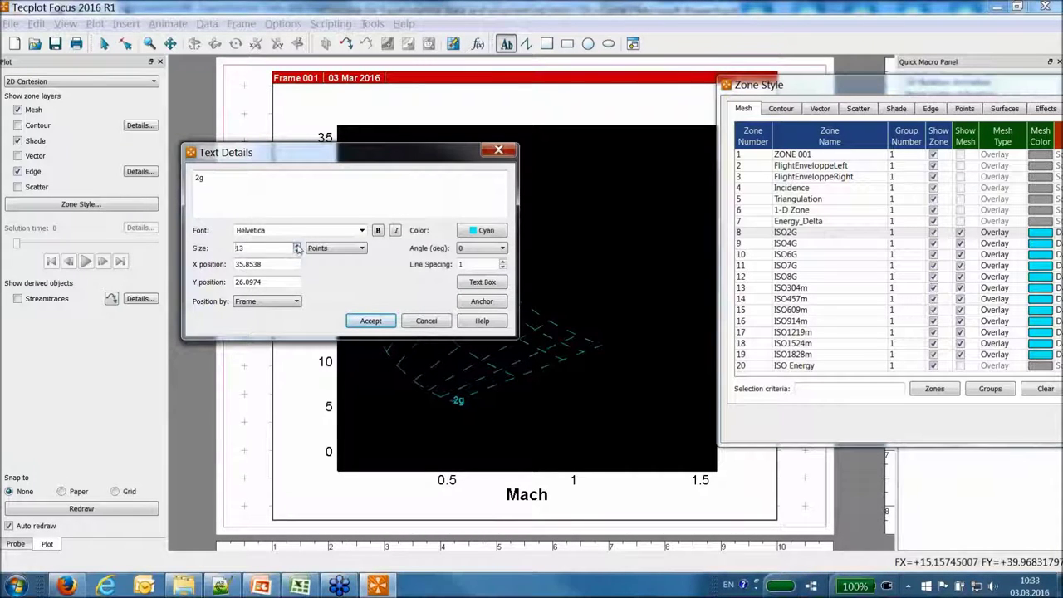
{"action": "left_click", "coordinate": [371, 321]}
{"action": "left_click", "coordinate": [455, 407]}
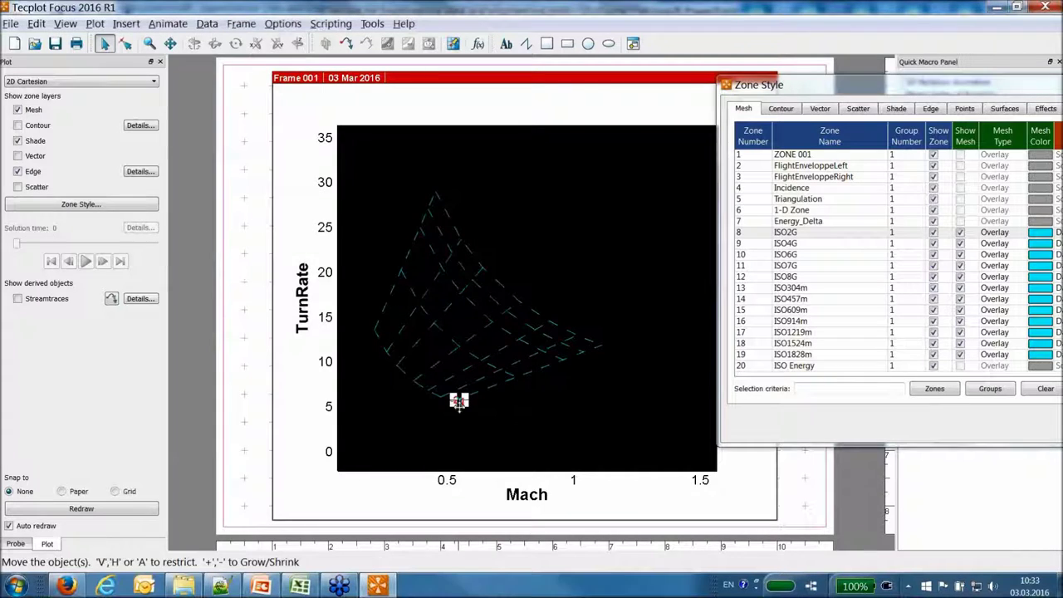
{"action": "middle_click_drag", "start_coordinate": [522, 411], "coordinate": [495, 414]}
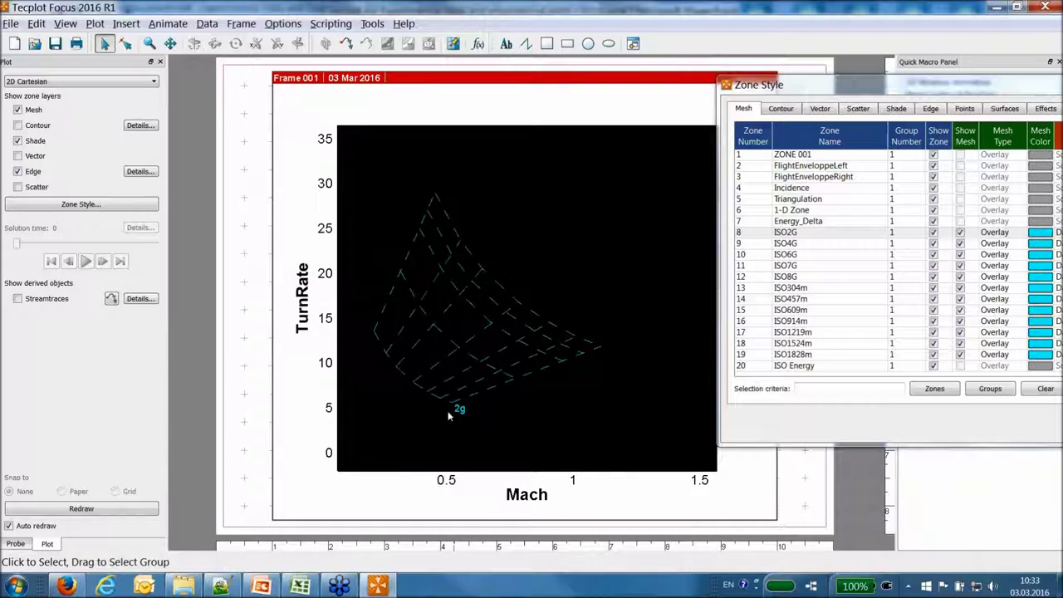
Position the 2g label by Grid instead of Frame and pan the plot to check that the label follows.
{"action": "double_click", "coordinate": [460, 409]}
{"action": "left_click", "coordinate": [279, 302]}
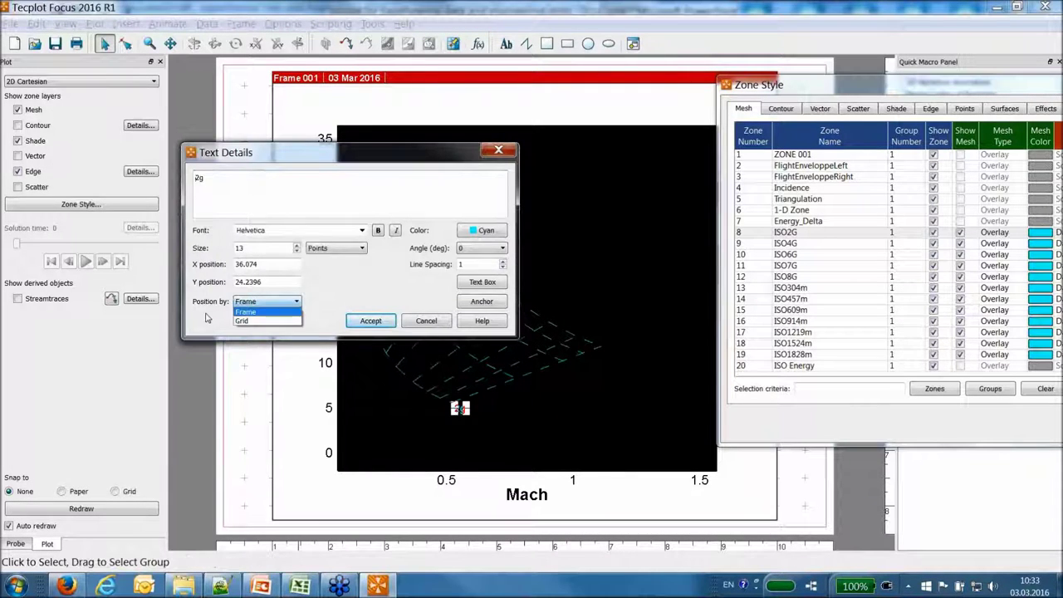
{"action": "left_click", "coordinate": [241, 321]}
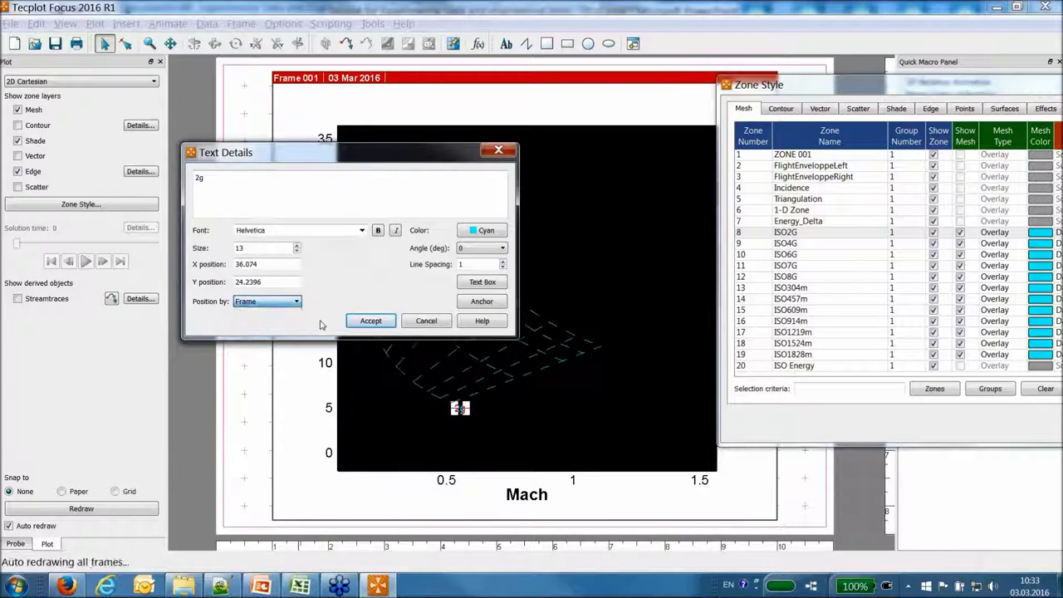
{"action": "left_click", "coordinate": [370, 321]}
{"action": "middle_click_drag", "start_coordinate": [442, 364], "coordinate": [472, 429]}
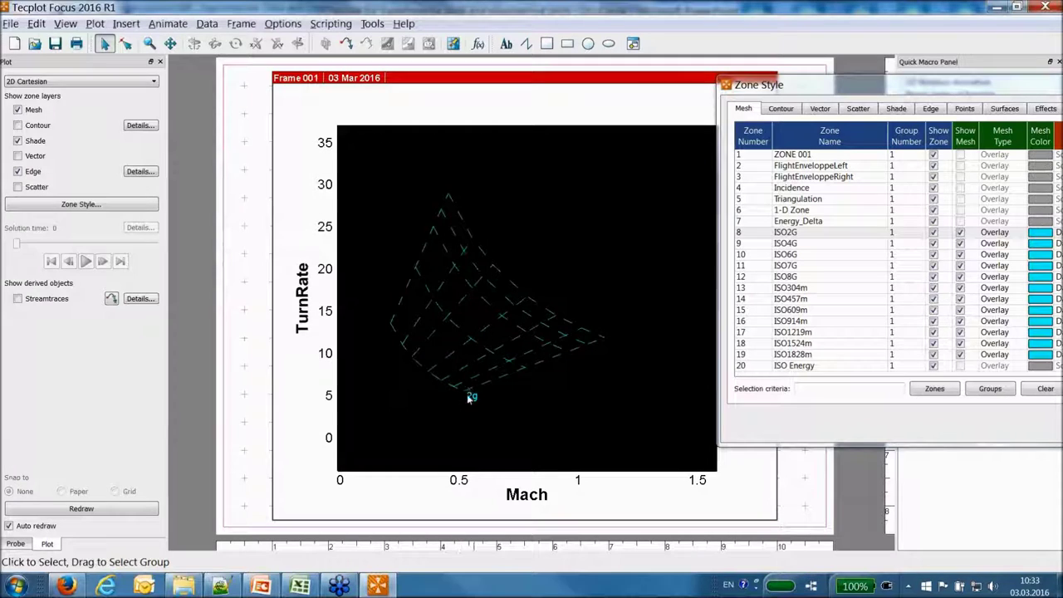
Copy the 2g label up along the lower edge of the curves to about Mach 0.79, TurnRate 7.45, and change its text to 4g.
{"action": "left_click", "coordinate": [470, 396]}
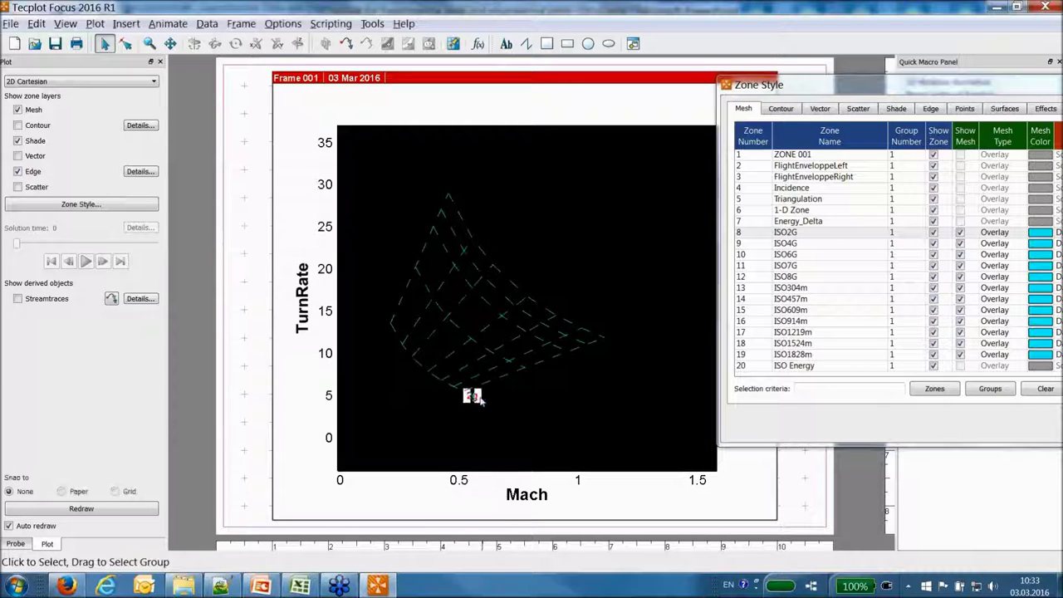
{"action": "double_click", "coordinate": [535, 373]}
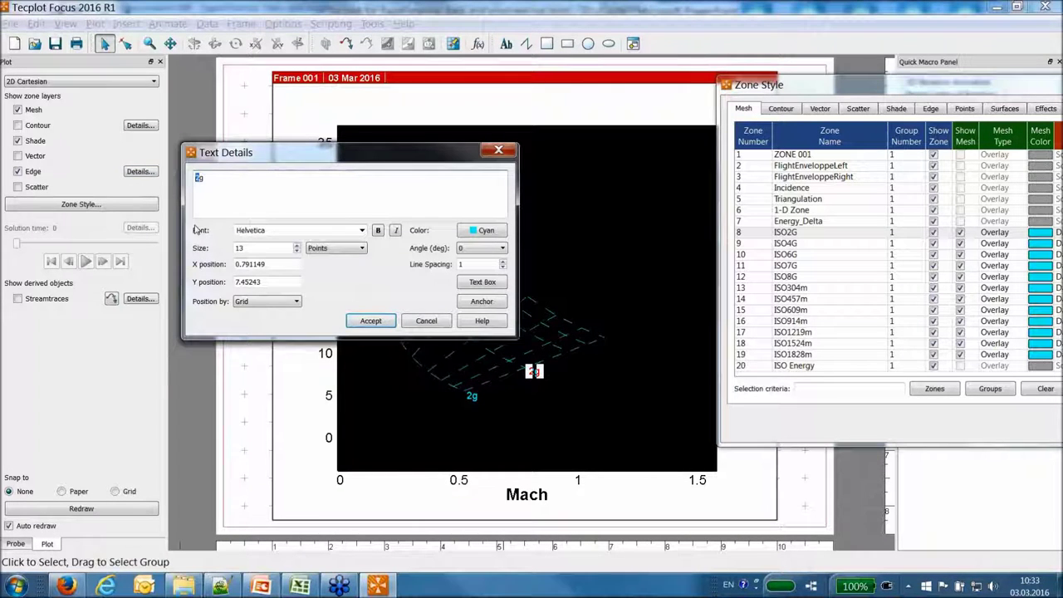
{"action": "left_click", "coordinate": [371, 321]}
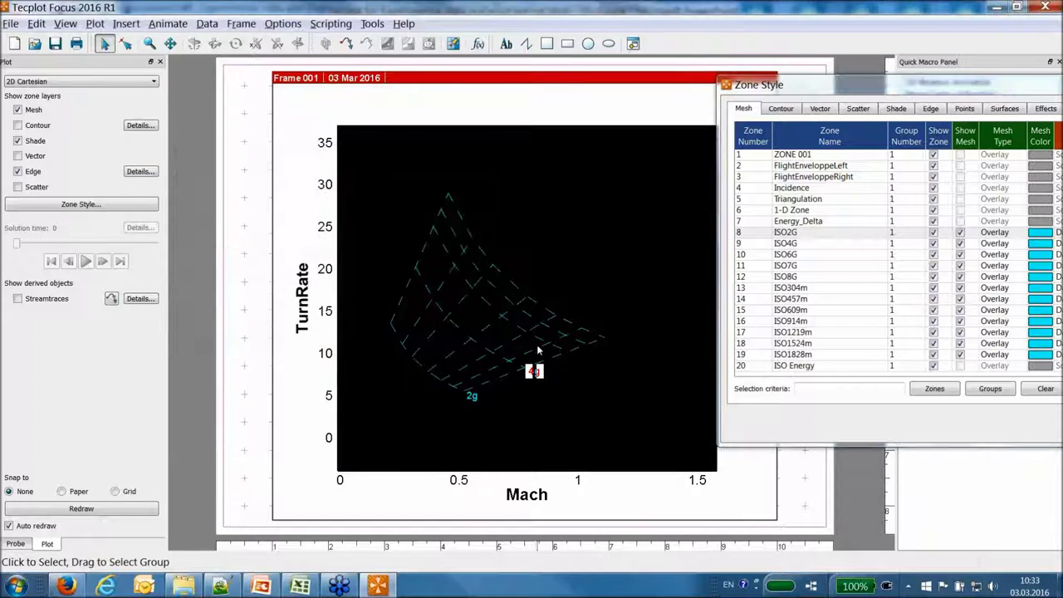
Place two more copies of the 2g label at about Mach 0.96 and 1.05 beyond the 4g label, and change the first one's text to 6g.
{"action": "left_click", "coordinate": [471, 397]}
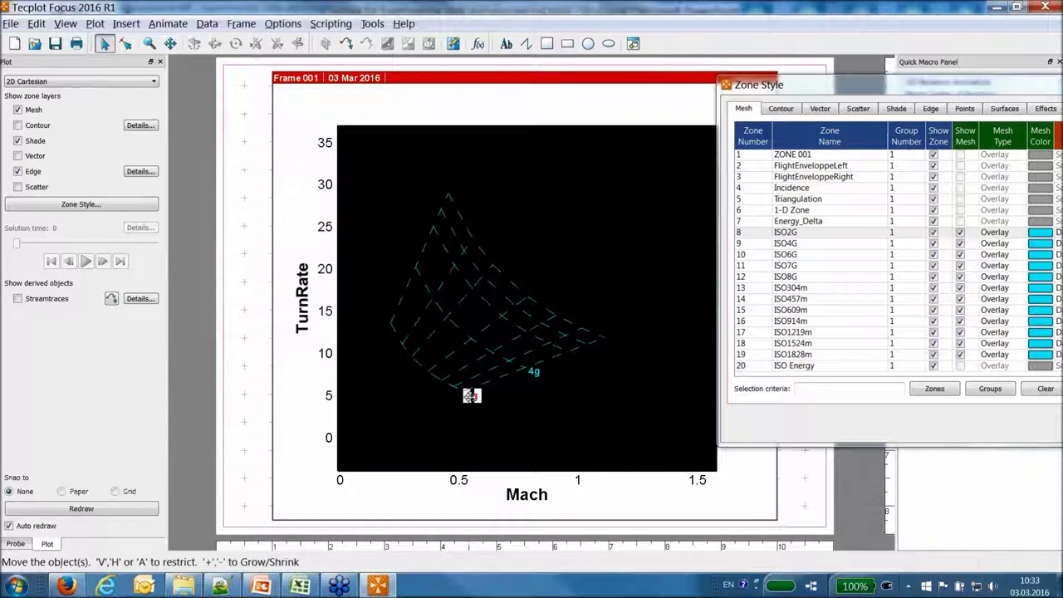
{"action": "left_click_drag", "start_coordinate": [574, 355], "coordinate": [574, 356]}
{"action": "double_click", "coordinate": [575, 355]}
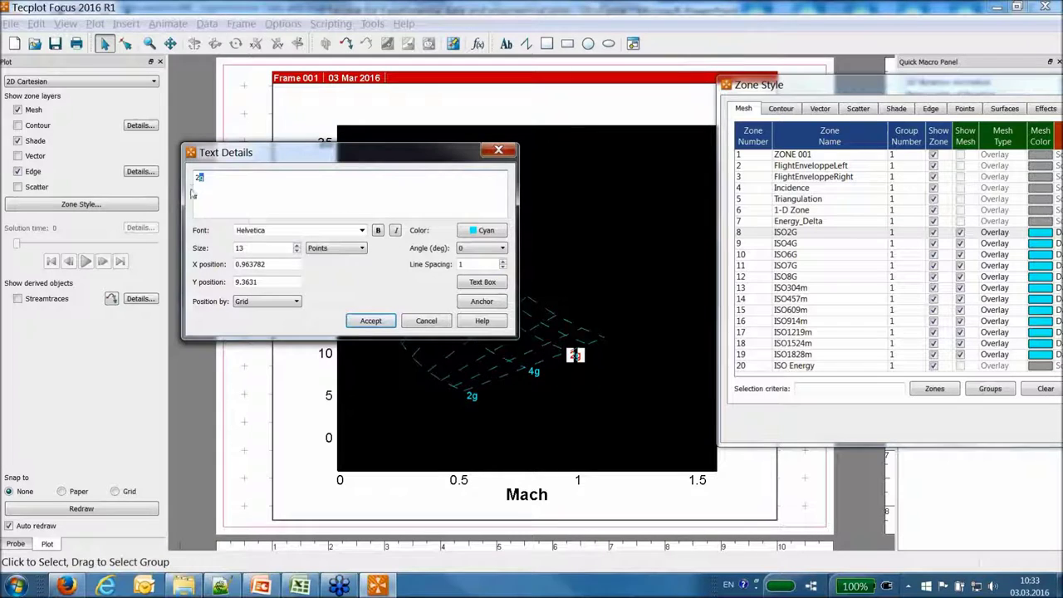
{"action": "left_click", "coordinate": [385, 321]}
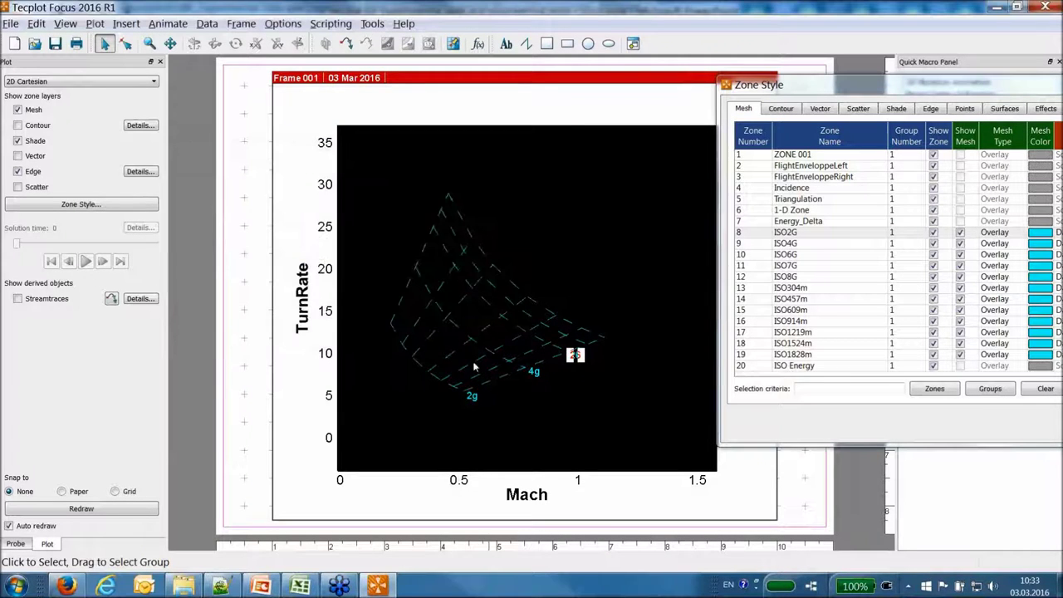
{"action": "left_click_drag", "start_coordinate": [471, 396], "coordinate": [592, 358], "text": "ctrl"}
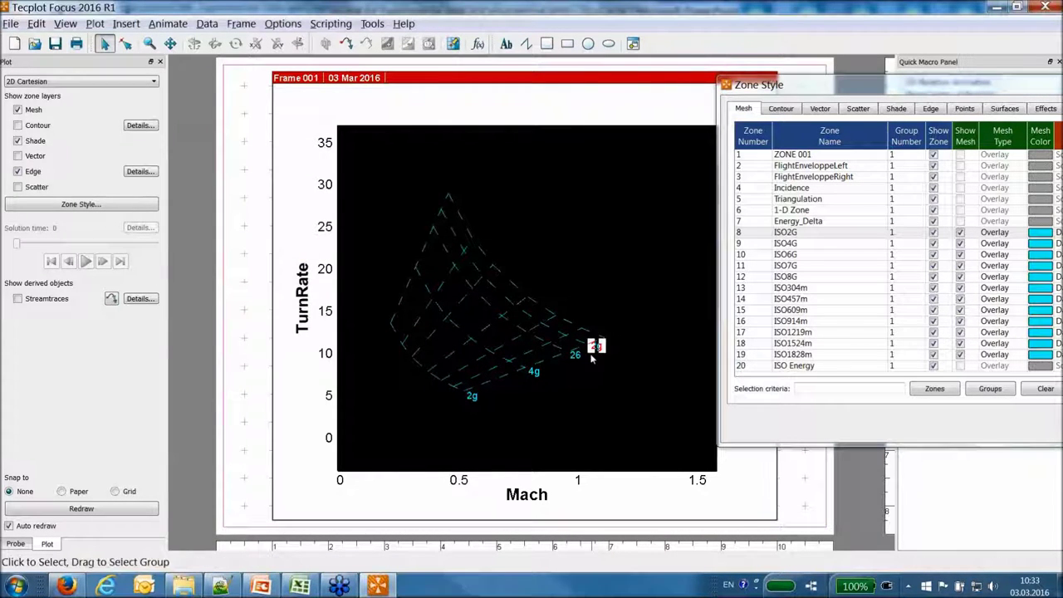
{"action": "double_click", "coordinate": [575, 358]}
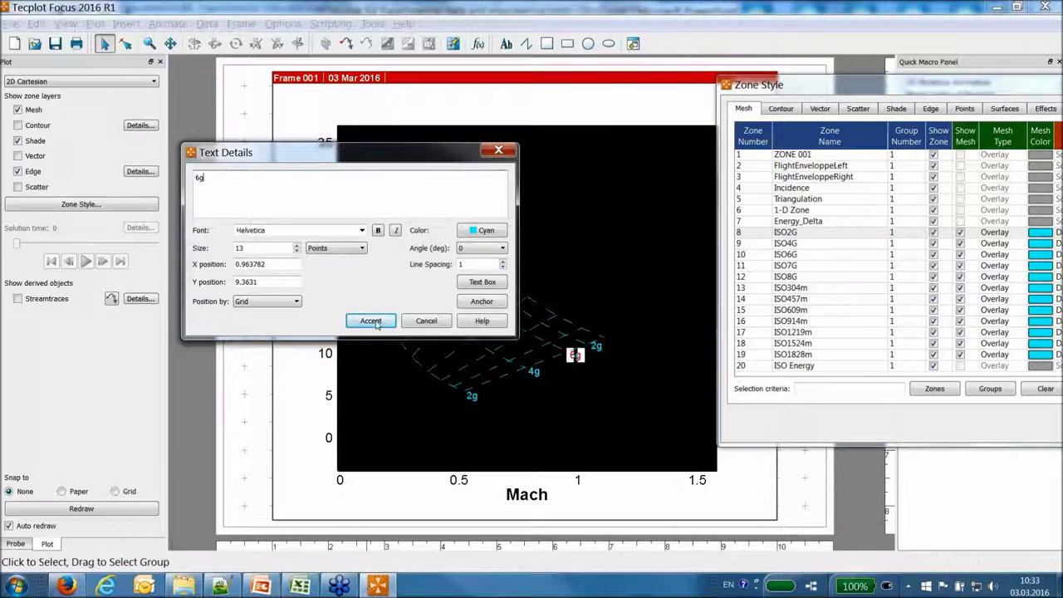
{"action": "left_click", "coordinate": [371, 320]}
Change the text of the label copy beyond 6g to 7g.
{"action": "double_click", "coordinate": [595, 347]}
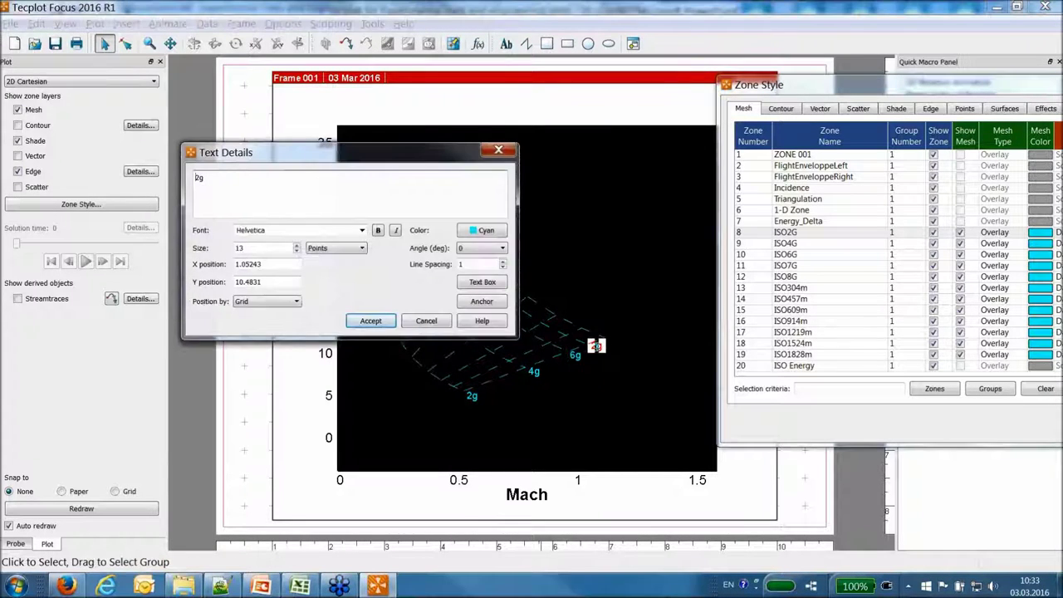
{"action": "double_click", "coordinate": [230, 175]}
{"action": "type", "text": "7g"}
{"action": "left_click", "coordinate": [381, 322]}
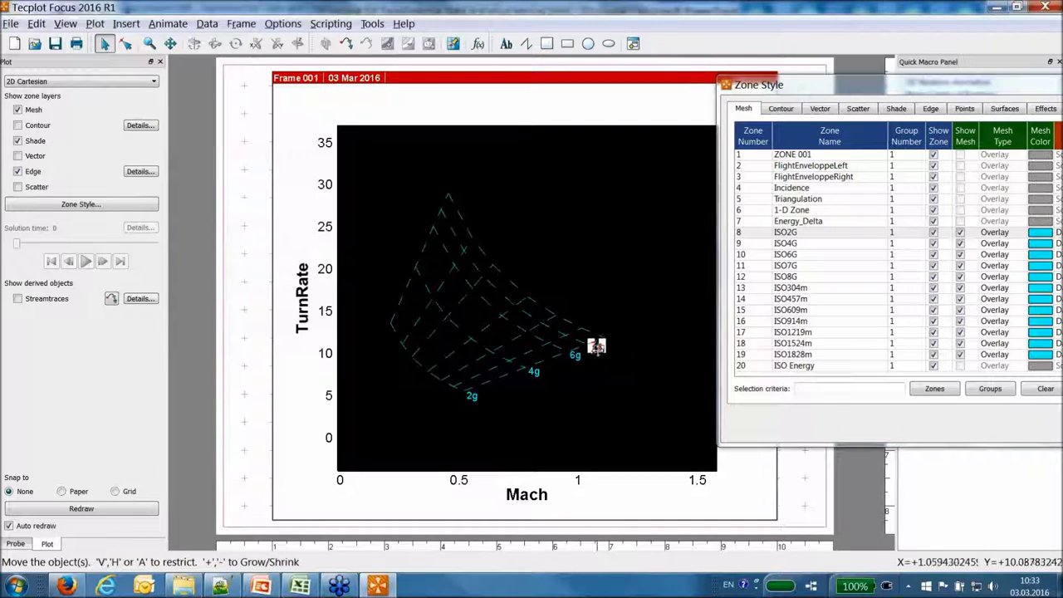
Place another copy of the 2g label beyond the 7g label at about Mach 1.14, TurnRate 11.67, and change its text to 8g.
{"action": "left_click", "coordinate": [472, 395]}
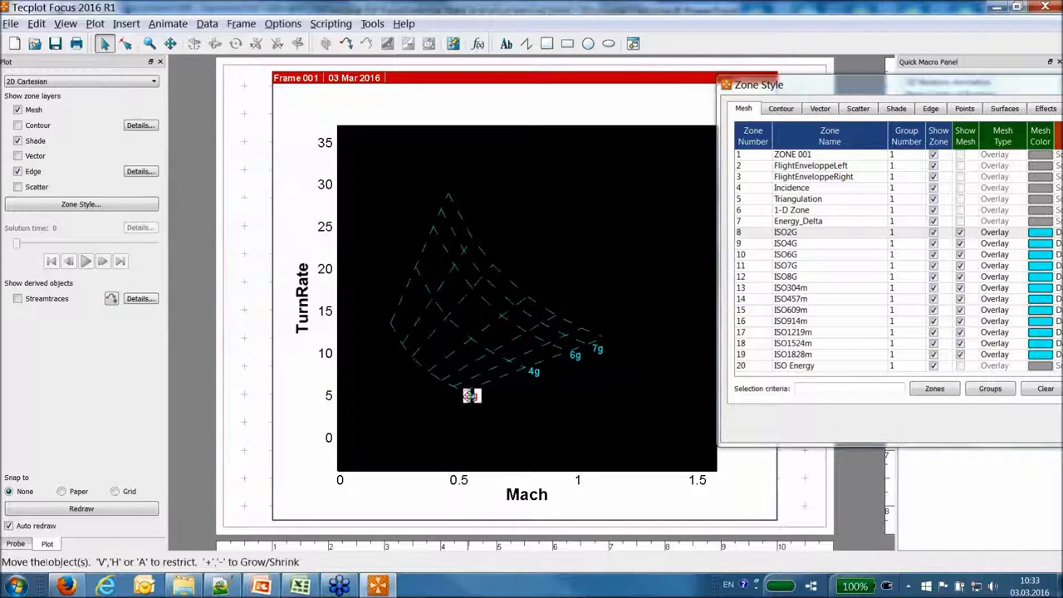
{"action": "double_click", "coordinate": [611, 335]}
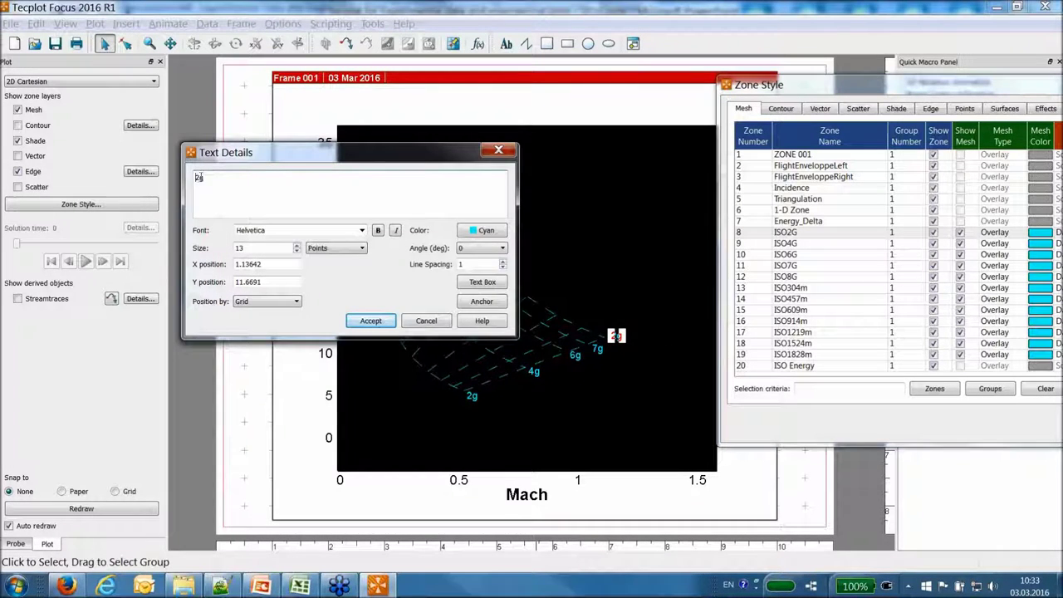
{"action": "type", "text": "8g"}
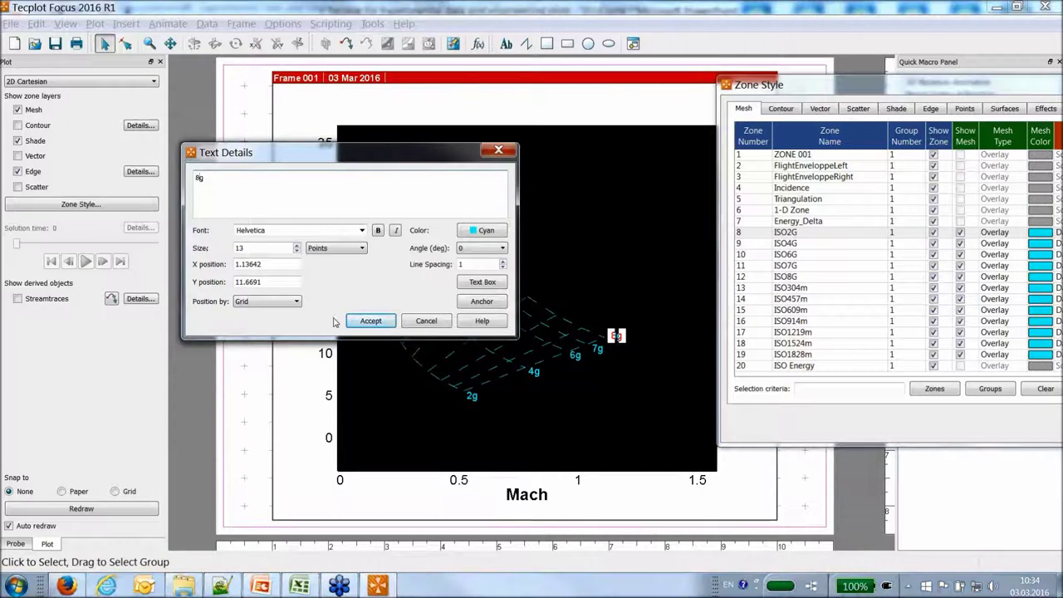
{"action": "left_click", "coordinate": [370, 320]}
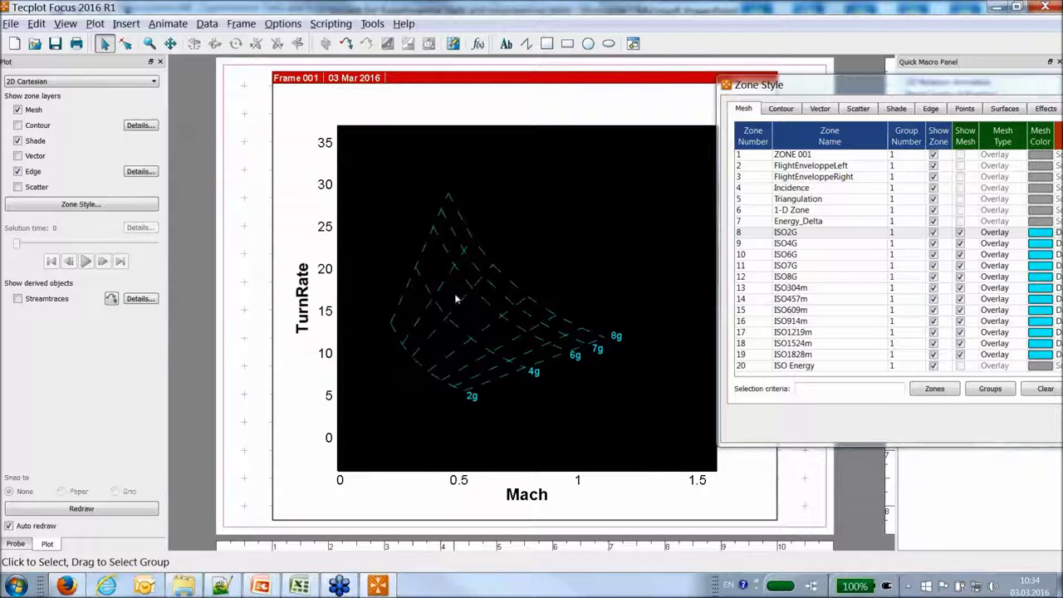
Copy the 2g label to about Mach 0.22, TurnRate 7.9, beside the curves' lower-left edge, and change its text to 304m.
{"action": "left_click", "coordinate": [472, 397]}
{"action": "key", "text": "ctrl+v"}
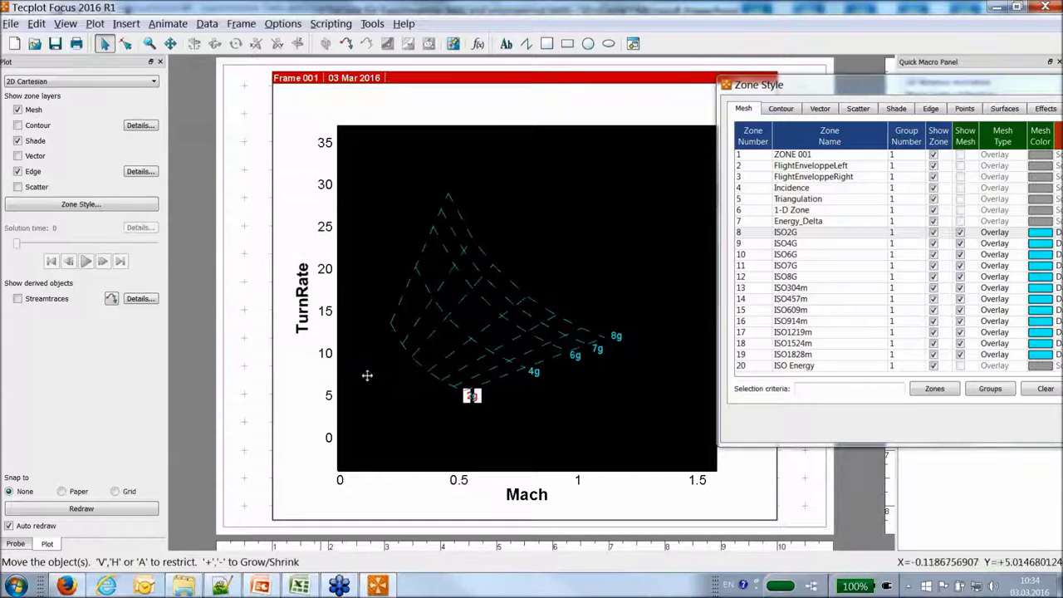
{"action": "left_click", "coordinate": [399, 368]}
{"action": "left_click", "coordinate": [830, 289]}
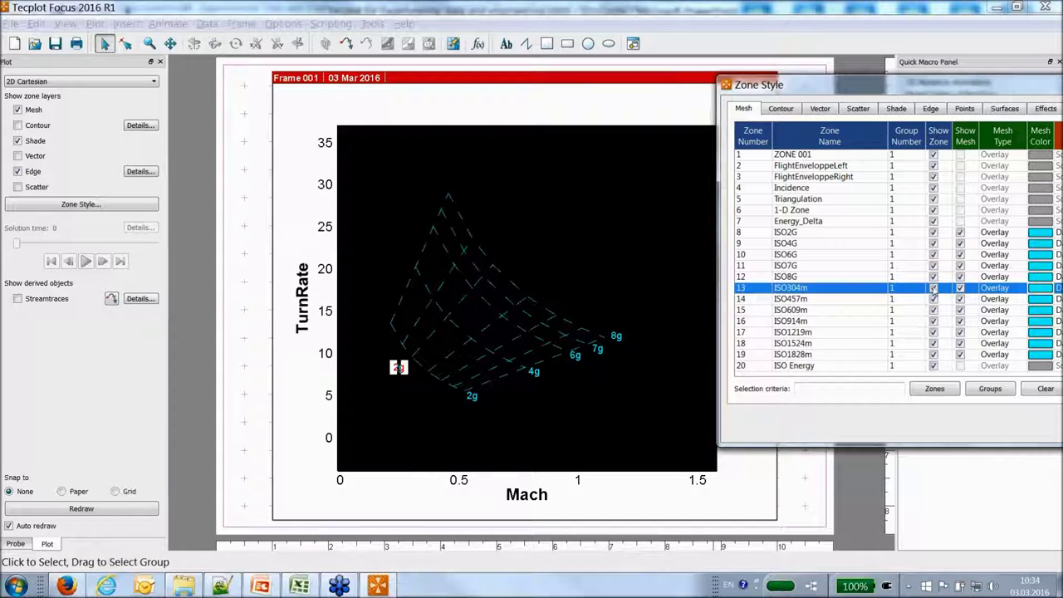
{"action": "left_click", "coordinate": [398, 367]}
{"action": "double_click", "coordinate": [399, 367]}
{"action": "key", "text": "BackSpace"}
{"action": "key", "text": "BackSpace"}
{"action": "type", "text": "304m"}
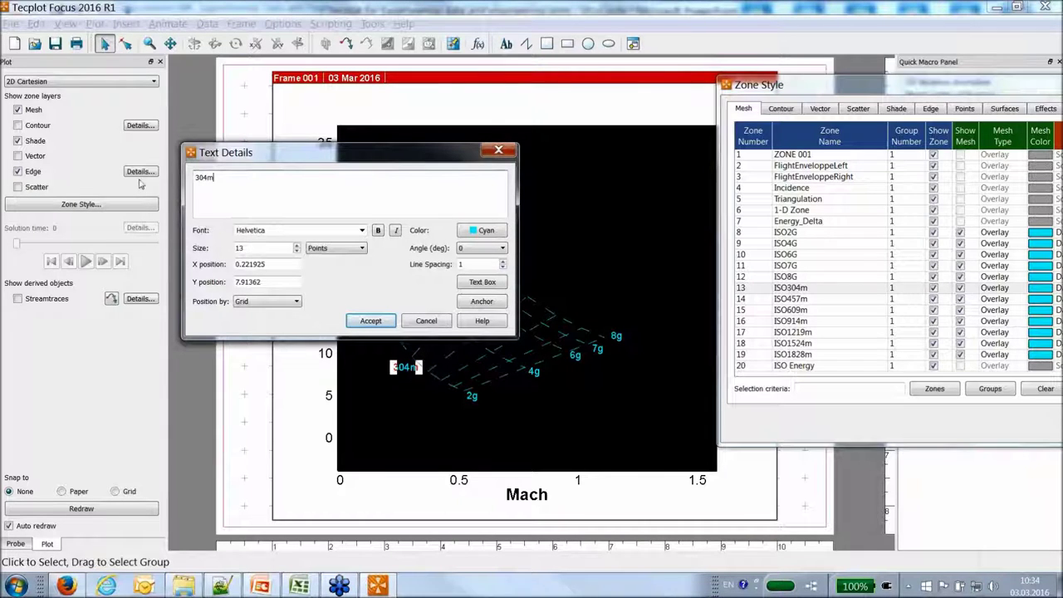
Rotate the 304m label to 60 degrees and move it onto the leftmost curve at about Mach 0.33, TurnRate 20.3.
{"action": "left_click", "coordinate": [490, 247]}
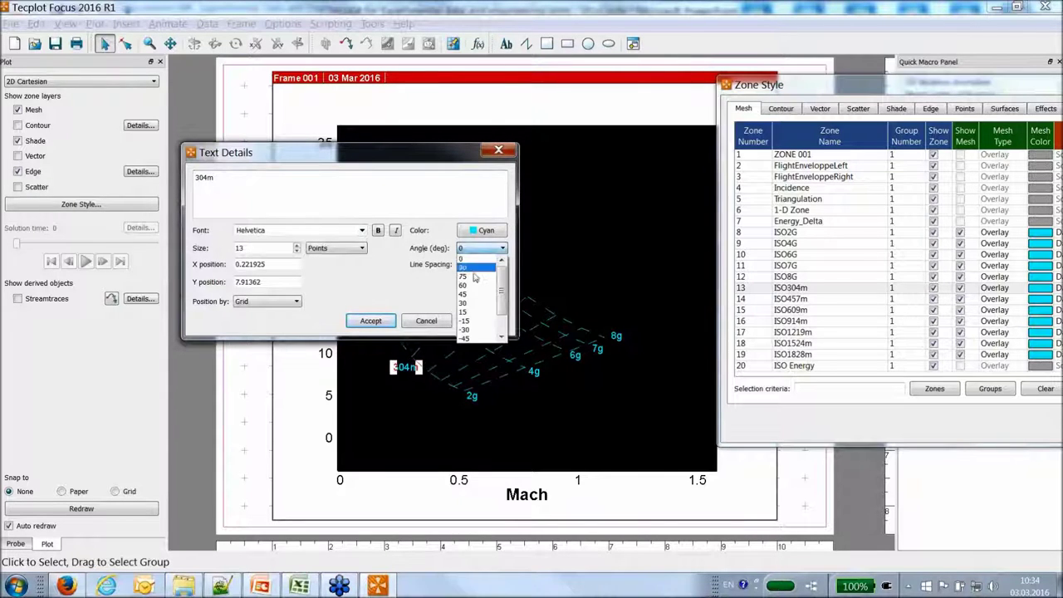
{"action": "left_click", "coordinate": [467, 287]}
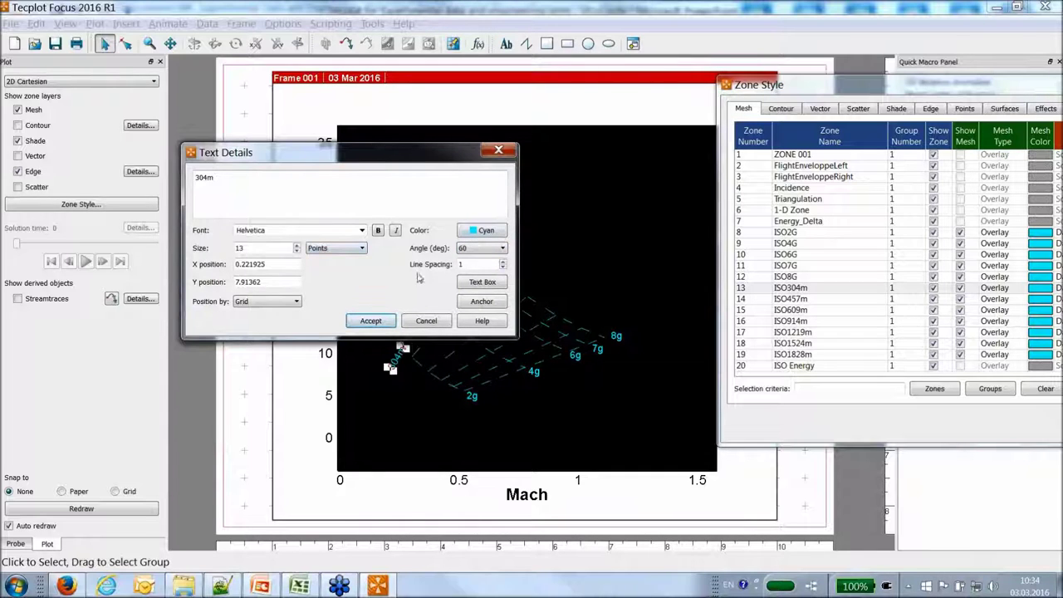
{"action": "left_click", "coordinate": [484, 283]}
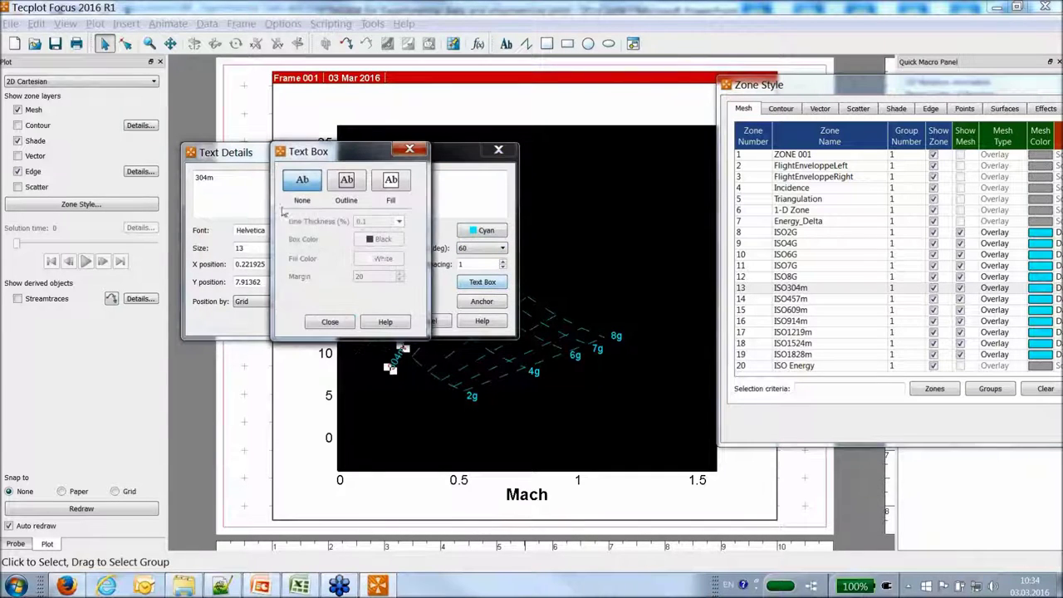
{"action": "left_click", "coordinate": [409, 149]}
{"action": "left_click_drag", "start_coordinate": [410, 149], "coordinate": [205, 130]}
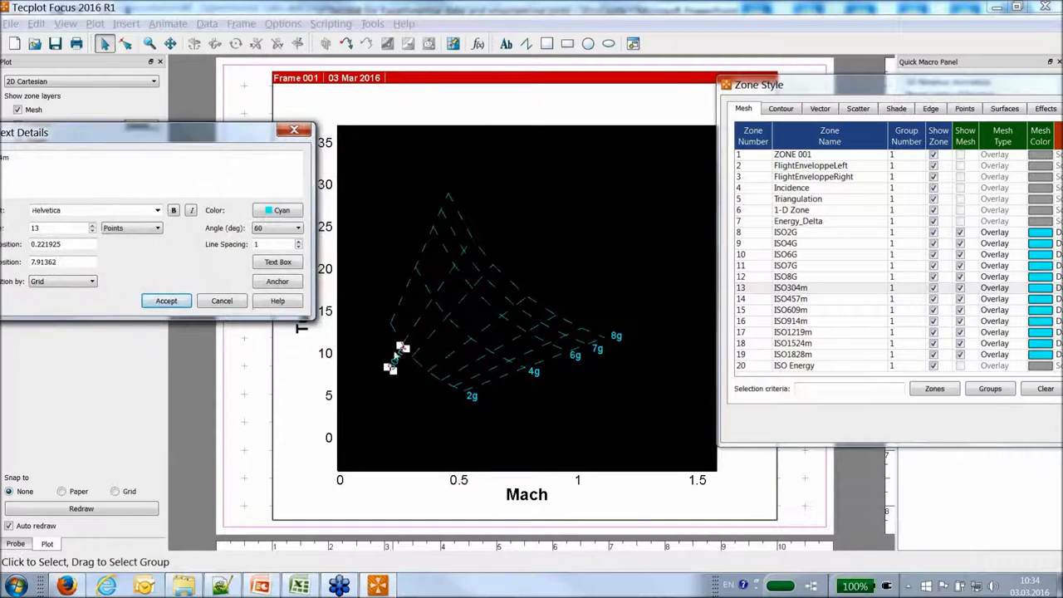
{"action": "key", "text": "Return"}
{"action": "left_click_drag", "start_coordinate": [397, 355], "coordinate": [422, 257]}
{"action": "left_click", "coordinate": [424, 261]}
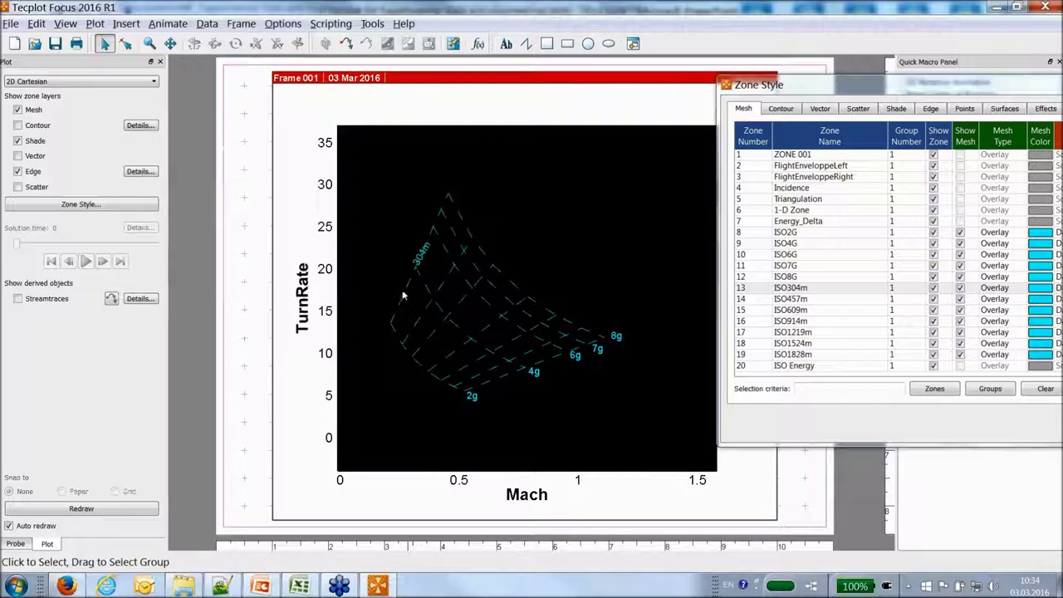
Give the 304m label a filled text box with black fill and nudge the label slightly up along its curve.
{"action": "left_click", "coordinate": [419, 260]}
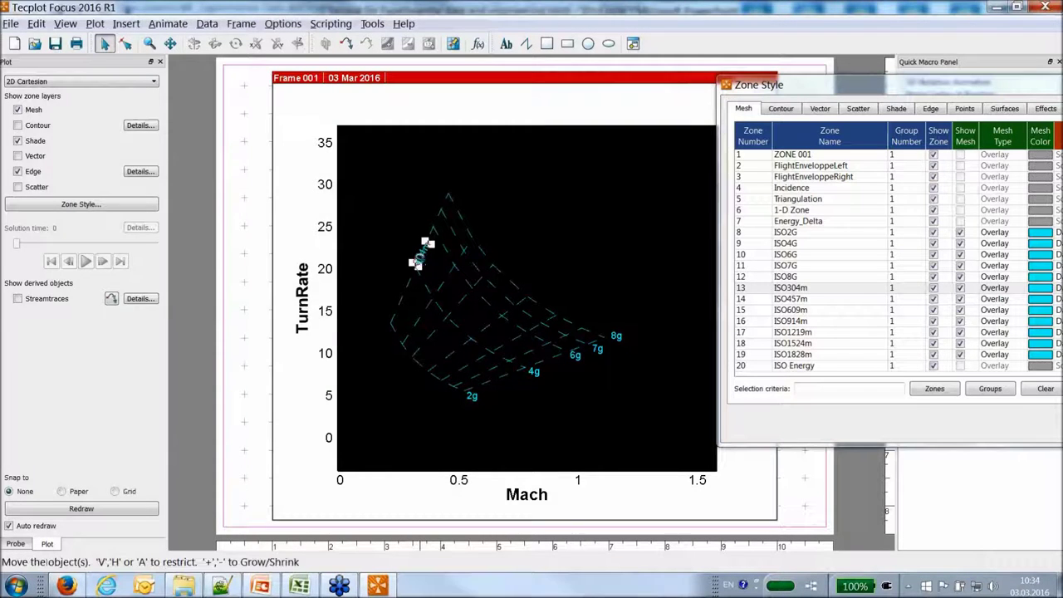
{"action": "double_click", "coordinate": [418, 259]}
{"action": "left_click_drag", "start_coordinate": [166, 137], "coordinate": [251, 133]}
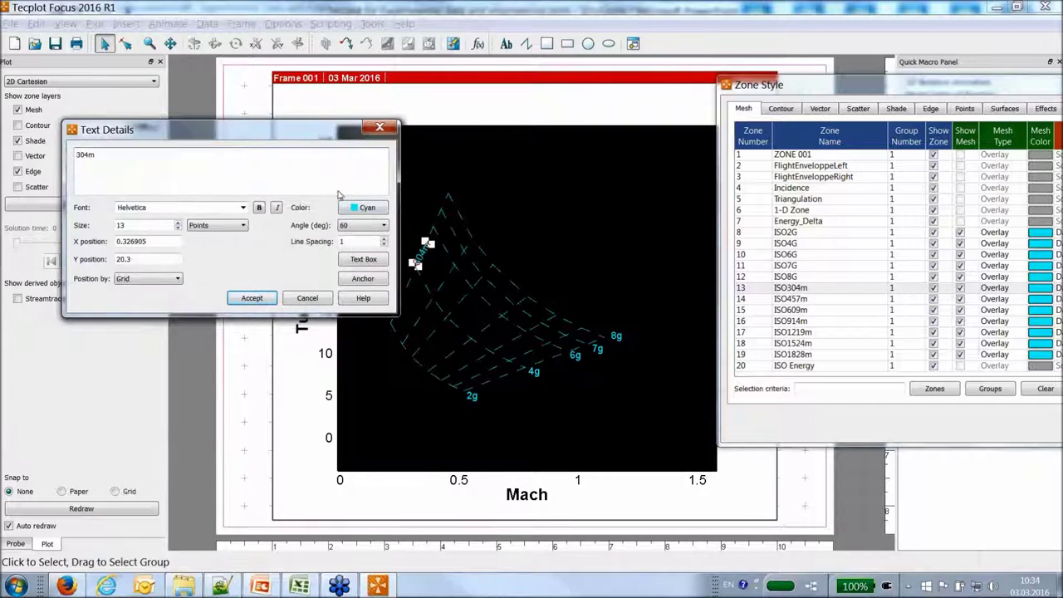
{"action": "left_click", "coordinate": [363, 259]}
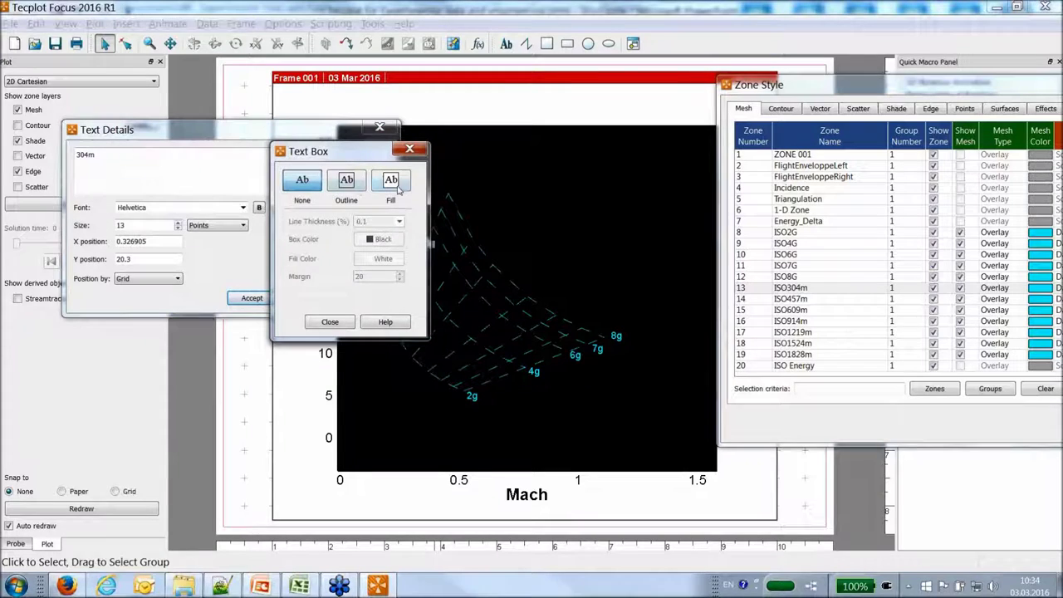
{"action": "left_click", "coordinate": [398, 189]}
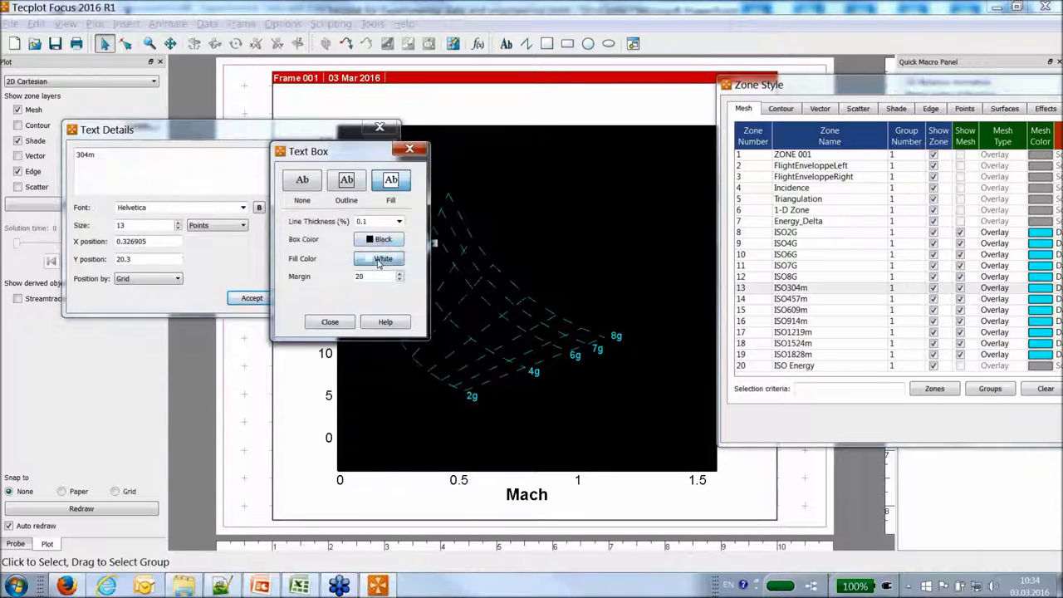
{"action": "left_click", "coordinate": [378, 259]}
{"action": "left_click", "coordinate": [297, 190]}
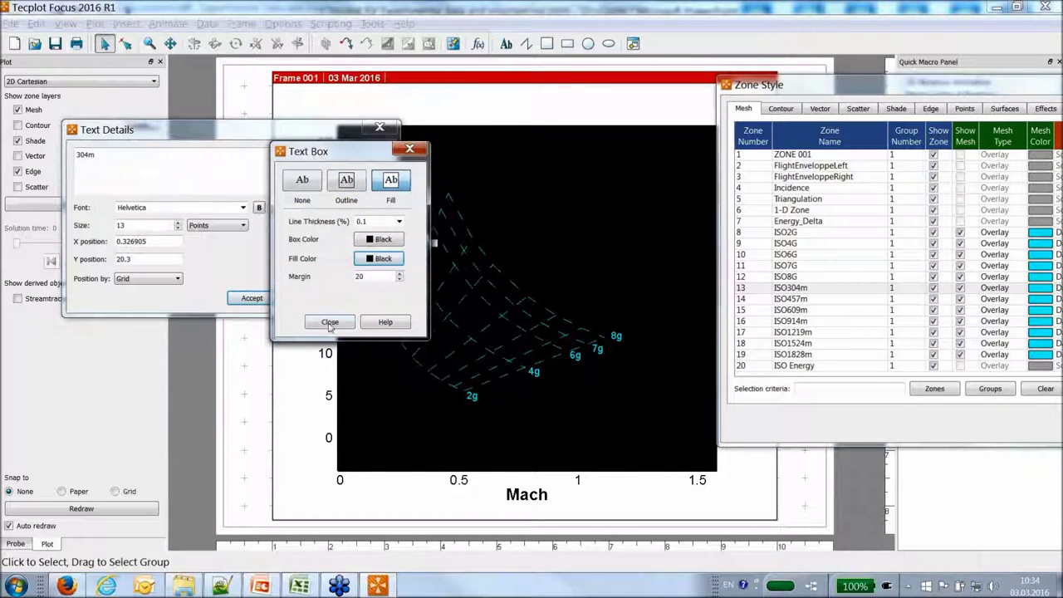
{"action": "left_click", "coordinate": [330, 323]}
{"action": "left_click", "coordinate": [308, 297]}
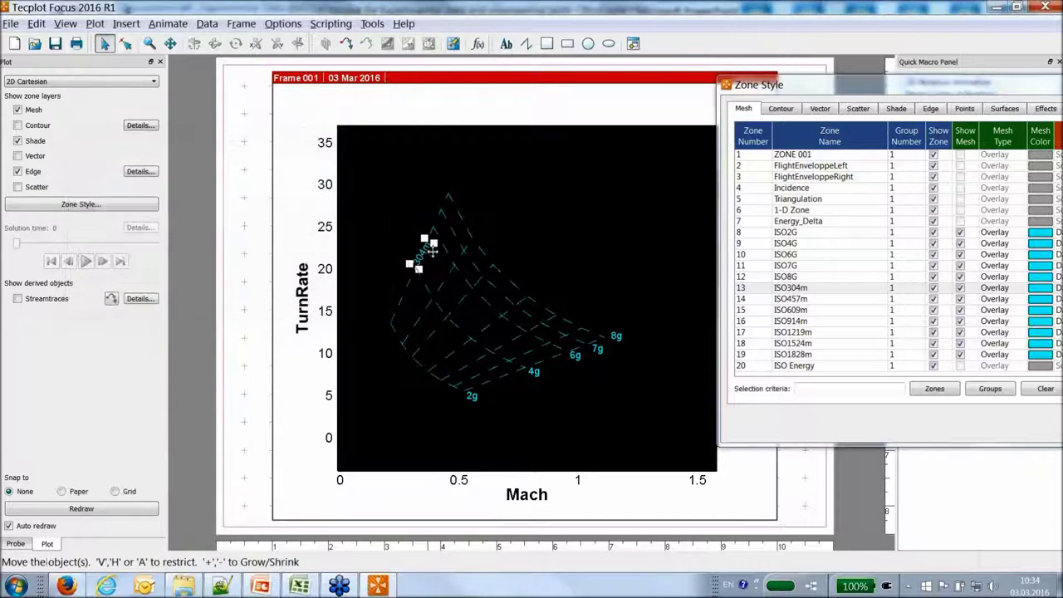
{"action": "left_click_drag", "start_coordinate": [422, 253], "coordinate": [424, 247]}
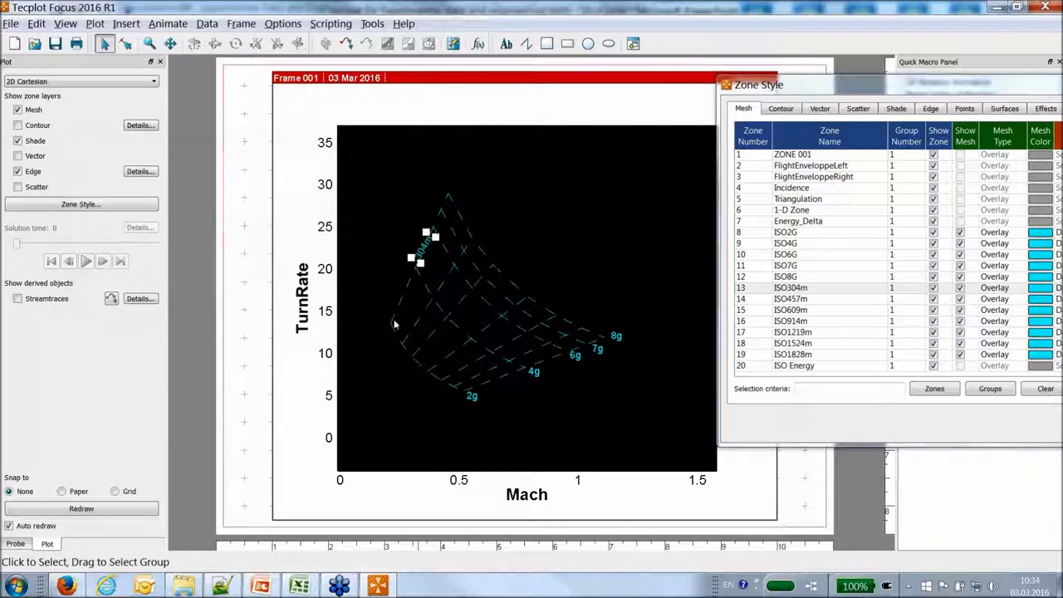
{"action": "left_click", "coordinate": [383, 299]}
Copy the 304m label onto the next curve at about Mach 0.42, TurnRate 17.1, and change its text to 457m.
{"action": "left_click", "coordinate": [427, 241]}
{"action": "left_click_drag", "start_coordinate": [423, 249], "coordinate": [443, 283]}
{"action": "double_click", "coordinate": [442, 284]}
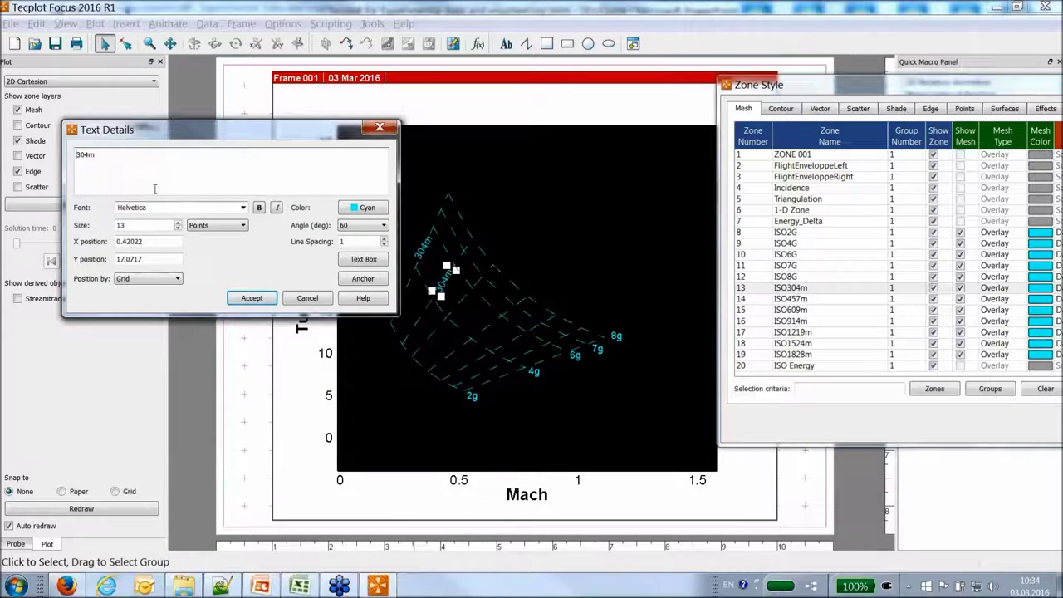
{"action": "double_click", "coordinate": [84, 156]}
{"action": "type", "text": "457m"}
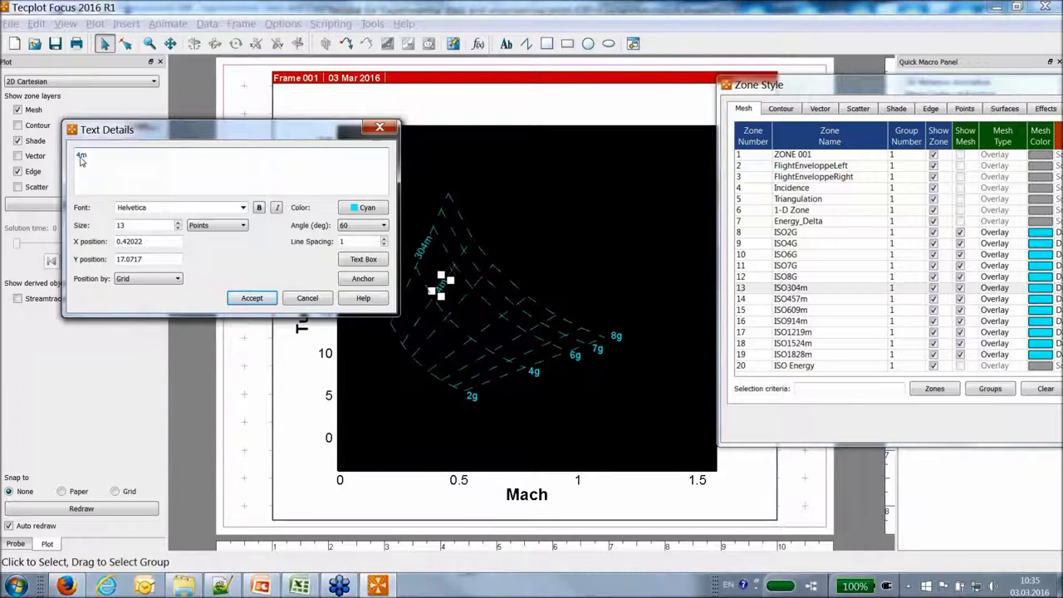
{"action": "left_click", "coordinate": [250, 298]}
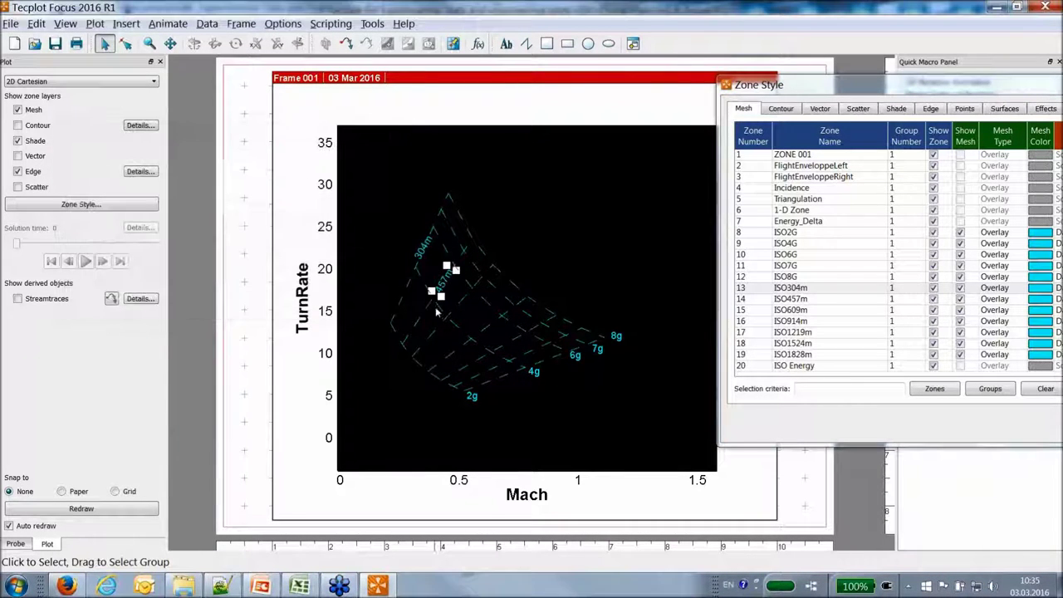
Copy the 304m label to about Mach 0.48, TurnRate 14.3, set its angle to 45 degrees and its text to 609m.
{"action": "left_click", "coordinate": [424, 246]}
{"action": "left_click_drag", "start_coordinate": [424, 246], "coordinate": [457, 304]}
{"action": "double_click", "coordinate": [457, 304]}
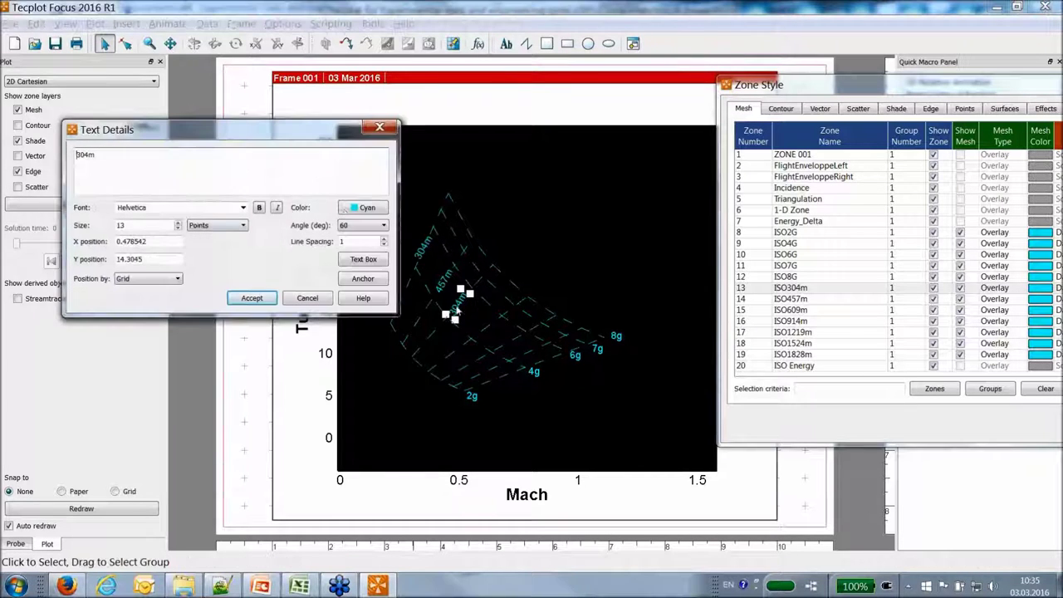
{"action": "left_click", "coordinate": [363, 225]}
{"action": "left_click", "coordinate": [354, 271]}
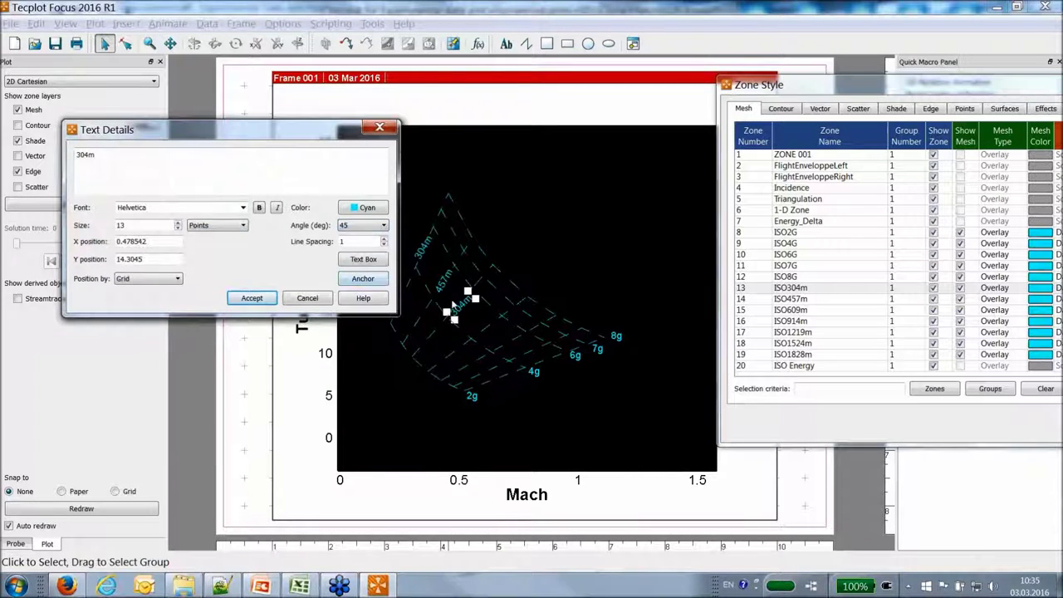
{"action": "double_click", "coordinate": [90, 155]}
{"action": "type", "text": "60"}
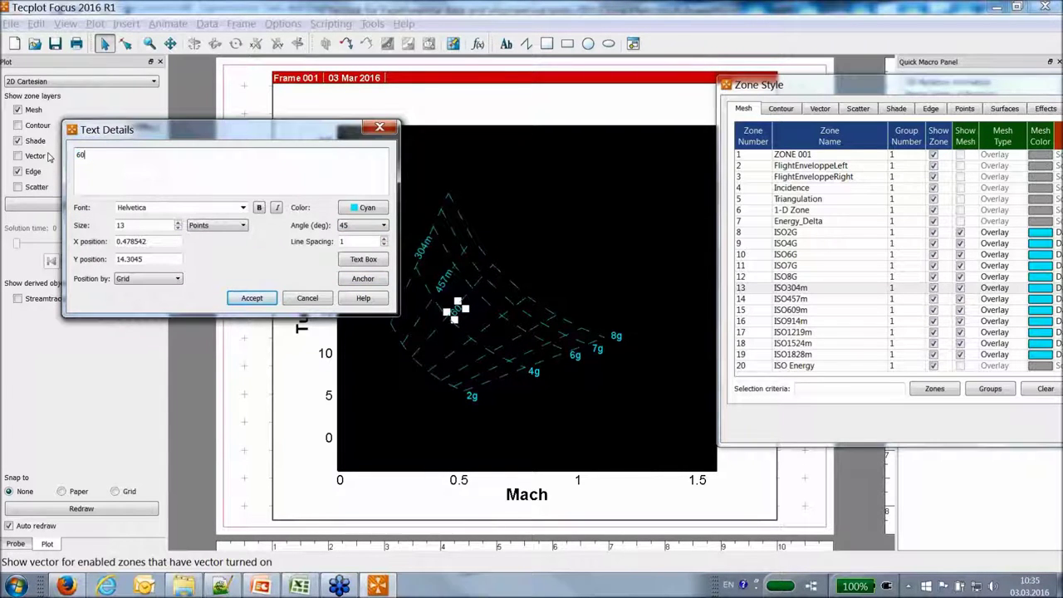
{"action": "type", "text": "9m"}
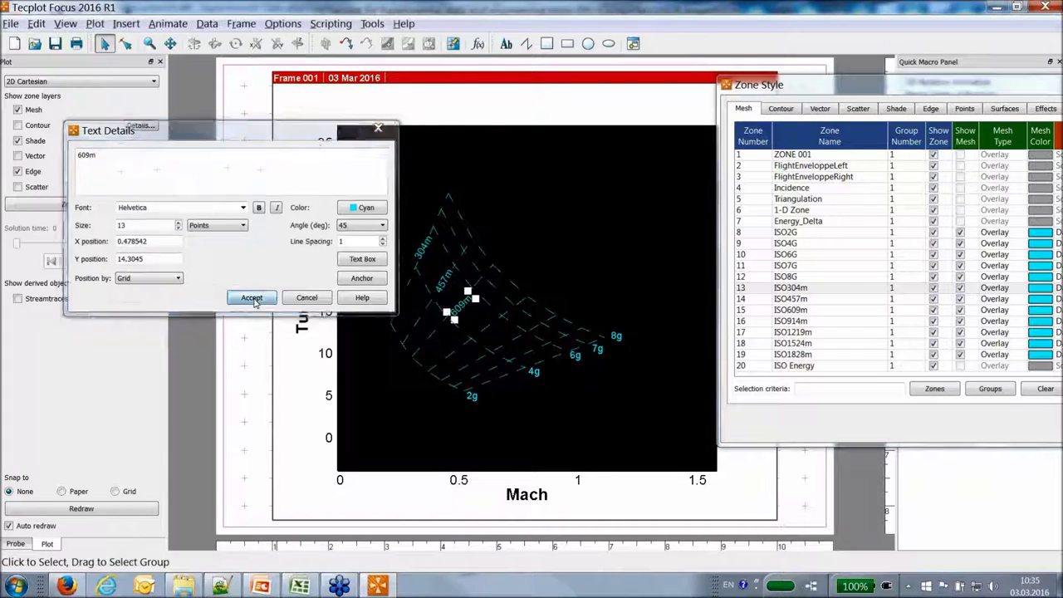
{"action": "left_click", "coordinate": [254, 299]}
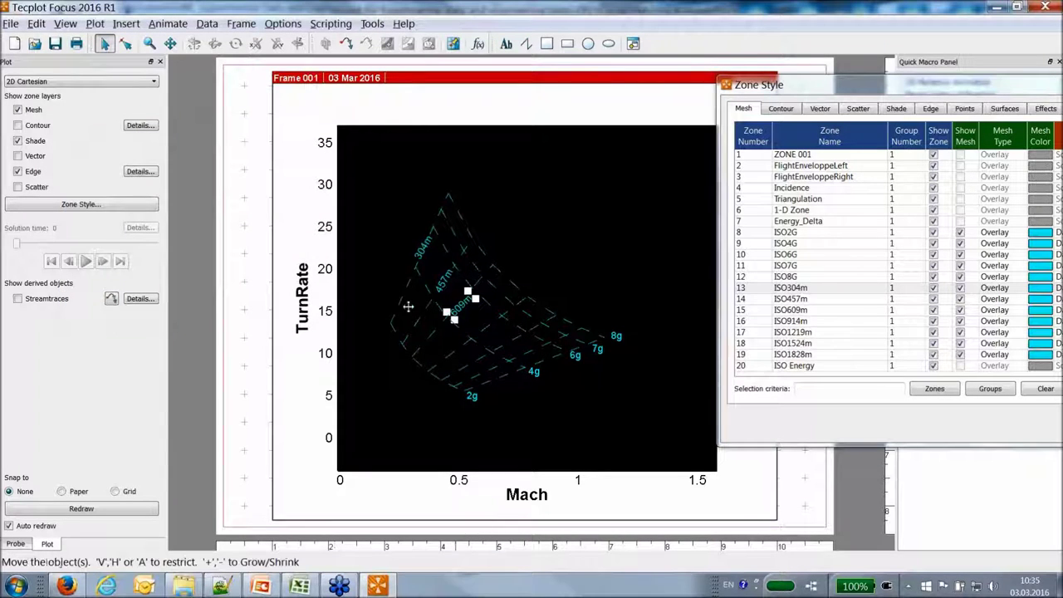
Copy the 609m label onto the next curve at about Mach 0.59, TurnRate 11.8, and change its text to 914m.
{"action": "left_click_drag", "start_coordinate": [462, 309], "coordinate": [488, 329]}
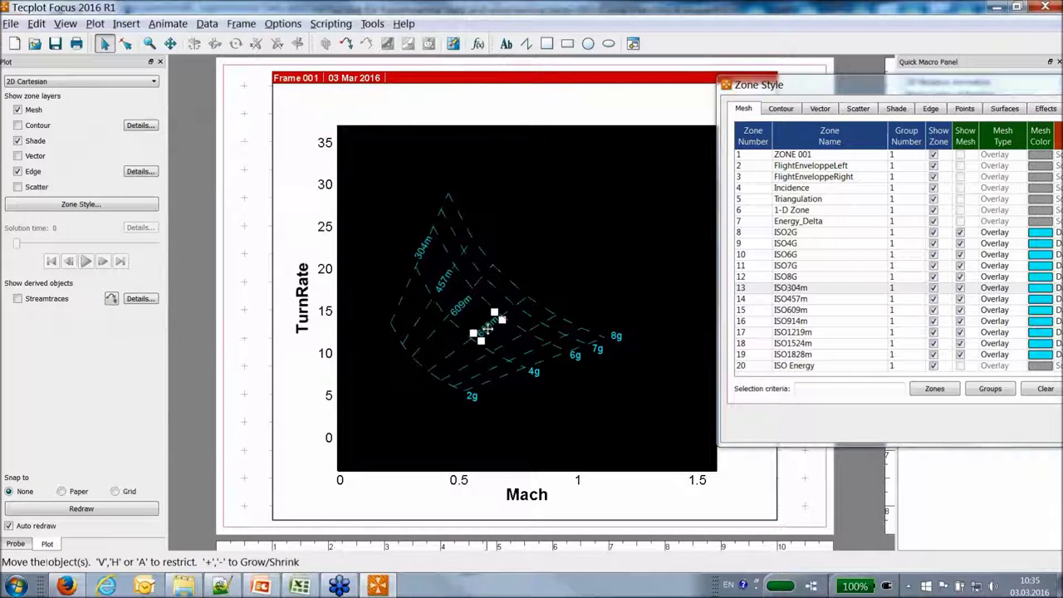
{"action": "double_click", "coordinate": [487, 329]}
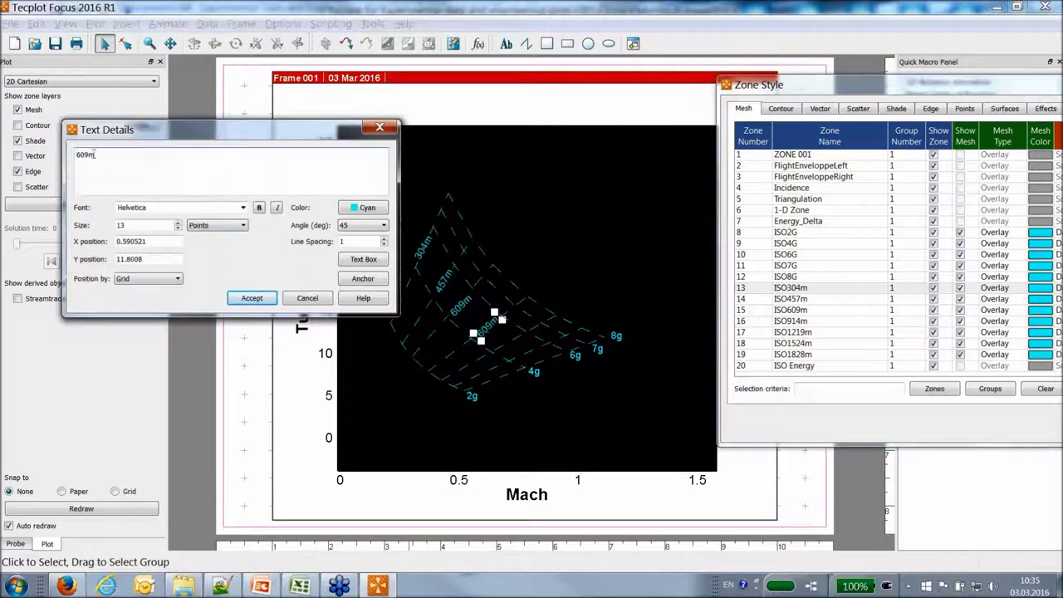
{"action": "key", "text": "BackSpace"}
{"action": "key", "text": "BackSpace"}
{"action": "key", "text": "BackSpace"}
{"action": "key", "text": "BackSpace"}
{"action": "type", "text": "914m"}
{"action": "left_click", "coordinate": [252, 297]}
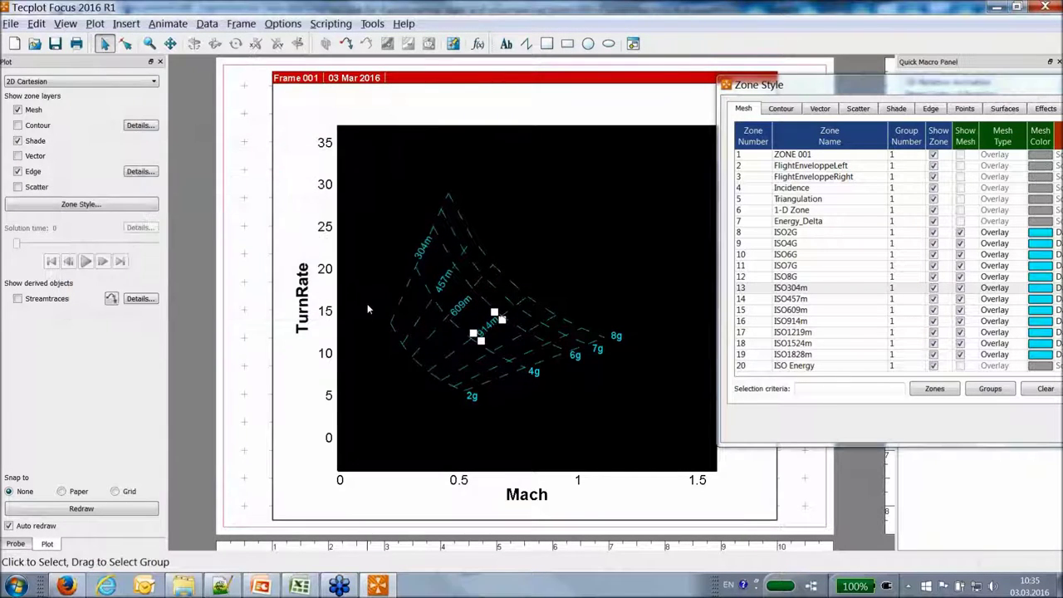
Place another copy of the 609m label at about Mach 0.65, TurnRate 10.1, with a 30-degree angle and the text 1219m.
{"action": "mouse_move", "coordinate": [486, 328]}
{"action": "left_mouse_down"}
{"action": "mouse_move", "coordinate": [526, 331]}
{"action": "mouse_move", "coordinate": [501, 342]}
{"action": "left_mouse_up"}
{"action": "double_click", "coordinate": [502, 343]}
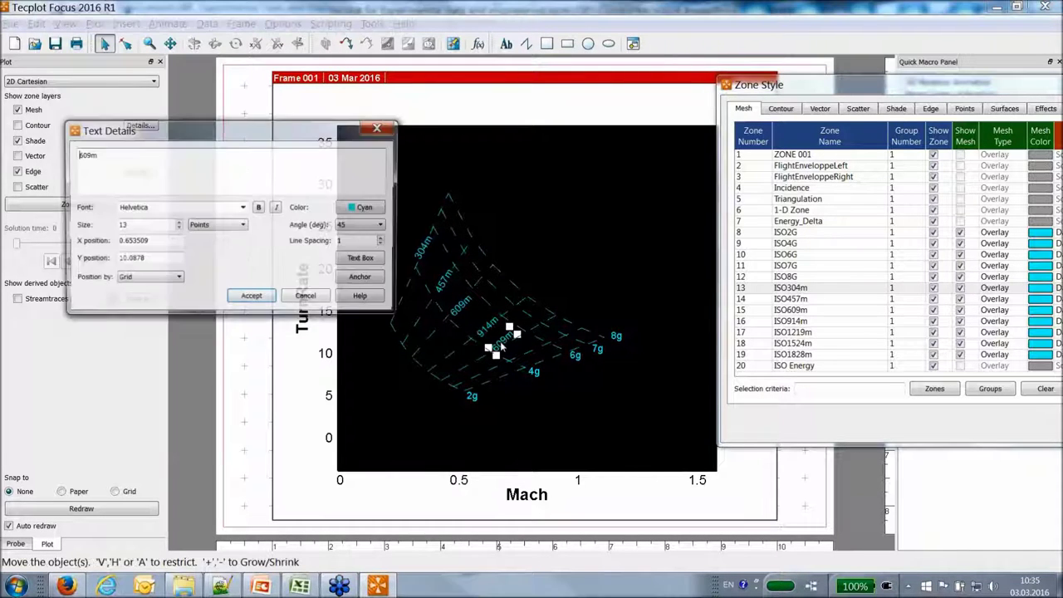
{"action": "left_click", "coordinate": [362, 225]}
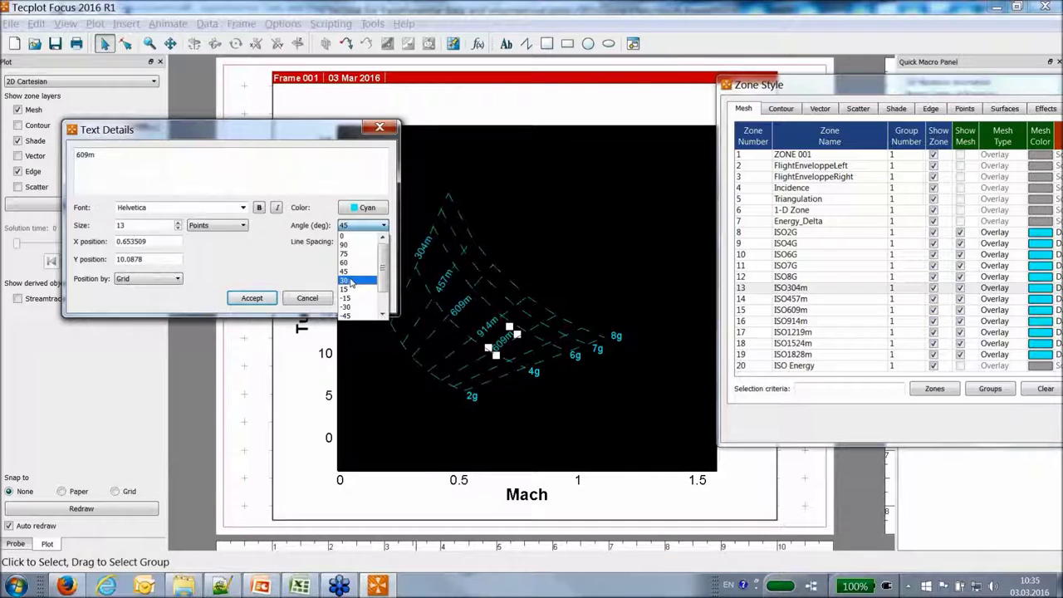
{"action": "left_click", "coordinate": [347, 280]}
{"action": "left_click_drag", "start_coordinate": [90, 154], "coordinate": [77, 154]}
{"action": "type", "text": "1219"}
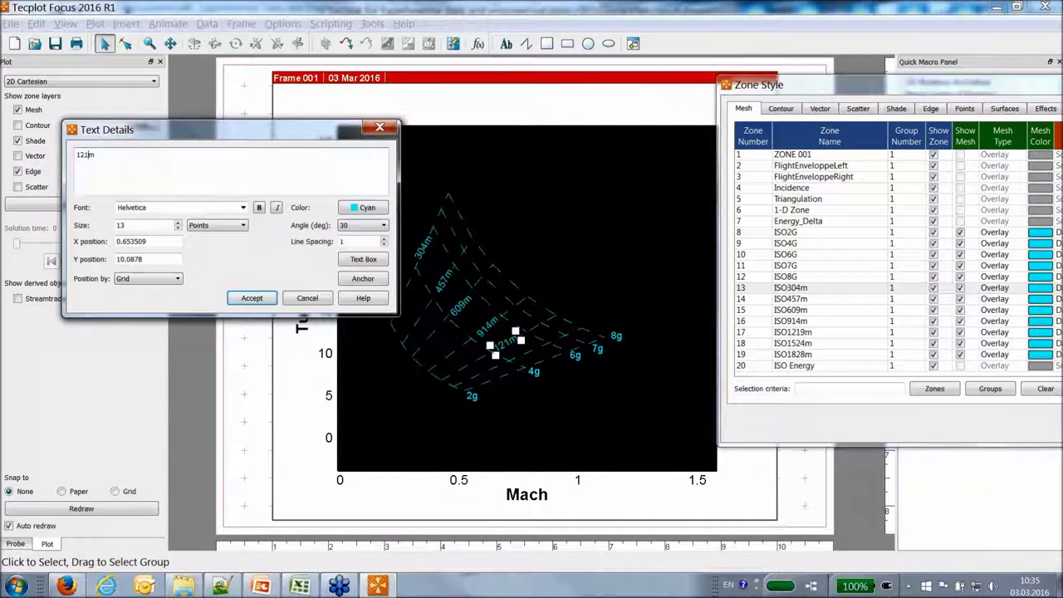
{"action": "left_click", "coordinate": [274, 299]}
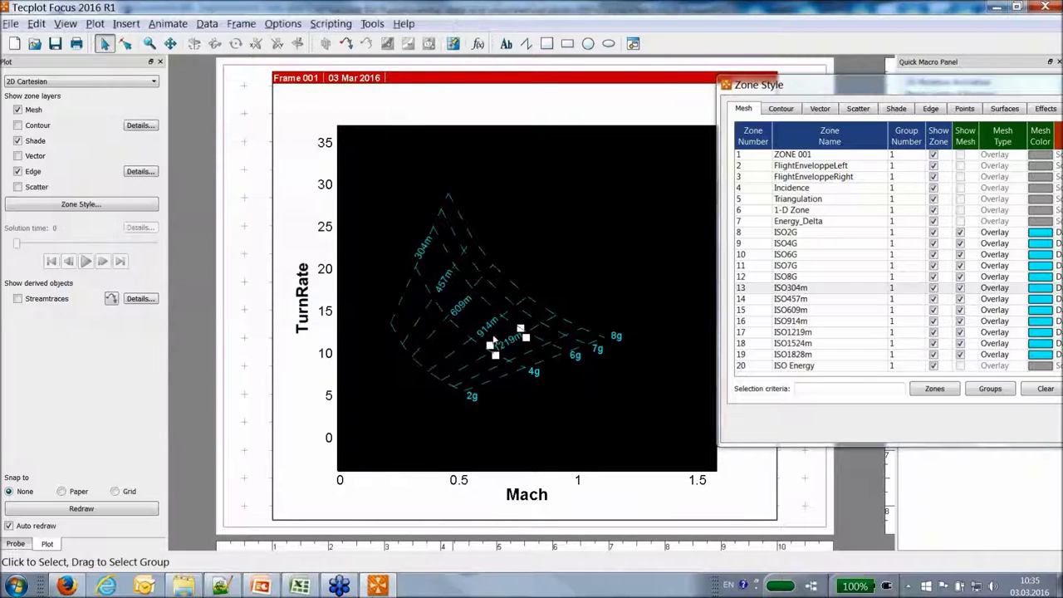
{"action": "left_click", "coordinate": [529, 452]}
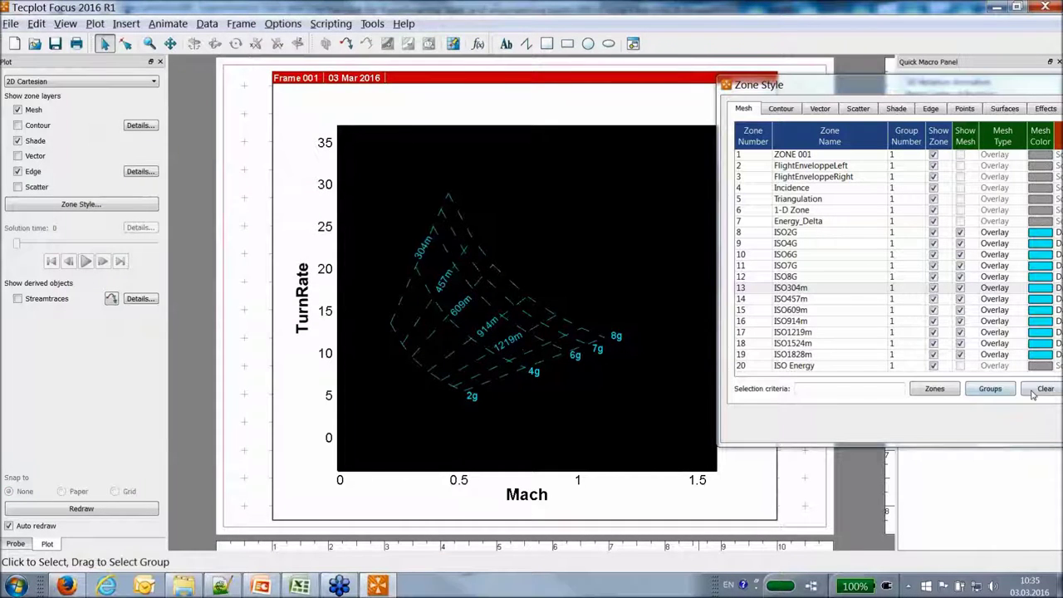
Show the FlightEnveloppeLeft and FlightEnveloppeRight meshes in white with 0.40% line thickness, and fit the view to the data.
{"action": "left_click_drag", "start_coordinate": [1020, 87], "coordinate": [848, 75]}
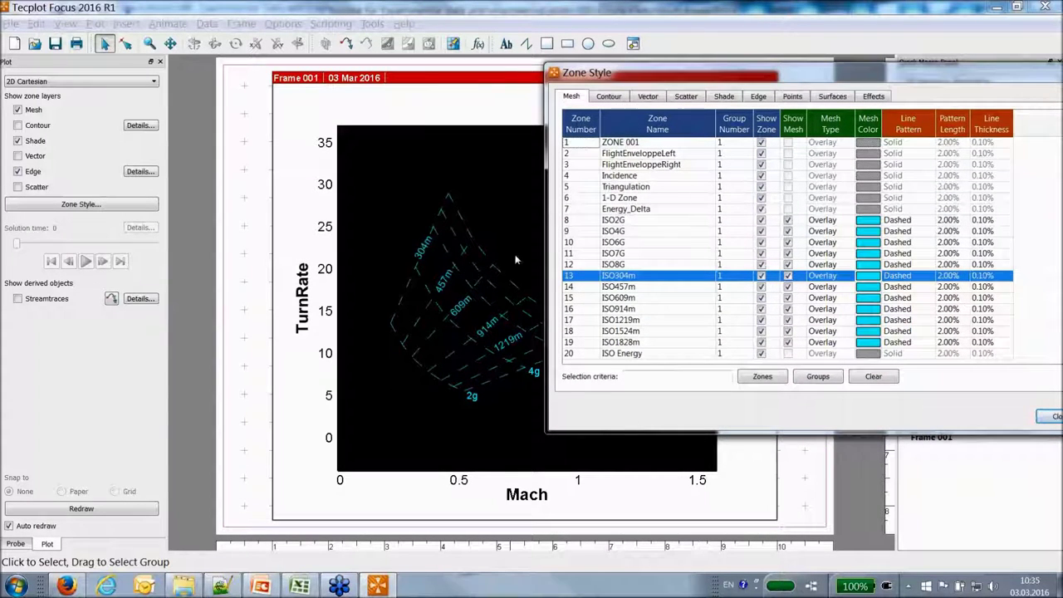
{"action": "left_click_drag", "start_coordinate": [731, 156], "coordinate": [731, 170]}
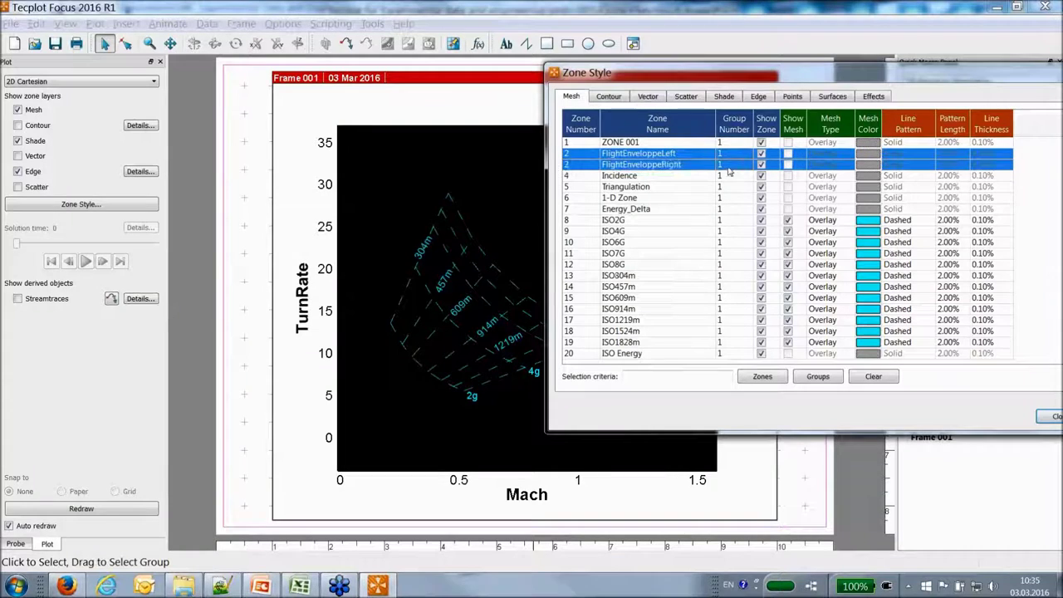
{"action": "left_click", "coordinate": [787, 156]}
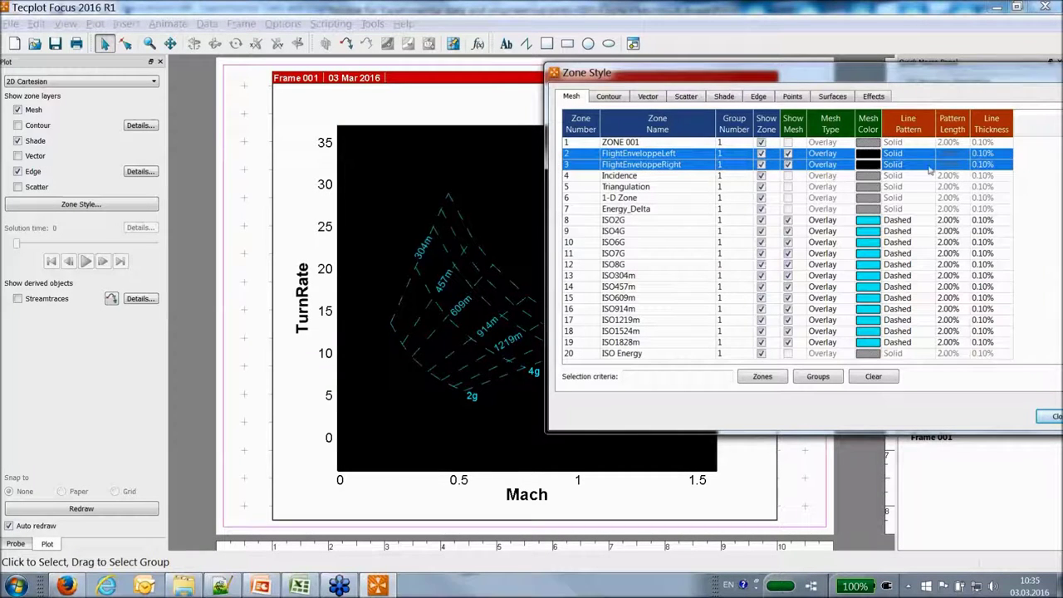
{"action": "left_click", "coordinate": [872, 164]}
{"action": "left_click", "coordinate": [806, 192]}
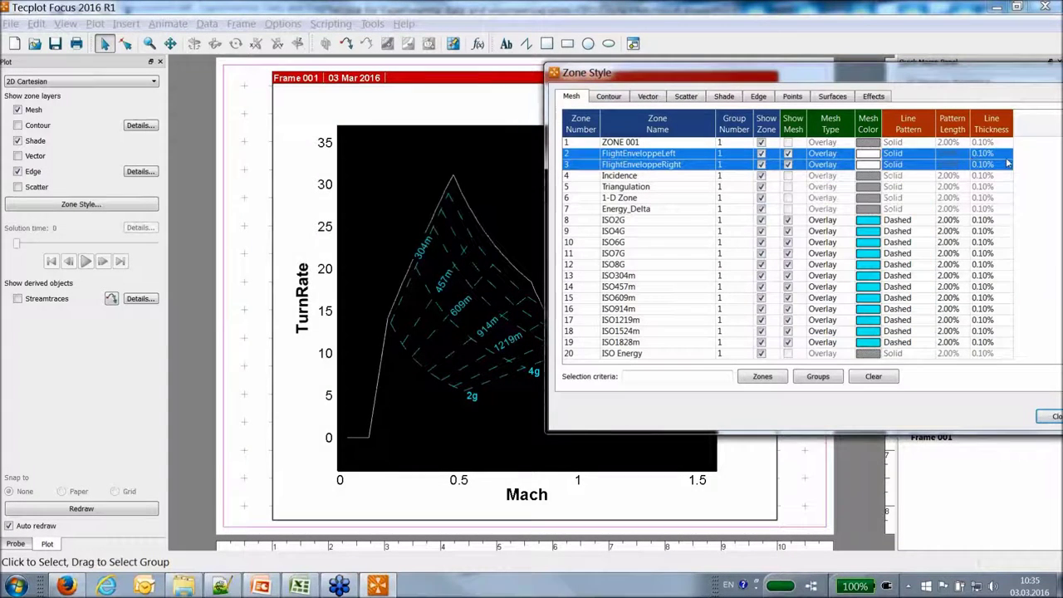
{"action": "left_click", "coordinate": [1007, 164]}
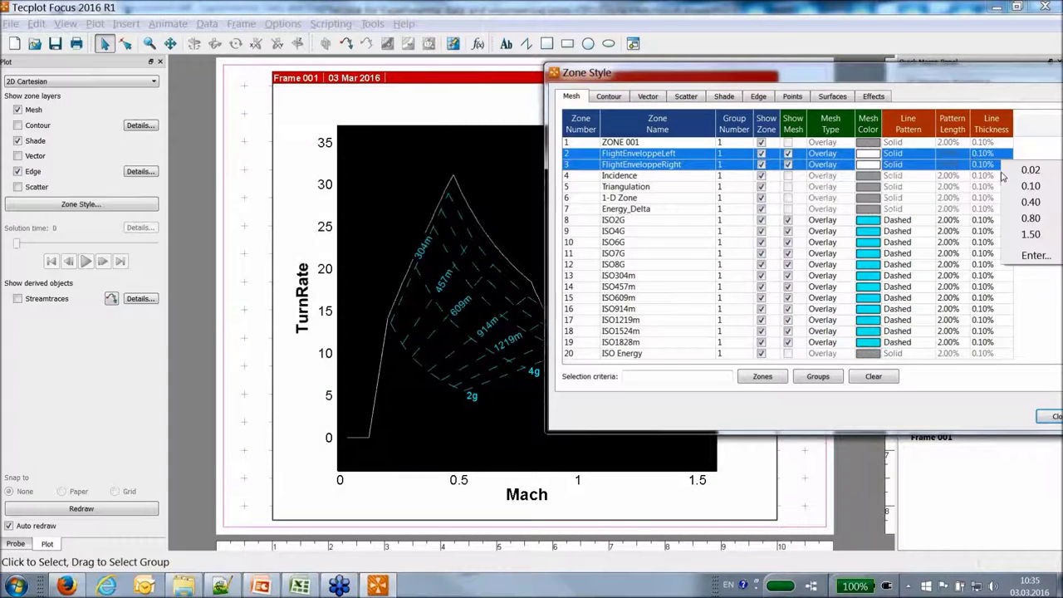
{"action": "left_click", "coordinate": [1030, 202]}
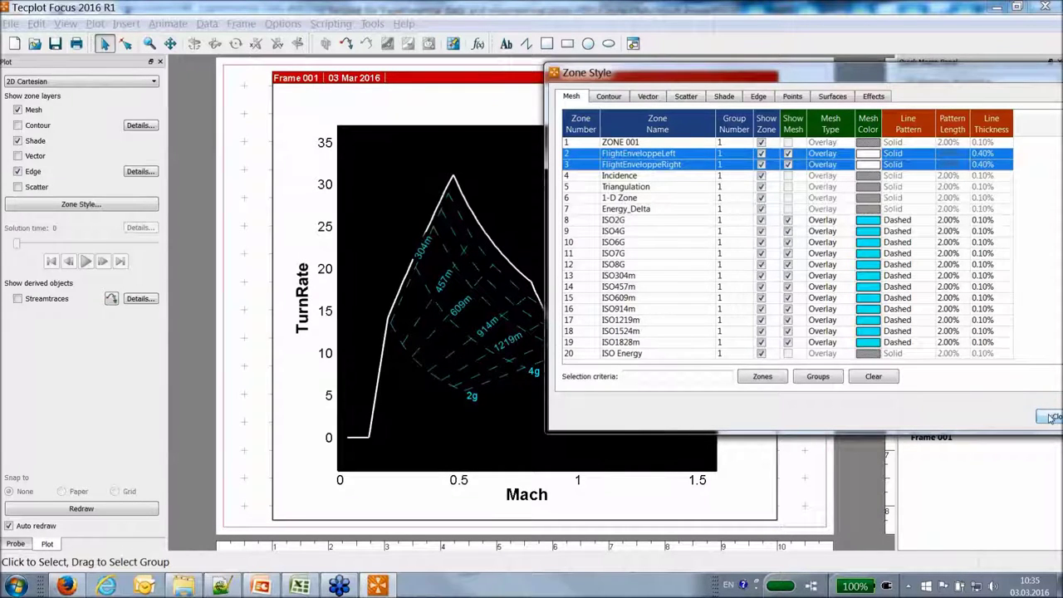
{"action": "left_click", "coordinate": [1050, 418]}
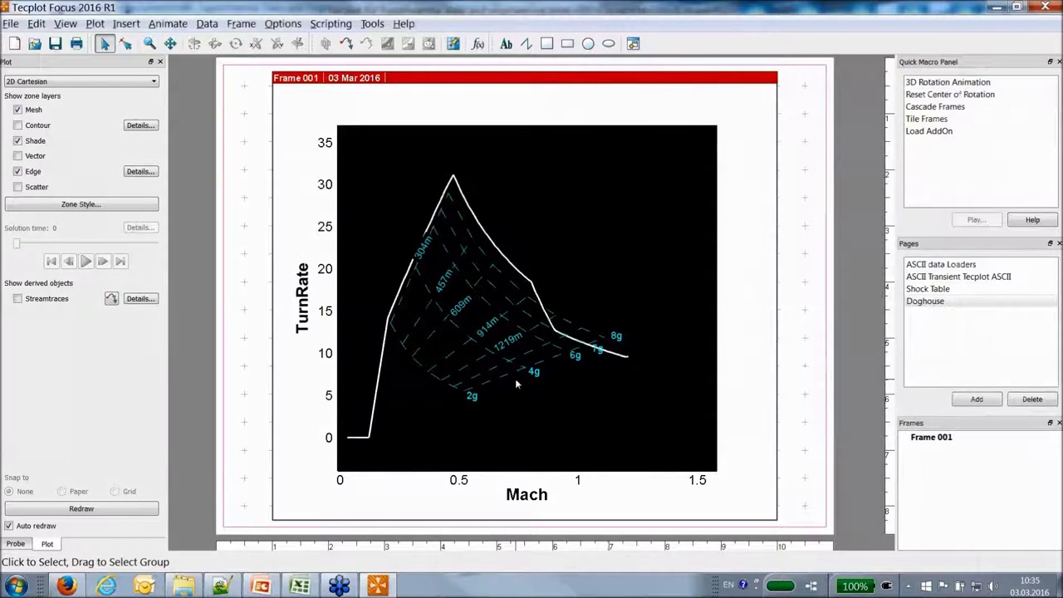
{"action": "key", "text": "ctrl+f"}
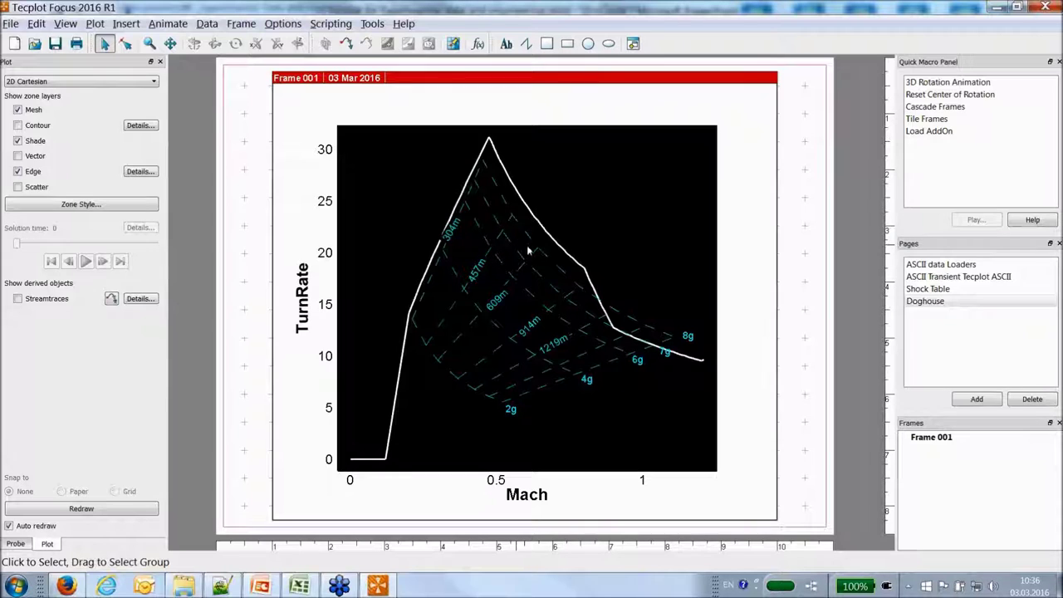
Display the mesh of the ISO Energy zone in red.
{"action": "left_click", "coordinate": [107, 205]}
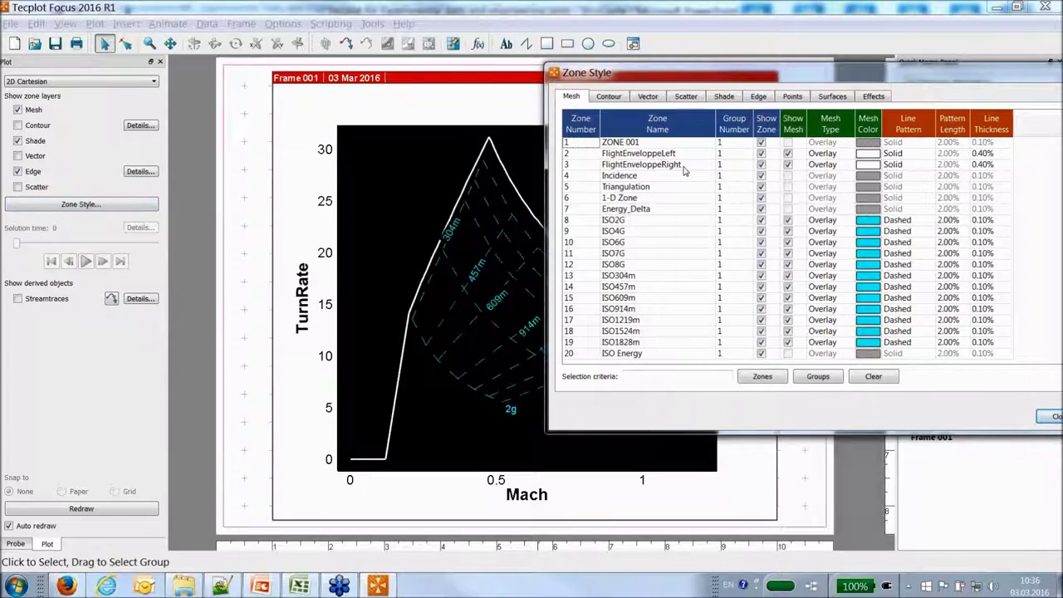
{"action": "left_click", "coordinate": [788, 354]}
{"action": "left_click", "coordinate": [868, 355]}
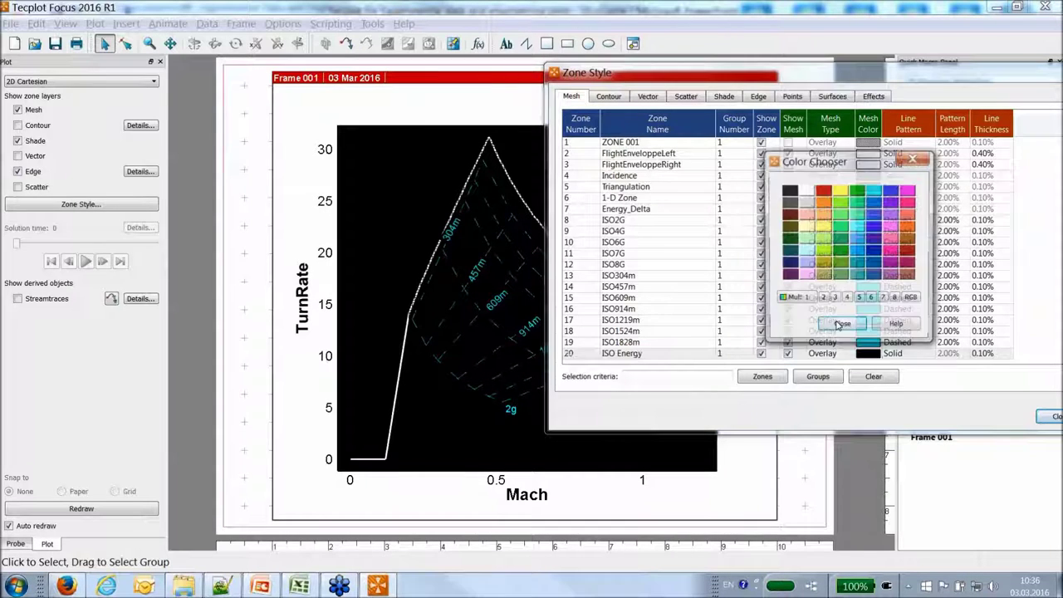
{"action": "left_click", "coordinate": [831, 192]}
{"action": "left_click_drag", "start_coordinate": [653, 85], "coordinate": [800, 54]}
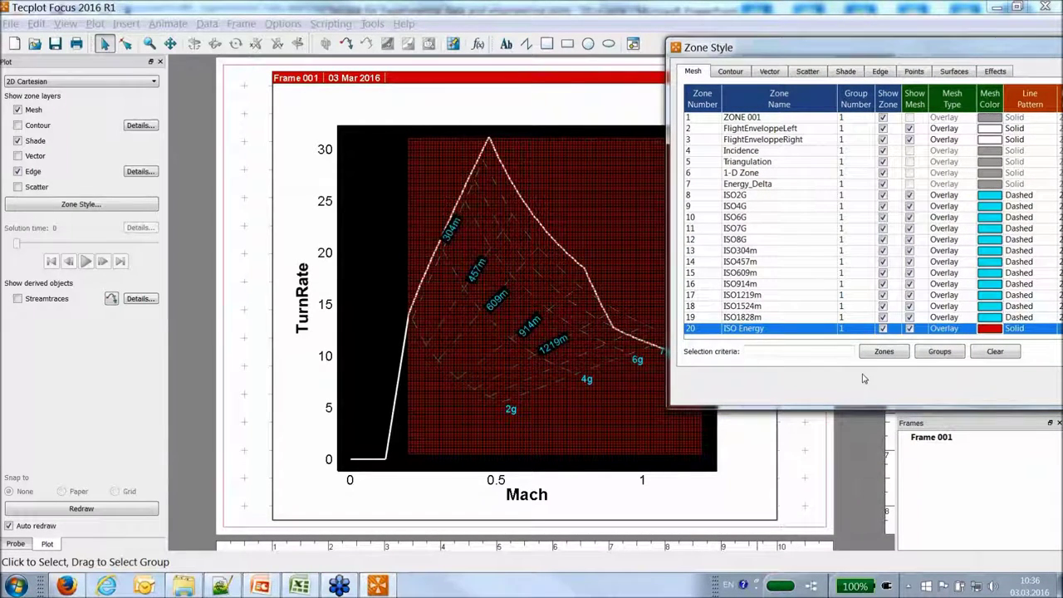
{"action": "left_click_drag", "start_coordinate": [942, 48], "coordinate": [746, 55]}
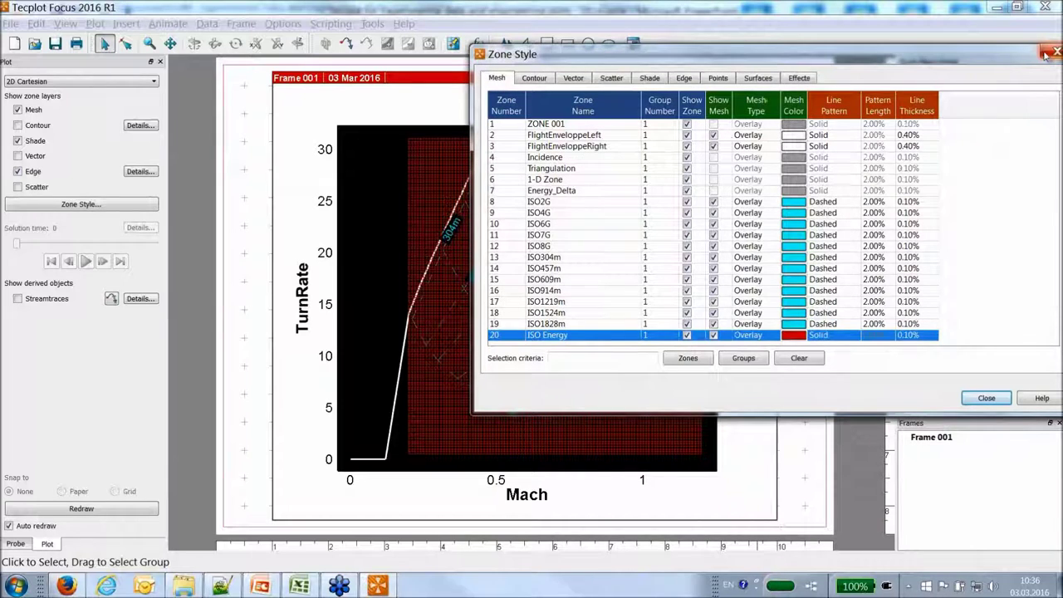
{"action": "left_click_drag", "start_coordinate": [974, 55], "coordinate": [885, 77]}
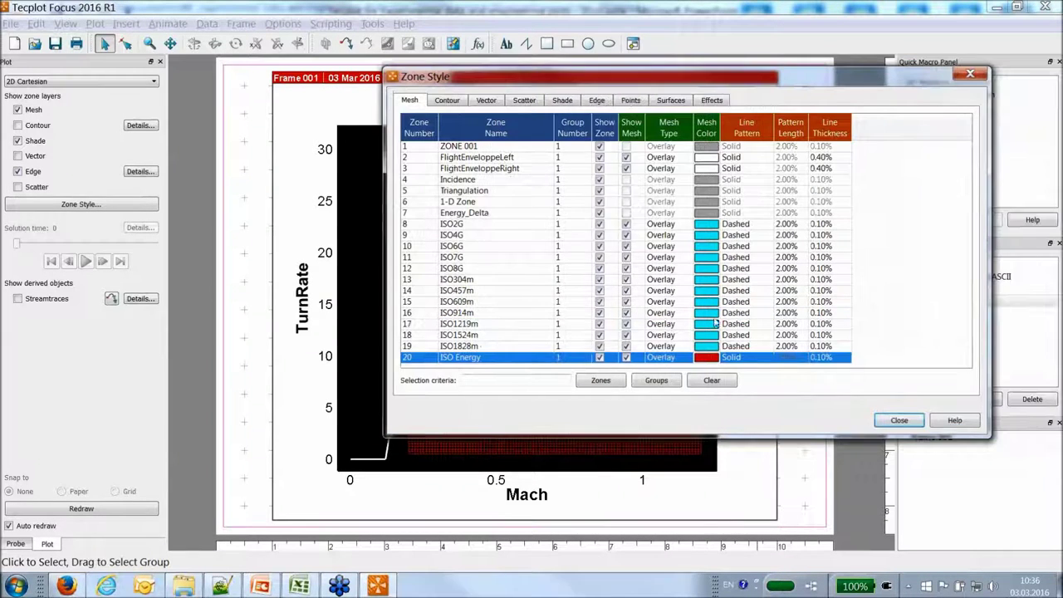
Replace the ISO Energy zone's mesh with a flooded contour and enable the plot's contour layer.
{"action": "left_click", "coordinate": [461, 100]}
{"action": "left_click", "coordinate": [626, 358]}
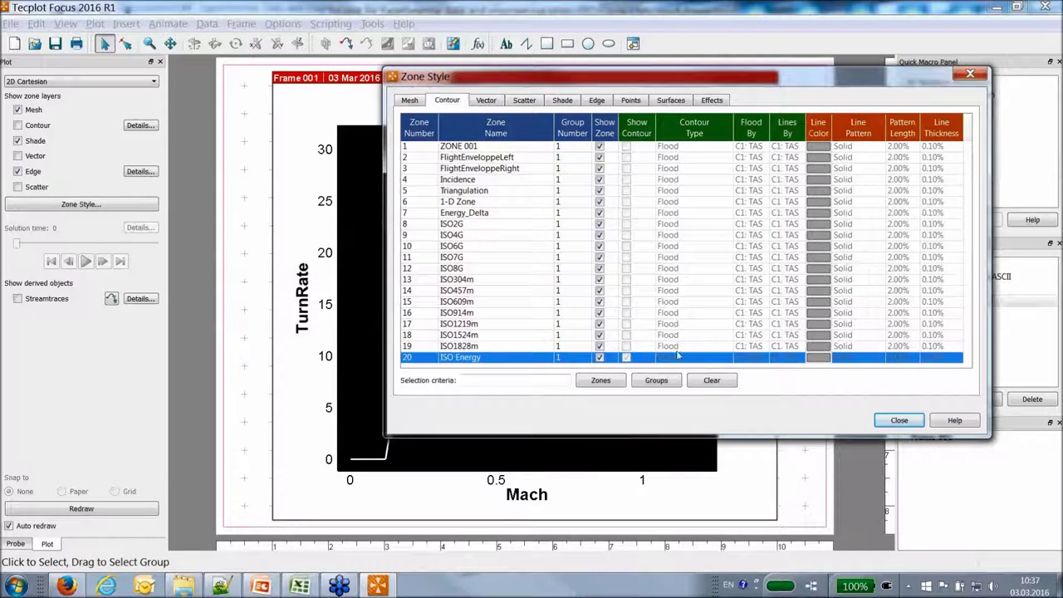
{"action": "left_click", "coordinate": [40, 125]}
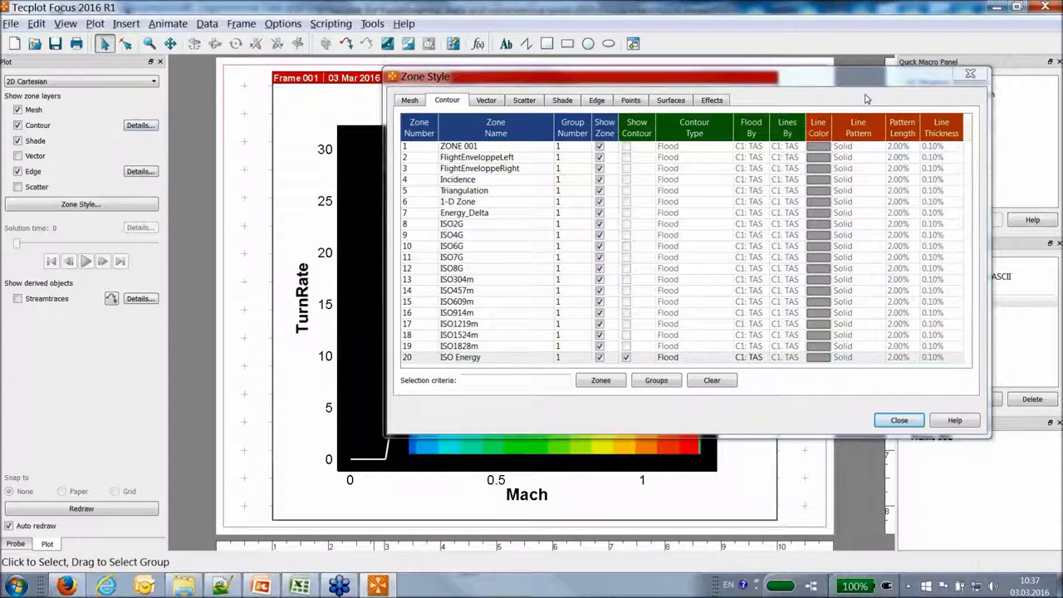
{"action": "left_click_drag", "start_coordinate": [801, 82], "coordinate": [769, 17]}
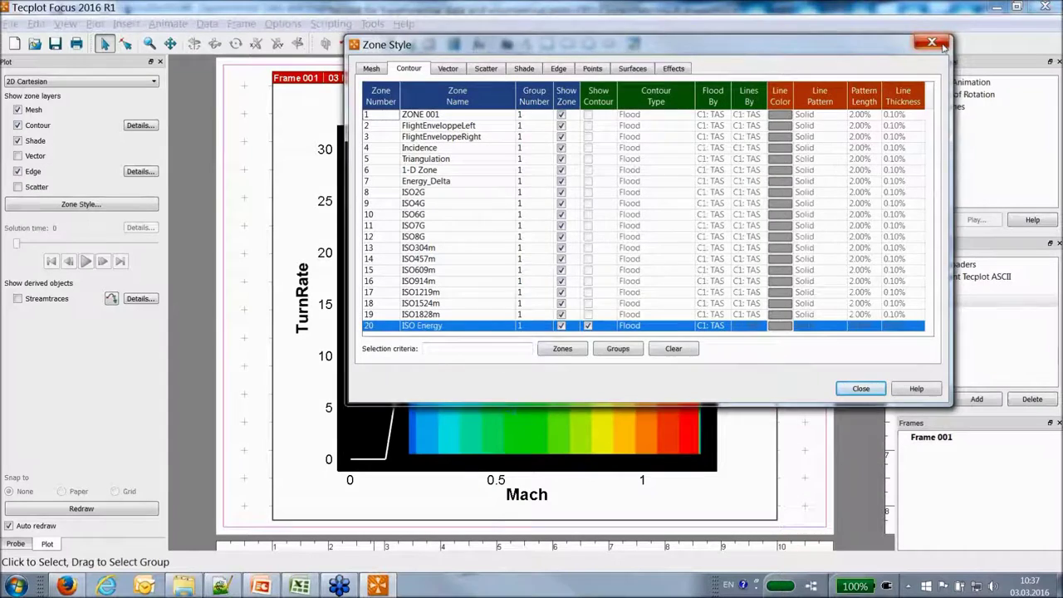
{"action": "left_click", "coordinate": [867, 354]}
Set the variable of contour group 1 to 82: VBR.KCAS.
{"action": "double_click", "coordinate": [722, 260]}
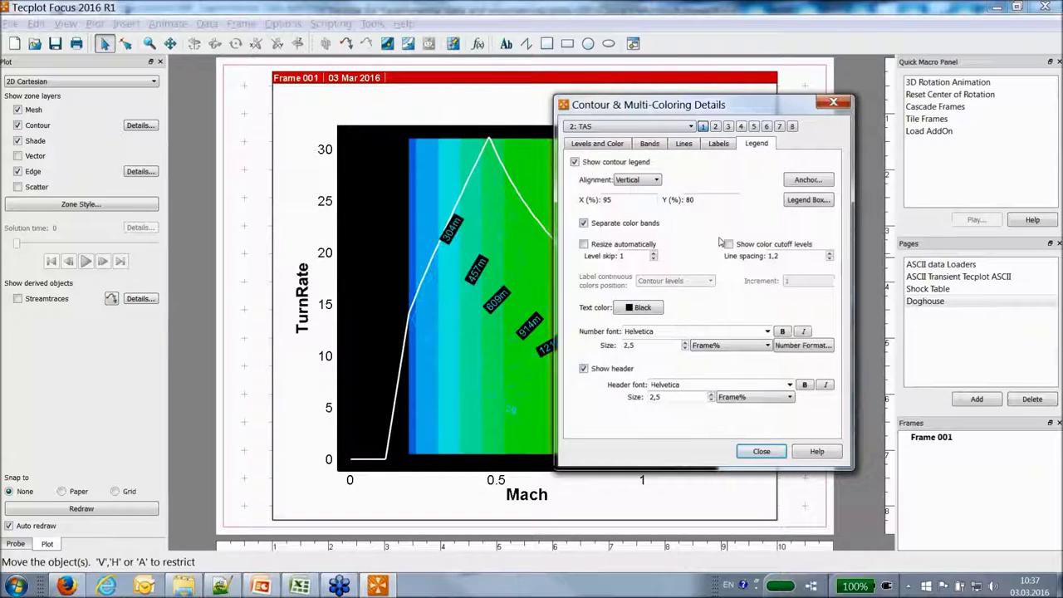
{"action": "left_click", "coordinate": [636, 126]}
{"action": "left_click_drag", "start_coordinate": [690, 143], "coordinate": [687, 212]}
{"action": "left_click", "coordinate": [590, 200]}
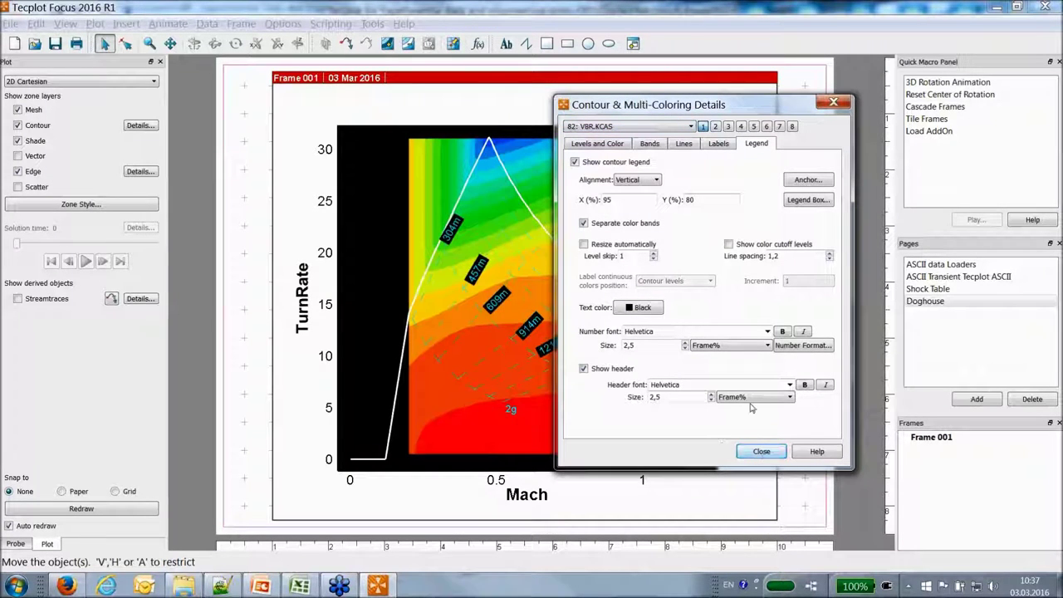
Check the reference doghouse slide in PowerPoint, and set the VBR.KCAS contour levels from -5 to 15 with a delta of 5.
{"action": "left_click", "coordinate": [596, 145]}
{"action": "left_click_drag", "start_coordinate": [640, 107], "coordinate": [829, 83]}
{"action": "key", "text": "alt+Tab"}
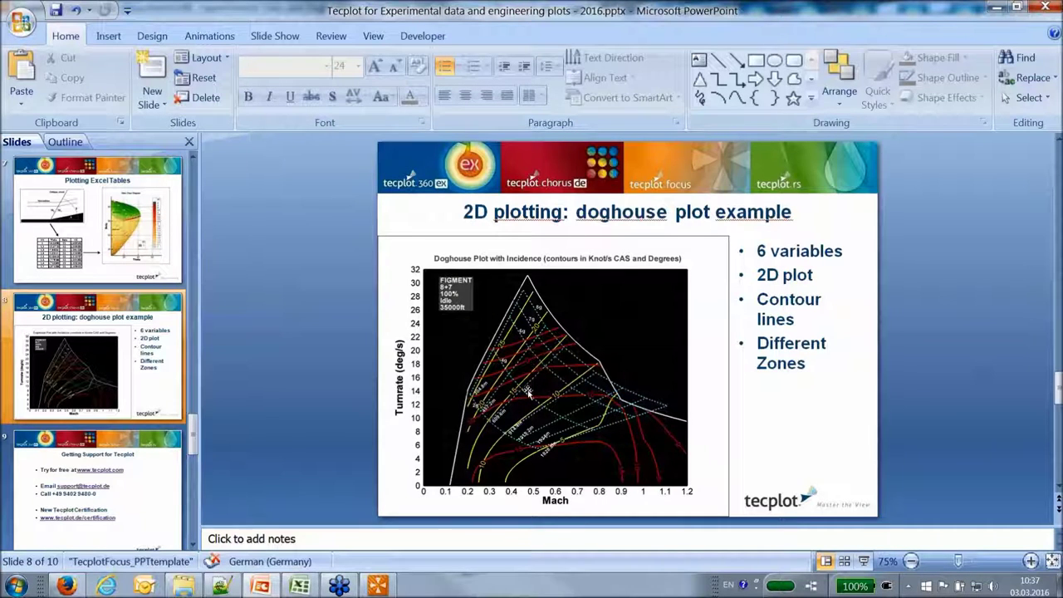
{"action": "key", "text": "alt+Tab"}
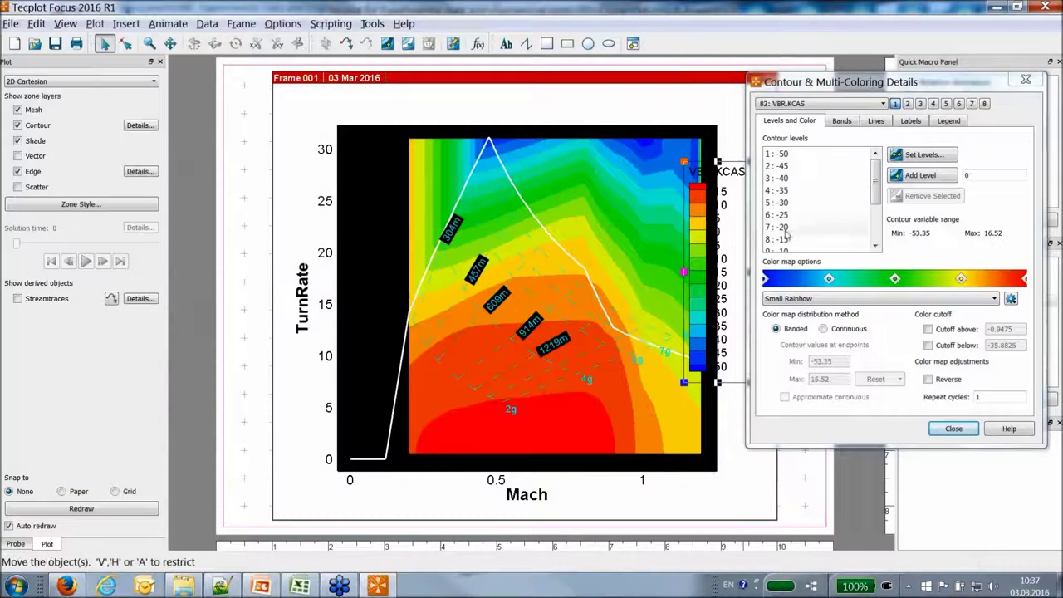
{"action": "left_click", "coordinate": [921, 155]}
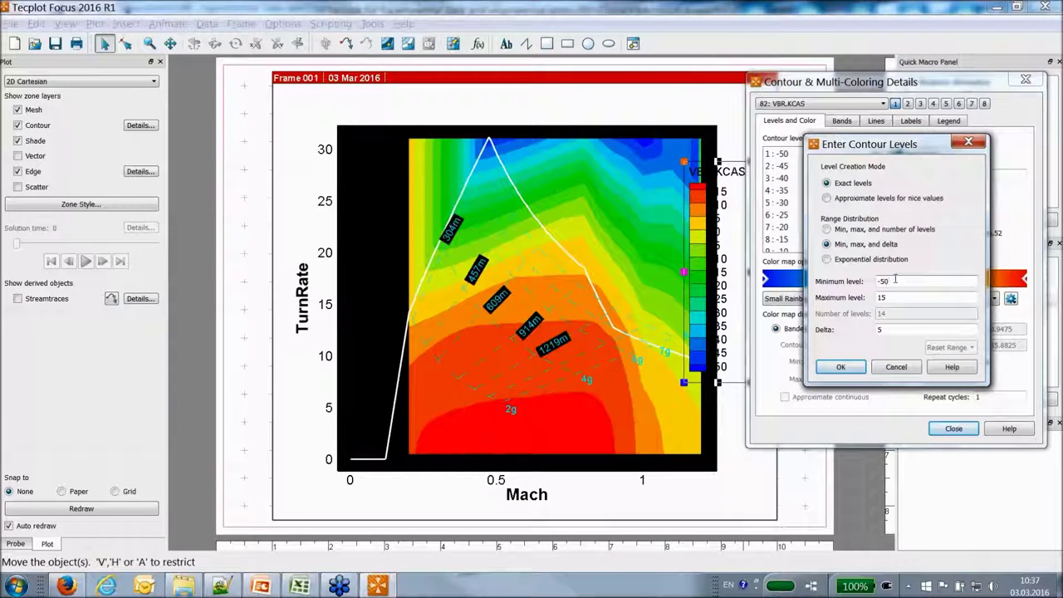
{"action": "left_click", "coordinate": [893, 332]}
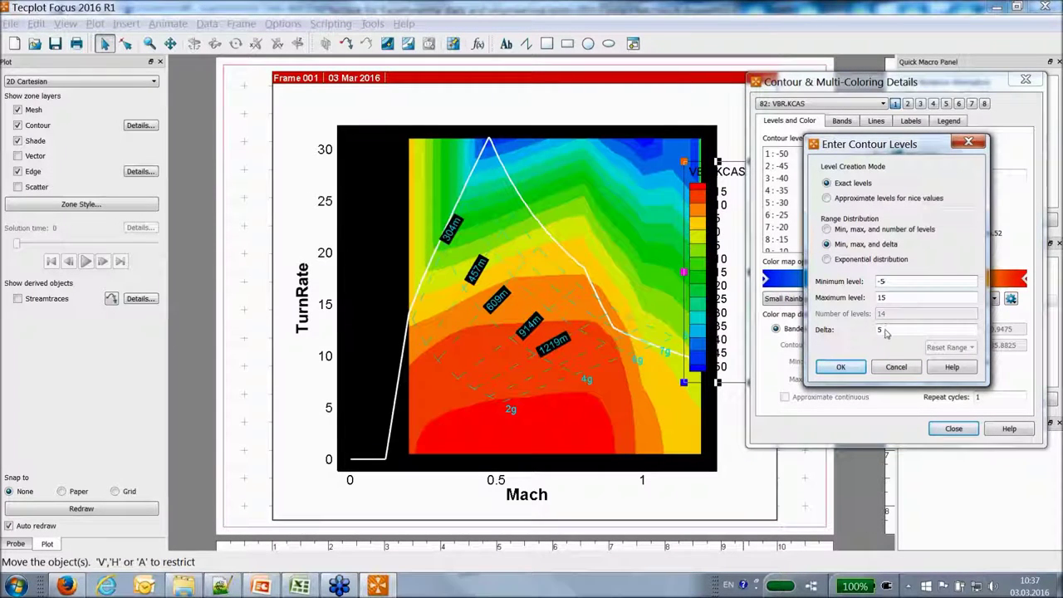
{"action": "left_click", "coordinate": [844, 368]}
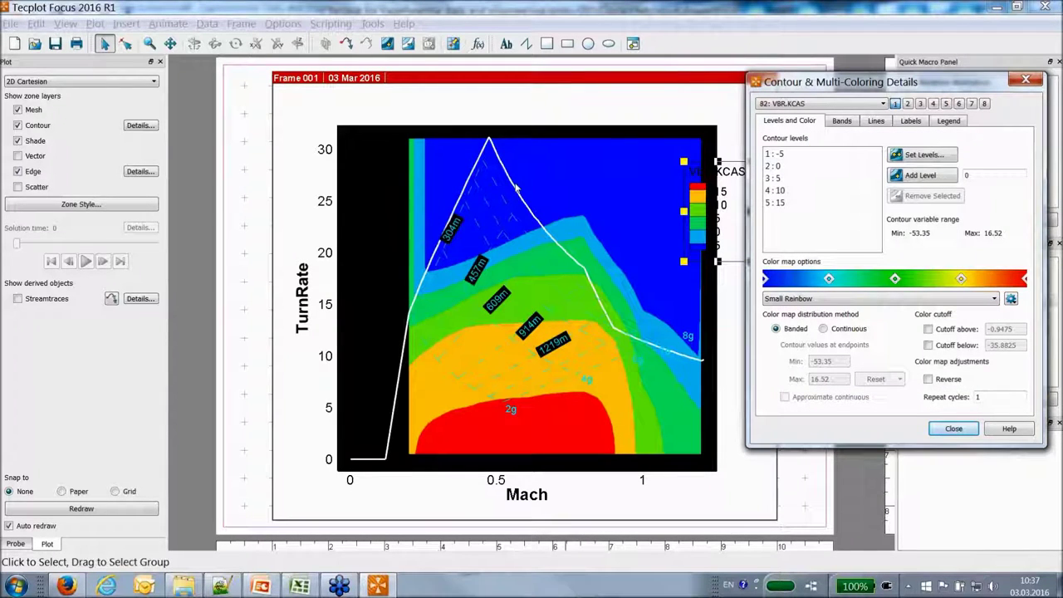
{"action": "left_click", "coordinate": [954, 430]}
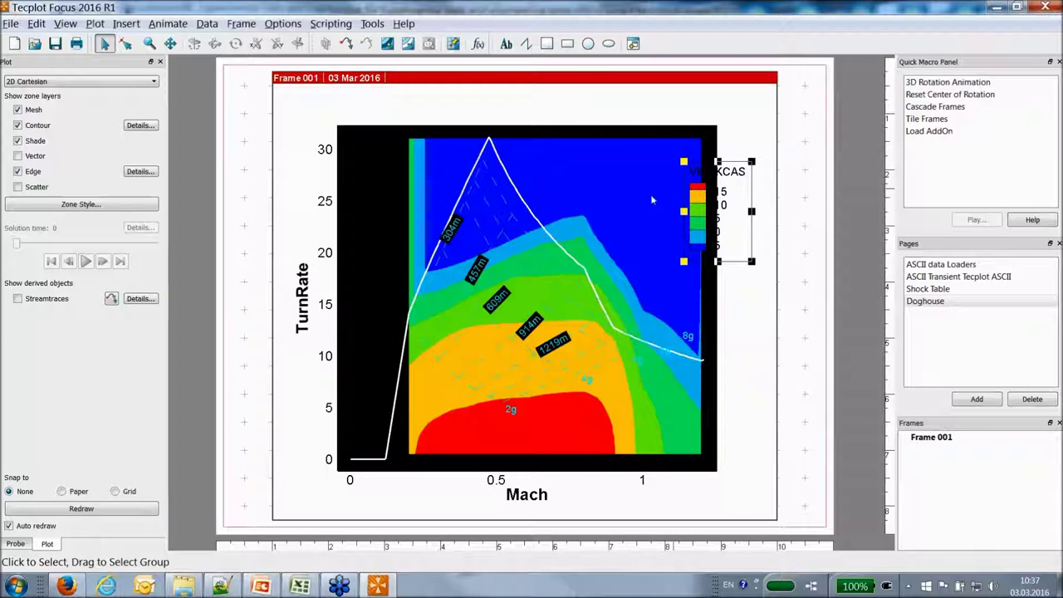
Set the variable of contour group 2 to 84: blank.
{"action": "left_click", "coordinate": [139, 125]}
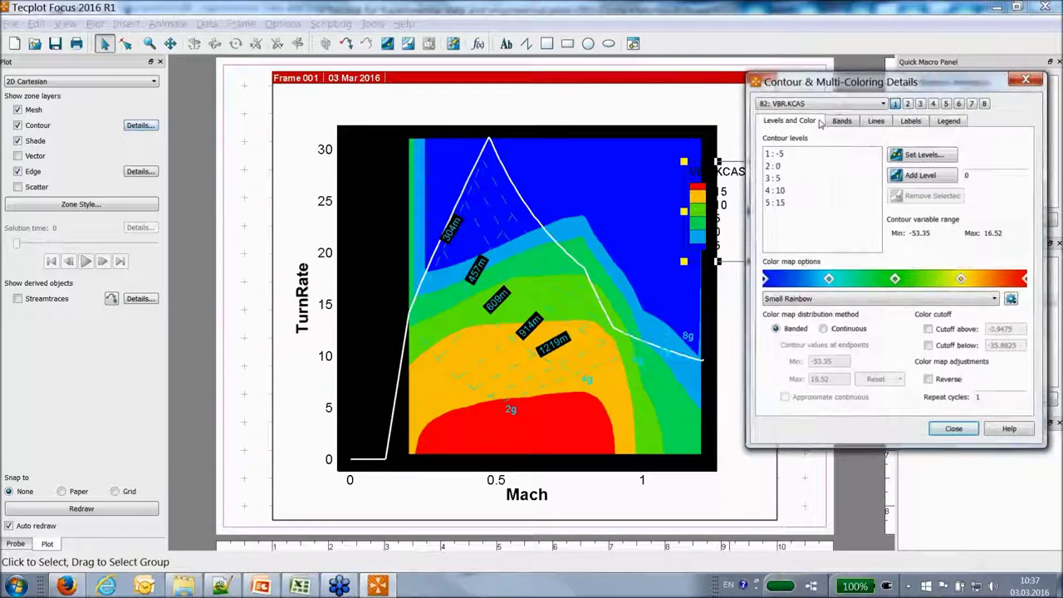
{"action": "left_click", "coordinate": [909, 104]}
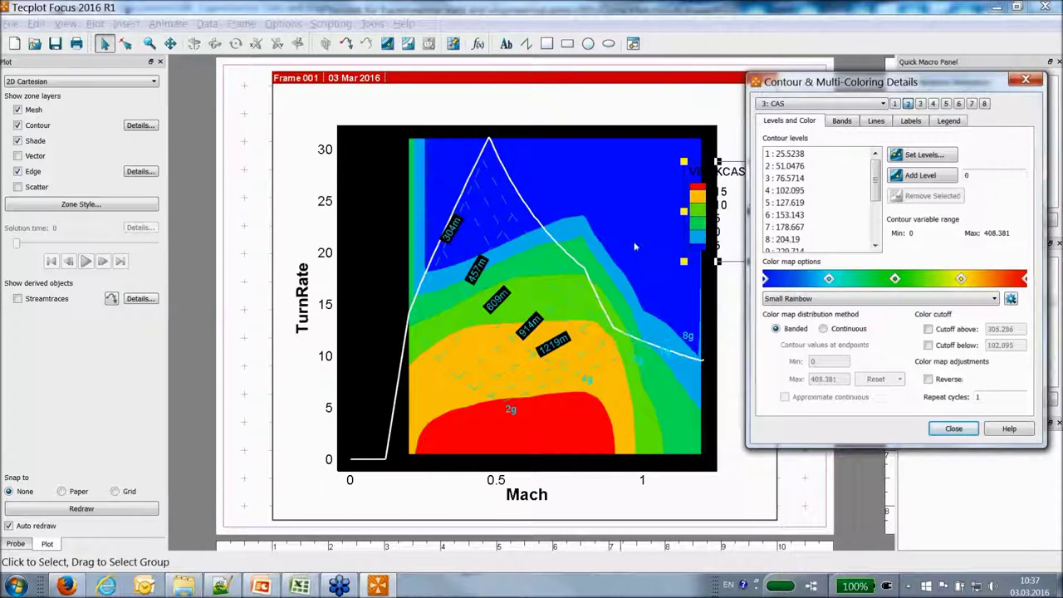
{"action": "left_click", "coordinate": [882, 103]}
{"action": "scroll", "coordinate": [822, 157], "scroll_direction": "down", "scroll_amount": 15}
{"action": "scroll", "coordinate": [831, 167], "scroll_direction": "down", "scroll_amount": 3}
{"action": "left_click", "coordinate": [793, 194]}
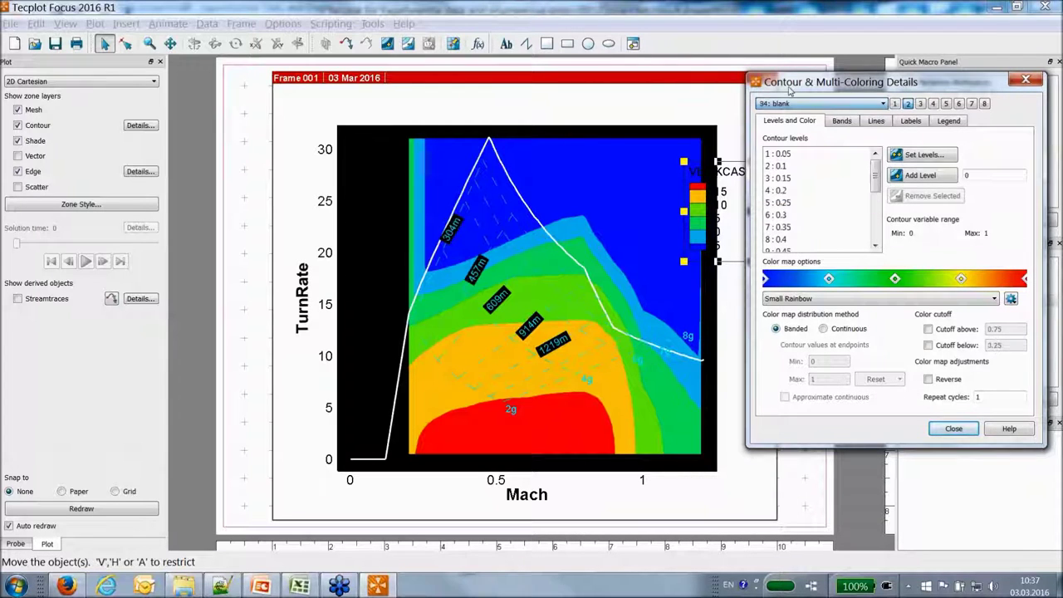
{"action": "left_click", "coordinate": [955, 428]}
Flood the ISO Energy zone by contour group 2, the blank variable.
{"action": "right_click", "coordinate": [641, 402]}
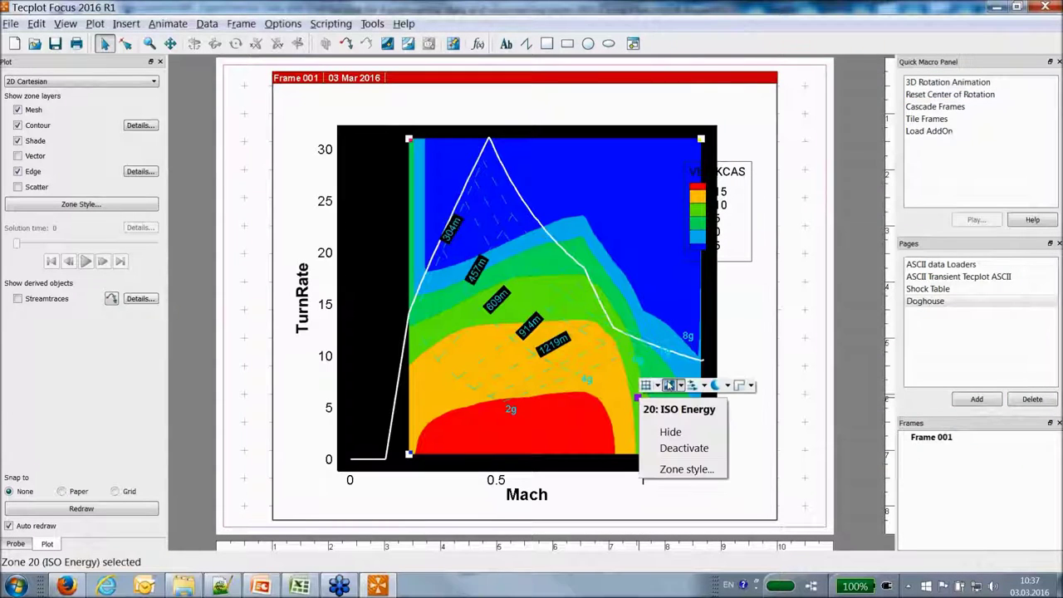
{"action": "left_click", "coordinate": [680, 387]}
{"action": "left_click", "coordinate": [706, 428]}
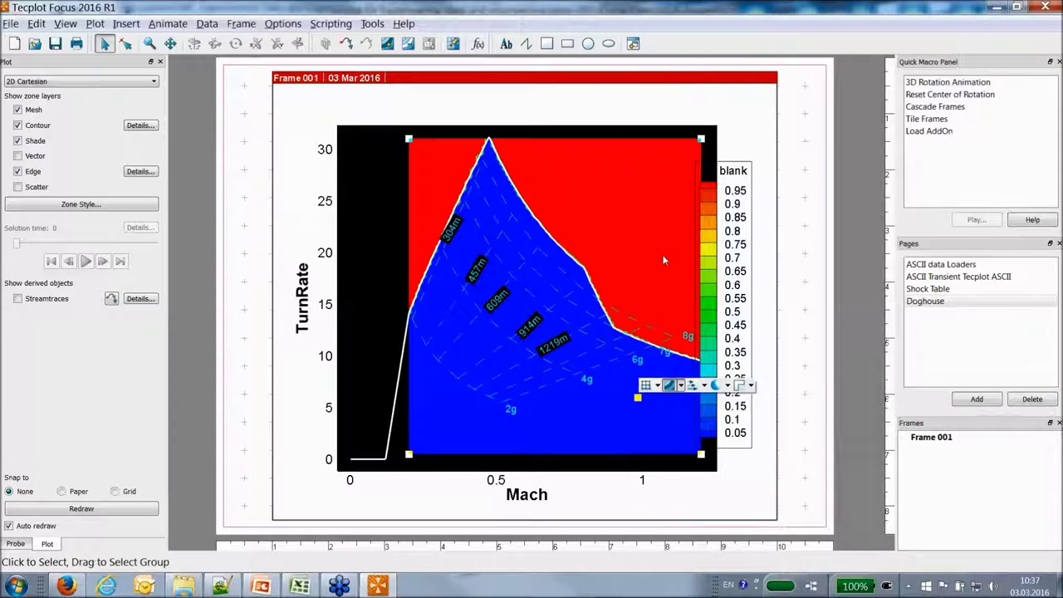
Switch the ISO Energy zone's flooding back to contour group 1, VBR.KCAS.
{"action": "right_click", "coordinate": [531, 369]}
{"action": "right_click", "coordinate": [653, 420]}
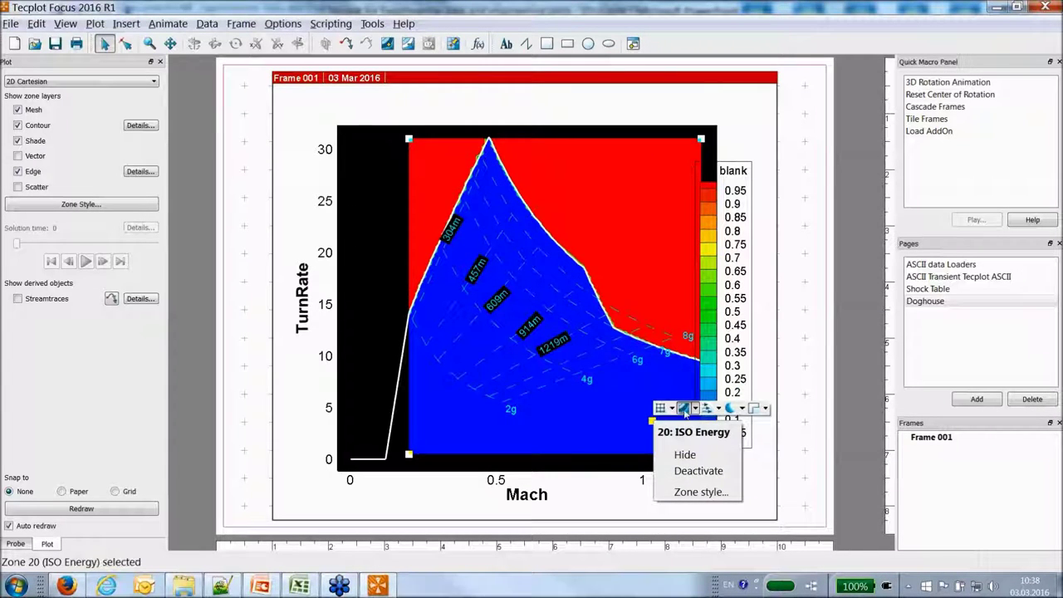
{"action": "left_click", "coordinate": [684, 410]}
{"action": "left_click", "coordinate": [706, 425]}
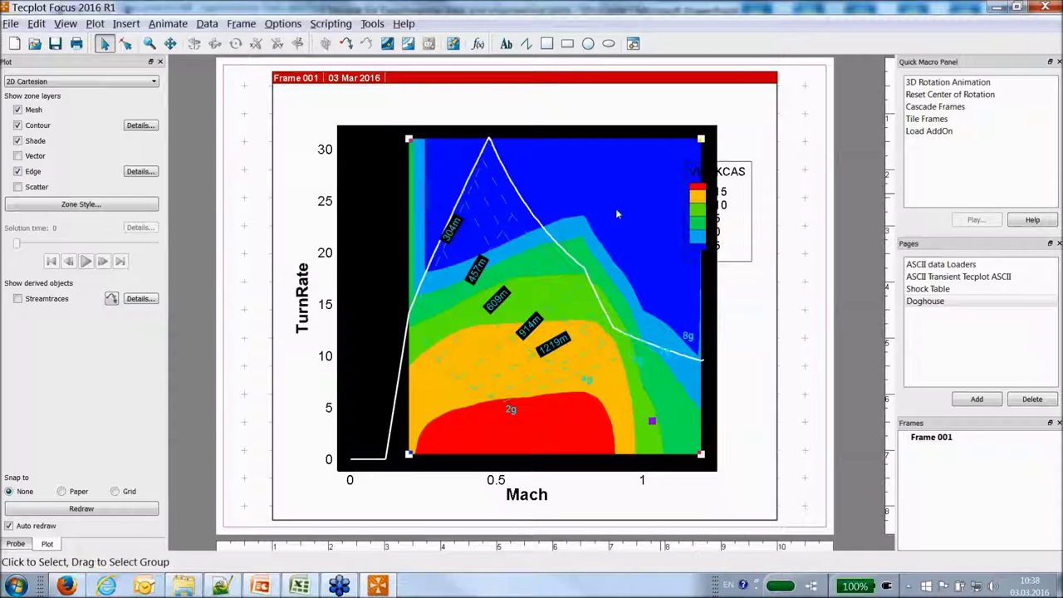
Base value-blanking constraint 2 on variable 84: blank.
{"action": "left_click", "coordinate": [94, 24]}
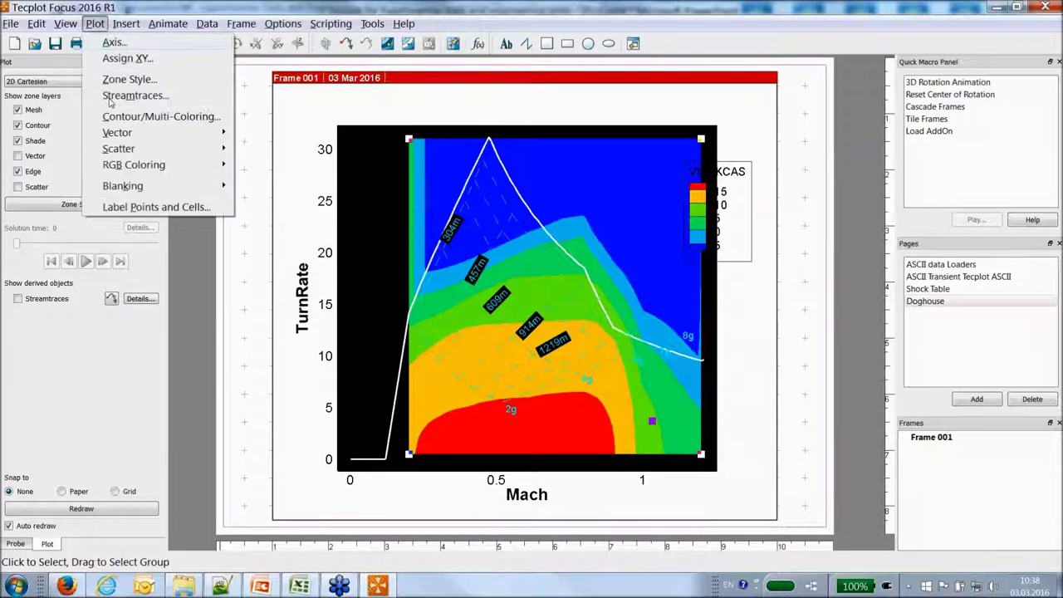
{"action": "mouse_move", "coordinate": [125, 188]}
{"action": "left_click", "coordinate": [266, 190]}
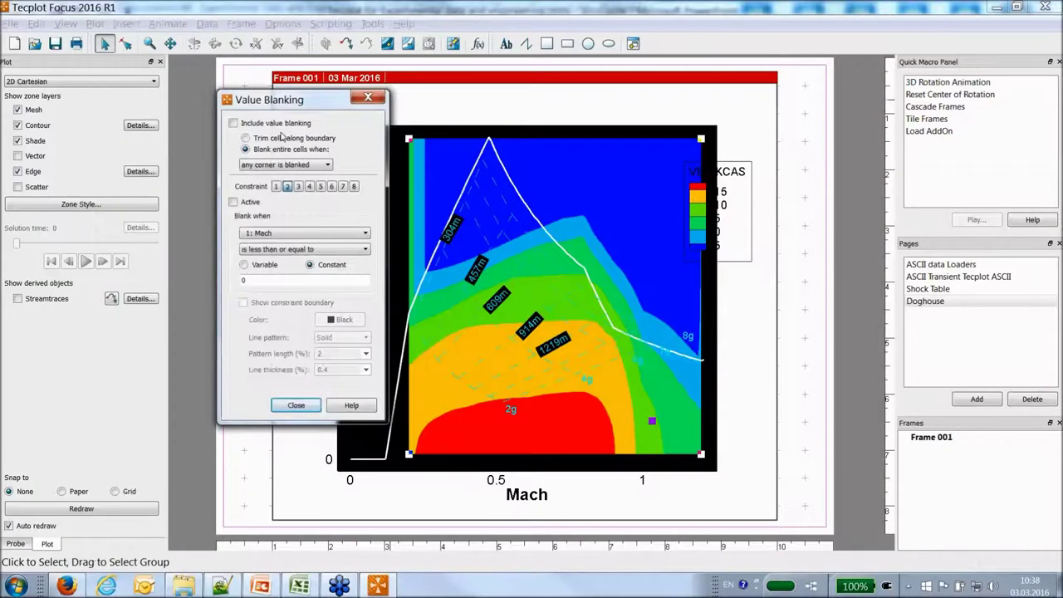
{"action": "left_click", "coordinate": [274, 233]}
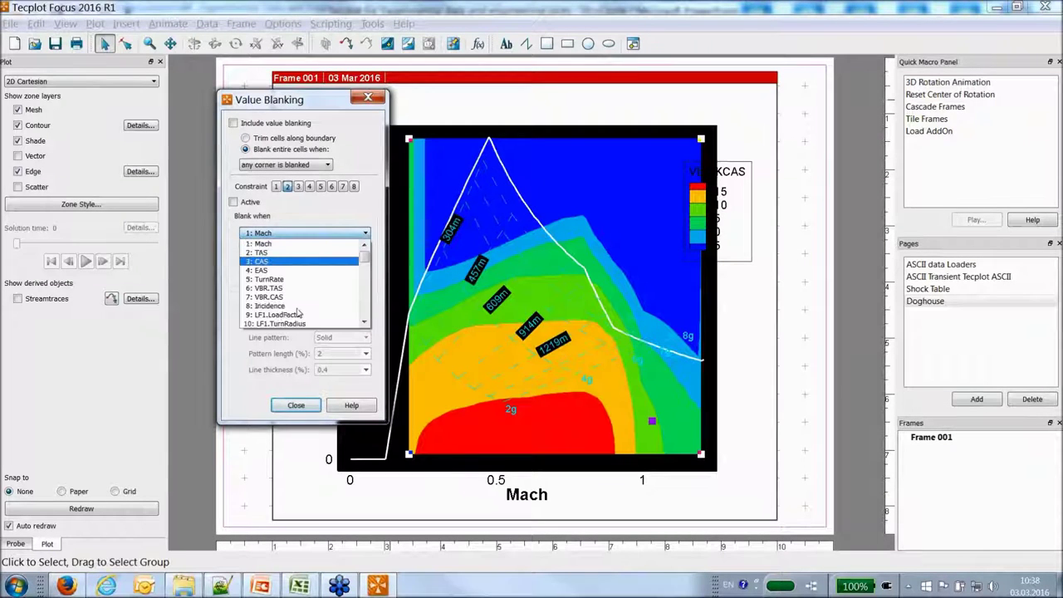
{"action": "left_click", "coordinate": [365, 305]}
{"action": "scroll", "coordinate": [366, 306], "scroll_direction": "down", "scroll_amount": 10}
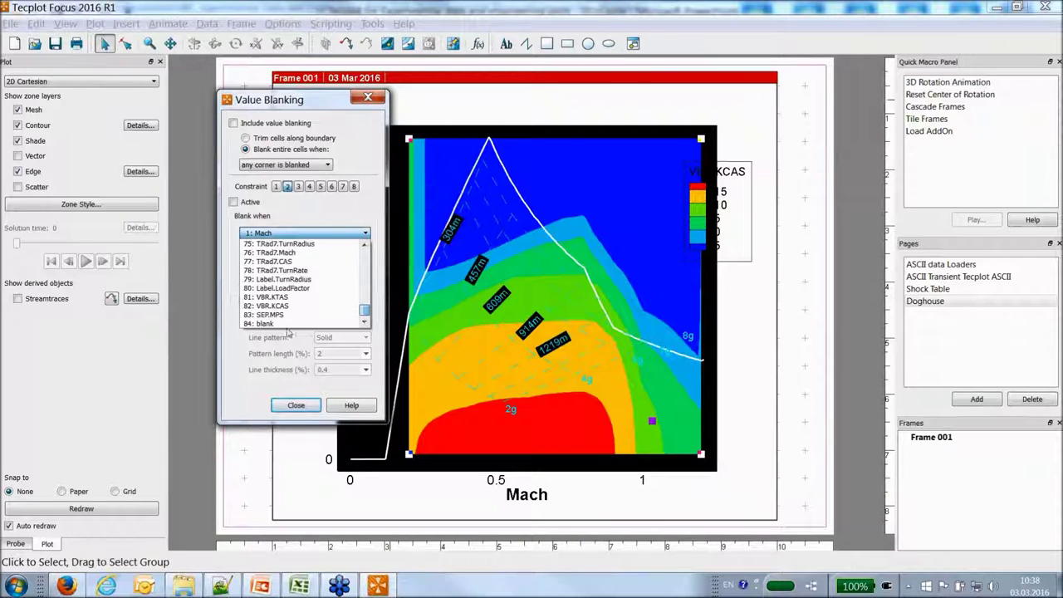
{"action": "left_click", "coordinate": [274, 321]}
Set constraint 2 to blank where its variable is greater than the constant 0, and activate both the constraint and value blanking.
{"action": "left_click", "coordinate": [276, 251]}
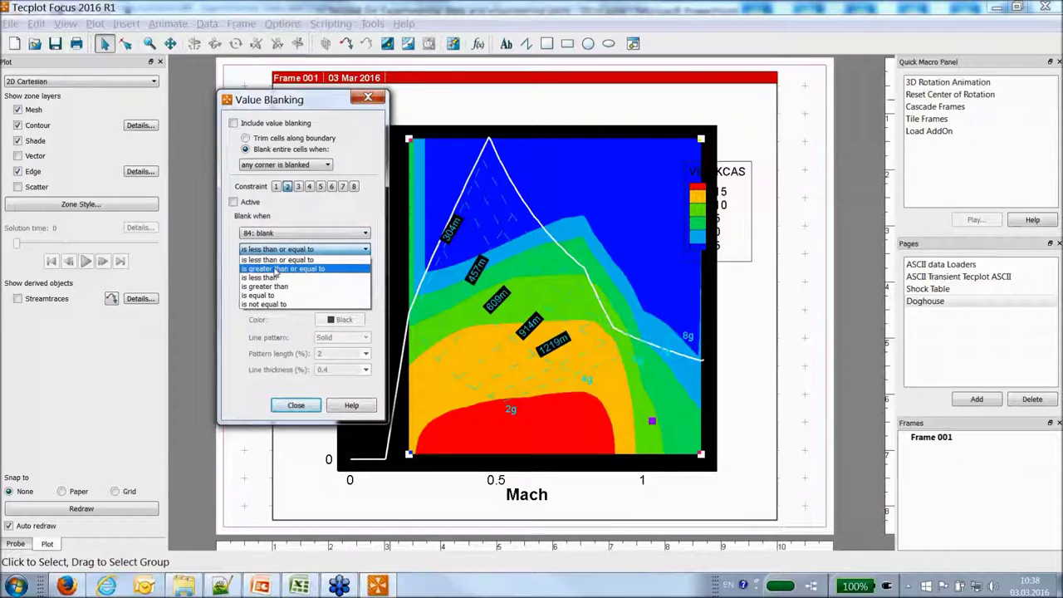
{"action": "left_click", "coordinate": [277, 270]}
{"action": "left_click", "coordinate": [283, 249]}
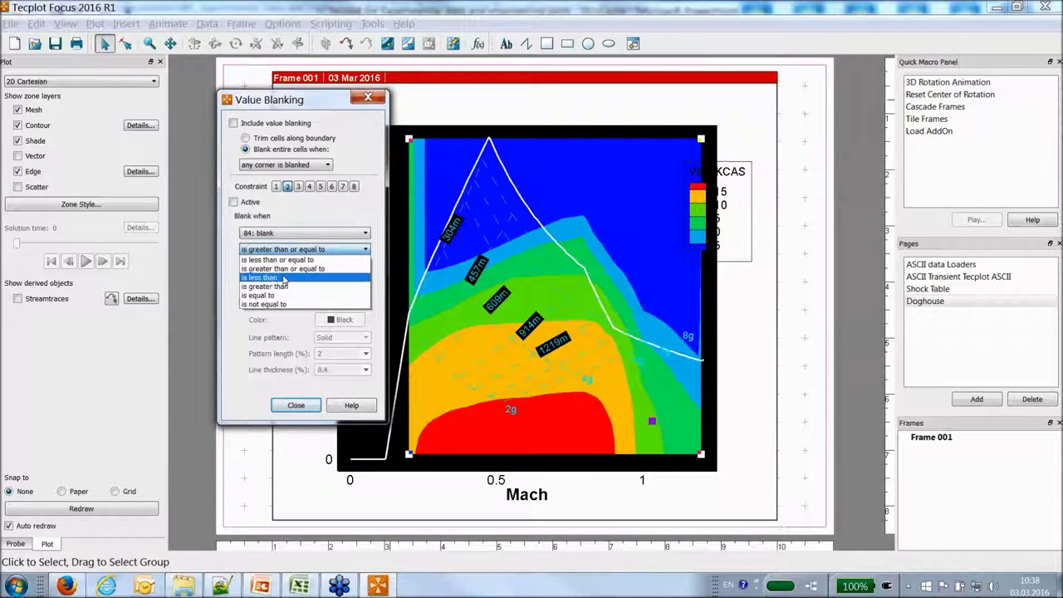
{"action": "left_click", "coordinate": [287, 285]}
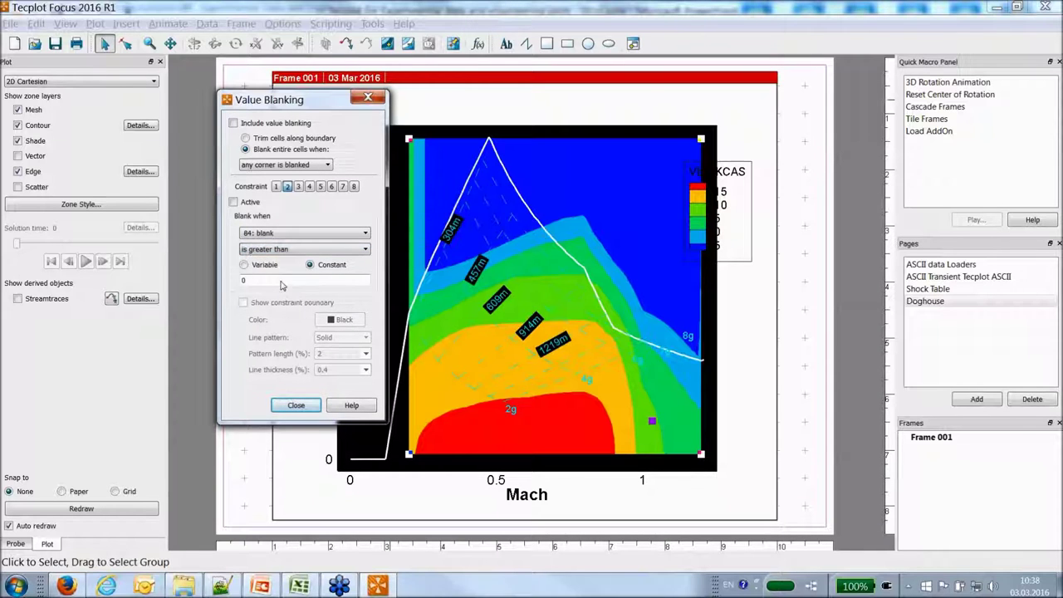
{"action": "left_click", "coordinate": [233, 202]}
{"action": "left_click", "coordinate": [233, 122]}
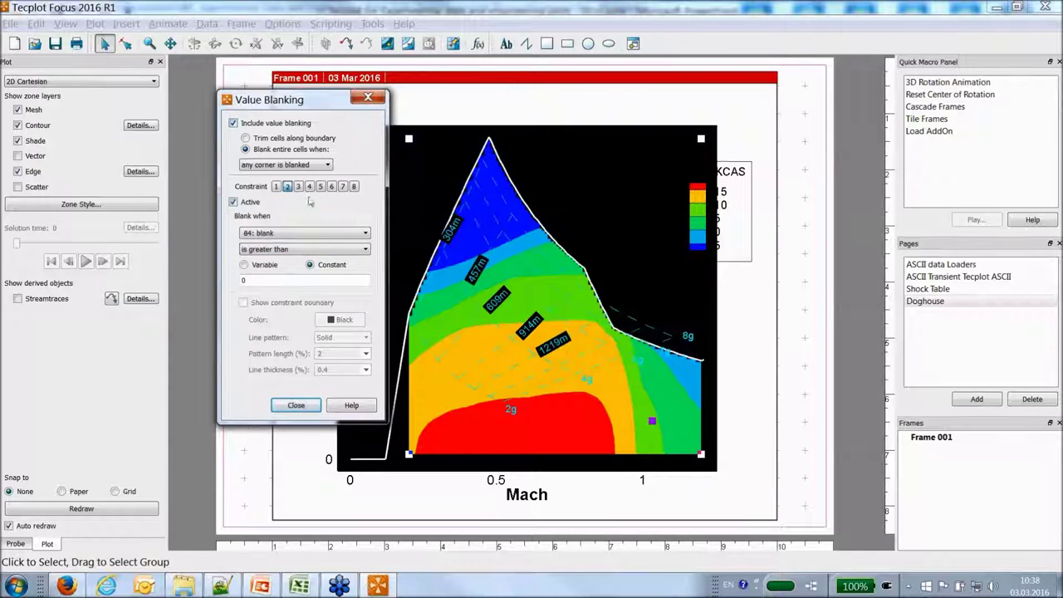
{"action": "left_click", "coordinate": [296, 405]}
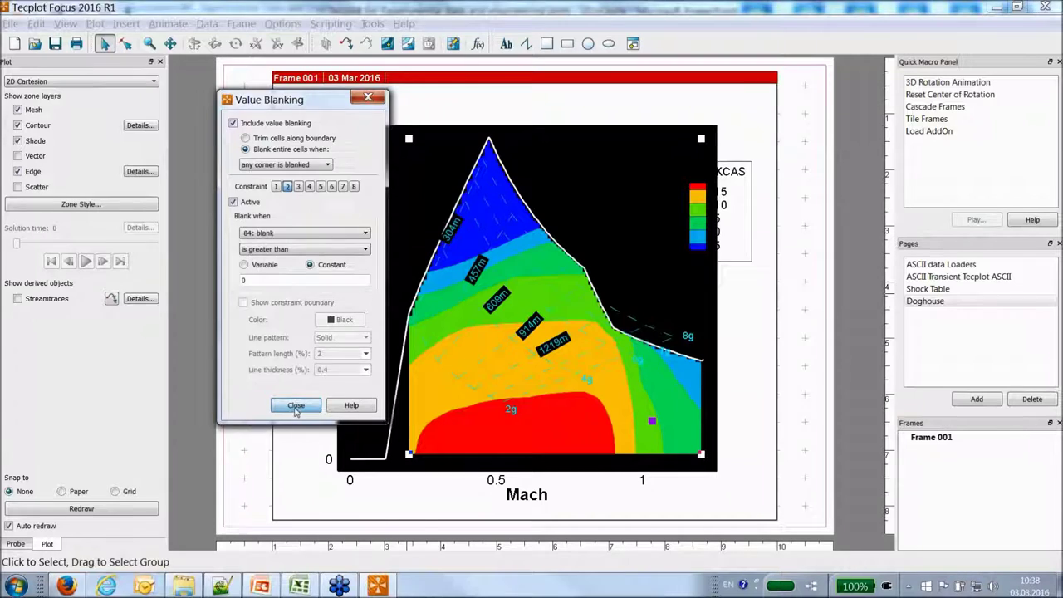
Change the ISO Energy zone's contour type from flood to lines, and colour the lines red.
{"action": "left_click", "coordinate": [133, 207]}
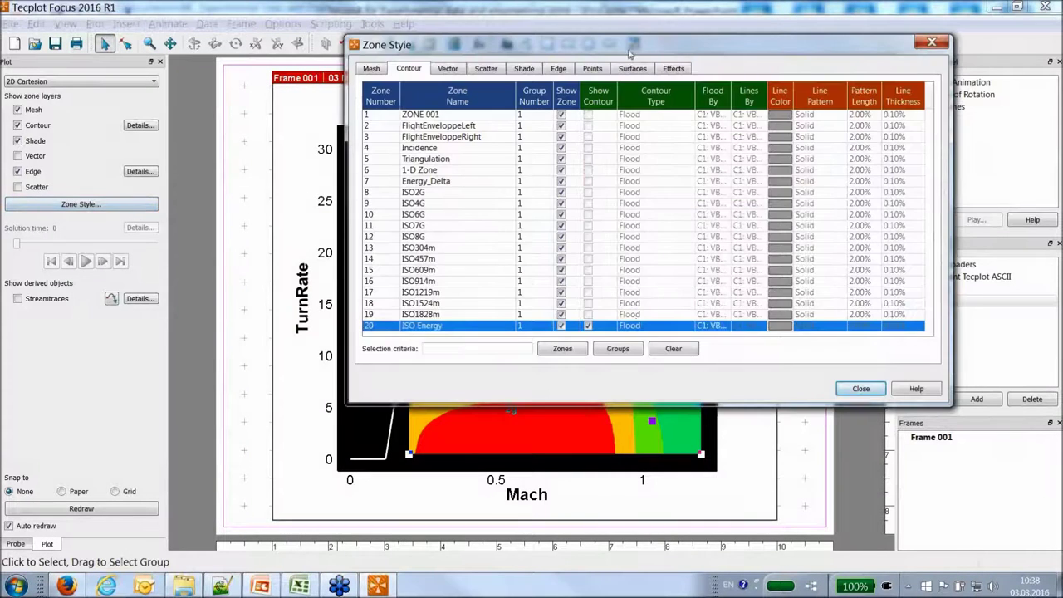
{"action": "left_click_drag", "start_coordinate": [641, 48], "coordinate": [883, 31]}
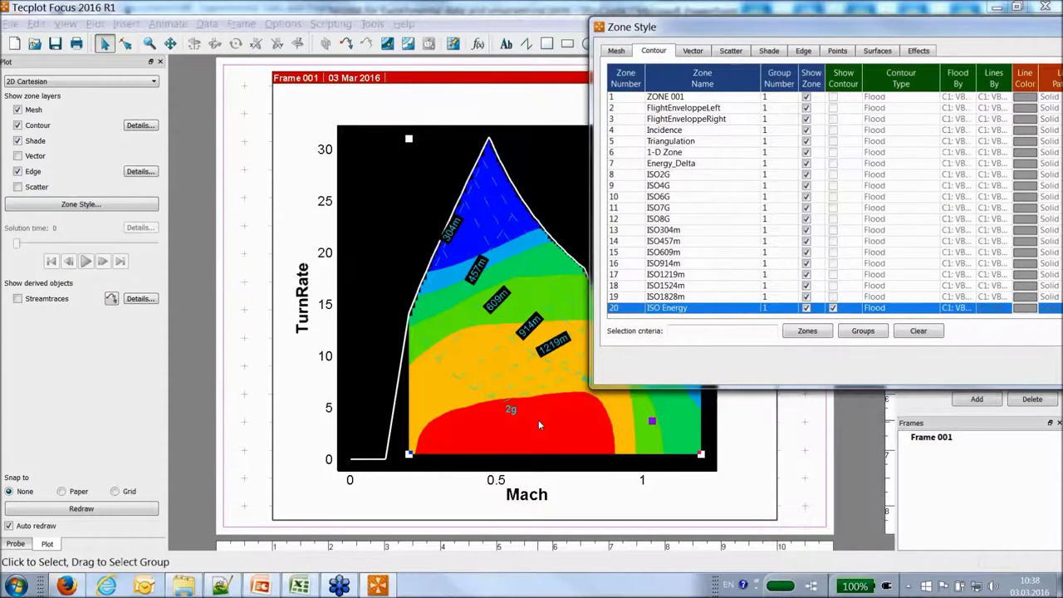
{"action": "left_click", "coordinate": [884, 309]}
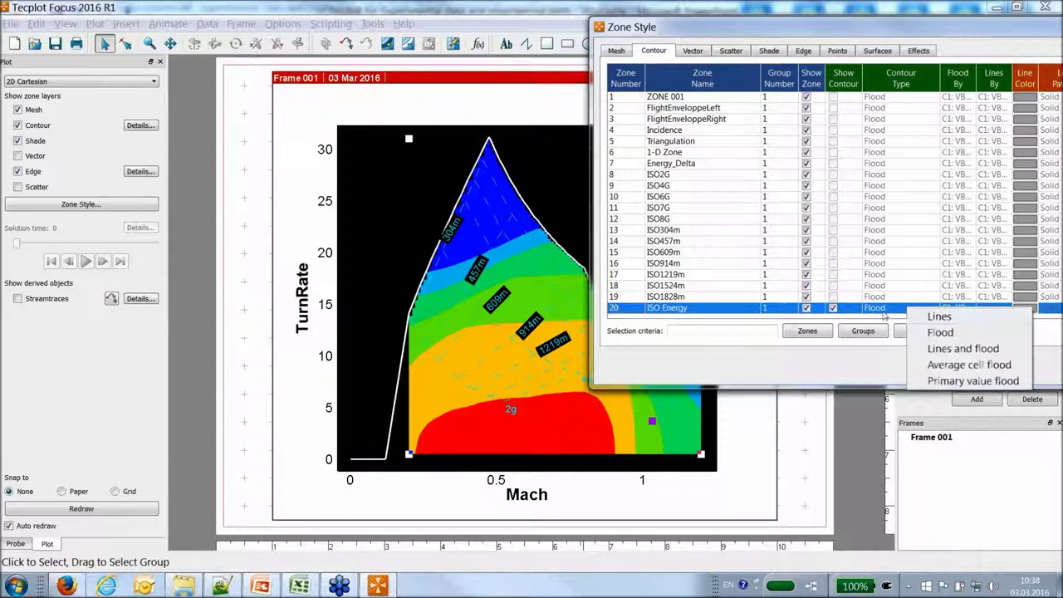
{"action": "left_click", "coordinate": [941, 317]}
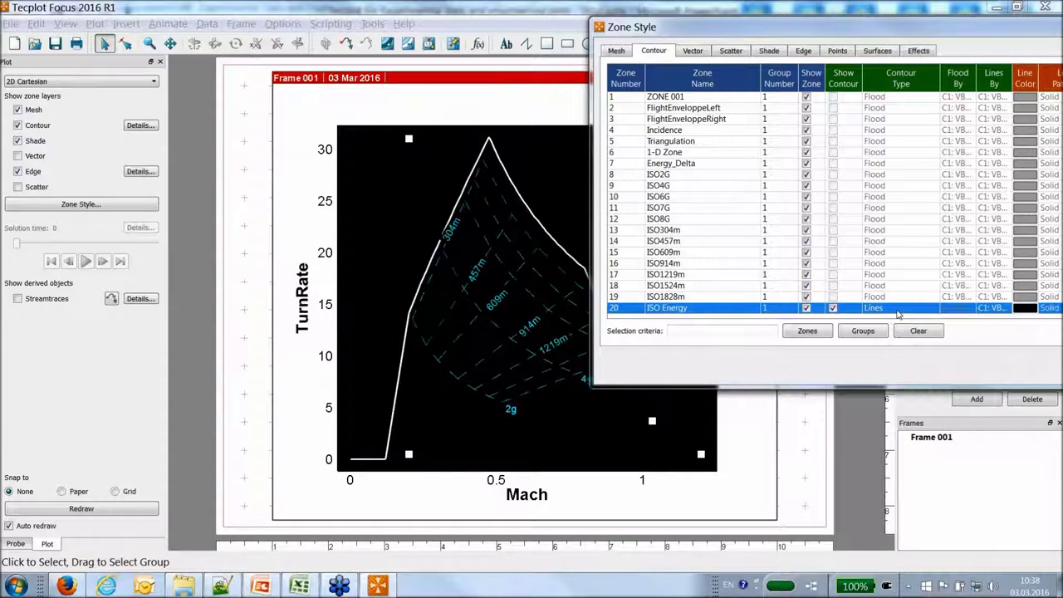
{"action": "left_click", "coordinate": [1025, 309]}
{"action": "left_click", "coordinate": [872, 146]}
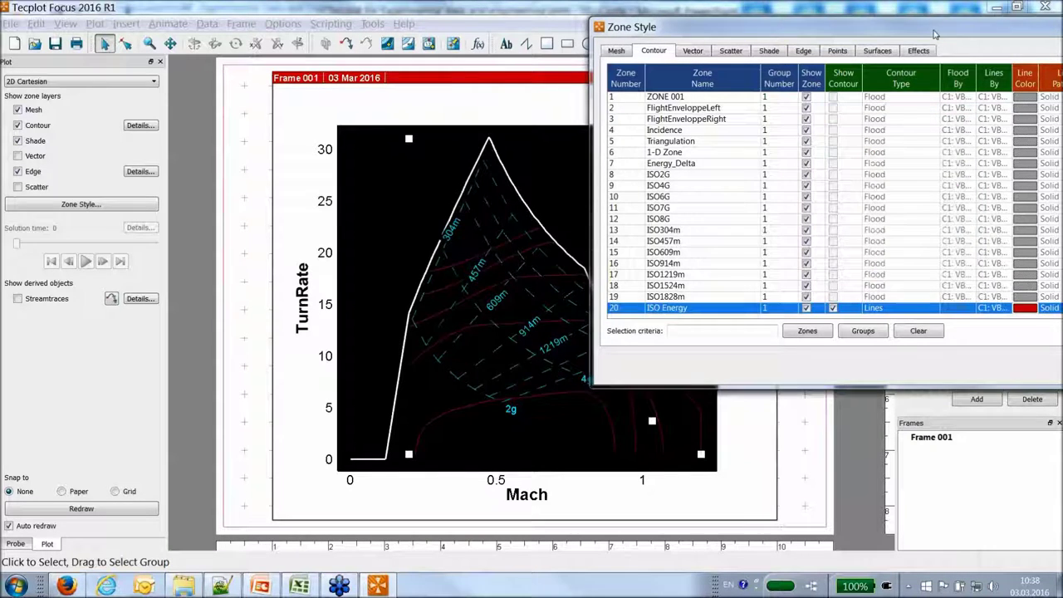
Set the ISO Energy contour line thickness to a custom 0.2%.
{"action": "left_click", "coordinate": [1018, 301]}
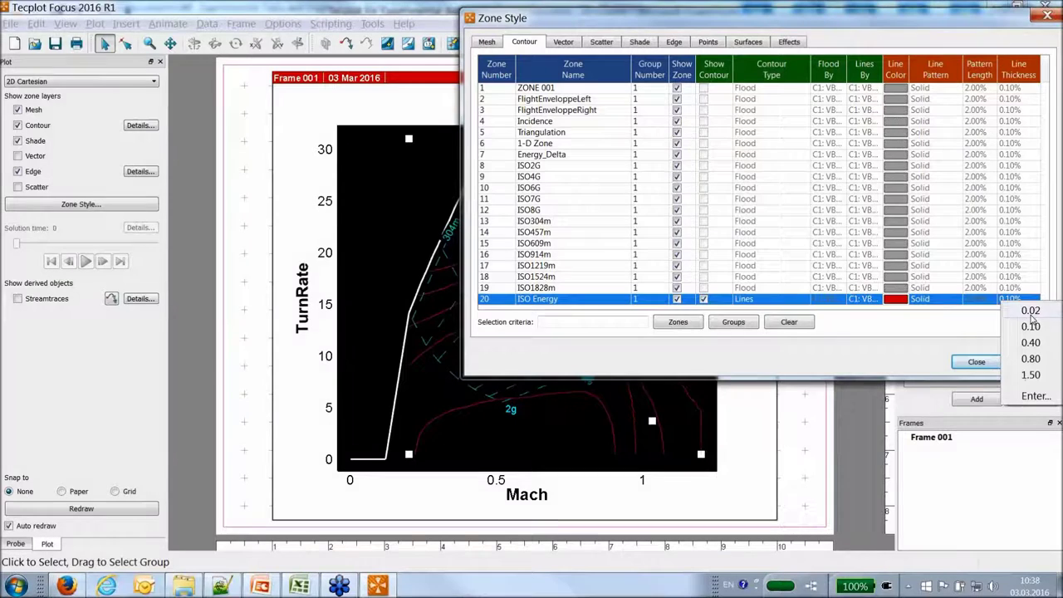
{"action": "left_click", "coordinate": [1032, 397]}
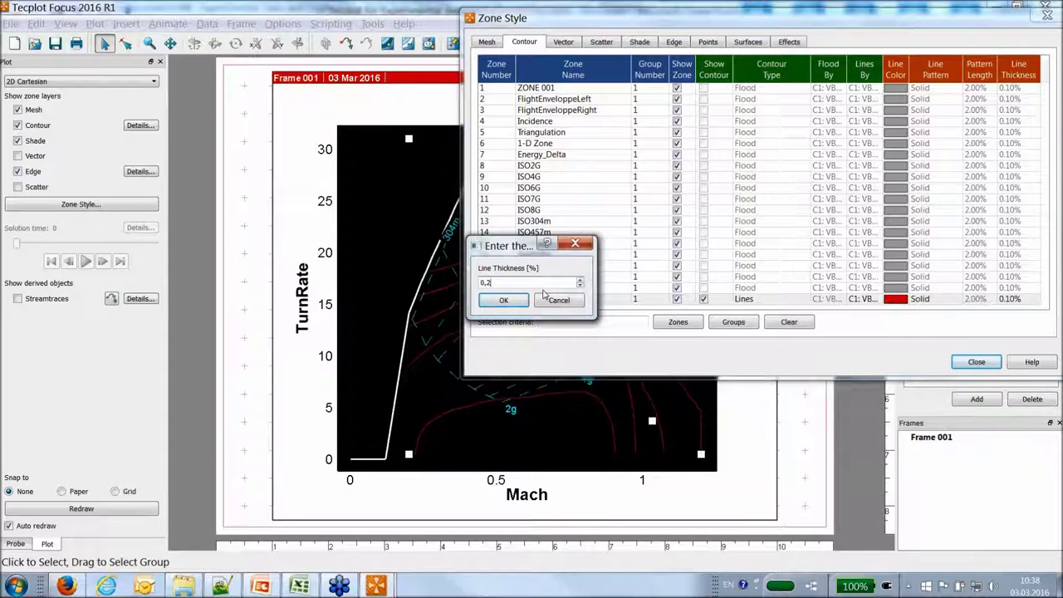
{"action": "left_click", "coordinate": [503, 300]}
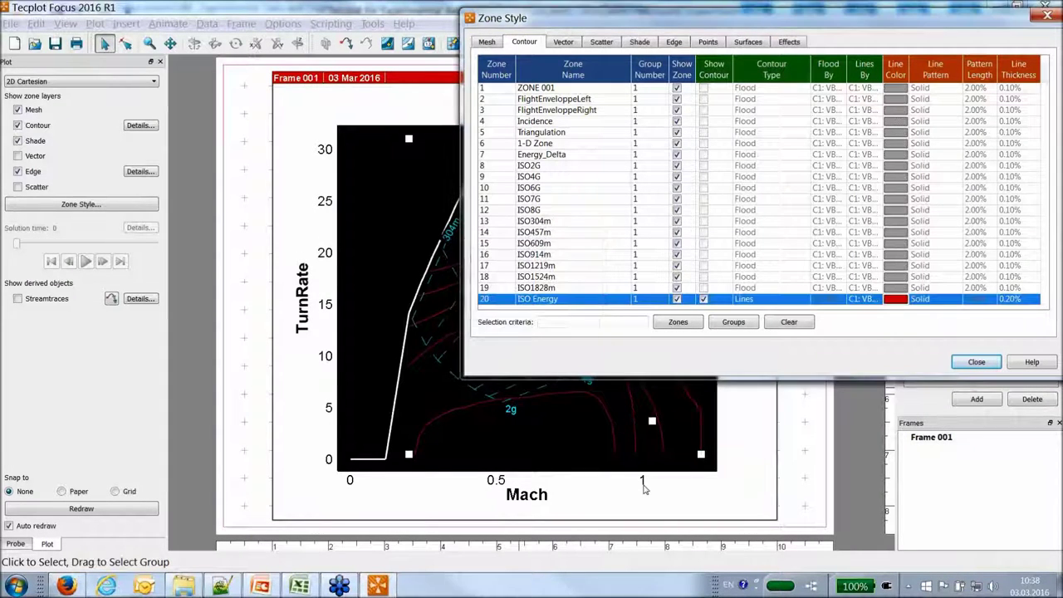
{"action": "left_click", "coordinate": [973, 363]}
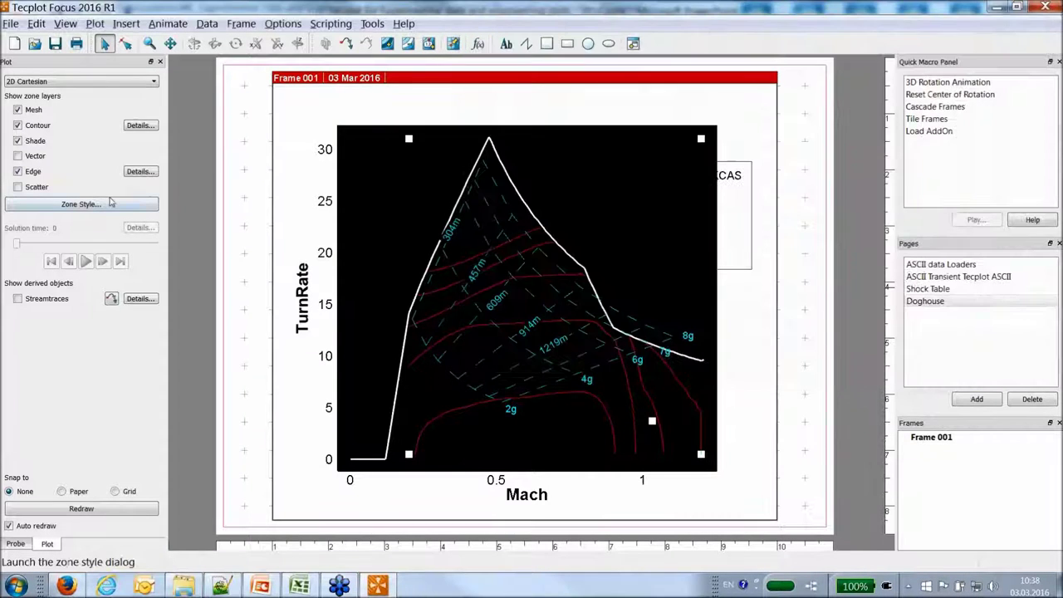
Show labels for contour group 2, the blank variable, with red text on a black fill.
{"action": "left_click", "coordinate": [141, 124]}
{"action": "left_click", "coordinate": [910, 121]}
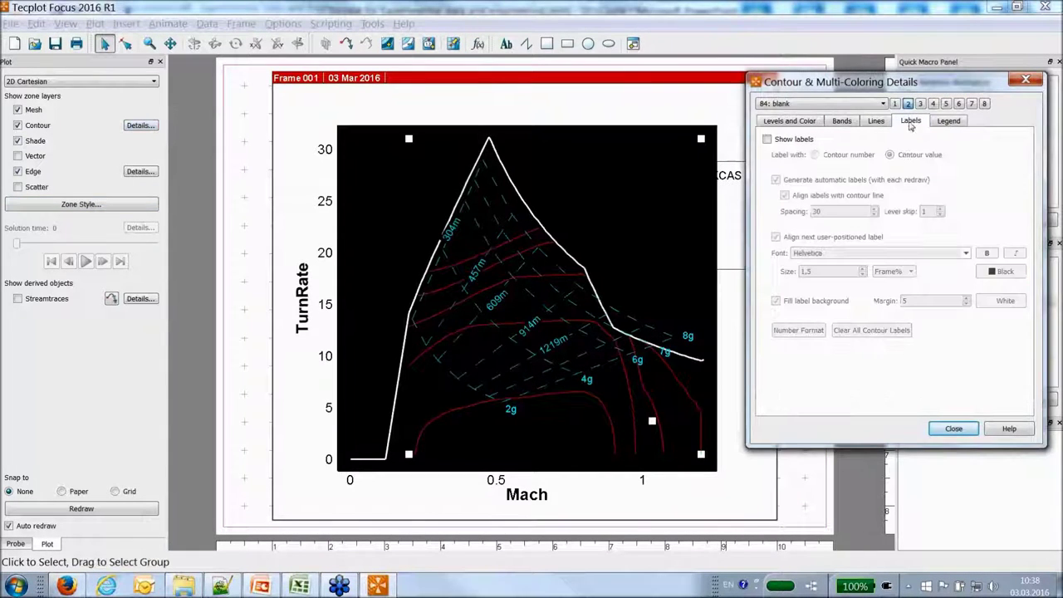
{"action": "left_click", "coordinate": [766, 140]}
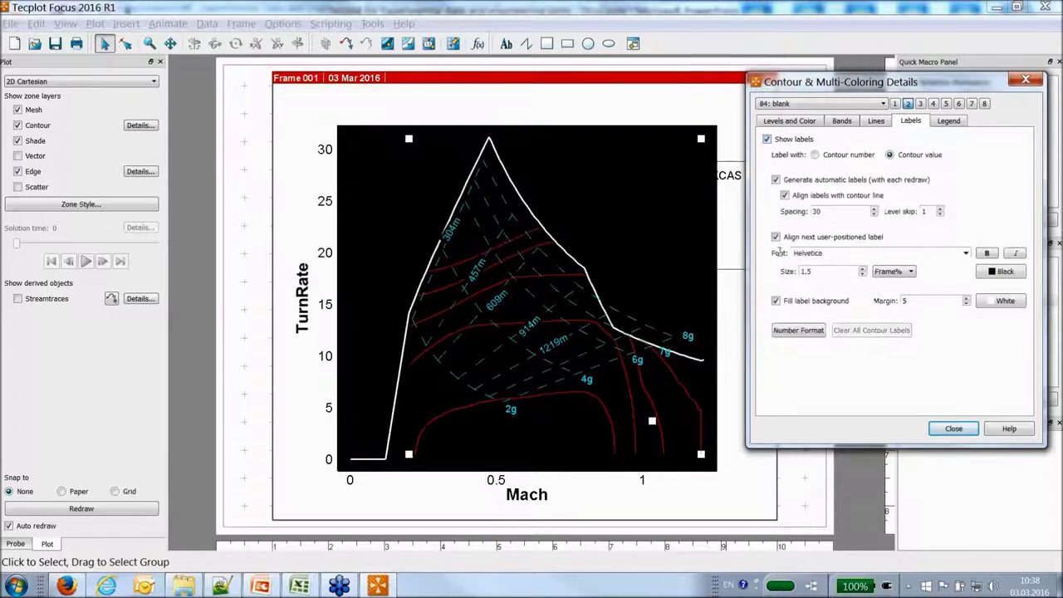
{"action": "left_click", "coordinate": [1005, 271]}
{"action": "left_click", "coordinate": [816, 183]}
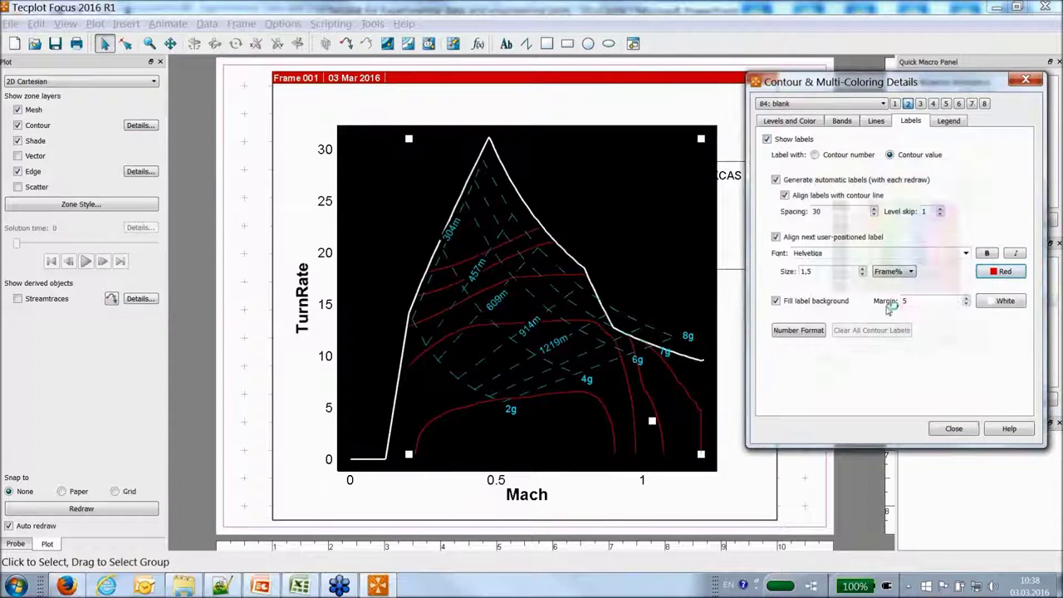
{"action": "left_click", "coordinate": [1009, 303]}
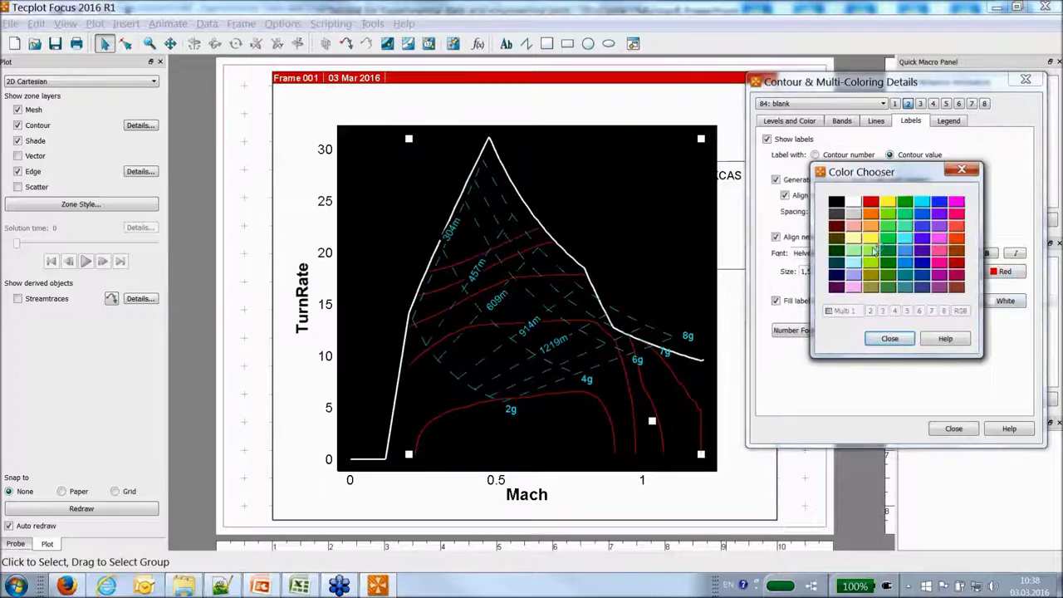
{"action": "left_click", "coordinate": [836, 201]}
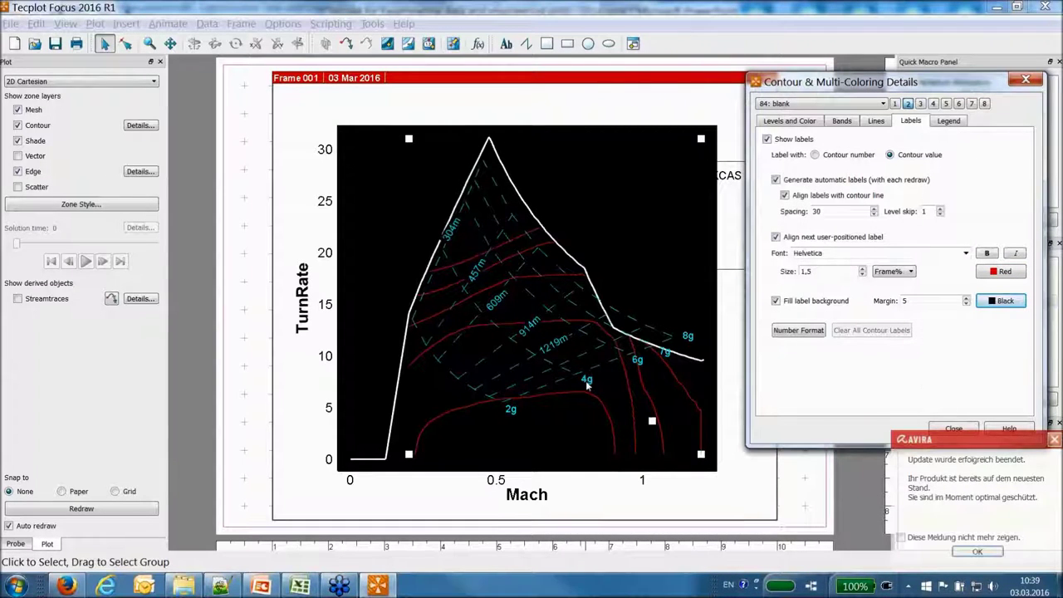
{"action": "left_click", "coordinate": [587, 384]}
Show labels for contour group 1, VBR.KCAS, with red text on a black fill, and set their size to 2.5.
{"action": "left_click", "coordinate": [896, 103]}
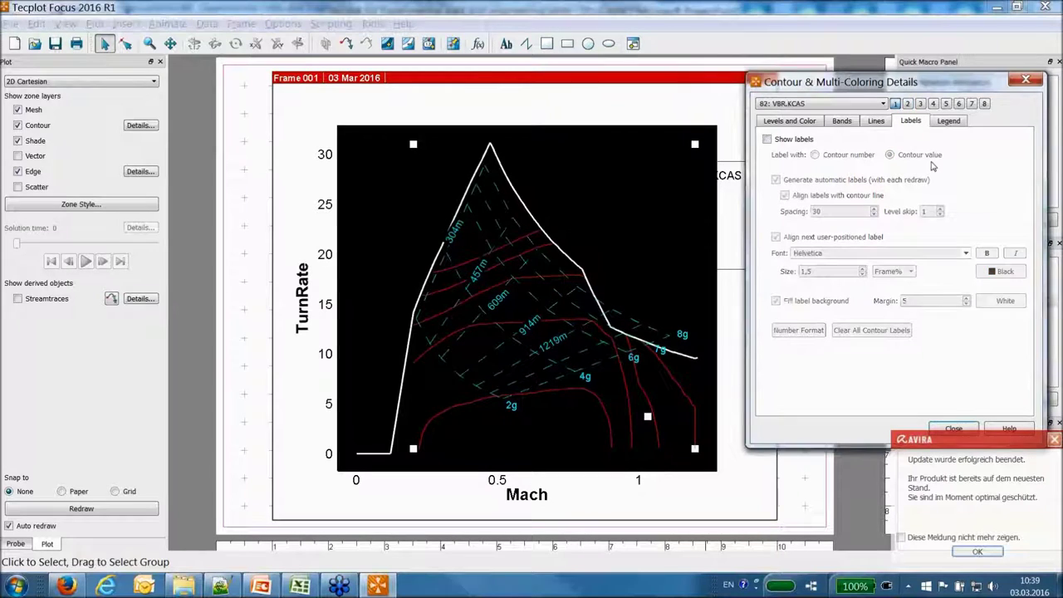
{"action": "left_click", "coordinate": [985, 277]}
{"action": "left_click", "coordinate": [871, 202]}
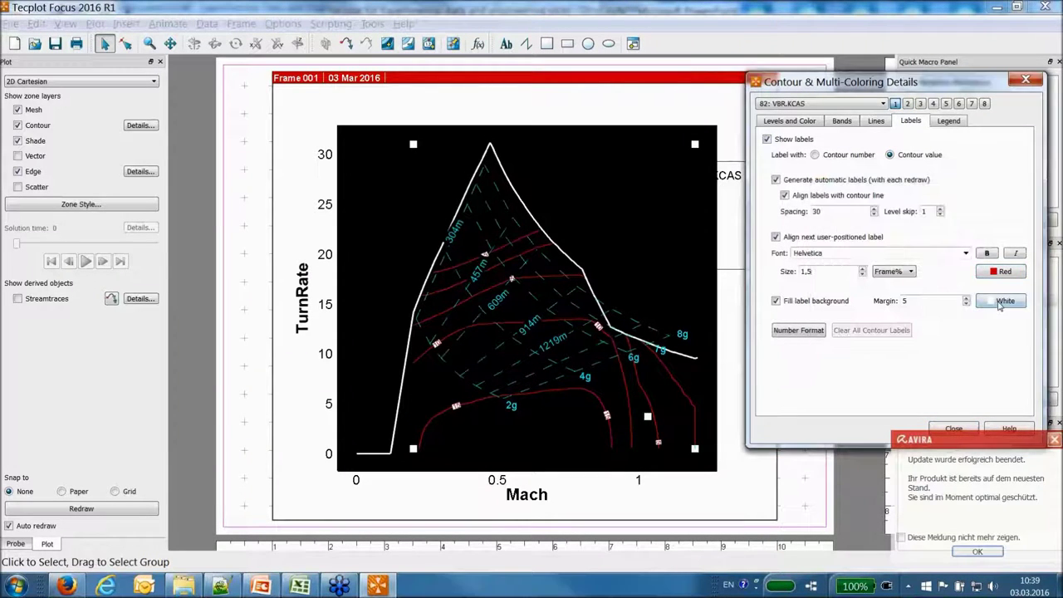
{"action": "left_click", "coordinate": [1000, 301]}
{"action": "left_click", "coordinate": [835, 202]}
{"action": "left_click", "coordinate": [861, 268]}
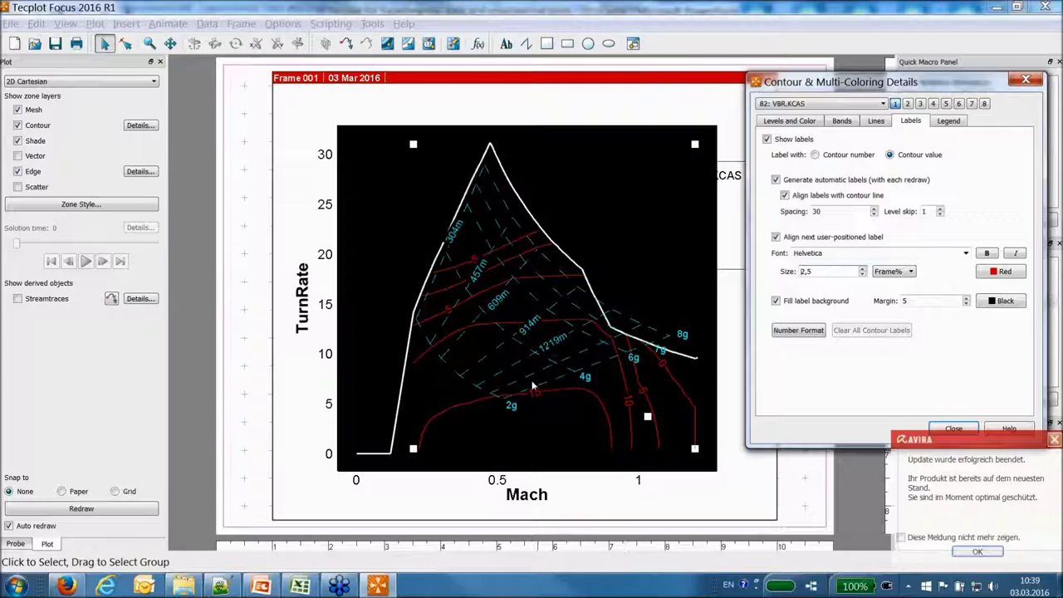
Turn off automatic label generation for the VBR.KCAS contours so the labels can be placed by hand.
{"action": "left_click", "coordinate": [529, 324]}
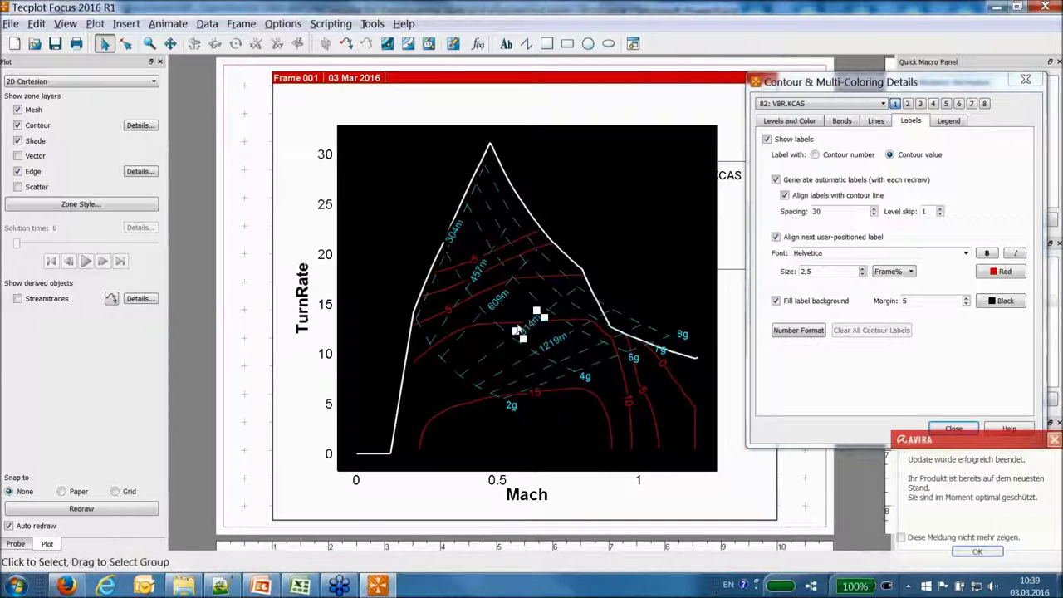
{"action": "left_click", "coordinate": [590, 406]}
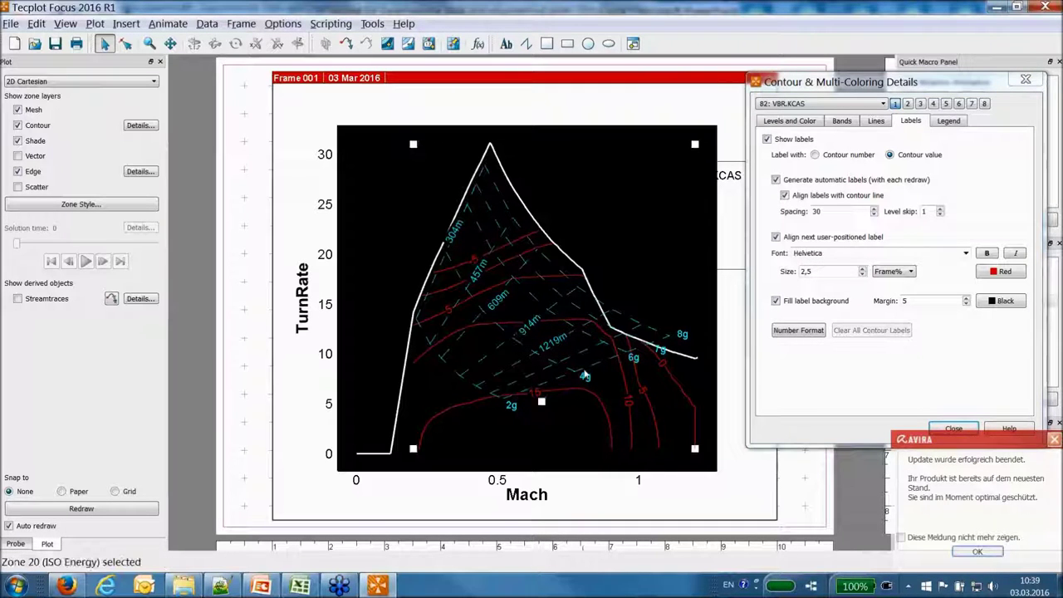
{"action": "scroll", "coordinate": [587, 389], "scroll_direction": "up", "scroll_amount": 1}
{"action": "scroll", "coordinate": [588, 386], "scroll_direction": "down", "scroll_amount": 4}
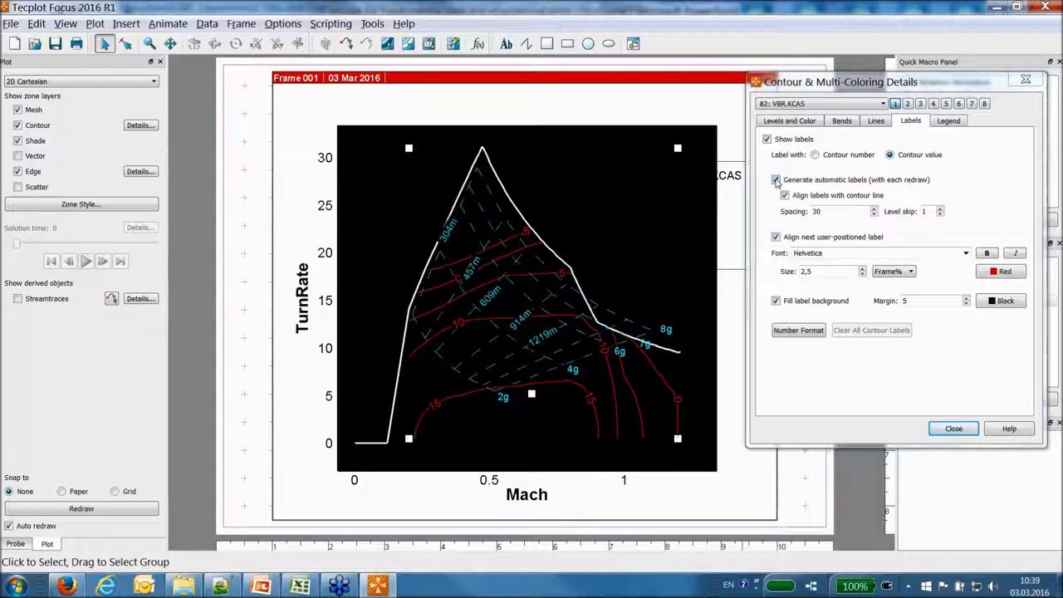
{"action": "left_click", "coordinate": [777, 180]}
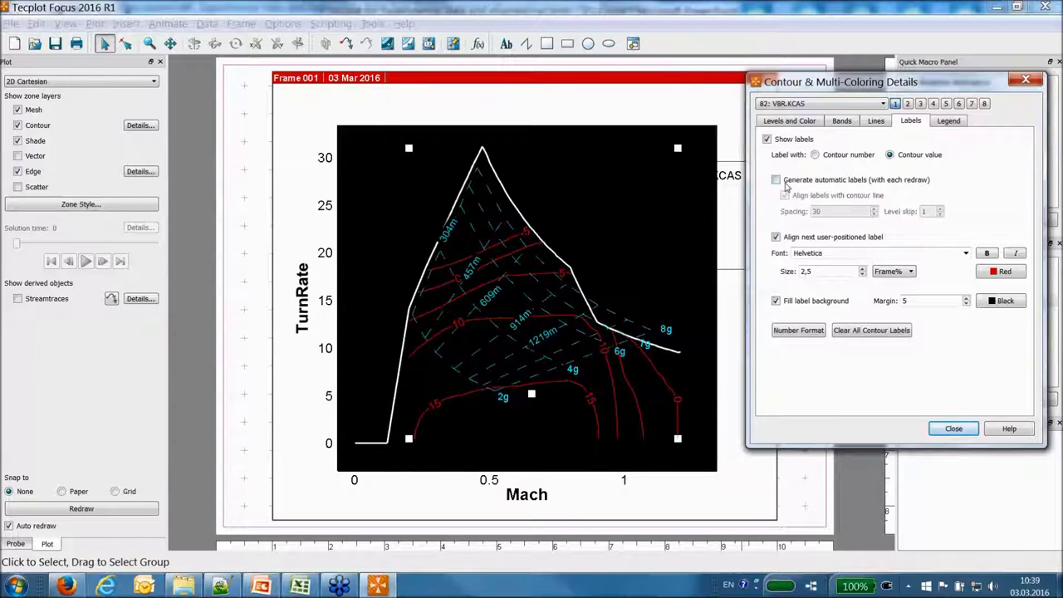
{"action": "left_click", "coordinate": [1026, 81]}
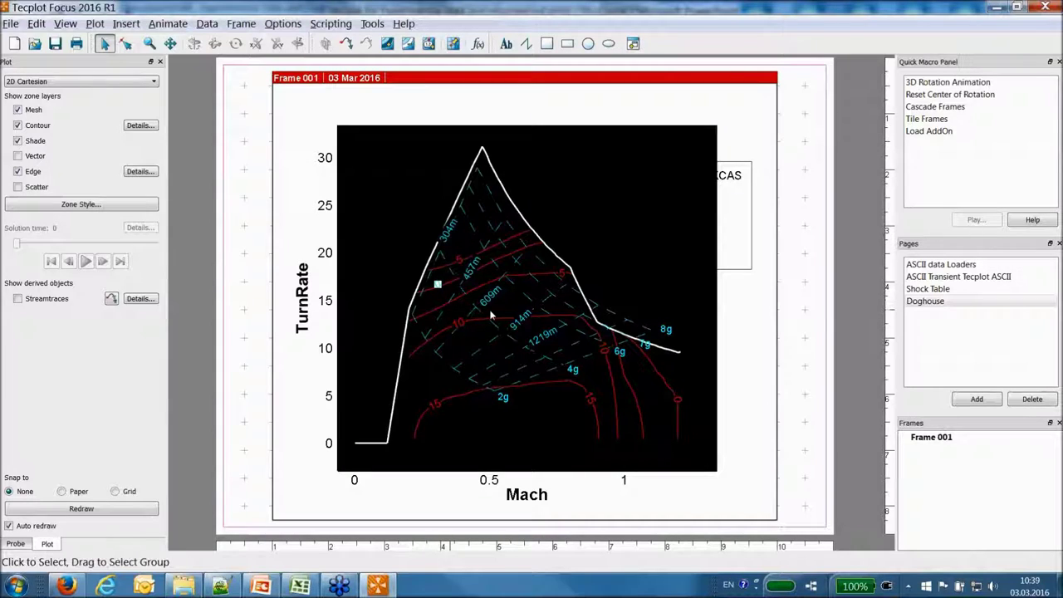
Move the 5 label near the right flight envelope inward along its red energy contour, to about Mach 0.6.
{"action": "left_click", "coordinate": [563, 276]}
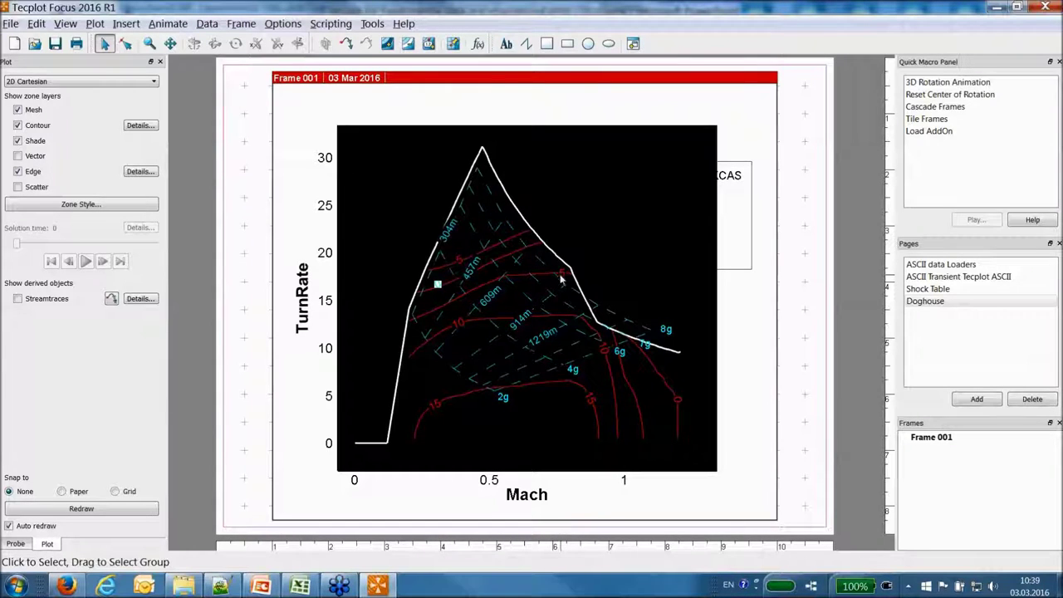
{"action": "left_click", "coordinate": [515, 278]}
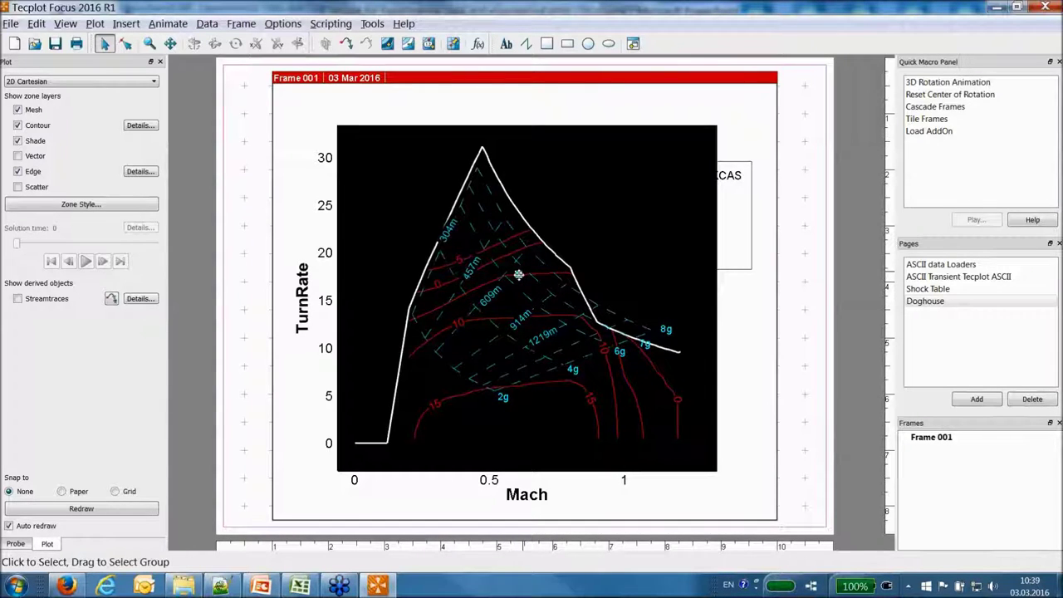
{"action": "left_click", "coordinate": [550, 317]}
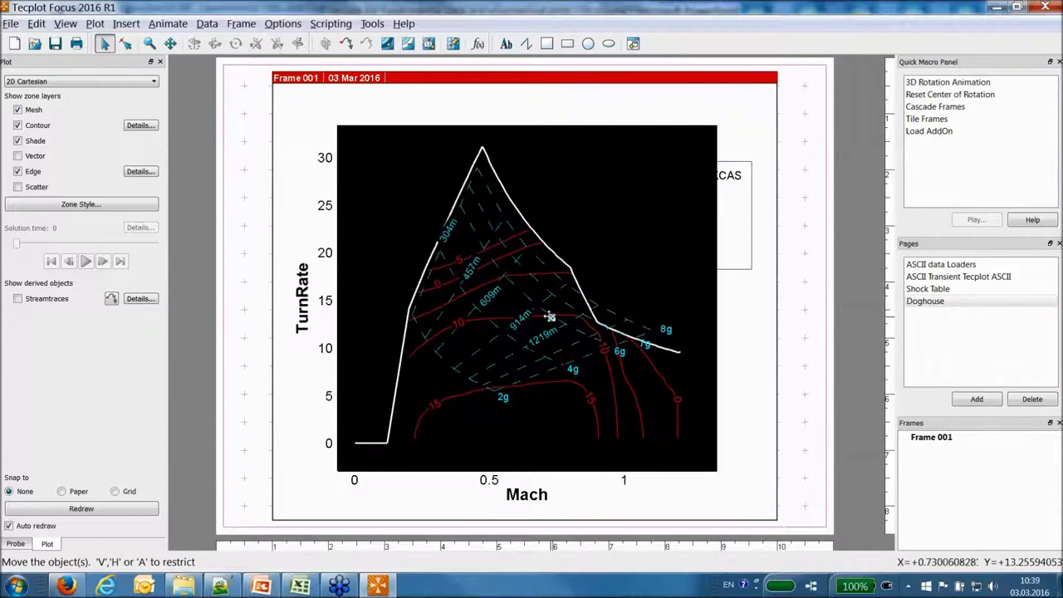
{"action": "left_click", "coordinate": [525, 276]}
{"action": "left_click", "coordinate": [604, 383]}
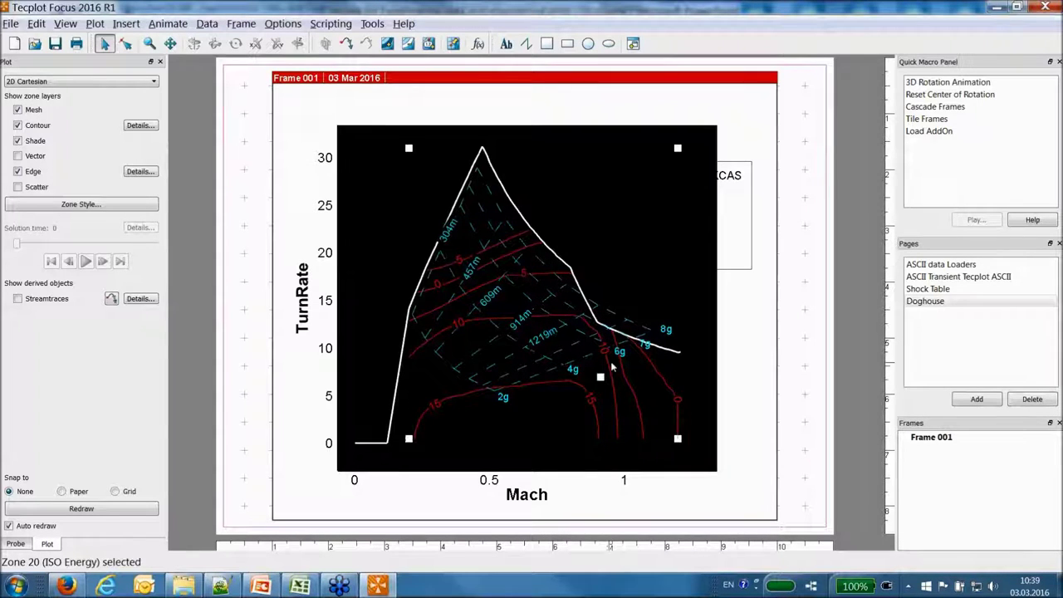
Delete the VBR.KCAS contour legend beside the doghouse plot.
{"action": "scroll", "coordinate": [599, 369], "scroll_direction": "down", "scroll_amount": 2}
{"action": "scroll", "coordinate": [594, 324], "scroll_direction": "up", "scroll_amount": 1}
{"action": "left_click", "coordinate": [637, 358]}
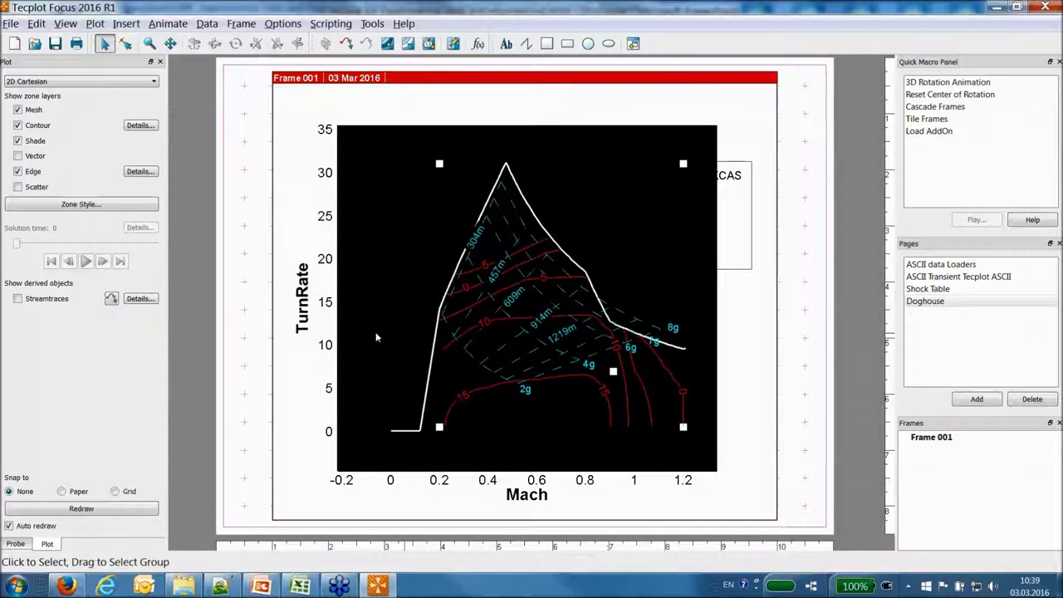
{"action": "left_click", "coordinate": [735, 241]}
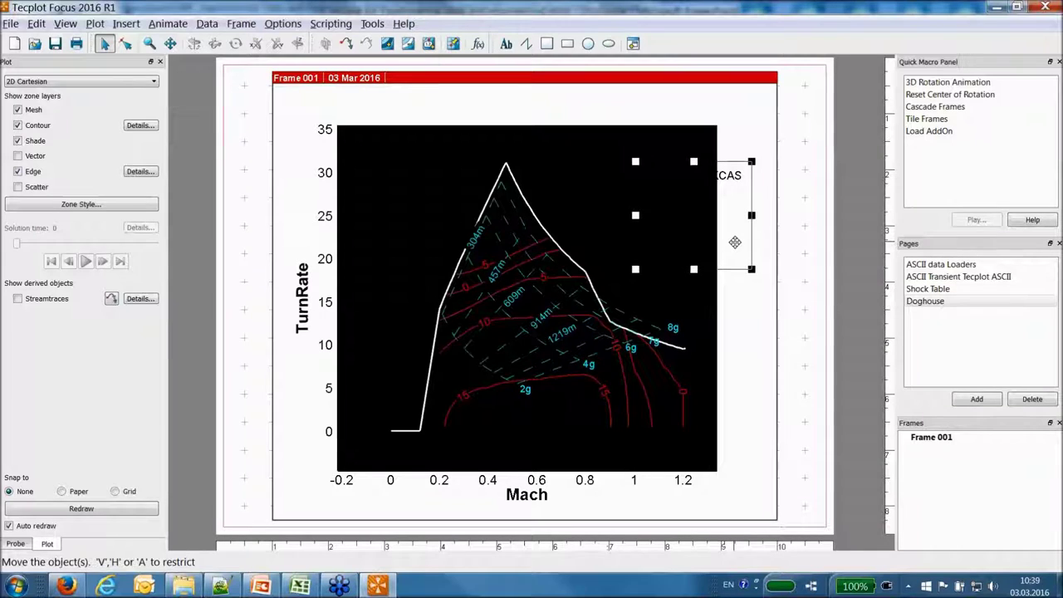
{"action": "key", "text": "Delete"}
{"action": "left_click", "coordinate": [581, 315]}
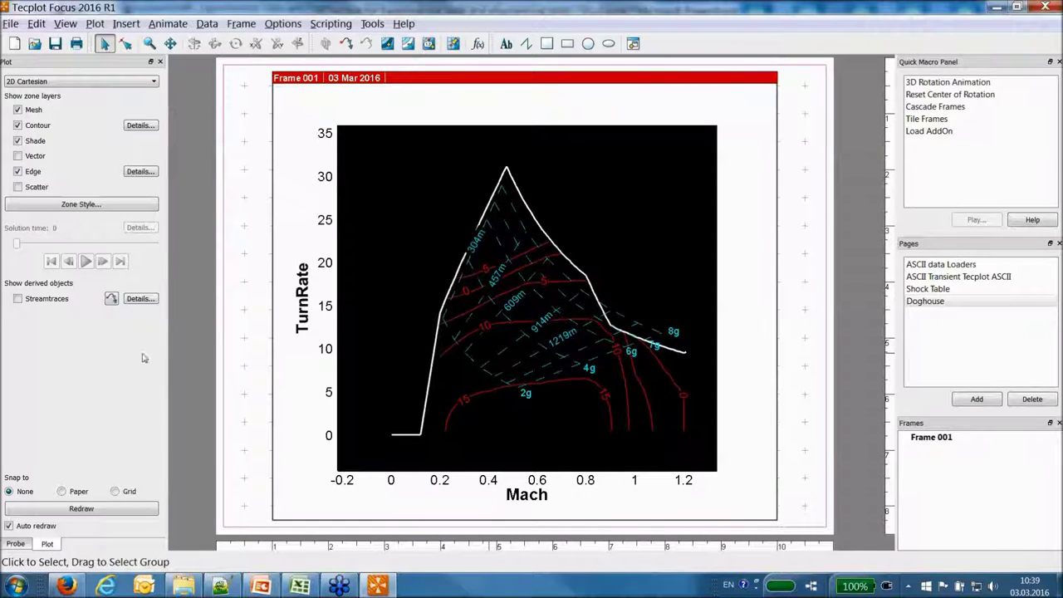
Turn on contours for the Incidence zone and set their contour type to Lines.
{"action": "left_click", "coordinate": [118, 207]}
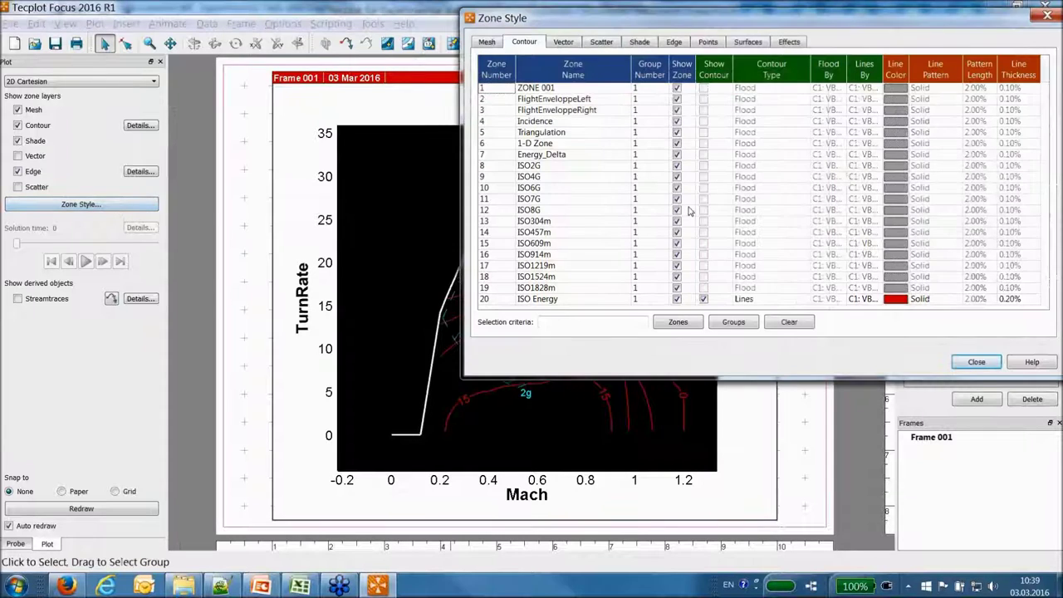
{"action": "left_click", "coordinate": [717, 122]}
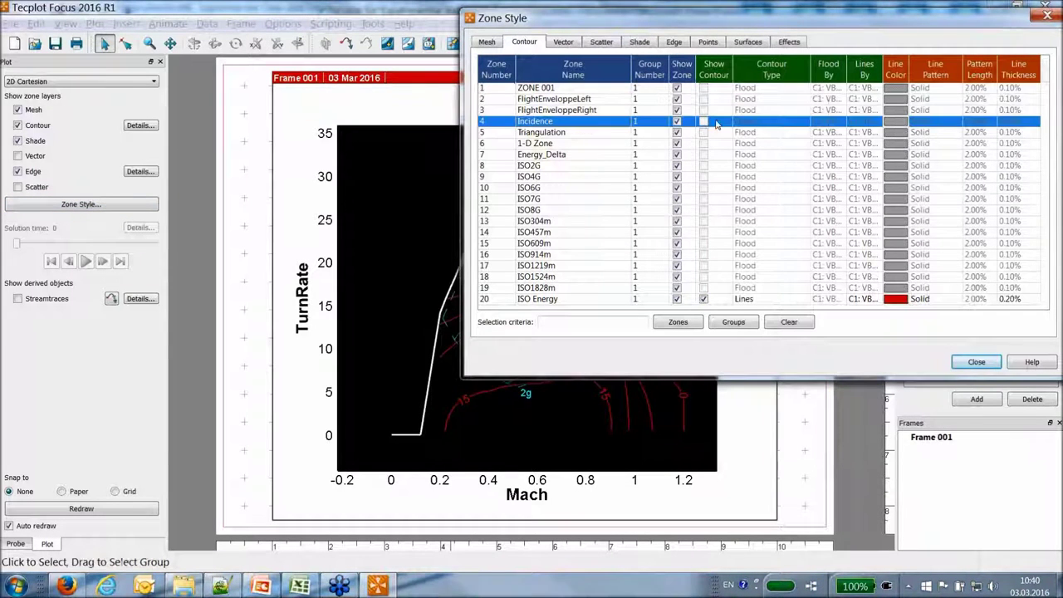
{"action": "left_click", "coordinate": [704, 123]}
{"action": "left_click", "coordinate": [760, 122]}
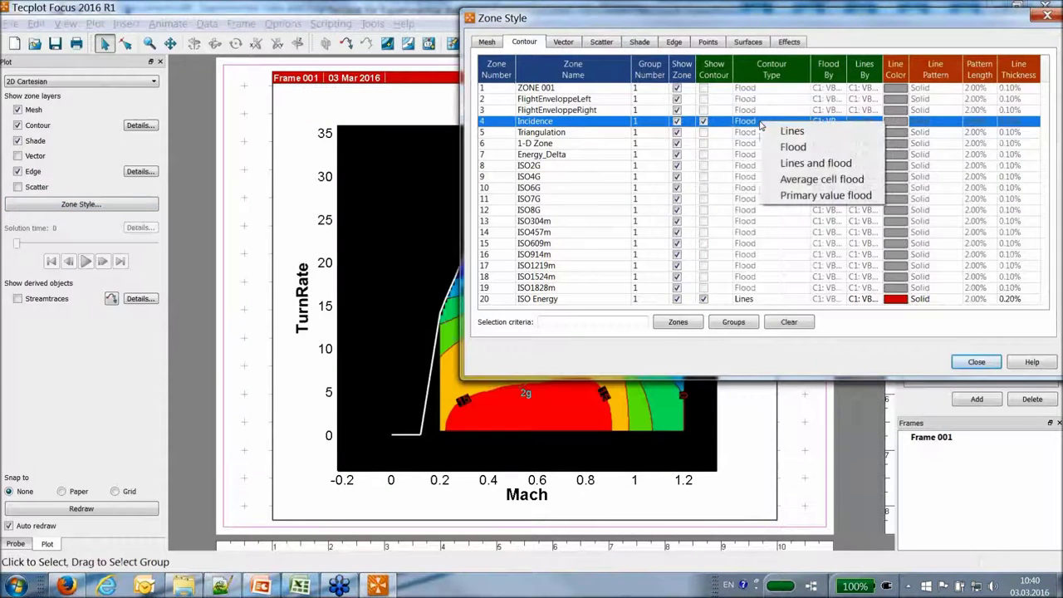
{"action": "left_click", "coordinate": [789, 132]}
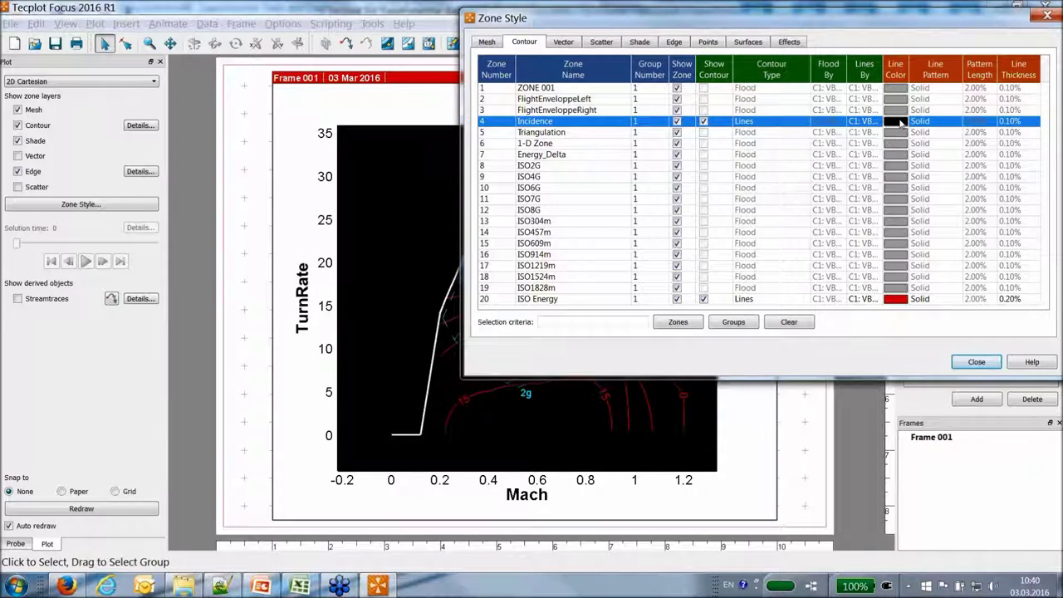
Colour the Incidence zone's contour lines yellow and set their line thickness to 0.2%.
{"action": "left_click", "coordinate": [899, 122]}
{"action": "left_click", "coordinate": [755, 135]}
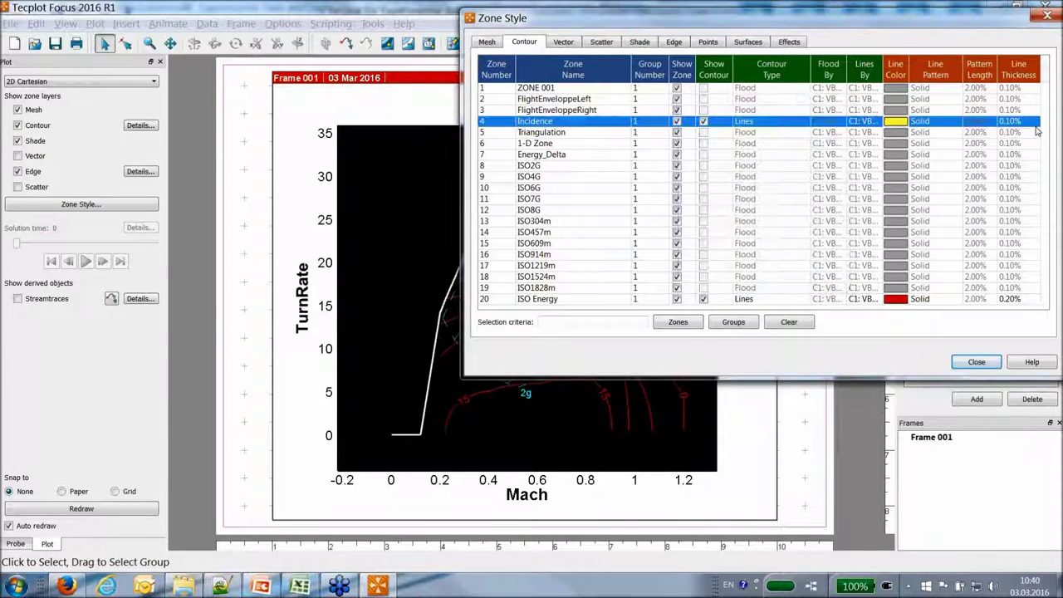
{"action": "left_click", "coordinate": [1028, 123]}
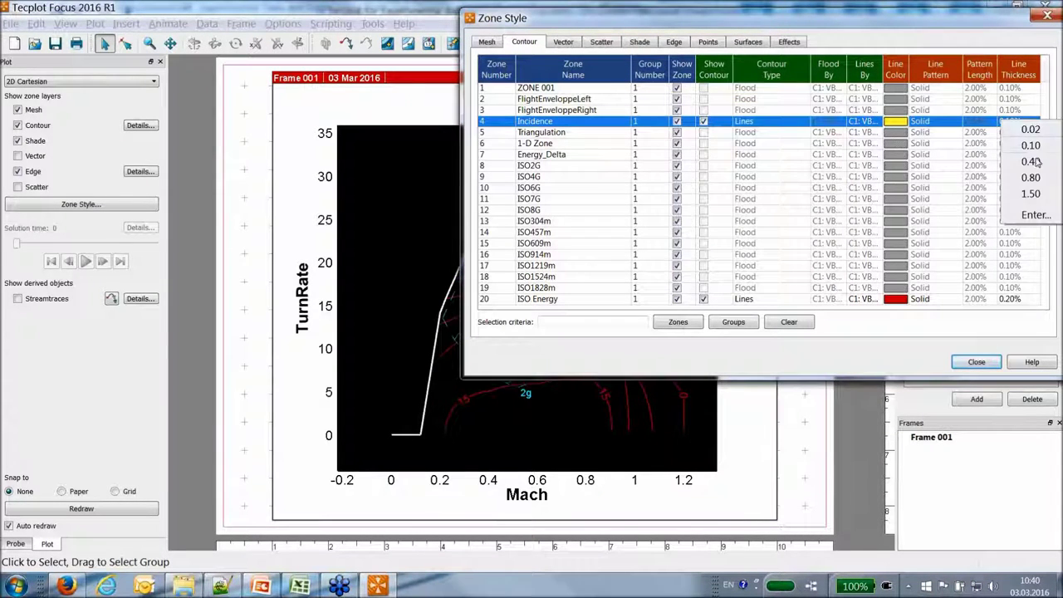
{"action": "left_click", "coordinate": [1034, 217]}
{"action": "type", "text": "0,2"}
{"action": "left_click", "coordinate": [504, 300]}
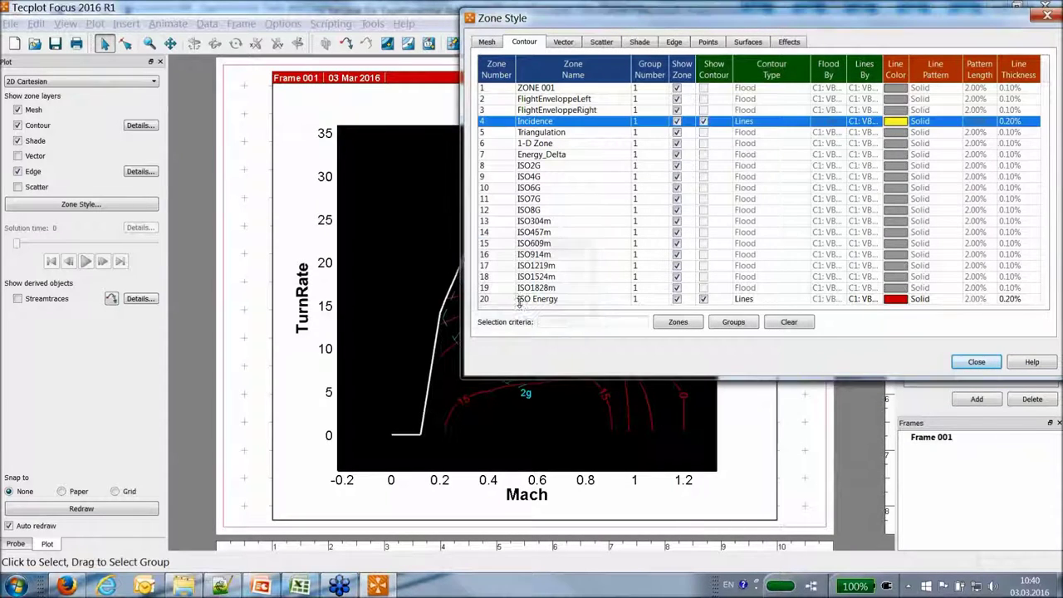
{"action": "left_click", "coordinate": [976, 363]}
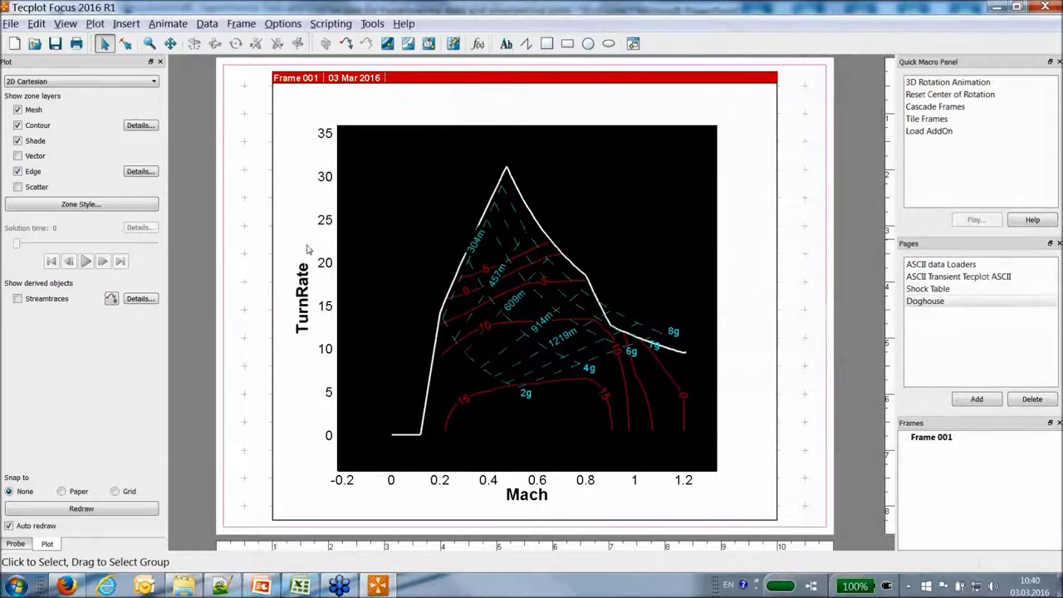
Set the variable of contour group 3 to Incidence and show its levels and color settings.
{"action": "left_click", "coordinate": [141, 125]}
{"action": "left_click", "coordinate": [920, 103]}
{"action": "left_click", "coordinate": [883, 103]}
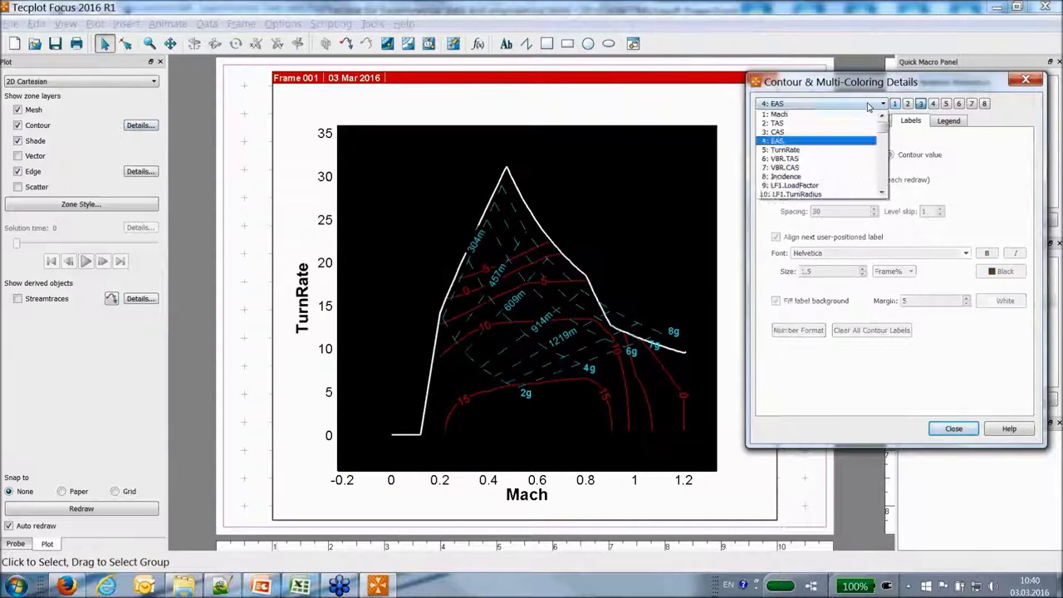
{"action": "left_click", "coordinate": [825, 178]}
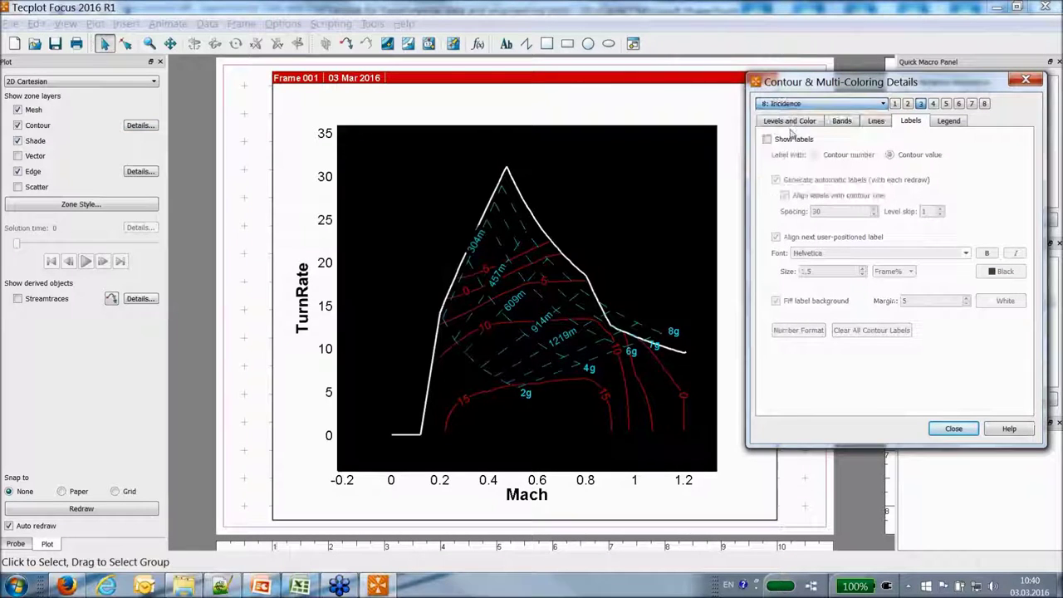
{"action": "left_click", "coordinate": [789, 121]}
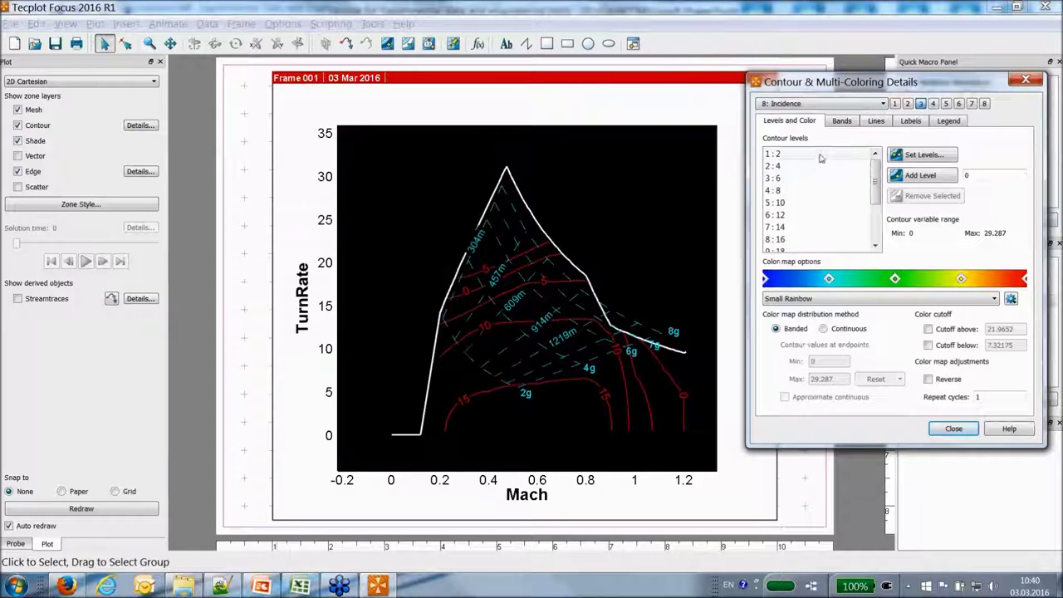
Check the example slide in PowerPoint, and set the Incidence contour levels from 5 to 25 with a delta of 5.
{"action": "left_click", "coordinate": [260, 587]}
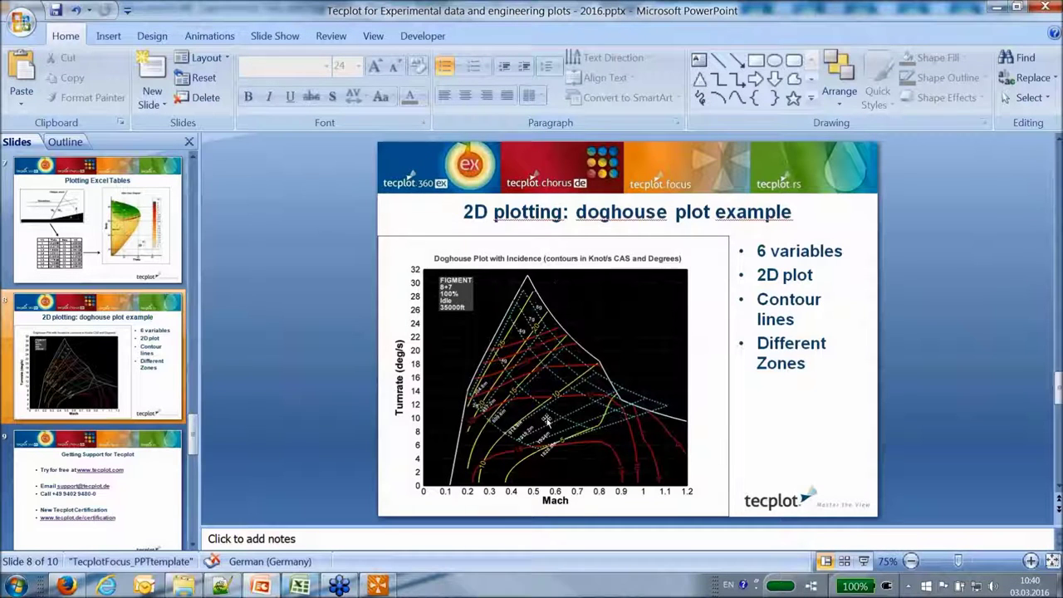
{"action": "left_click", "coordinate": [998, 6]}
{"action": "left_click", "coordinate": [917, 156]}
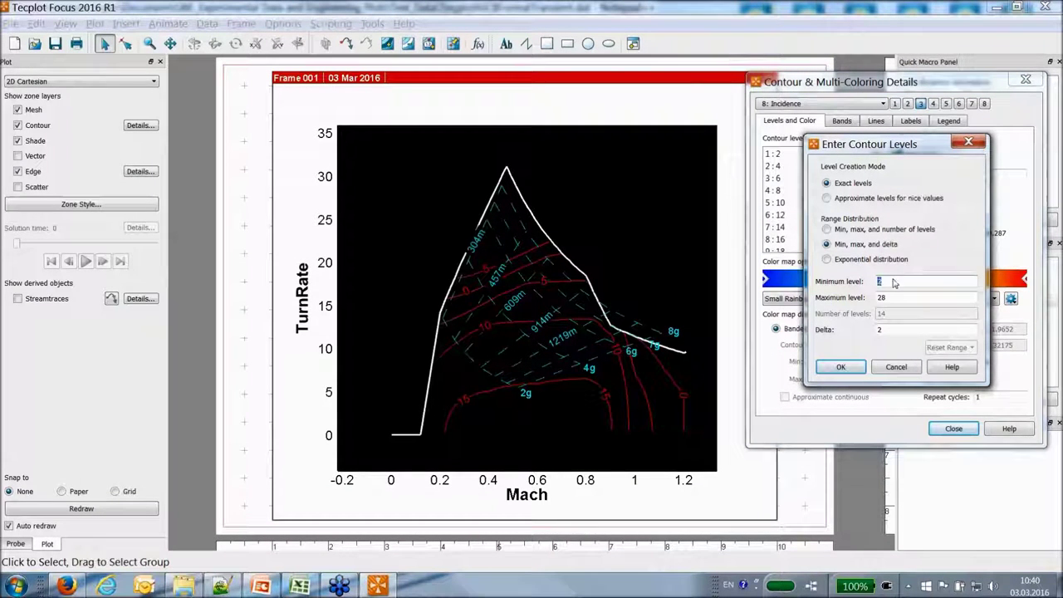
{"action": "double_click", "coordinate": [876, 297]}
{"action": "type", "text": "25"}
{"action": "double_click", "coordinate": [894, 329]}
{"action": "type", "text": "5"}
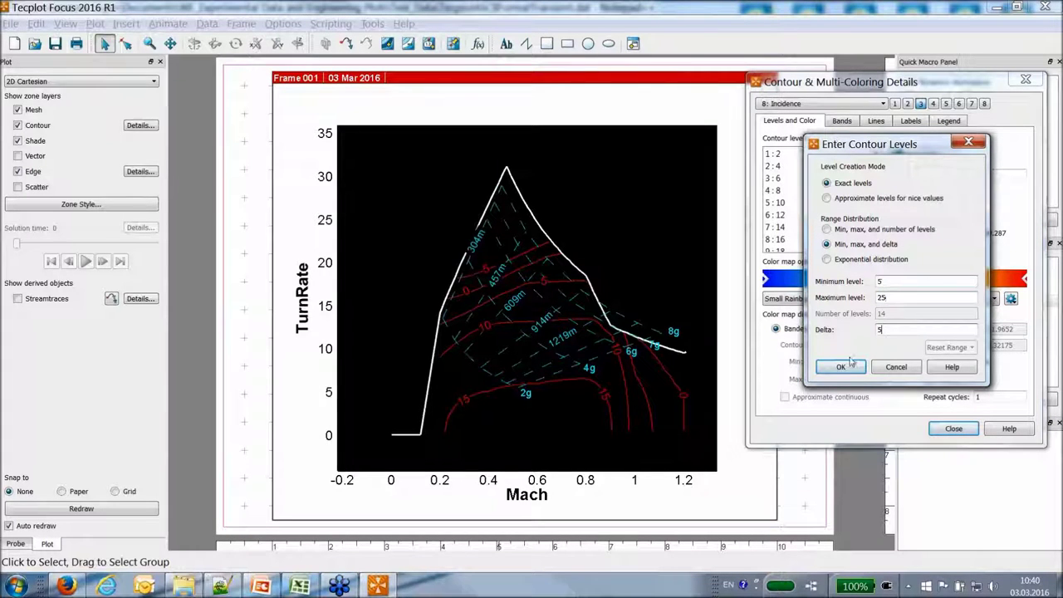
{"action": "left_click", "coordinate": [841, 366]}
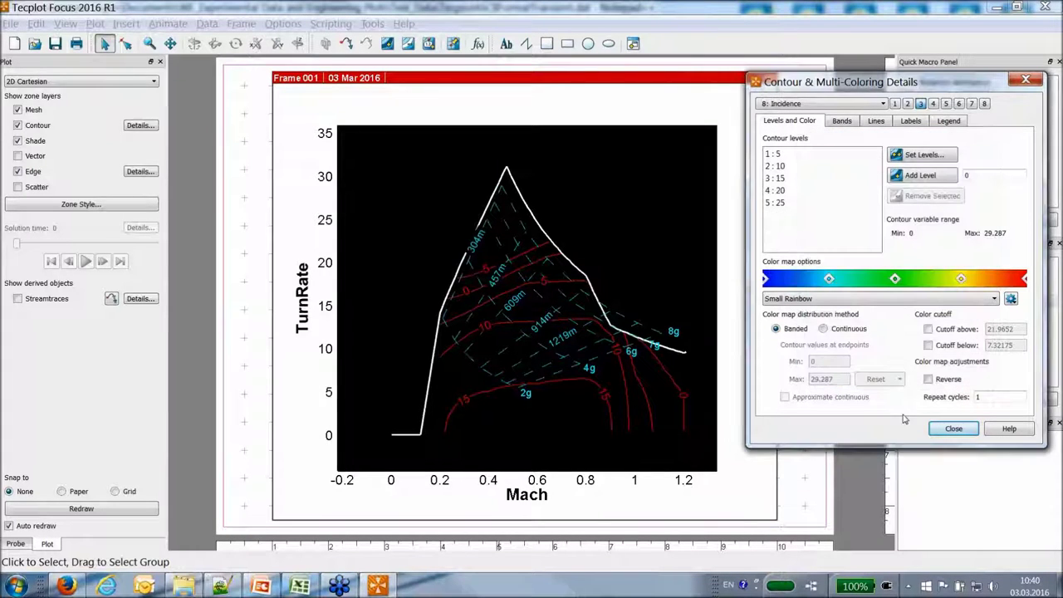
{"action": "left_click", "coordinate": [952, 428]}
Draw the Incidence zone's contour lines by contour group C3: Incidence.
{"action": "left_click", "coordinate": [80, 203]}
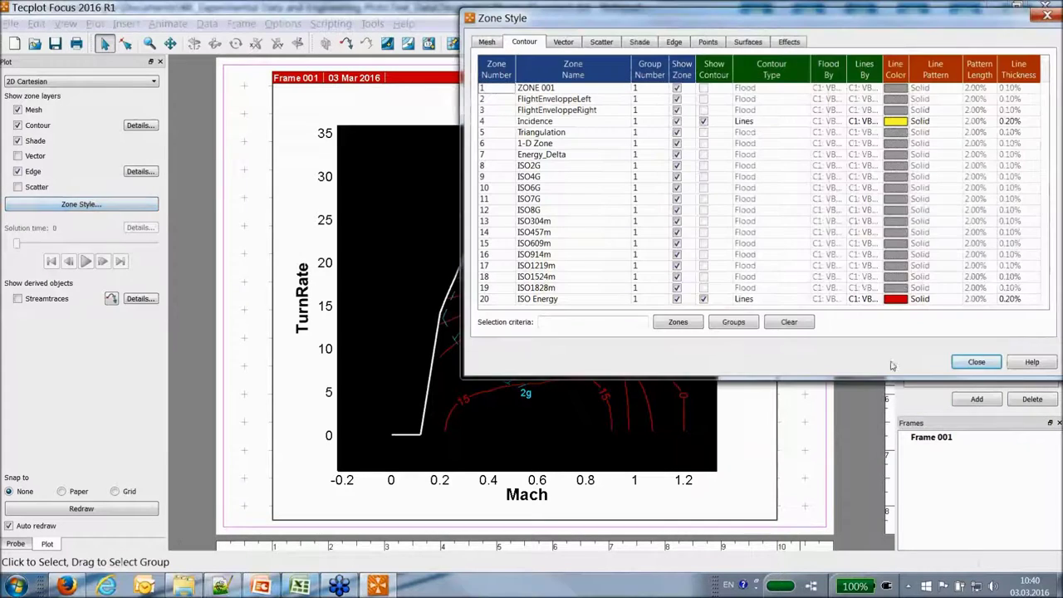
{"action": "left_click", "coordinate": [862, 121]}
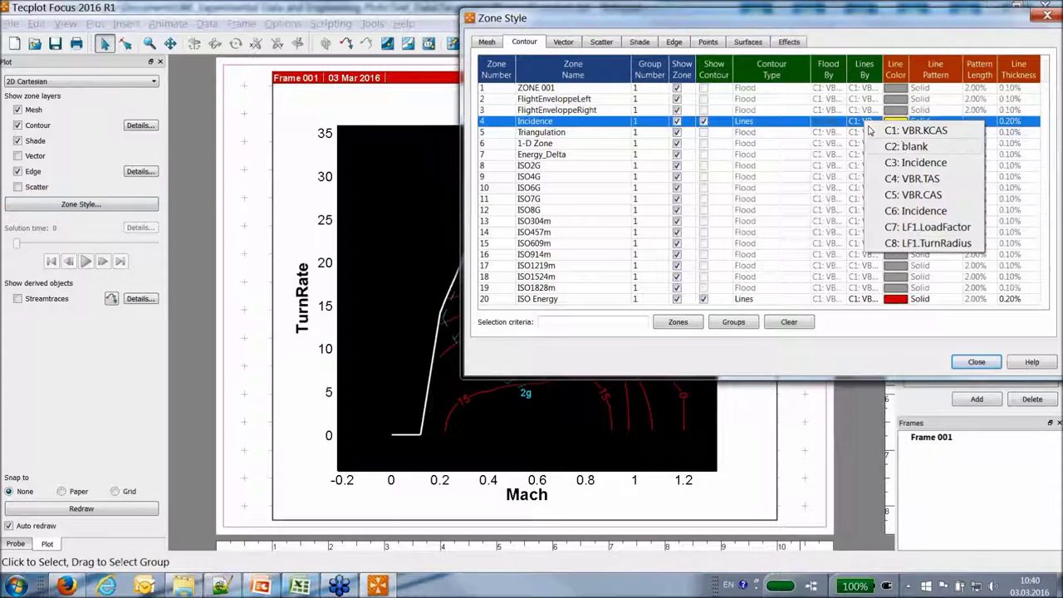
{"action": "left_click", "coordinate": [910, 163]}
{"action": "left_click", "coordinate": [976, 361]}
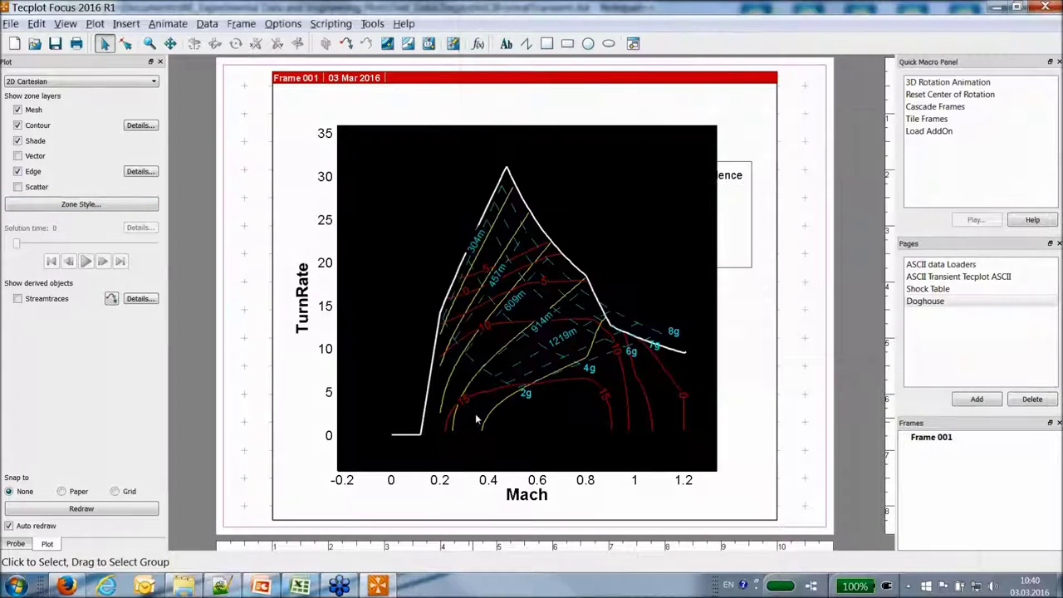
{"action": "double_click", "coordinate": [496, 408]}
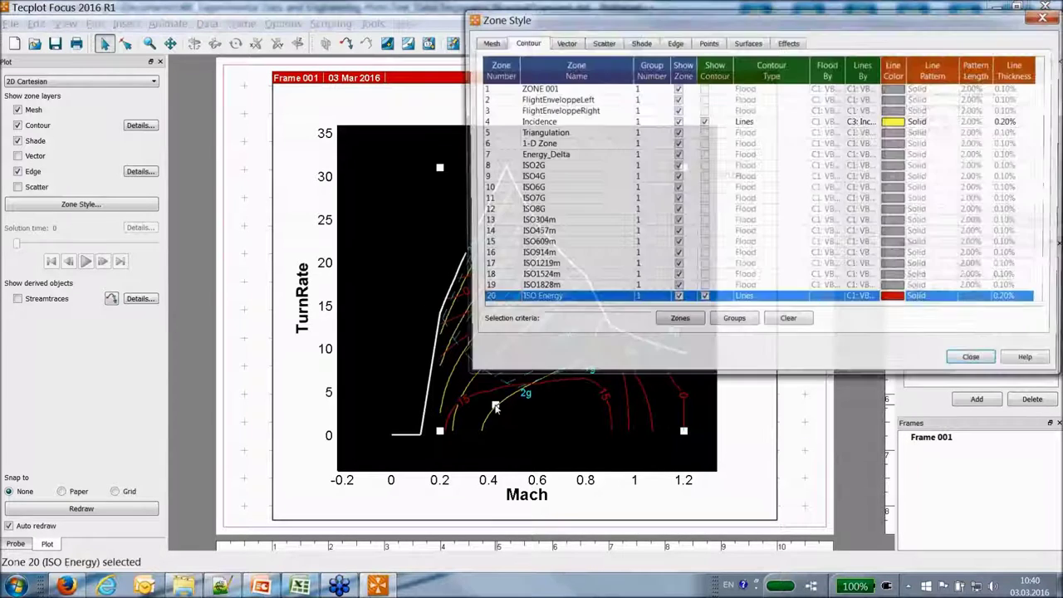
{"action": "left_click", "coordinate": [976, 362]}
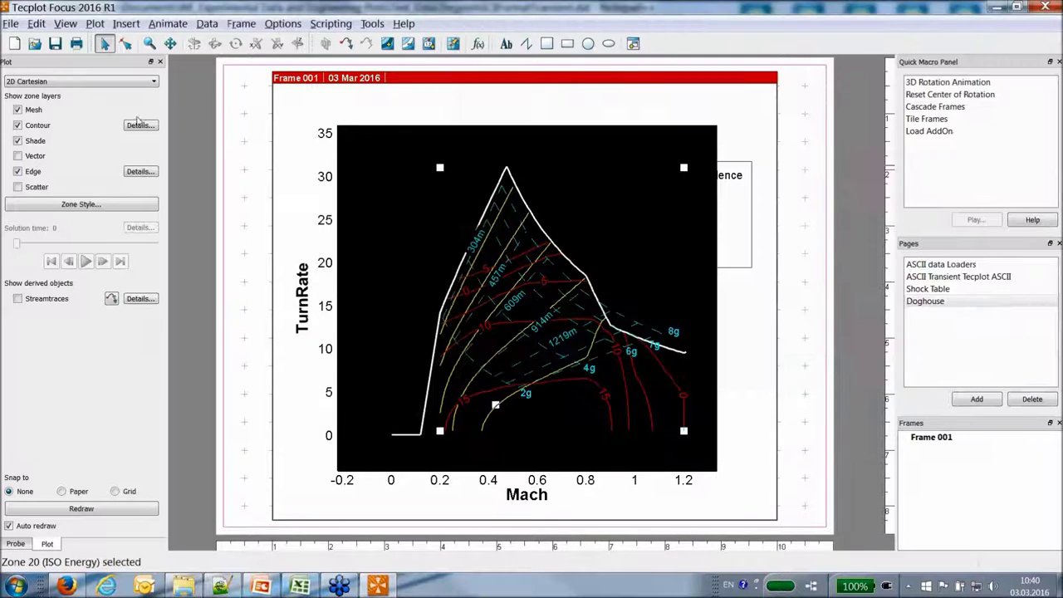
Show non-automatic labels for the Incidence contours with yellow text on a black fill at size 2.5.
{"action": "left_click", "coordinate": [140, 124]}
{"action": "left_click", "coordinate": [911, 122]}
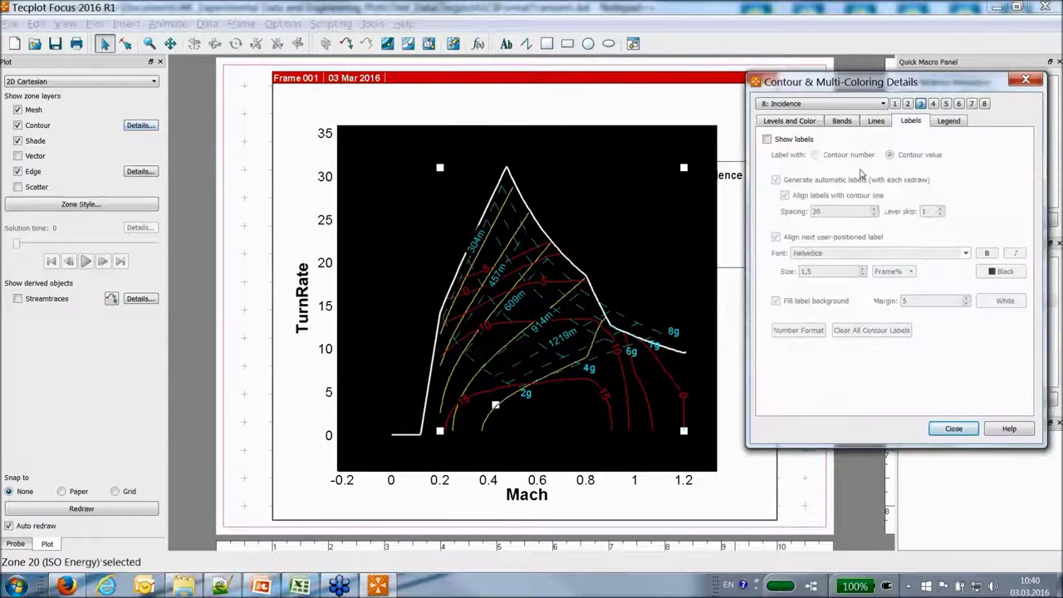
{"action": "left_click", "coordinate": [767, 139]}
{"action": "left_click", "coordinate": [776, 179]}
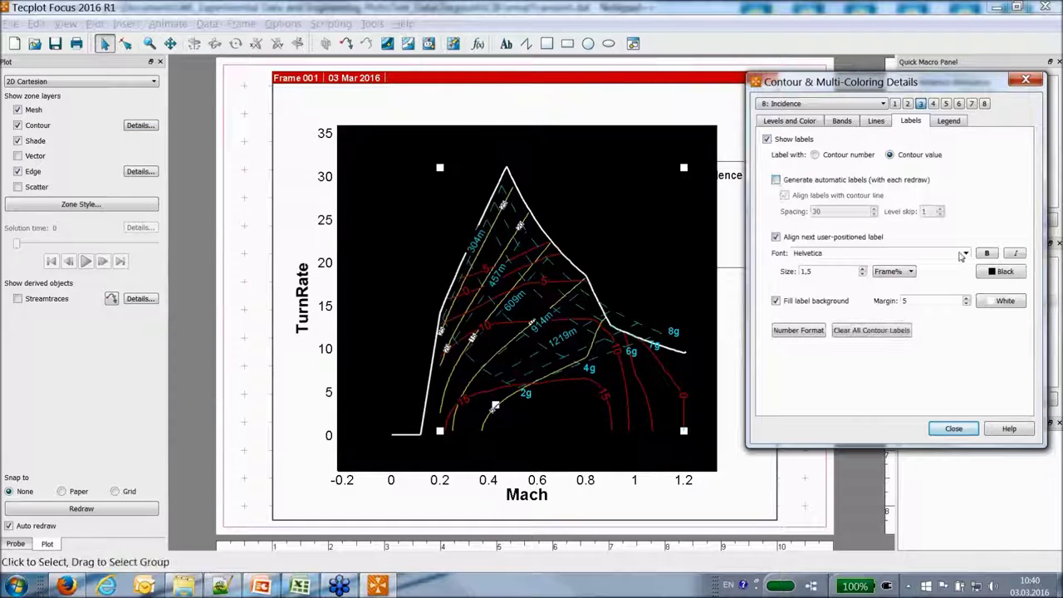
{"action": "left_click", "coordinate": [1005, 272]}
{"action": "left_click", "coordinate": [888, 202]}
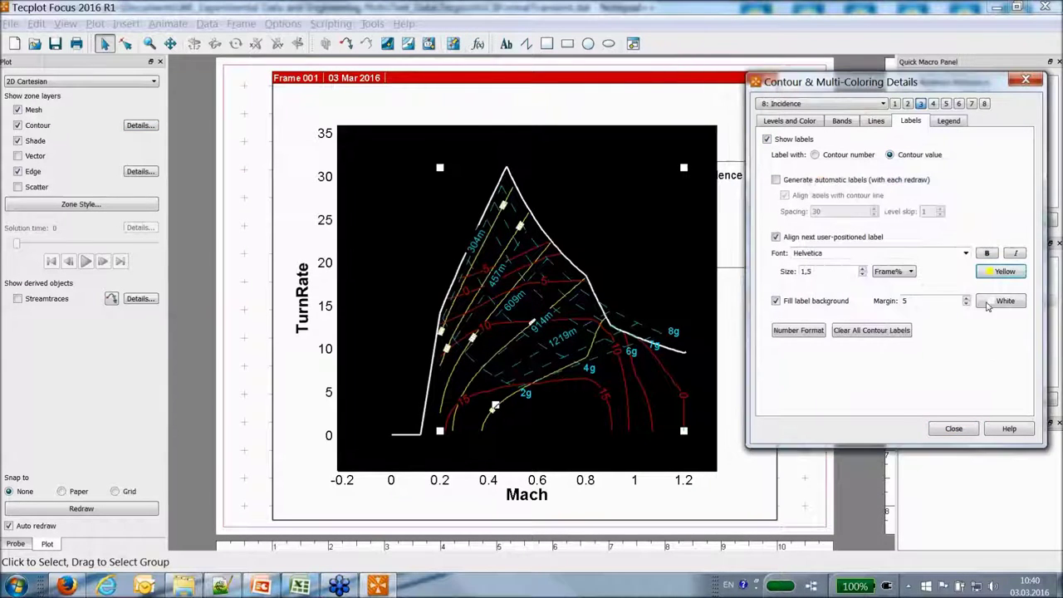
{"action": "left_click", "coordinate": [1005, 301]}
{"action": "left_click", "coordinate": [840, 201]}
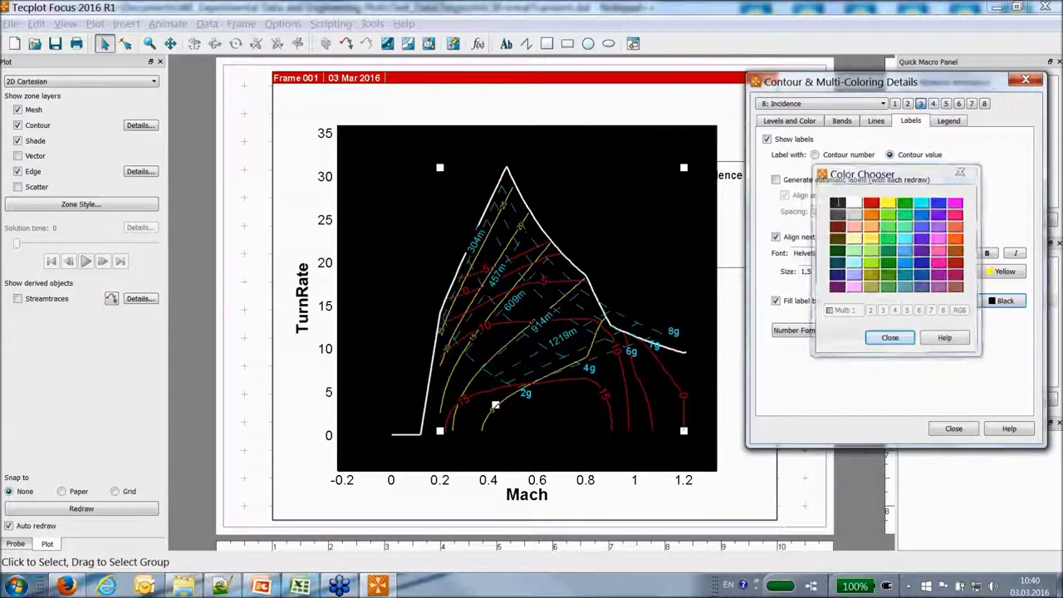
{"action": "left_click", "coordinate": [862, 267]}
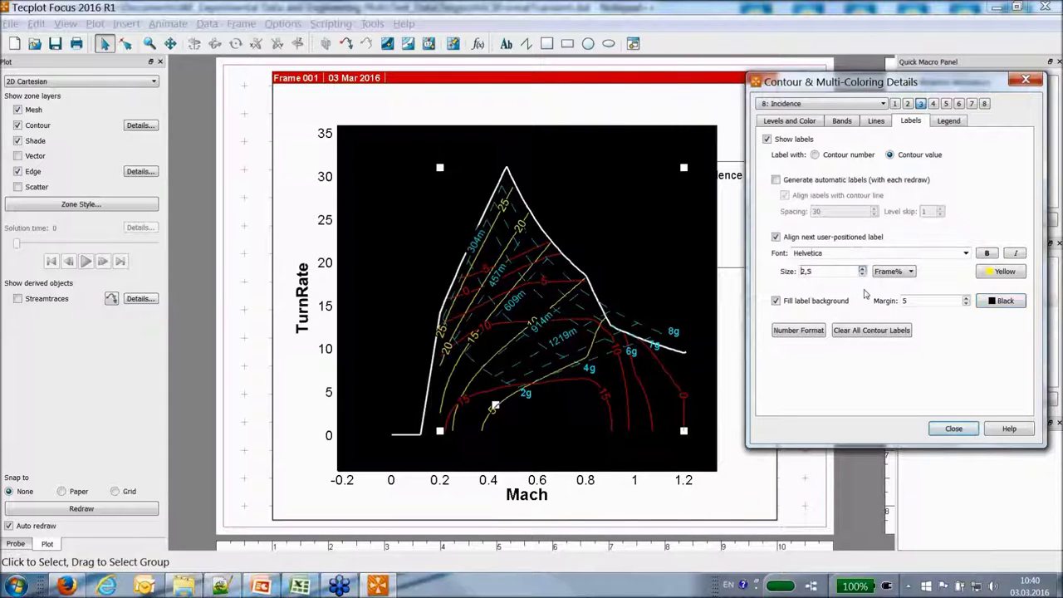
Move the 10 and 15 incidence labels down along their yellow contours and delete the lower 25 label near the left envelope.
{"action": "left_click", "coordinate": [531, 327]}
{"action": "left_click_drag", "start_coordinate": [532, 326], "coordinate": [457, 310]}
{"action": "left_click_drag", "start_coordinate": [453, 373], "coordinate": [492, 240]}
{"action": "key", "text": "Delete"}
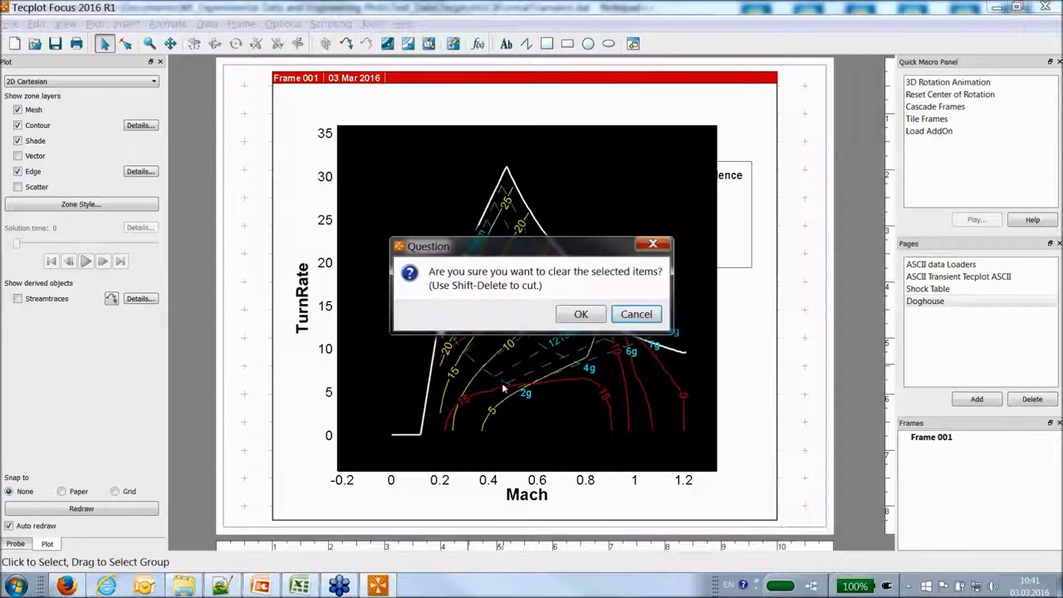
{"action": "left_click", "coordinate": [577, 310]}
{"action": "left_click", "coordinate": [564, 399]}
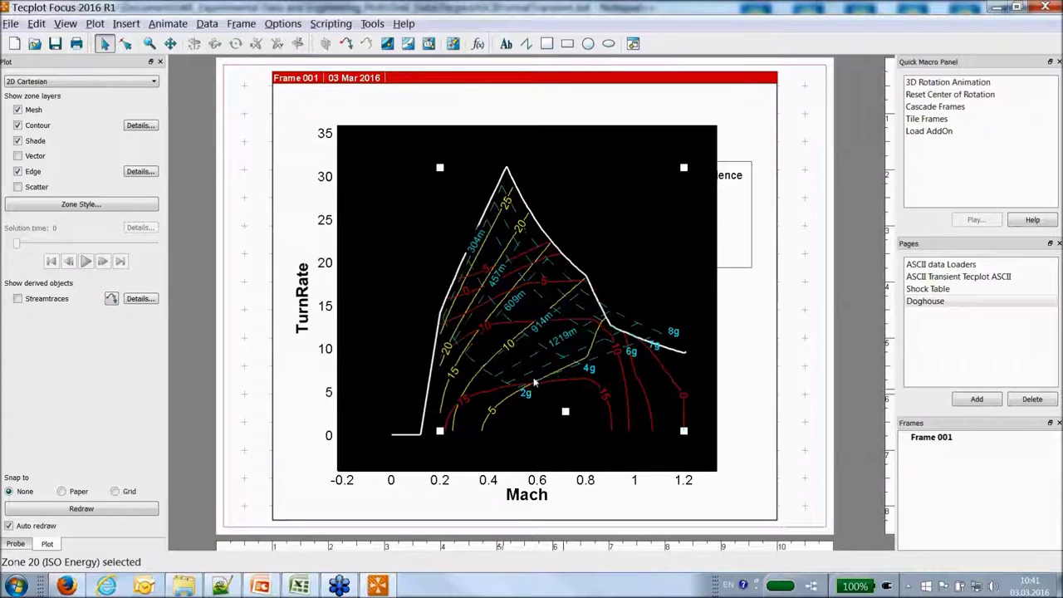
Delete the Incidence contour legend beside the plot.
{"action": "left_click", "coordinate": [729, 246]}
{"action": "key", "text": "Delete"}
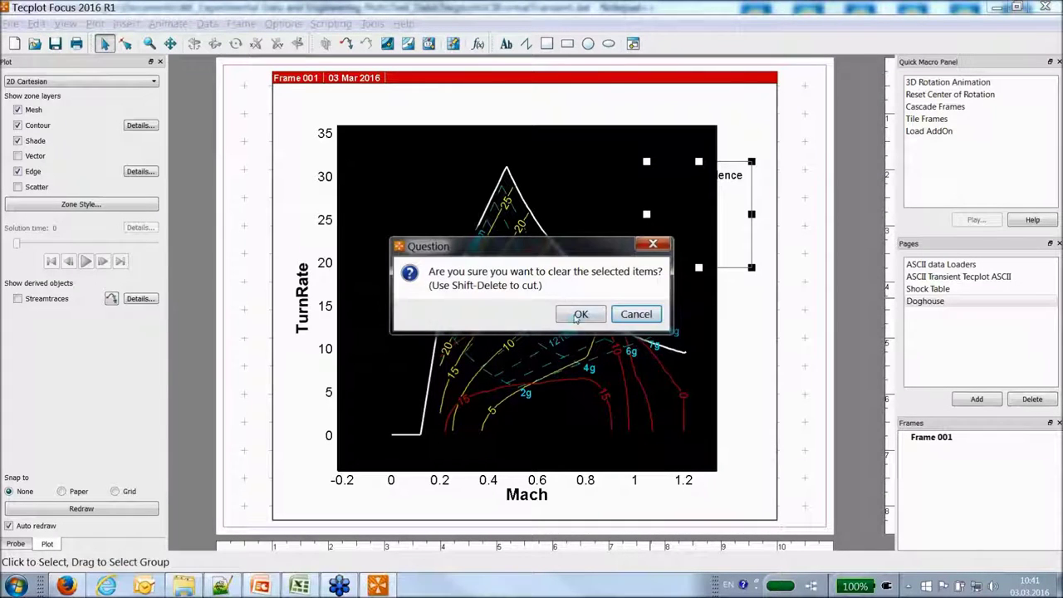
{"action": "left_click", "coordinate": [578, 317]}
{"action": "scroll", "coordinate": [681, 288], "scroll_direction": "up", "scroll_amount": 2}
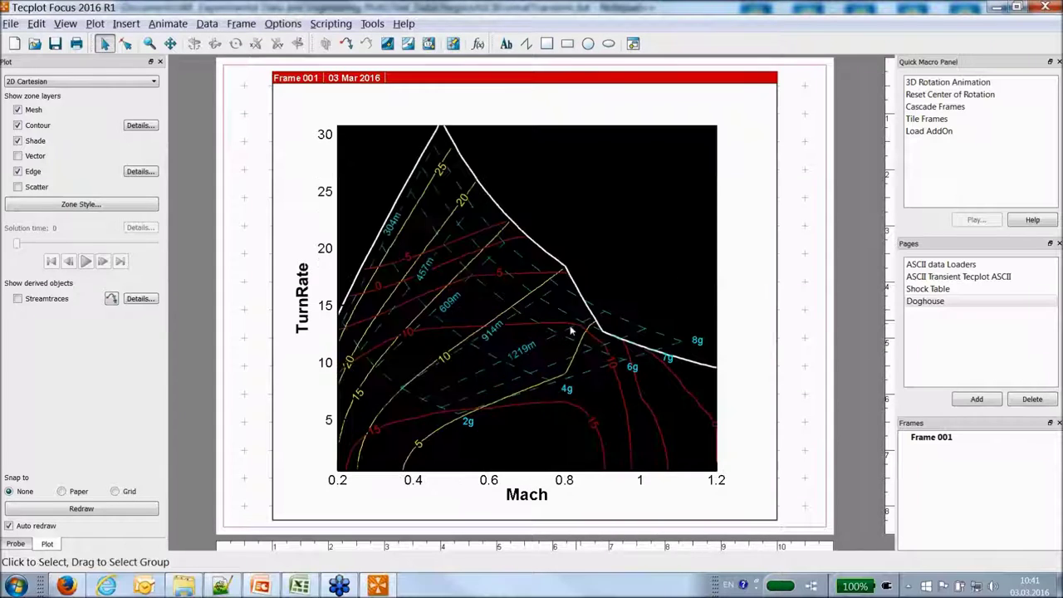
{"action": "scroll", "coordinate": [564, 276], "scroll_direction": "down", "scroll_amount": 2}
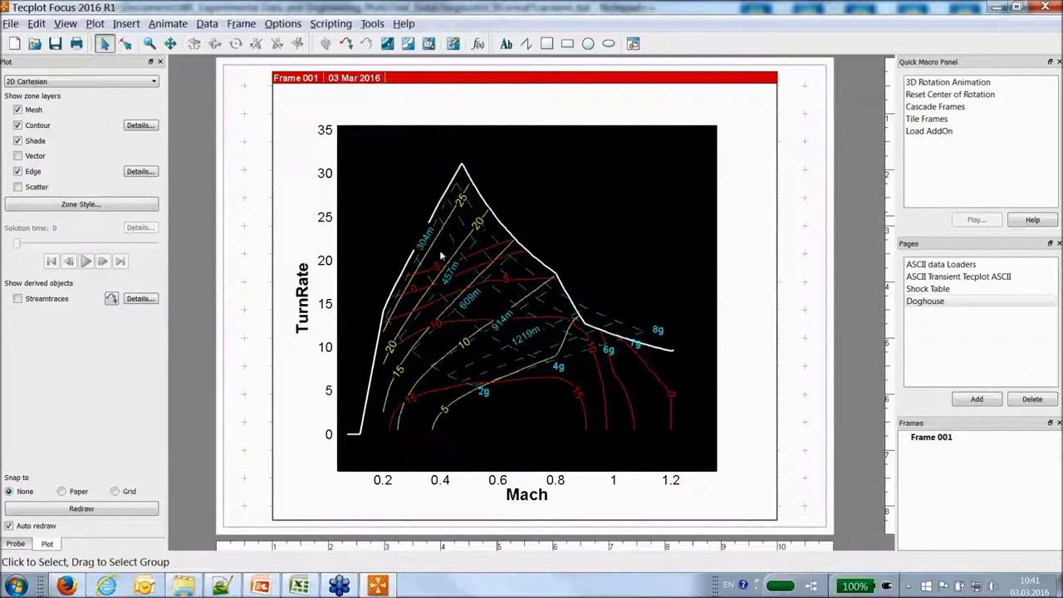
Compare the plot with the doghouse example slide in PowerPoint and start the slide show.
{"action": "left_click", "coordinate": [260, 586]}
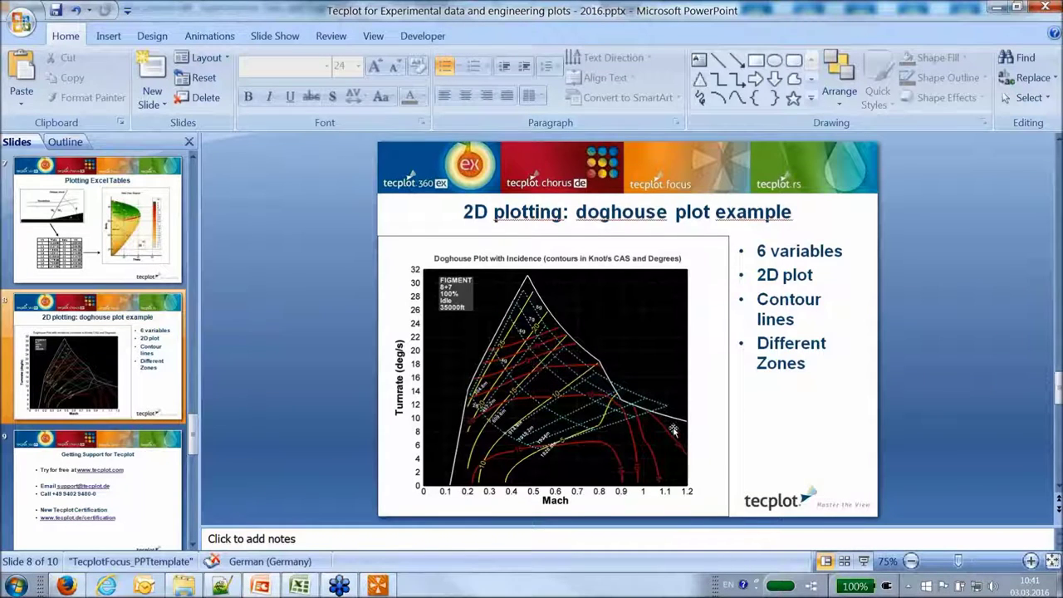
{"action": "left_click", "coordinate": [997, 7]}
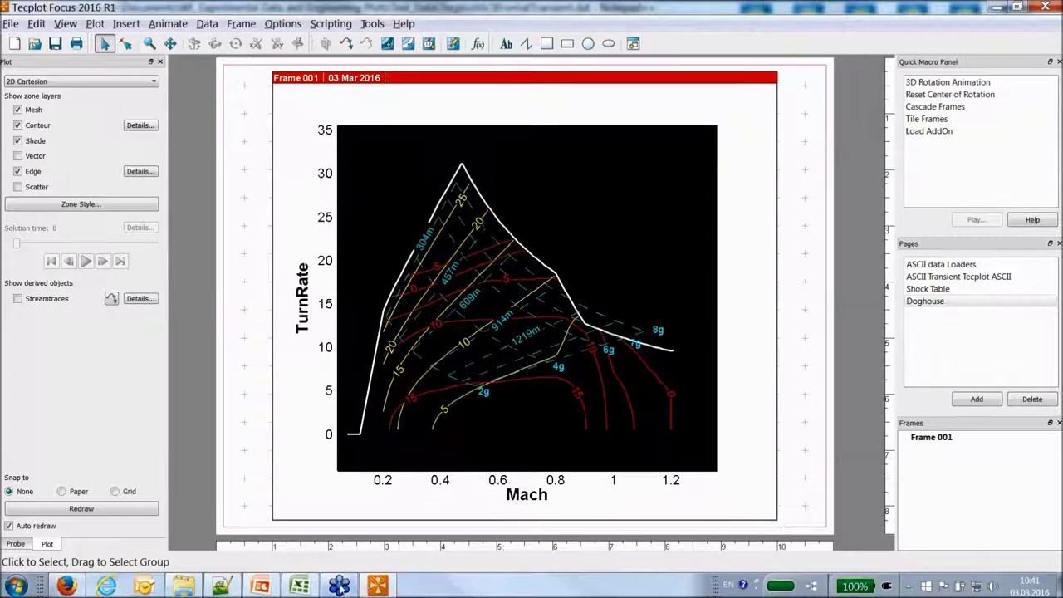
{"action": "left_click", "coordinate": [263, 587]}
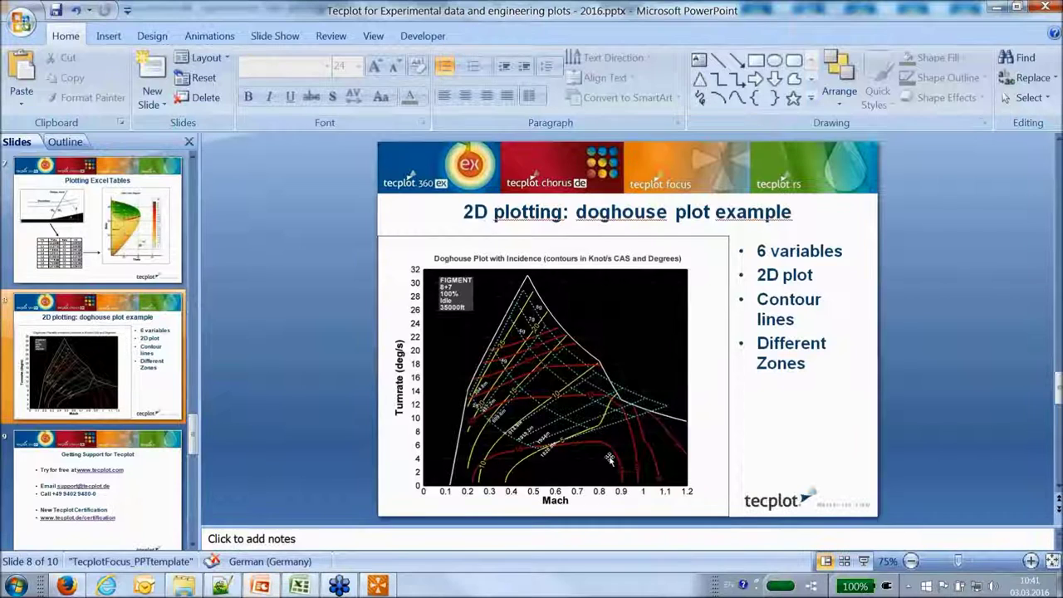
{"action": "left_click", "coordinate": [864, 562]}
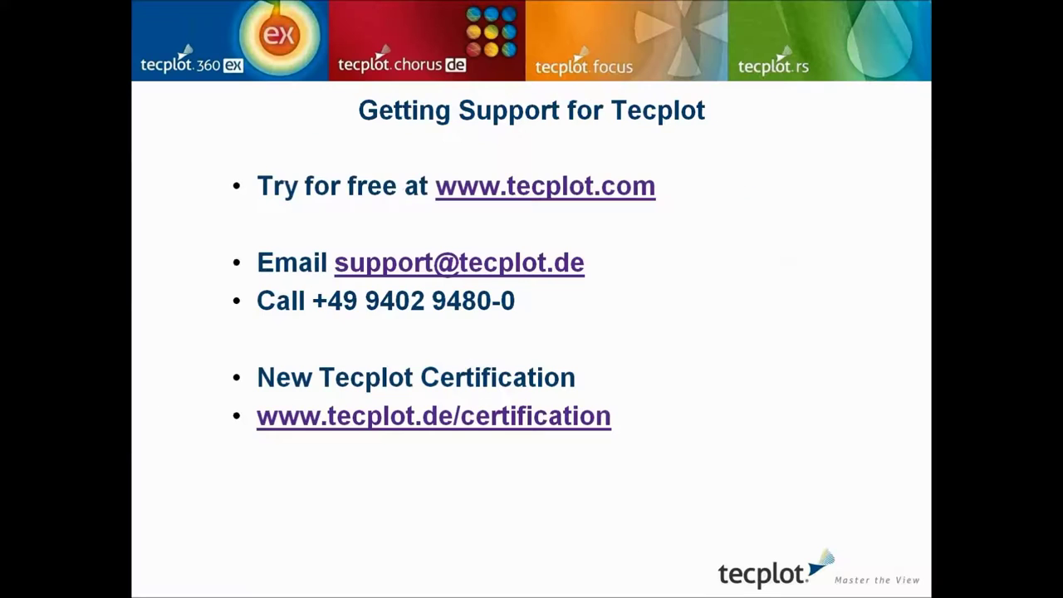